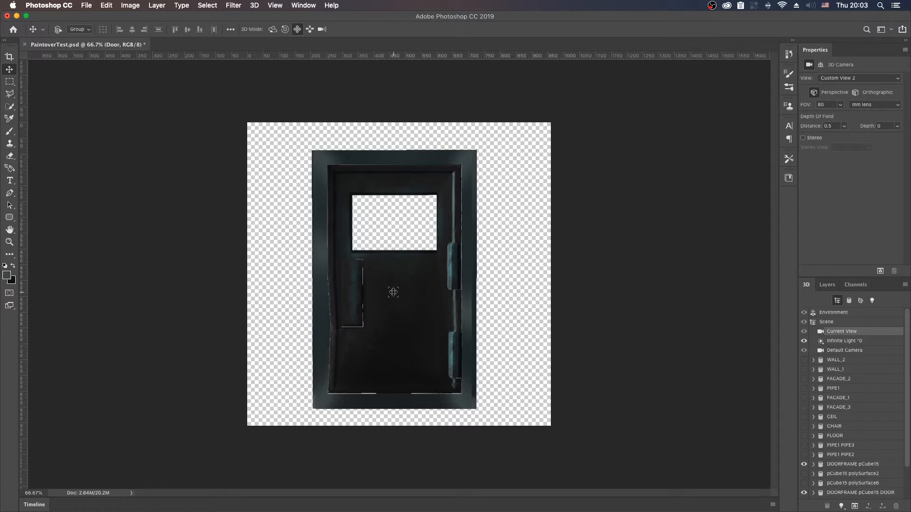
# Step: Examine the door's front face, window opening and hinges by bringing the 3D camera closer
pyautogui.hotkey('shift', 'v')
pyautogui.hotkey('shift', 'v')
pyautogui.hotkey('shift', 'v')
pyautogui.hotkey('shift', 'v')
pyautogui.hotkey('shift', 'v')
pyautogui.moveTo(398, 296); pyautogui.dragTo(408, 278)
pyautogui.hotkey('shift', 'v')
pyautogui.hotkey('shift', 'v')
pyautogui.hotkey('shift', 'v')
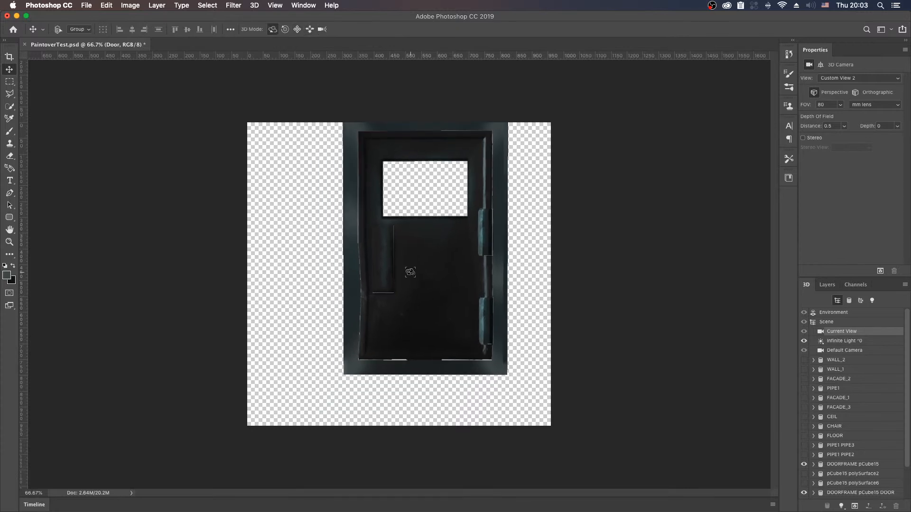
pyautogui.moveTo(397, 268); pyautogui.dragTo(401, 308)
pyautogui.hotkey('shift', 'v')
pyautogui.hotkey('shift', 'v')
pyautogui.hotkey('shift', 'v')
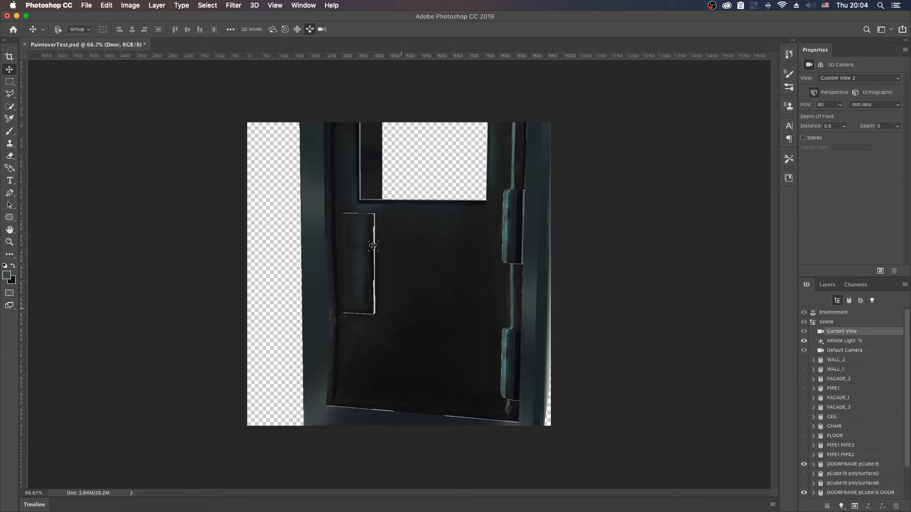
# Step: Inspect the white unpainted edges of the door handle from an oblique camera angle
pyautogui.press('v')
pyautogui.hotkey('shift', 'v')
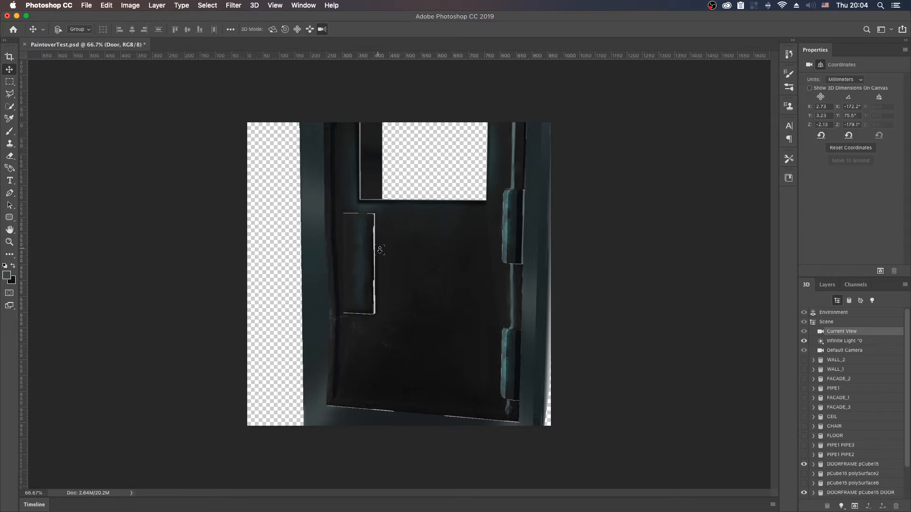
pyautogui.hotkey('shift', 'v')
pyautogui.moveTo(376, 253); pyautogui.dragTo(359, 264)
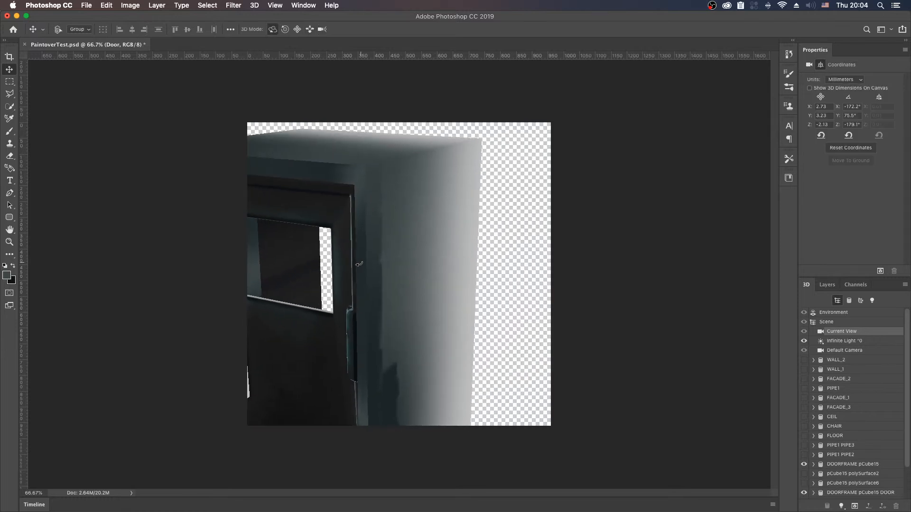
pyautogui.hotkey('shift', 'v')
pyautogui.hotkey('shift', 'v')
pyautogui.moveTo(318, 302); pyautogui.dragTo(371, 277)
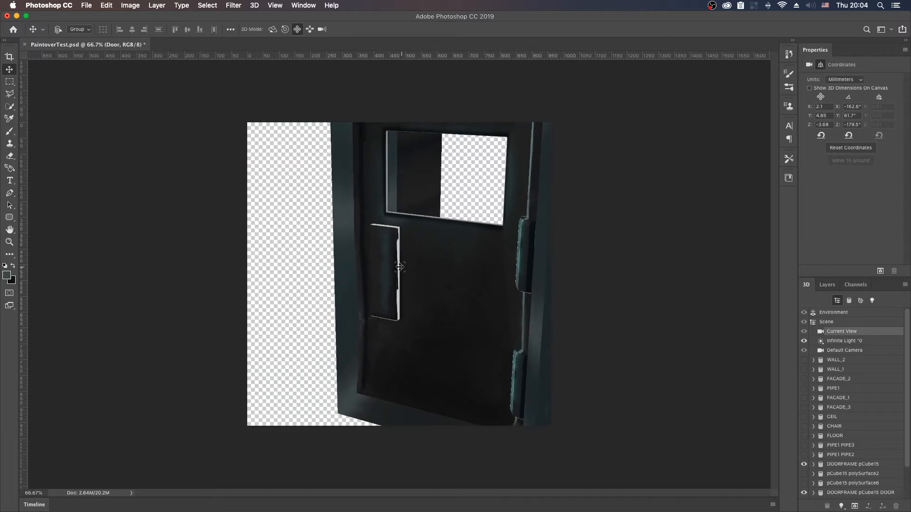
pyautogui.hotkey('shift', 'v')
pyautogui.moveTo(402, 268); pyautogui.dragTo(405, 285)
pyautogui.hotkey('shift', 'v')
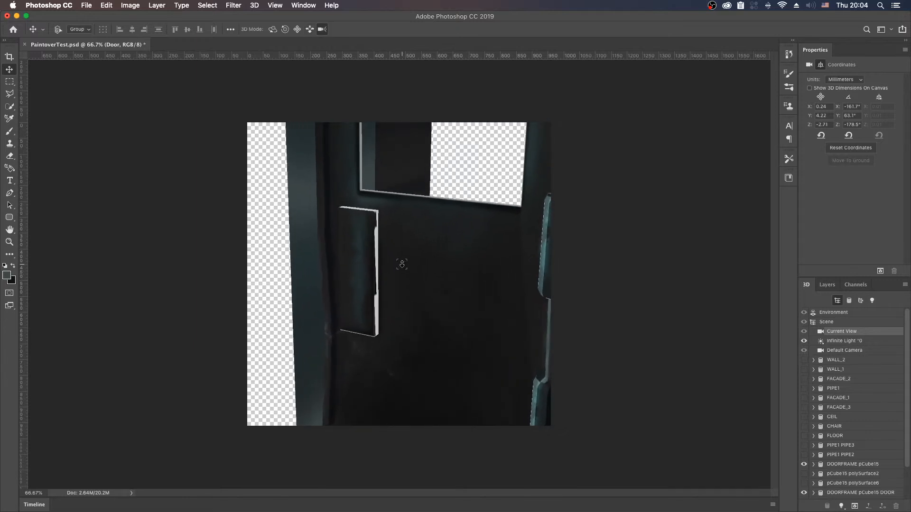
pyautogui.hotkey('shift', 'v')
pyautogui.moveTo(389, 266); pyautogui.dragTo(337, 272)
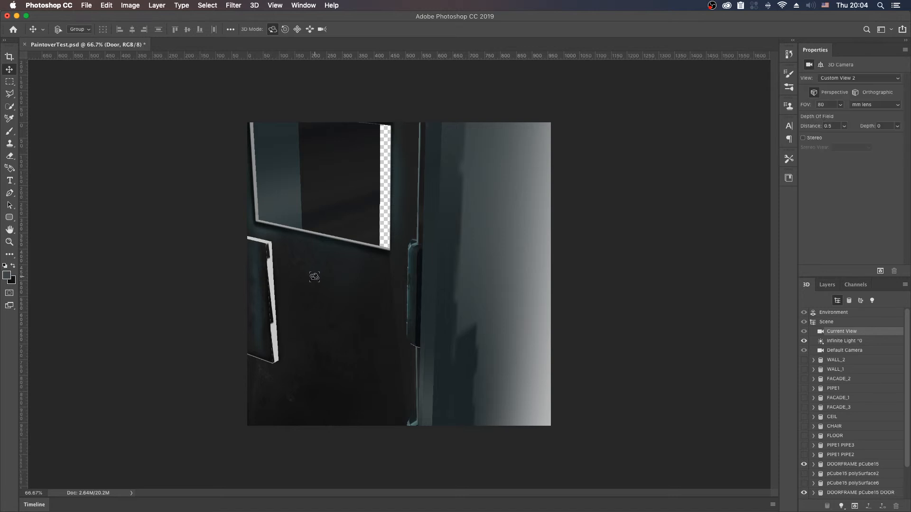
pyautogui.moveTo(311, 276); pyautogui.dragTo(396, 294)
pyautogui.hotkey('shift', 'v')
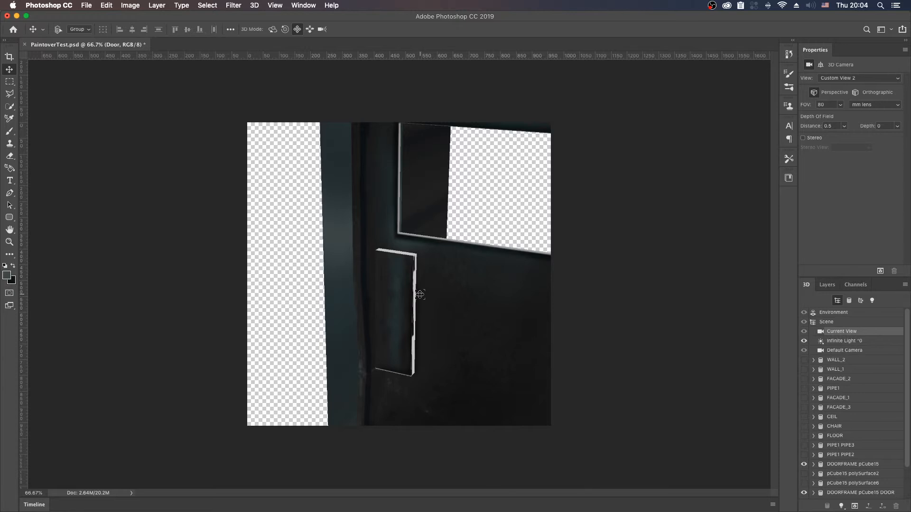
pyautogui.moveTo(427, 299); pyautogui.dragTo(413, 278)
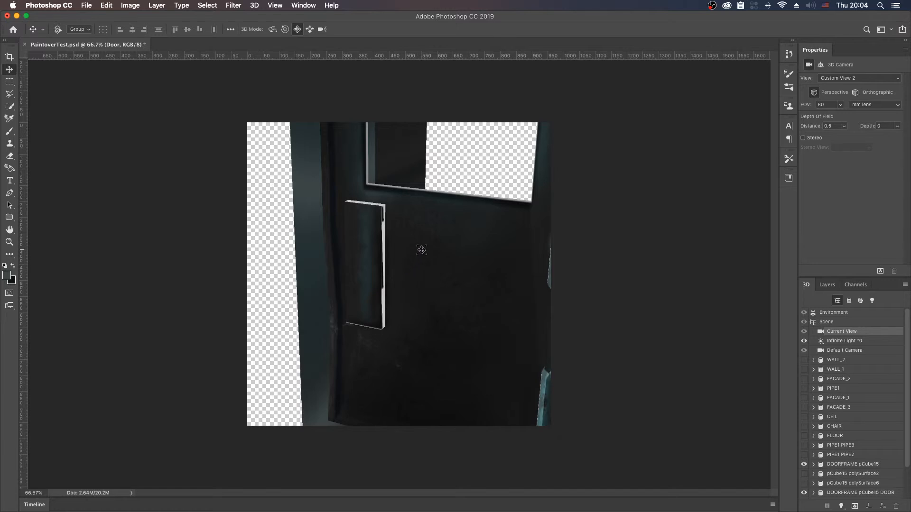
pyautogui.moveTo(423, 248); pyautogui.dragTo(388, 255)
pyautogui.hotkey('shift', 'v')
pyautogui.hotkey('shift', 'v')
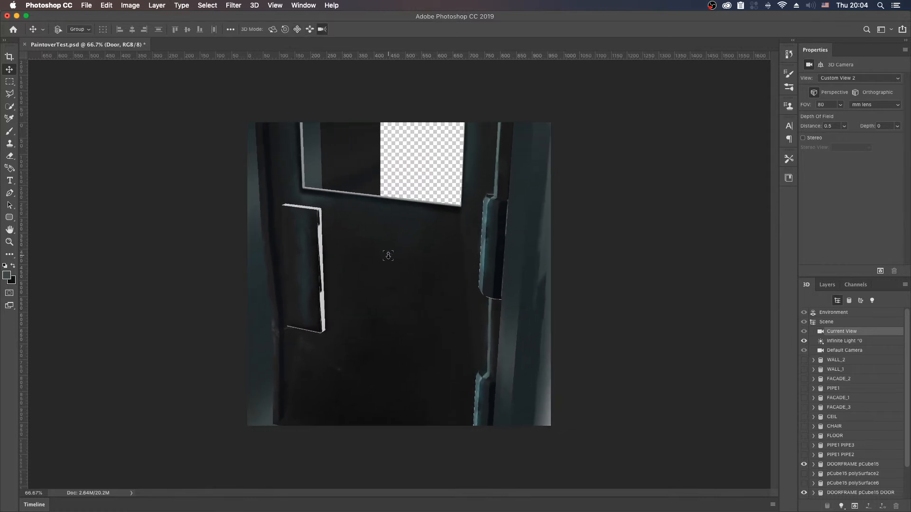
# Step: Inspect the door's hinge side and the outer side of the door frame for unpainted areas
pyautogui.hotkey('shift', 'v')
pyautogui.moveTo(372, 258); pyautogui.dragTo(368, 262)
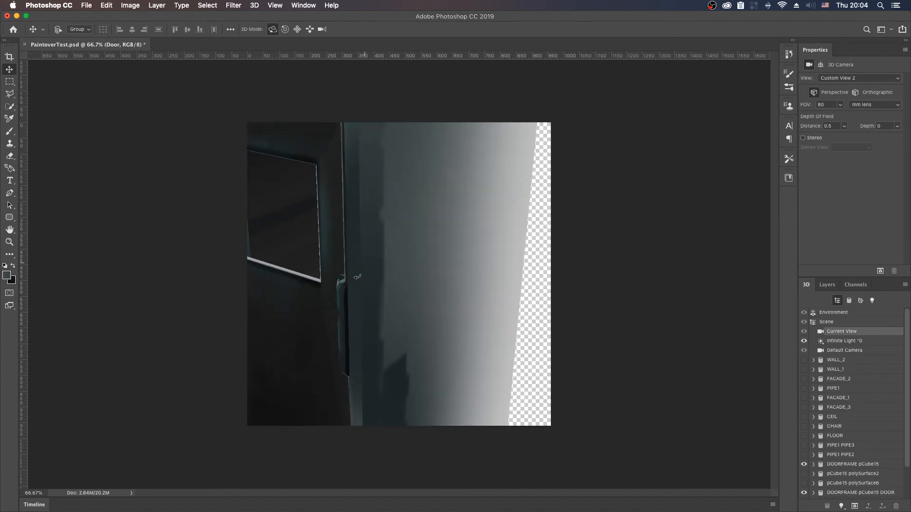
pyautogui.hotkey('shift', 'v')
pyautogui.hotkey('shift', 'v')
pyautogui.moveTo(331, 300); pyautogui.dragTo(441, 219)
pyautogui.hotkey('shift', 'v')
pyautogui.hotkey('shift', 'v')
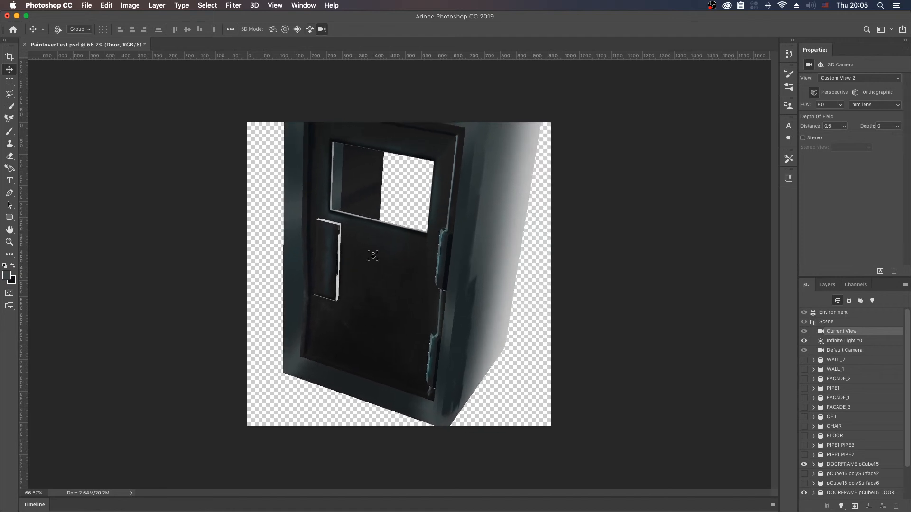
pyautogui.moveTo(364, 256); pyautogui.dragTo(352, 240)
pyautogui.hotkey('shift', 'v')
pyautogui.hotkey('shift', 'v')
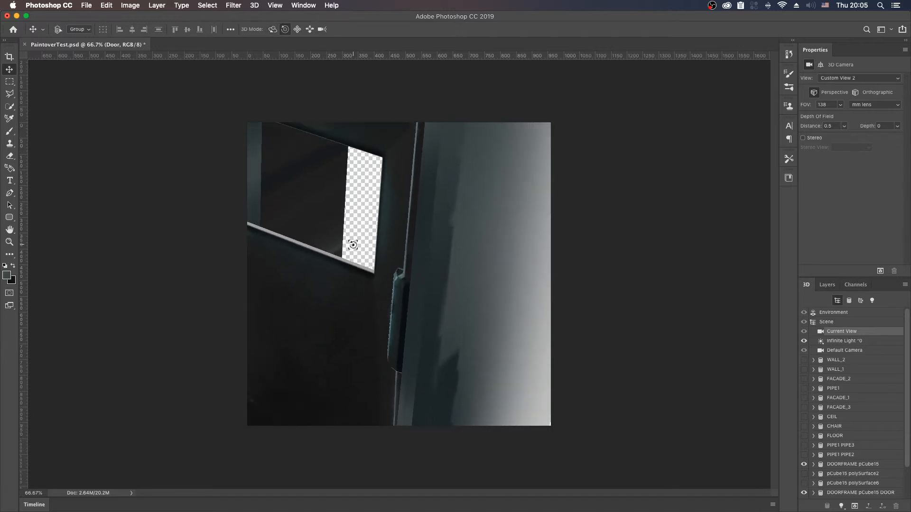
pyautogui.hotkey('shift', 'v')
pyautogui.hotkey('shift', 'v')
pyautogui.hotkey('shift', 'v')
pyautogui.hotkey('shift', 'v')
pyautogui.hotkey('shift', 'v')
pyautogui.hotkey('shift', 'v')
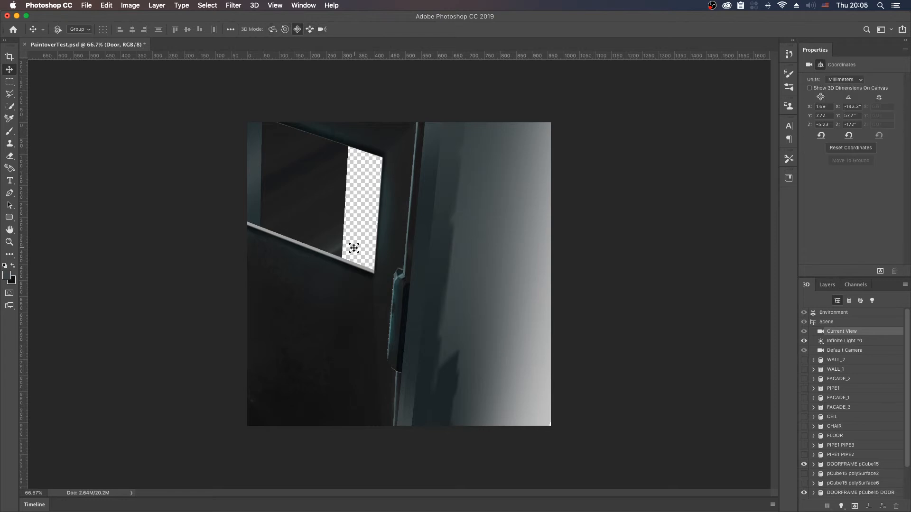
pyautogui.moveTo(354, 276); pyautogui.dragTo(365, 217)
pyautogui.hotkey('shift', 'v')
pyautogui.hotkey('shift', 'v')
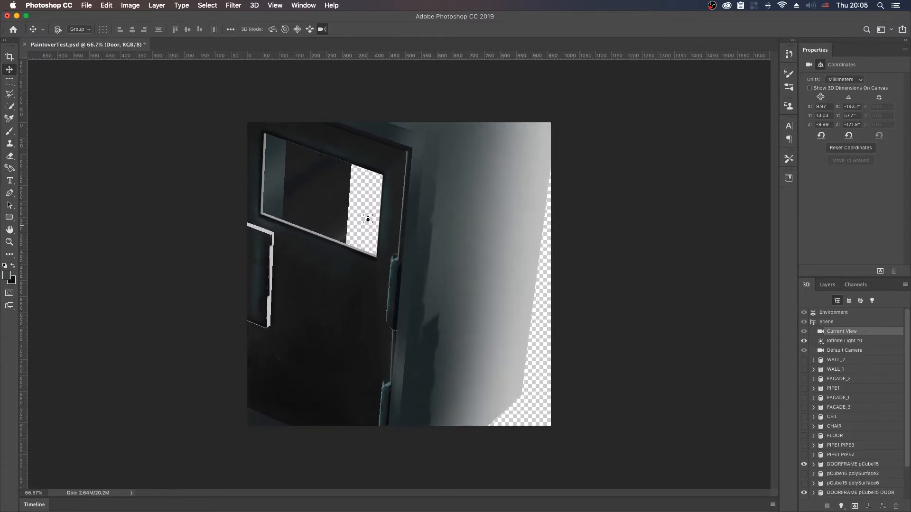
pyautogui.hotkey('shift', 'v')
pyautogui.moveTo(348, 264); pyautogui.dragTo(375, 269)
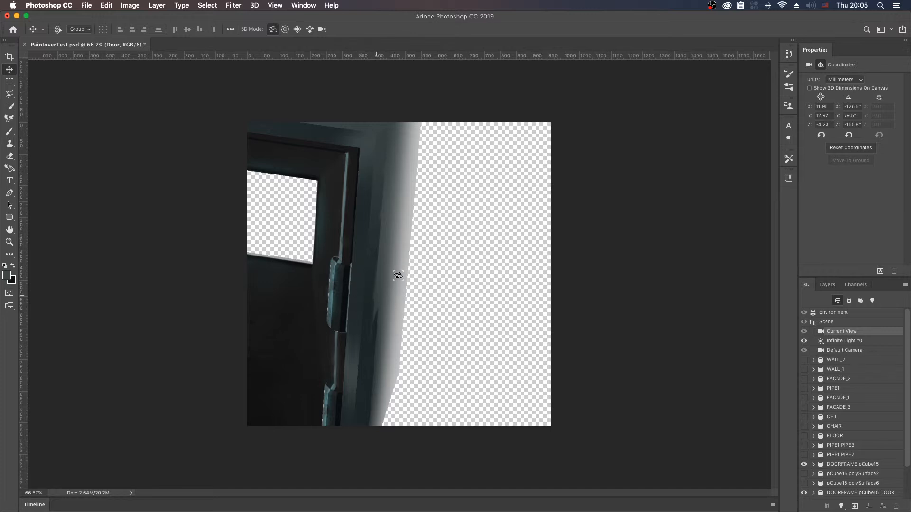
# Step: Orbit to the opposite side of the door frame and examine the handle's unpainted side up close
pyautogui.hotkey('shift', 'v')
pyautogui.hotkey('shift', 'v')
pyautogui.moveTo(333, 310); pyautogui.dragTo(446, 291)
pyautogui.hotkey('shift', 'v')
pyautogui.hotkey('shift', 'v')
pyautogui.hotkey('shift', 'v')
pyautogui.hotkey('shift', 'v')
pyautogui.moveTo(464, 291); pyautogui.dragTo(397, 270)
pyautogui.hotkey('shift', 'v')
pyautogui.hotkey('shift', 'v')
pyautogui.hotkey('shift', 'v')
pyautogui.hotkey('shift', 'v')
pyautogui.moveTo(387, 310); pyautogui.dragTo(422, 294)
pyautogui.hotkey('shift', 'v')
pyautogui.hotkey('shift', 'v')
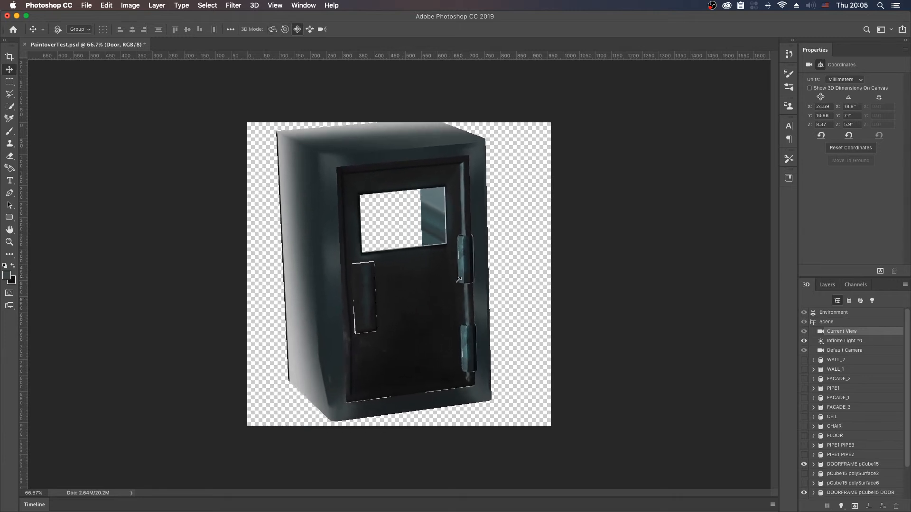
pyautogui.hotkey('shift', 'v')
pyautogui.hotkey('shift', 'v')
pyautogui.moveTo(414, 296); pyautogui.dragTo(417, 230)
pyautogui.hotkey('shift', 'v')
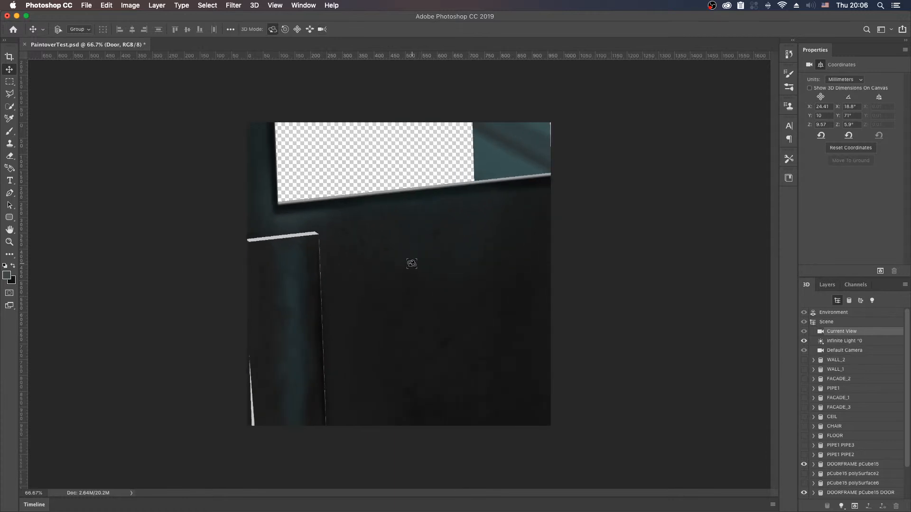
pyautogui.moveTo(407, 289); pyautogui.dragTo(622, 167)
pyautogui.hotkey('shift', 'v')
pyautogui.hotkey('shift', 'v')
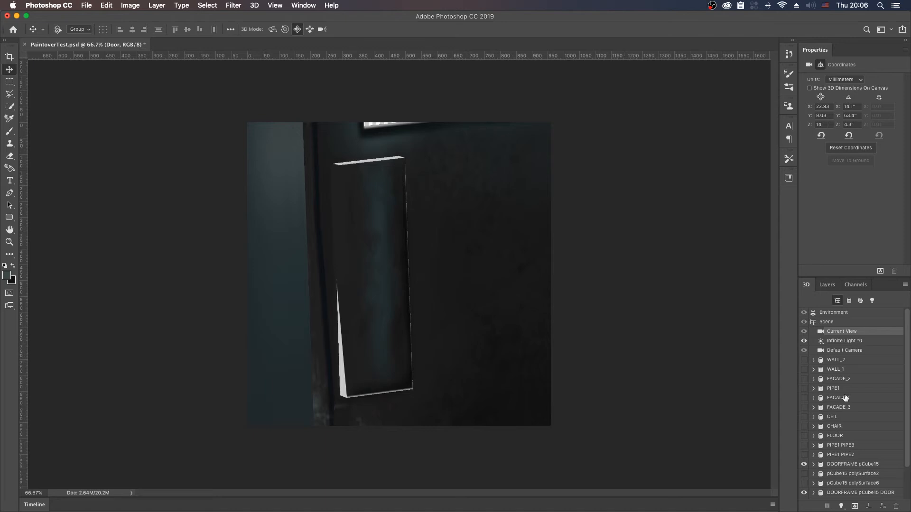
# Step: Hide the DOORFRAME pCube15 DOOR, DOOR JOINT_1 and DOORFRAME pCube15 meshes
pyautogui.scroll(-2, 821, 488)
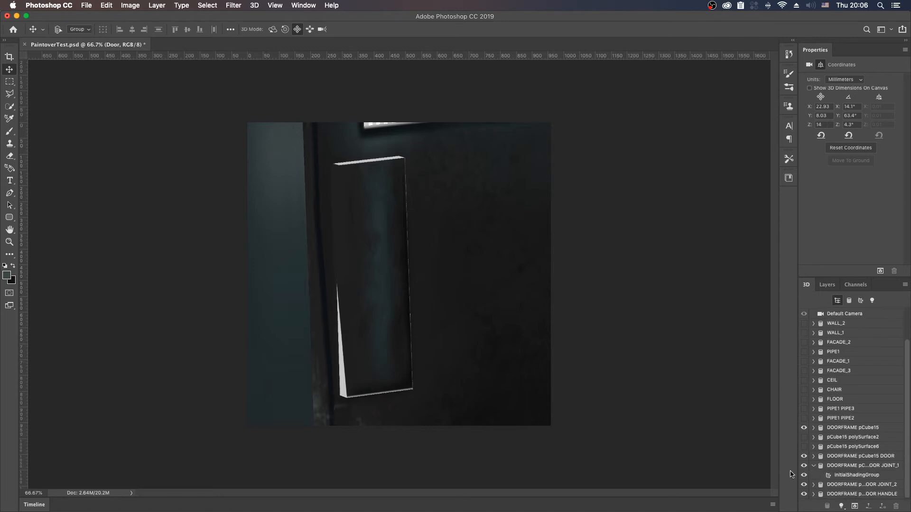
pyautogui.click(803, 456)
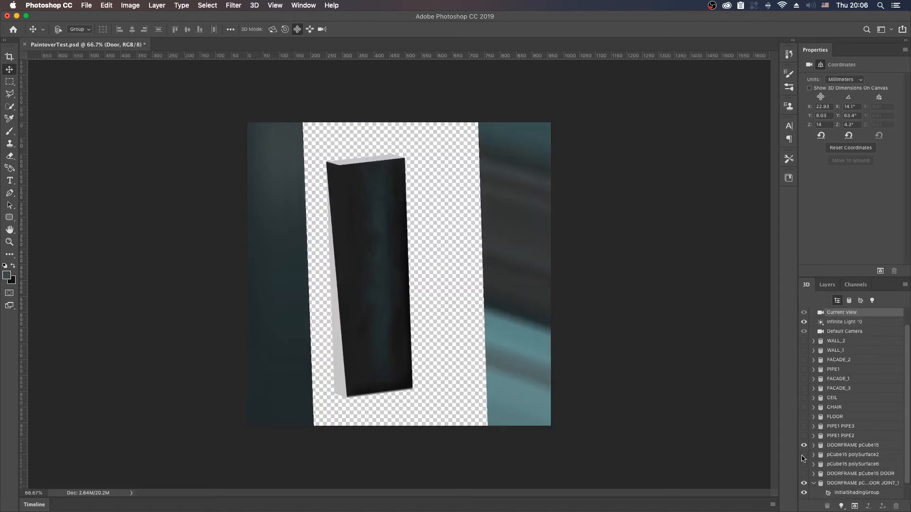
pyautogui.click(804, 494)
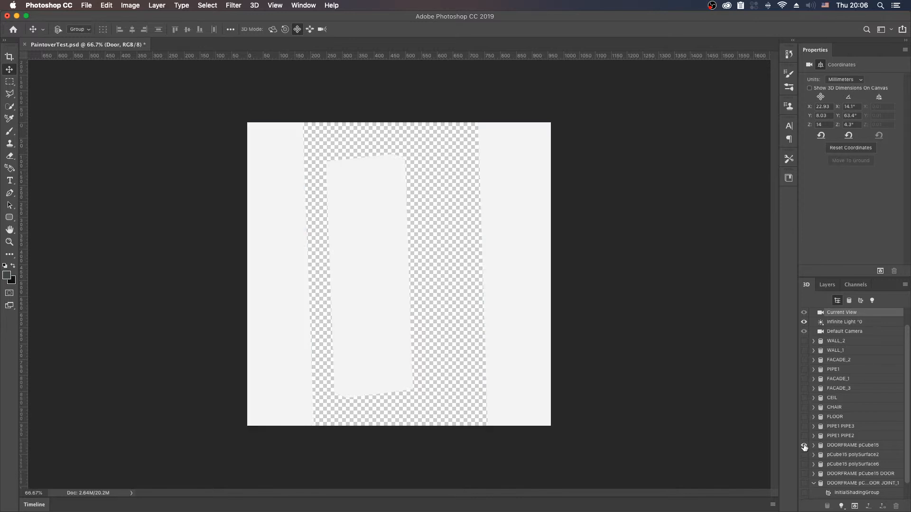
pyautogui.click(804, 494)
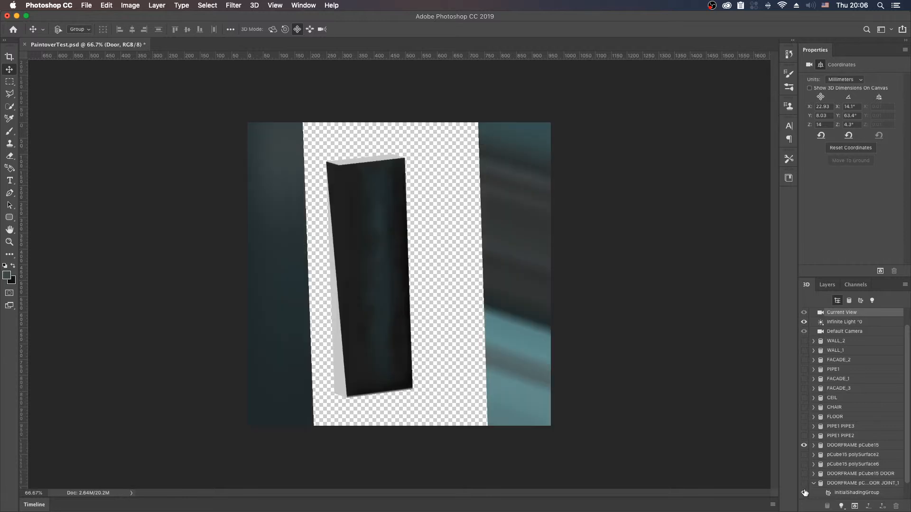
pyautogui.click(804, 446)
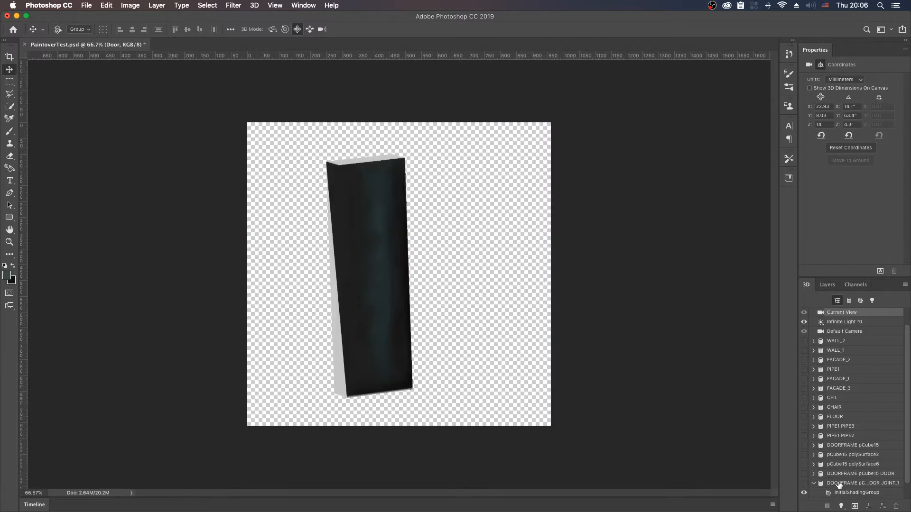
# Step: Hide the DOOR JOINT_2 mesh, collapse the JOINT_1 entry, and select the DOOR HANDLE mesh as the only visible one
pyautogui.scroll(-2, 839, 484)
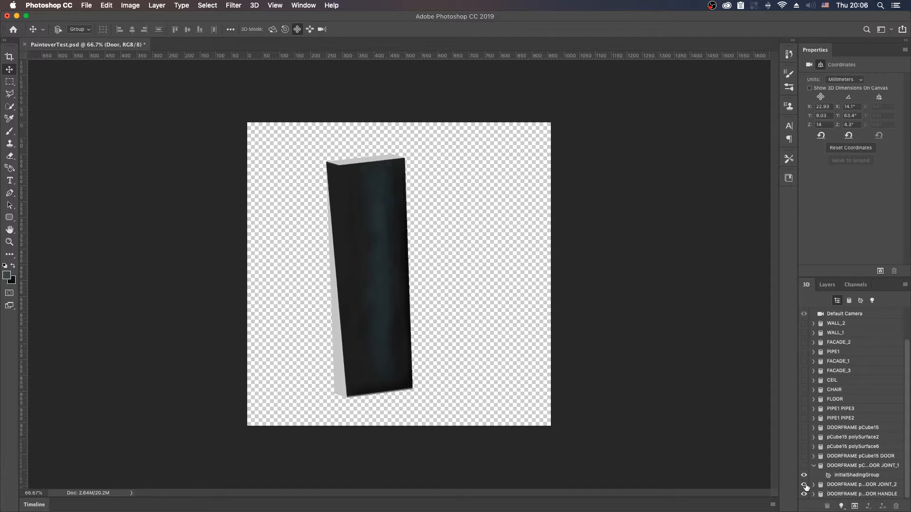
pyautogui.scroll(2, 805, 489)
pyautogui.scroll(-2, 806, 495)
pyautogui.click(814, 468)
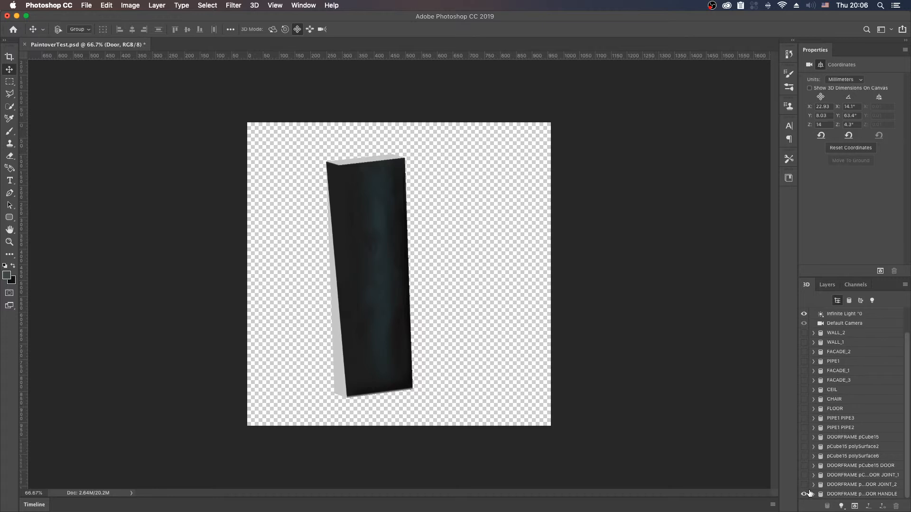
pyautogui.click(803, 493)
pyautogui.click(843, 494)
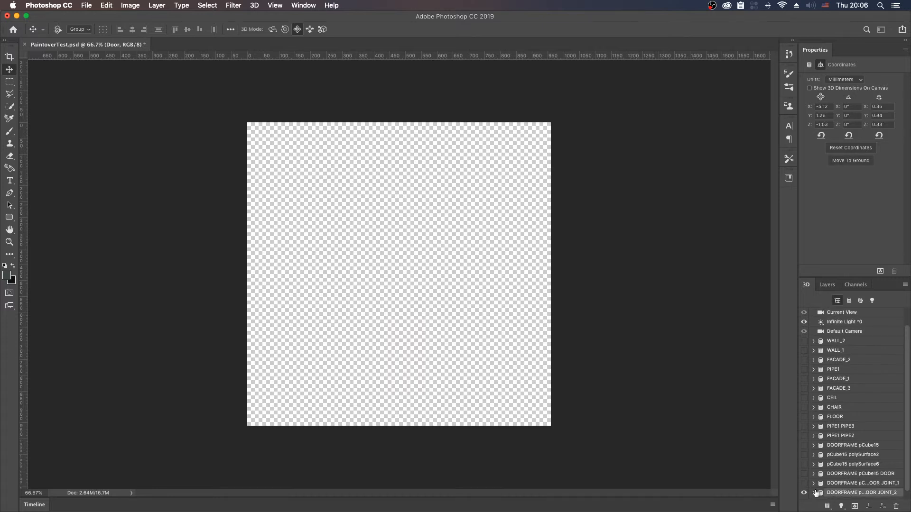
pyautogui.scroll(-1, 816, 493)
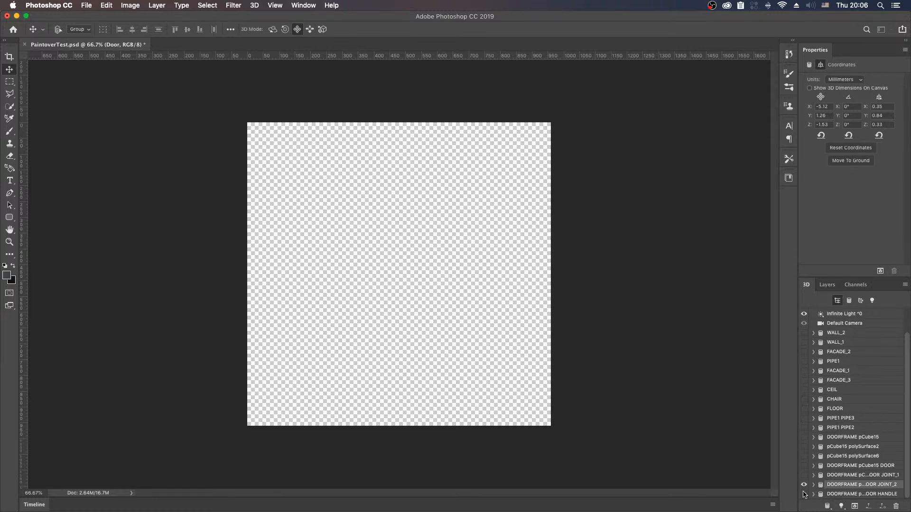
pyautogui.click(804, 494)
pyautogui.click(836, 494)
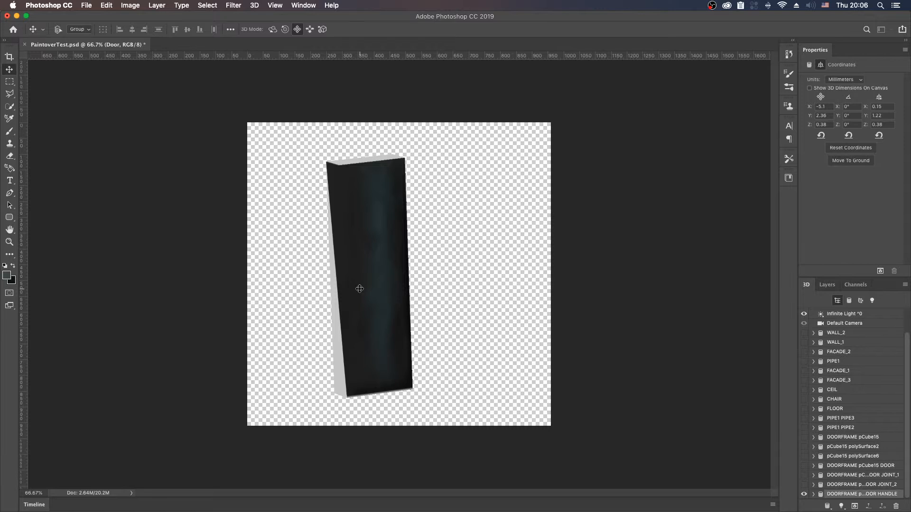
# Step: Select the Current View camera and reposition it so the isolated handle's blank side face is exposed
pyautogui.hotkey('shift', 'v')
pyautogui.hotkey('shift', 'v')
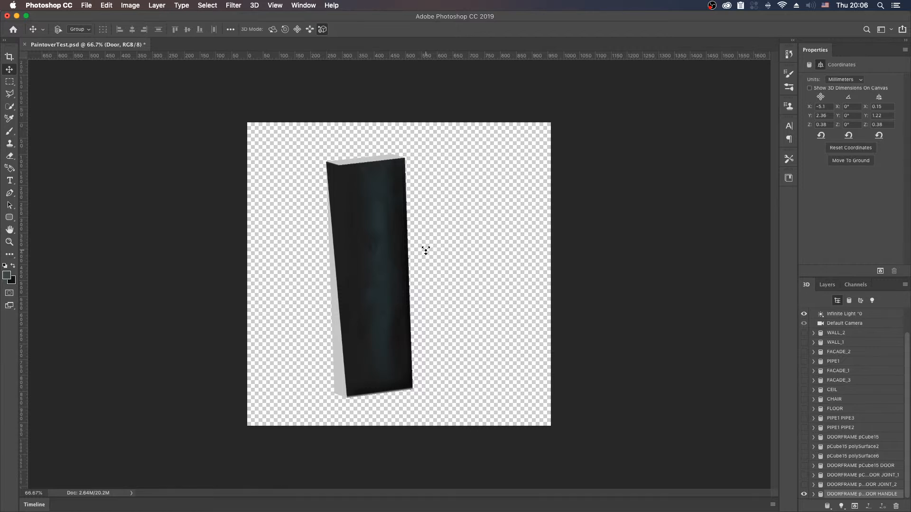
pyautogui.scroll(3, 885, 380)
pyautogui.click(842, 332)
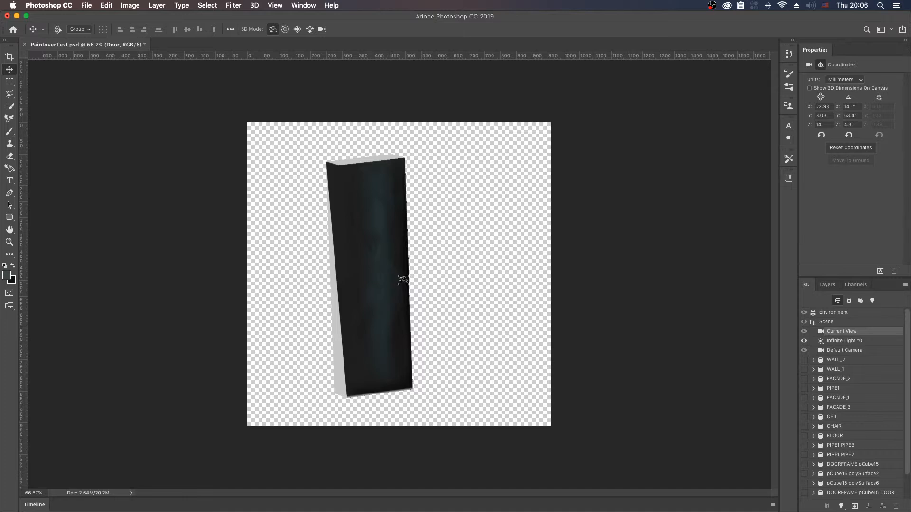
pyautogui.moveTo(375, 287); pyautogui.dragTo(606, 279)
pyautogui.hotkey('shift', 'v')
pyautogui.hotkey('shift', 'v')
pyautogui.hotkey('shift', 'v')
pyautogui.hotkey('shift', 'v')
pyautogui.hotkey('shift', 'v')
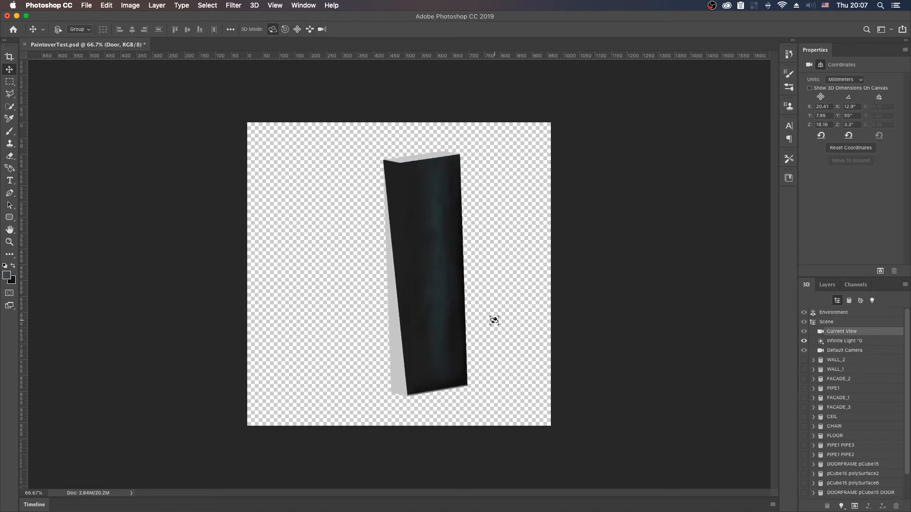
pyautogui.moveTo(491, 321)
pyautogui.mouseDown()
pyautogui.moveTo(512, 320)
pyautogui.moveTo(494, 309)
pyautogui.mouseUp()
pyautogui.hotkey('shift', 'v')
pyautogui.hotkey('shift', 'v')
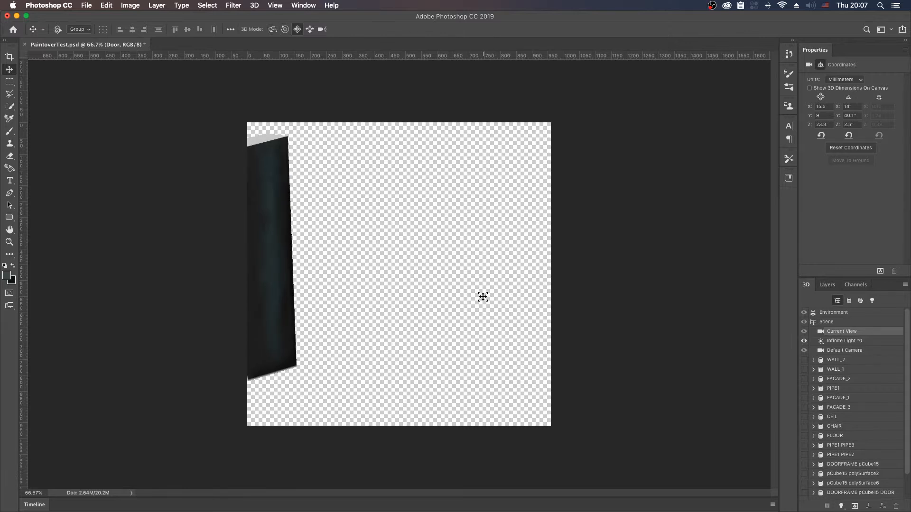
pyautogui.moveTo(430, 307); pyautogui.dragTo(612, 301)
pyautogui.moveTo(527, 250); pyautogui.dragTo(513, 262)
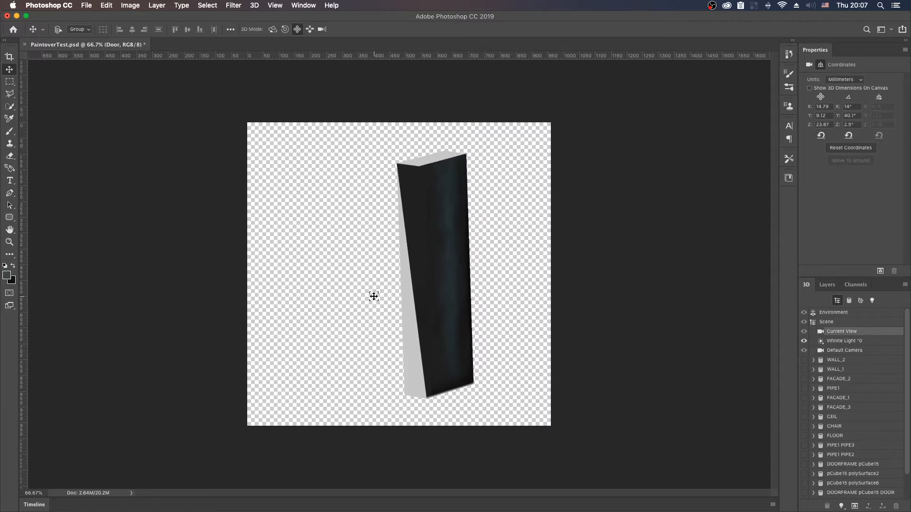
# Step: Paint the handle's blank side face with the dark colour sampled from its front, using an enlarged brush
pyautogui.press('b')
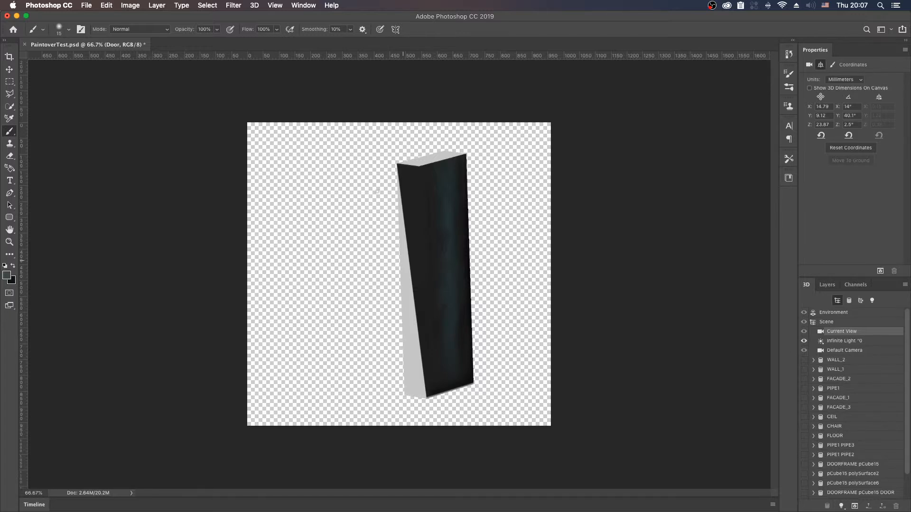
pyautogui.keyDown('alt'); pyautogui.click(421, 228); pyautogui.keyUp('alt')
pyautogui.moveTo(407, 312); pyautogui.dragTo(411, 287)
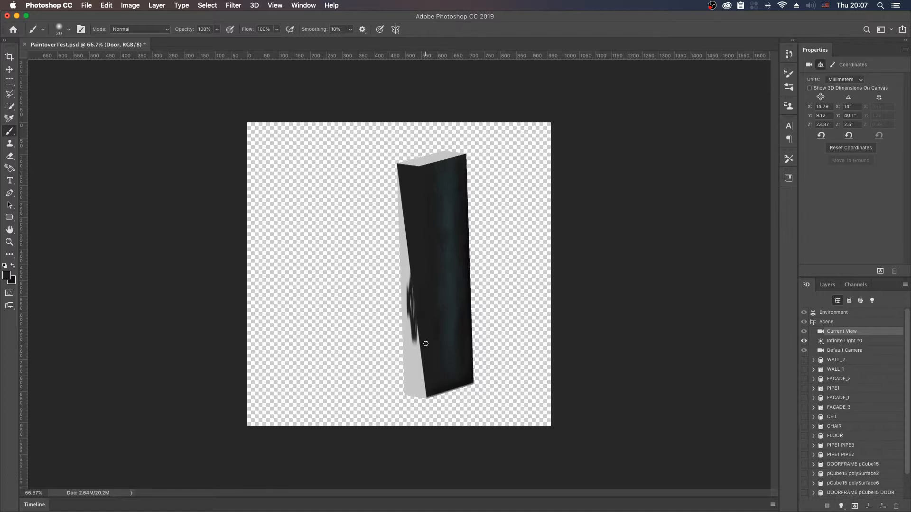
pyautogui.press(']')
pyautogui.press(']')
pyautogui.moveTo(410, 348)
pyautogui.mouseDown()
pyautogui.moveTo(409, 403)
pyautogui.moveTo(410, 366)
pyautogui.moveTo(420, 370)
pyautogui.moveTo(400, 236)
pyautogui.moveTo(400, 285)
pyautogui.moveTo(397, 204)
pyautogui.moveTo(398, 240)
pyautogui.moveTo(409, 237)
pyautogui.mouseUp()
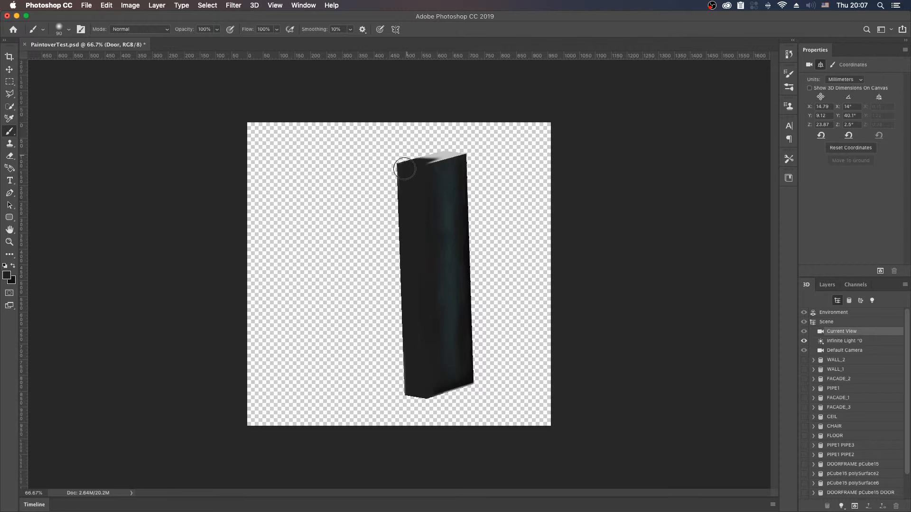
# Step: Paint the handle's blank top face with the dark colour and, viewed from above, touch up its edge with the front face
pyautogui.moveTo(435, 157)
pyautogui.mouseDown()
pyautogui.moveTo(422, 154)
pyautogui.moveTo(462, 147)
pyautogui.moveTo(436, 164)
pyautogui.mouseUp()
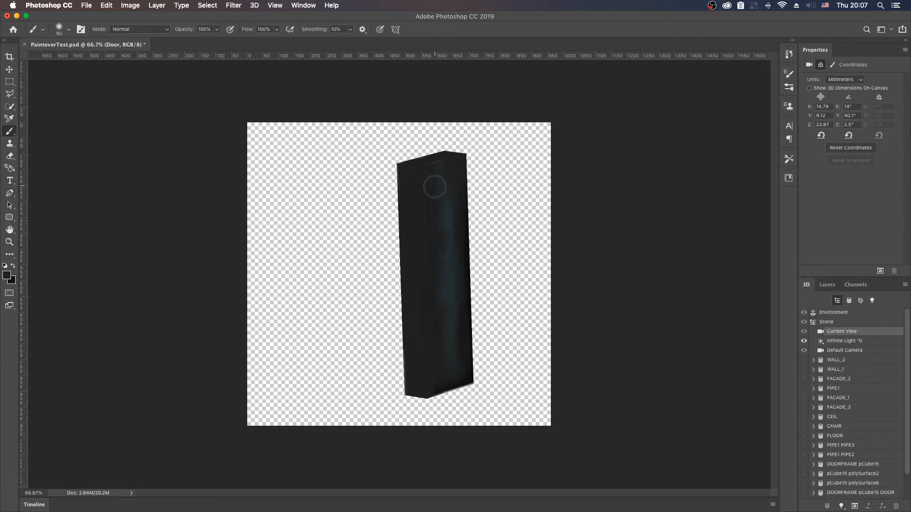
pyautogui.press('v')
pyautogui.press('v')
pyautogui.press('v')
pyautogui.press('v')
pyautogui.moveTo(486, 201); pyautogui.dragTo(466, 281)
pyautogui.press('v')
pyautogui.press('v')
pyautogui.press('b')
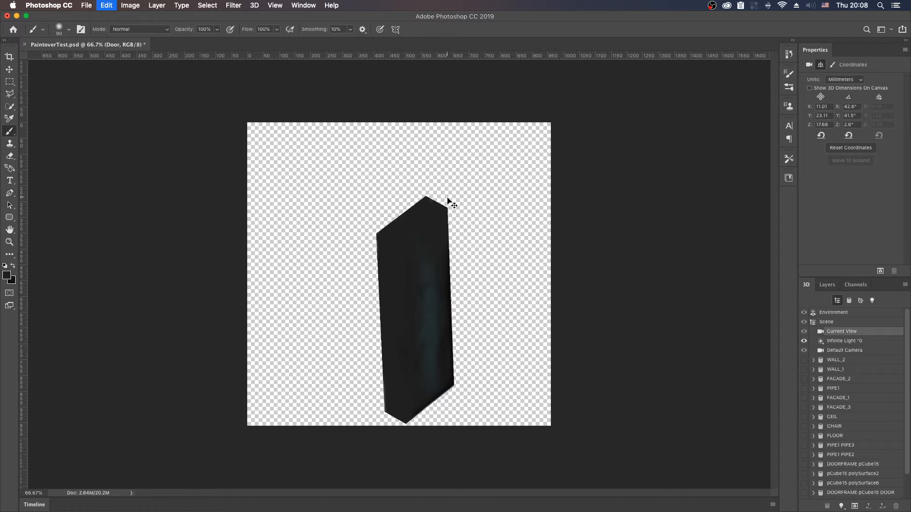
pyautogui.moveTo(402, 221); pyautogui.dragTo(401, 217)
# Step: Orbit and slide the camera around the handle until the unpainted side face opposite the painted one is exposed
pyautogui.press('v')
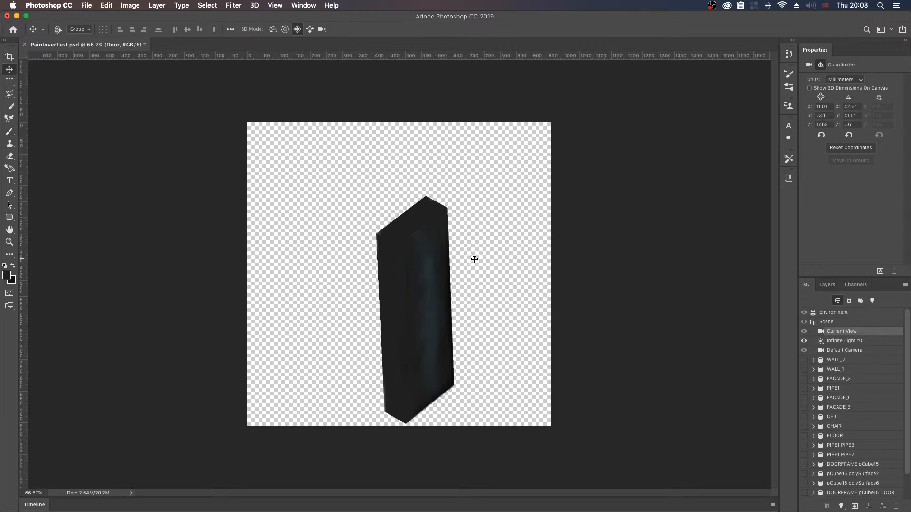
pyautogui.moveTo(481, 278); pyautogui.dragTo(447, 270)
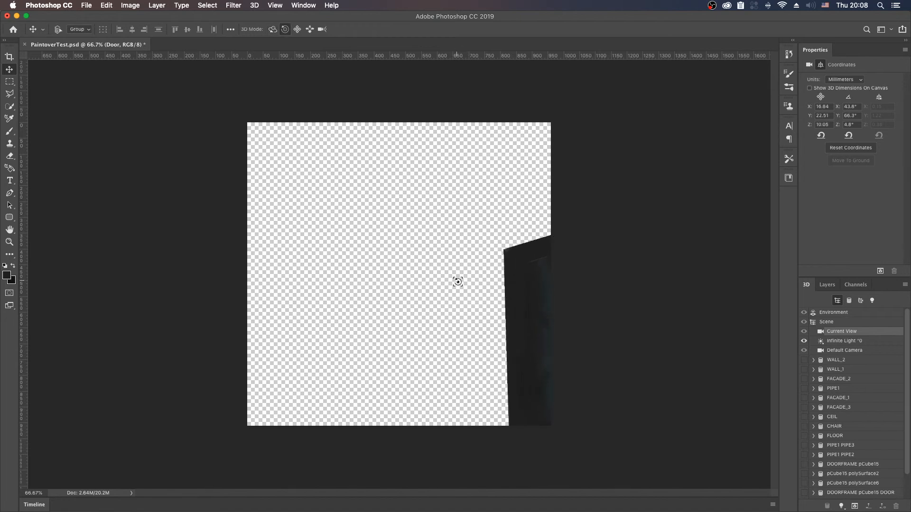
pyautogui.hotkey('shift', 'v')
pyautogui.moveTo(482, 299); pyautogui.dragTo(351, 223)
pyautogui.moveTo(465, 258); pyautogui.dragTo(449, 270)
pyautogui.hotkey('shift', 'v')
pyautogui.hotkey('shift', 'v')
pyautogui.hotkey('shift', 'v')
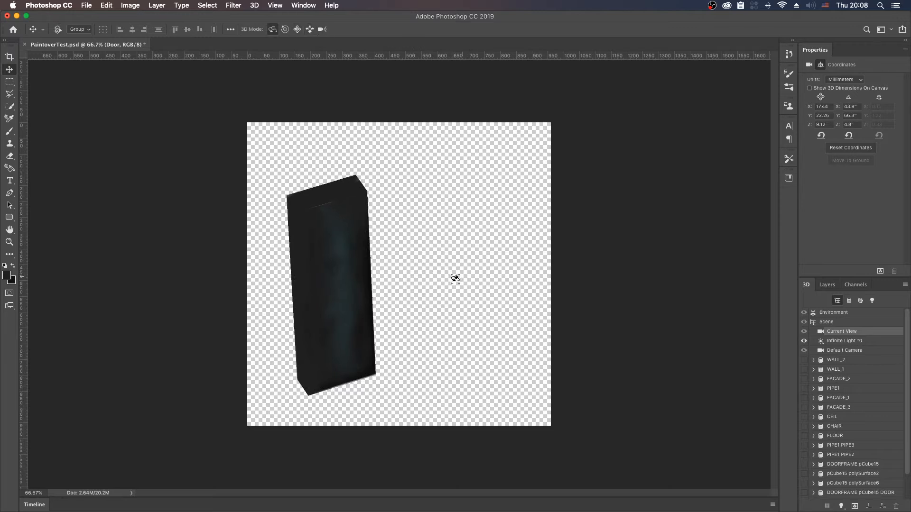
pyautogui.moveTo(365, 272); pyautogui.dragTo(344, 272)
pyautogui.hotkey('shift', 'v')
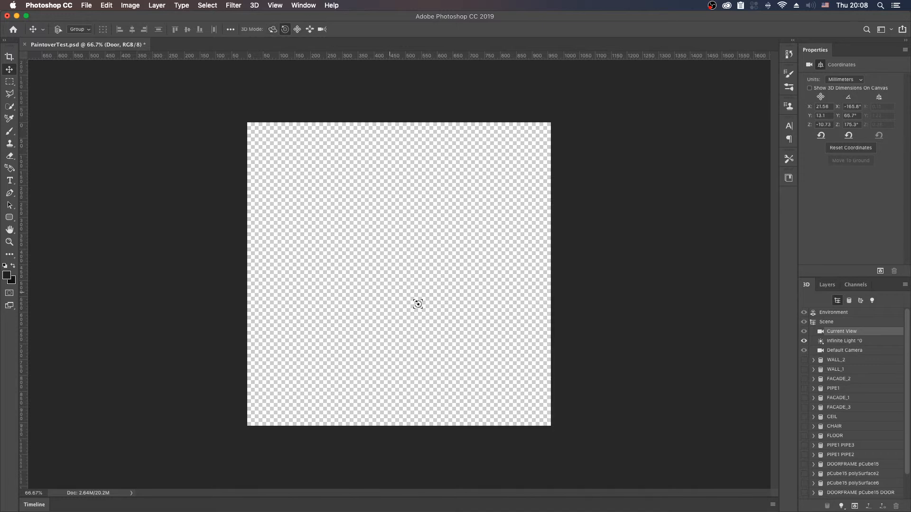
pyautogui.hotkey('shift', 'v')
pyautogui.moveTo(475, 327); pyautogui.dragTo(300, 183)
pyautogui.moveTo(483, 204); pyautogui.dragTo(363, 148)
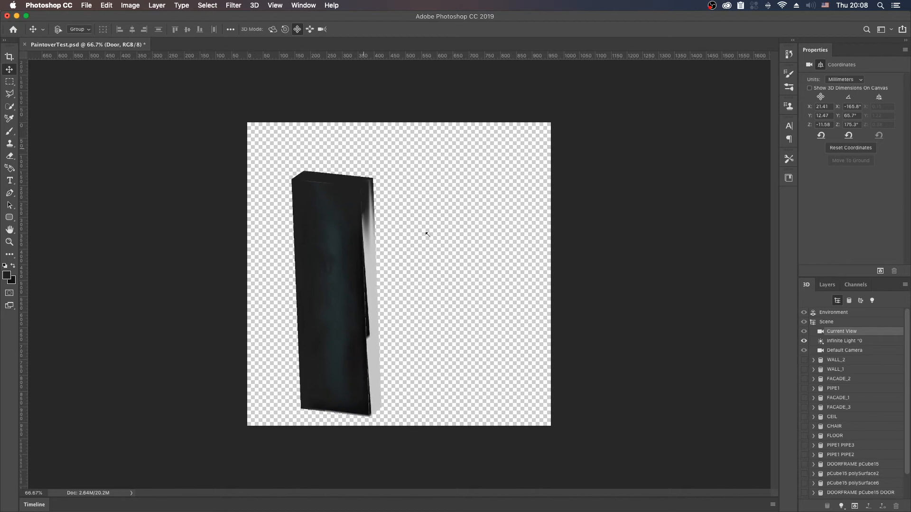
pyautogui.moveTo(462, 267)
pyautogui.mouseDown()
pyautogui.moveTo(466, 255)
pyautogui.moveTo(459, 260)
pyautogui.mouseUp()
pyautogui.hotkey('shift', 'v')
pyautogui.hotkey('shift', 'v')
# Step: Pull the camera back, centre the handle on the canvas, and turn it to show more of the blank side face
pyautogui.hotkey('shift', 'v')
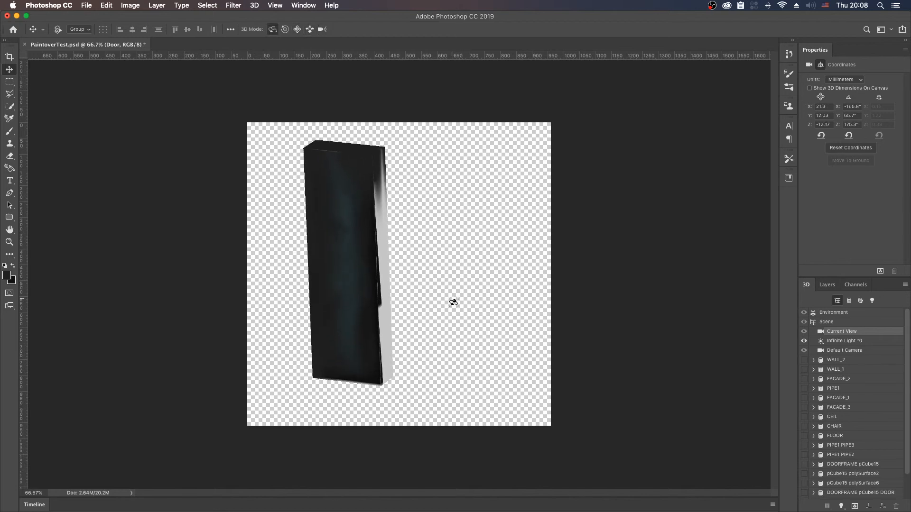
pyautogui.moveTo(435, 292)
pyautogui.mouseDown()
pyautogui.moveTo(433, 280)
pyautogui.moveTo(439, 305)
pyautogui.moveTo(430, 301)
pyautogui.mouseUp()
pyautogui.hotkey('shift', 'v')
pyautogui.hotkey('shift', 'v')
pyautogui.hotkey('shift', 'v')
pyautogui.hotkey('shift', 'v')
pyautogui.moveTo(429, 315); pyautogui.dragTo(429, 367)
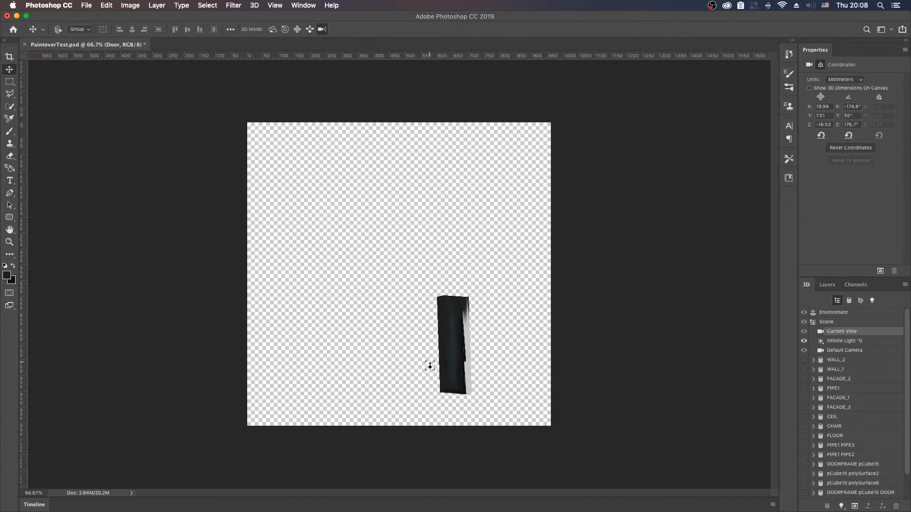
pyautogui.hotkey('shift', 'v')
pyautogui.hotkey('shift', 'v')
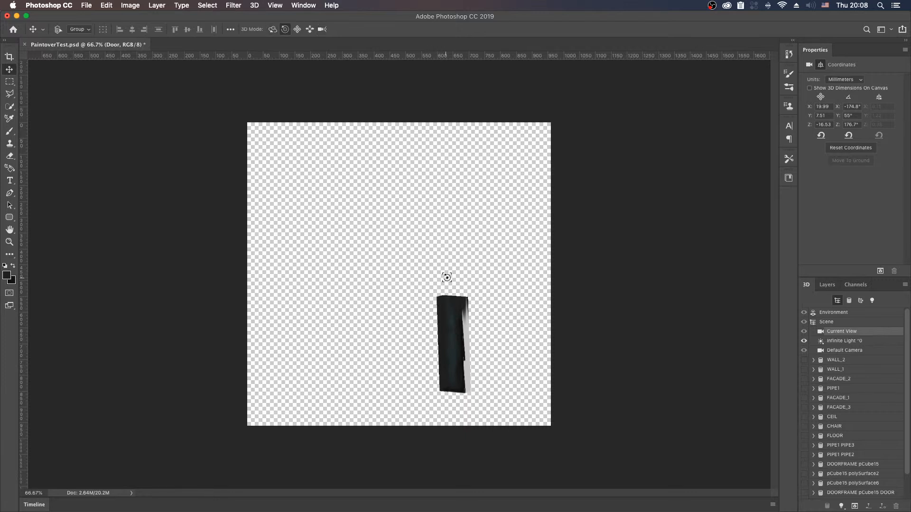
pyautogui.hotkey('shift', 'v')
pyautogui.moveTo(473, 262); pyautogui.dragTo(437, 212)
pyautogui.hotkey('shift', 'v')
pyautogui.hotkey('shift', 'v')
pyautogui.hotkey('shift', 'v')
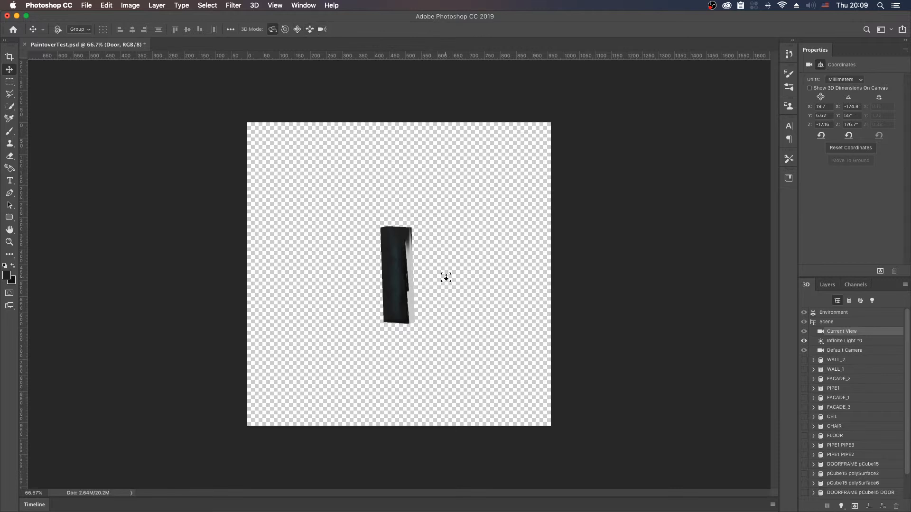
pyautogui.moveTo(446, 280); pyautogui.dragTo(343, 309)
pyautogui.hotkey('shift', 'v')
pyautogui.hotkey('shift', 'v')
pyautogui.hotkey('shift', 'v')
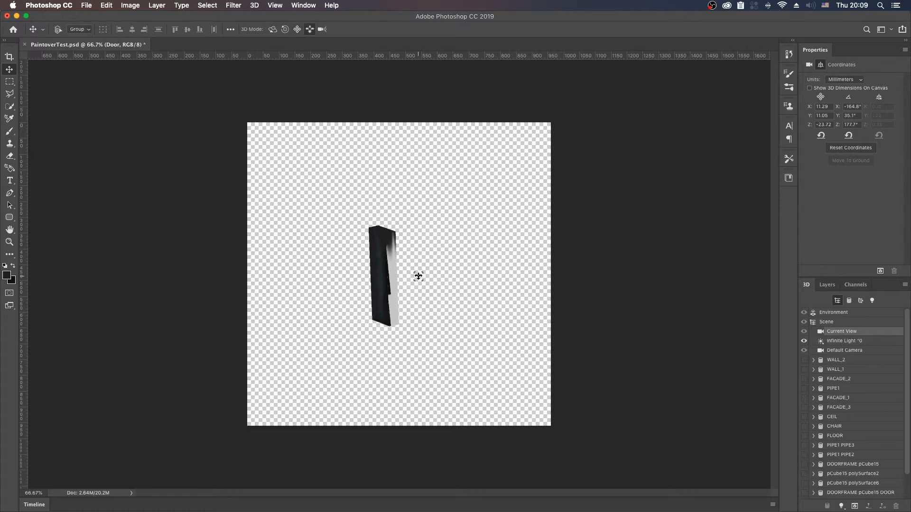
pyautogui.moveTo(420, 275); pyautogui.dragTo(444, 350)
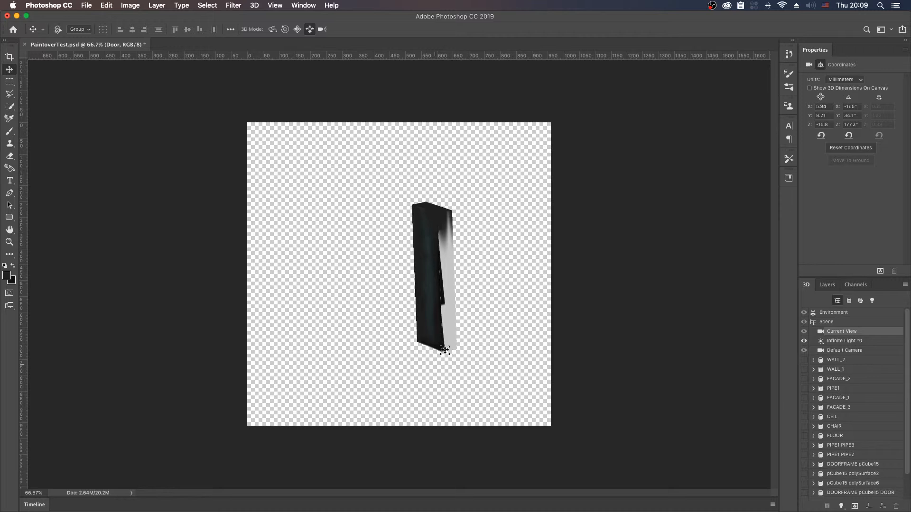
# Step: Paint the remaining blank side face of the handle dark over its full height, viewing it from below with the underside exposed
pyautogui.hotkey('shift', 'v')
pyautogui.hotkey('shift', 'v')
pyautogui.hotkey('shift', 'v')
pyautogui.hotkey('shift', 'v')
pyautogui.moveTo(486, 315); pyautogui.dragTo(450, 252)
pyautogui.hotkey('shift', 'v')
pyautogui.hotkey('shift', 'v')
pyautogui.hotkey('shift', 'v')
pyautogui.hotkey('shift', 'v')
pyautogui.hotkey('shift', 'v')
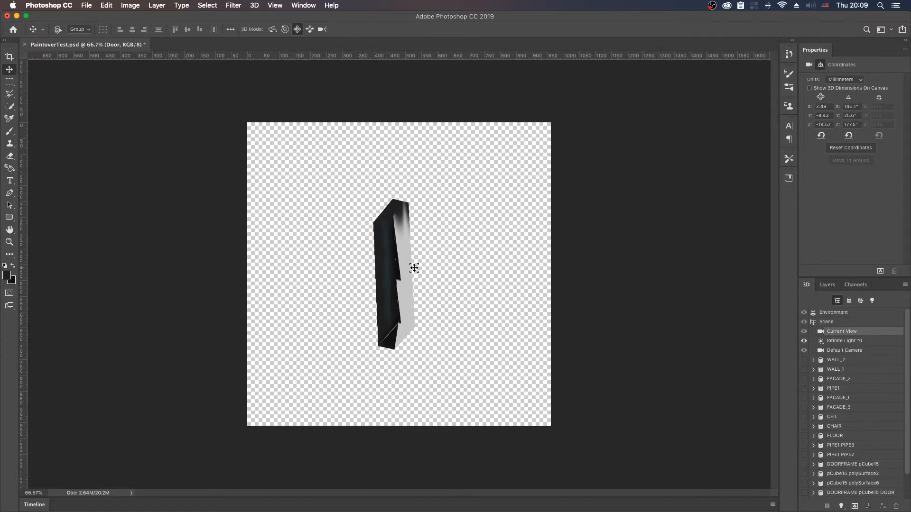
pyautogui.press('b')
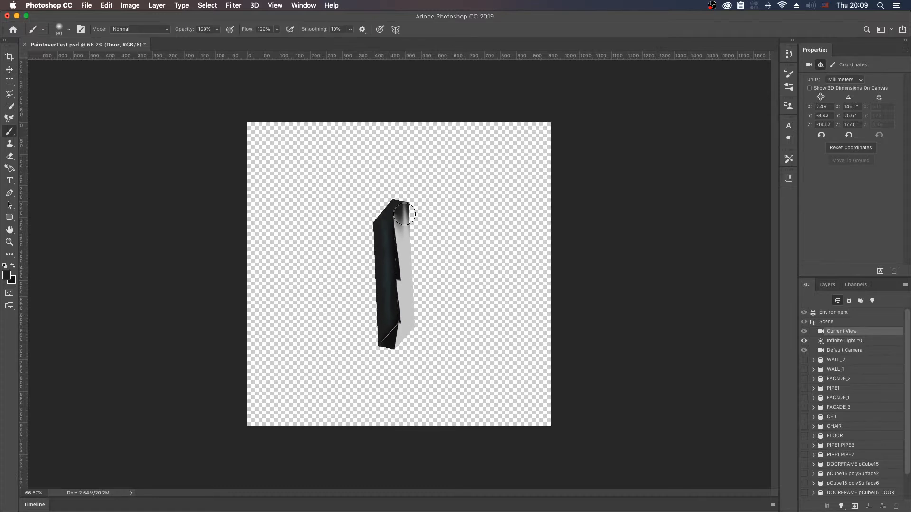
pyautogui.keyDown('alt'); pyautogui.click(400, 212); pyautogui.keyUp('alt')
pyautogui.moveTo(403, 208)
pyautogui.keyDown('alt'); pyautogui.mouseDown()
pyautogui.moveTo(391, 199)
pyautogui.moveTo(401, 215)
pyautogui.moveTo(404, 203)
pyautogui.moveTo(404, 261)
pyautogui.moveTo(408, 250)
pyautogui.moveTo(399, 219)
pyautogui.moveTo(396, 256)
pyautogui.moveTo(405, 329)
pyautogui.moveTo(398, 341)
pyautogui.moveTo(398, 319)
pyautogui.moveTo(387, 352)
pyautogui.moveTo(410, 328)
pyautogui.mouseUp(); pyautogui.keyUp('alt')
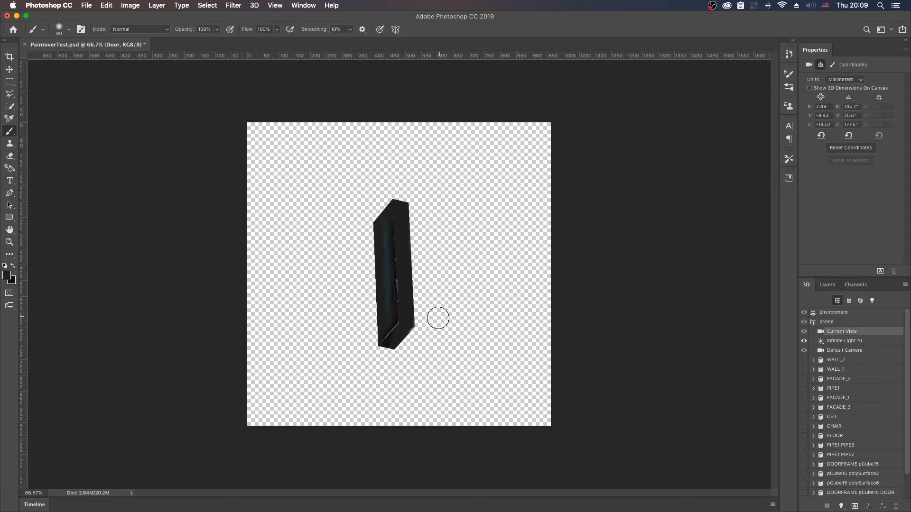
# Step: Orbit the camera towards the handle's front so the light seams along its bottom and side edges can be painted
pyautogui.press('v')
pyautogui.hotkey('shift', 'v')
pyautogui.hotkey('shift', 'v')
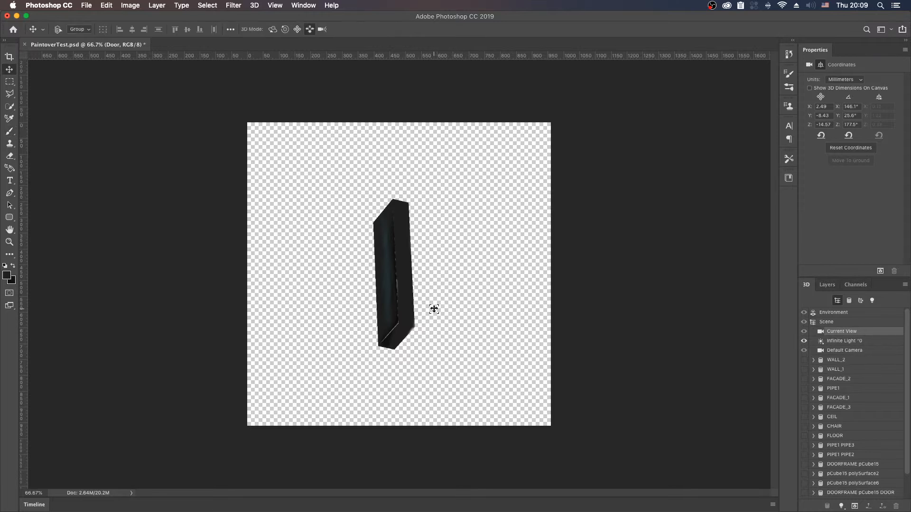
pyautogui.hotkey('shift', 'v')
pyautogui.moveTo(432, 306); pyautogui.dragTo(371, 265)
pyautogui.hotkey('shift', 'v')
pyautogui.hotkey('shift', 'v')
pyautogui.press('b')
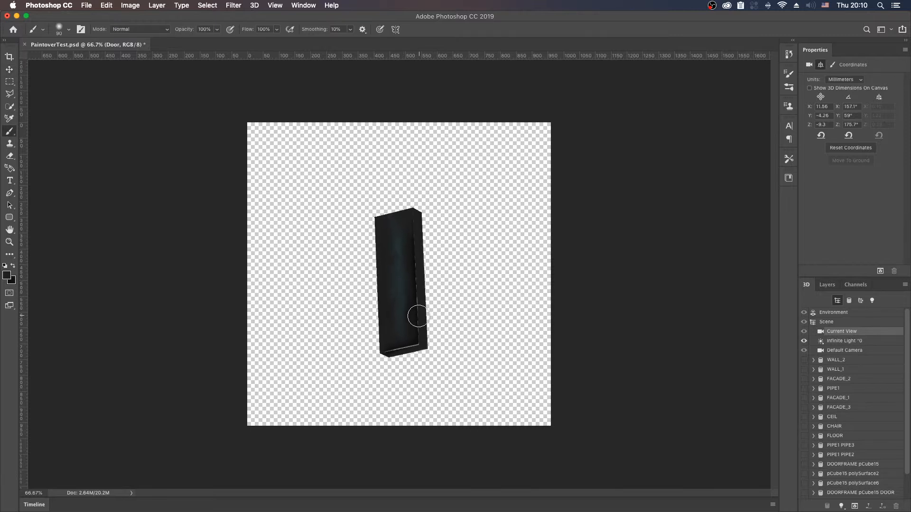
pyautogui.keyDown('alt'); pyautogui.click(416, 327); pyautogui.keyUp('alt')
pyautogui.moveTo(418, 345)
pyautogui.mouseDown()
pyautogui.moveTo(408, 330)
pyautogui.moveTo(386, 341)
pyautogui.moveTo(419, 351)
pyautogui.mouseUp()
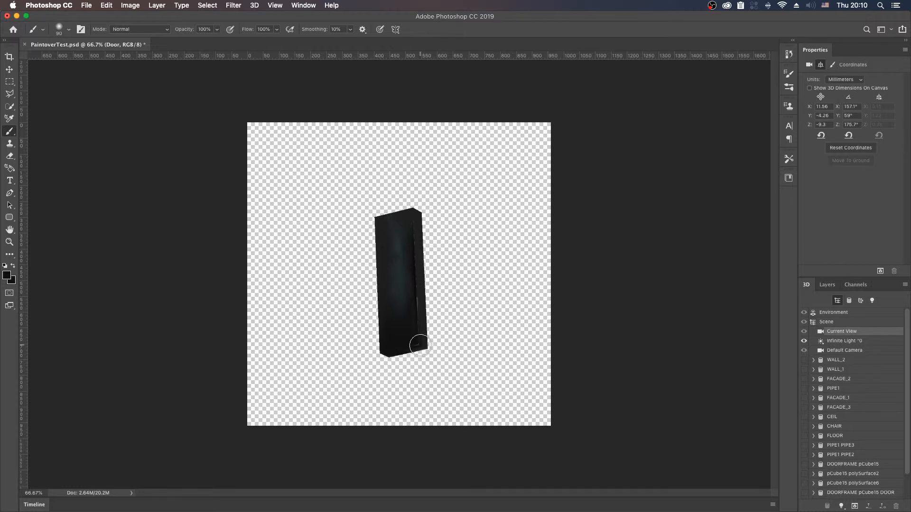
pyautogui.press('super+z')
pyautogui.press('super+z')
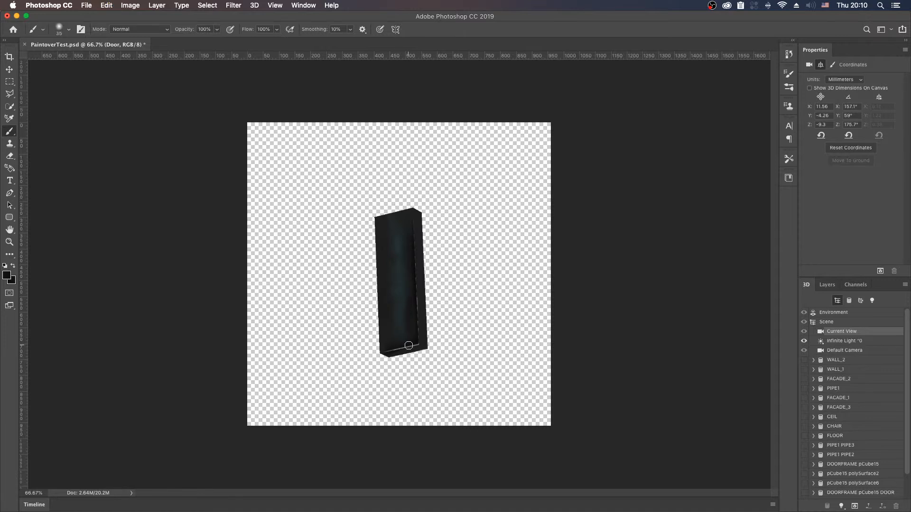
# Step: Cover the light seams along the handle's bottom and side edges with dark strokes, using a smaller 35-pixel brush
pyautogui.moveTo(408, 347); pyautogui.dragTo(375, 354)
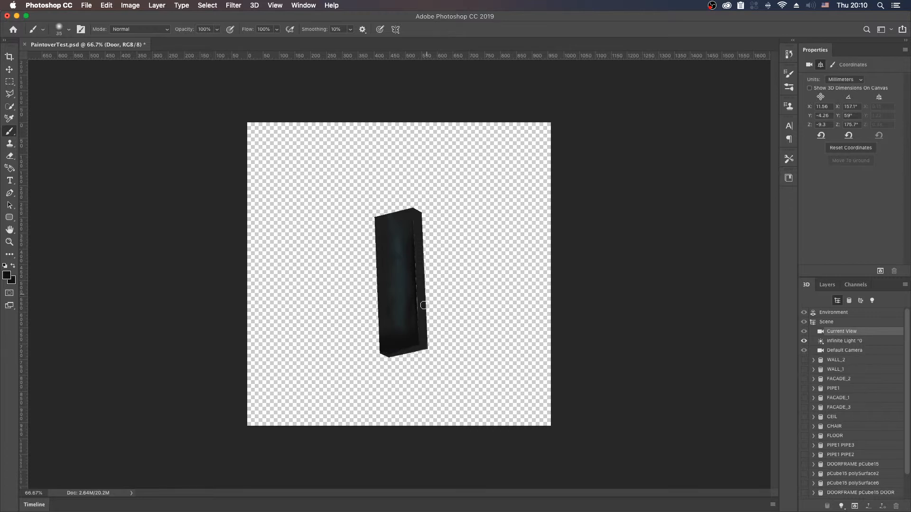
pyautogui.moveTo(419, 325)
pyautogui.mouseDown()
pyautogui.moveTo(417, 246)
pyautogui.moveTo(416, 275)
pyautogui.mouseUp()
pyautogui.moveTo(418, 224)
pyautogui.mouseDown()
pyautogui.moveTo(413, 273)
pyautogui.moveTo(413, 248)
pyautogui.mouseUp()
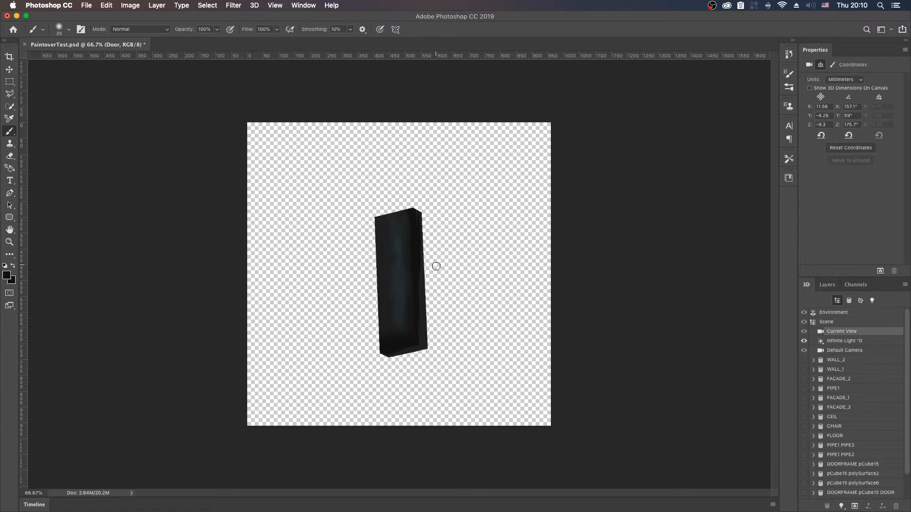
# Step: Orbit the camera to view the finished handle straight from the front and save the document
pyautogui.press('v')
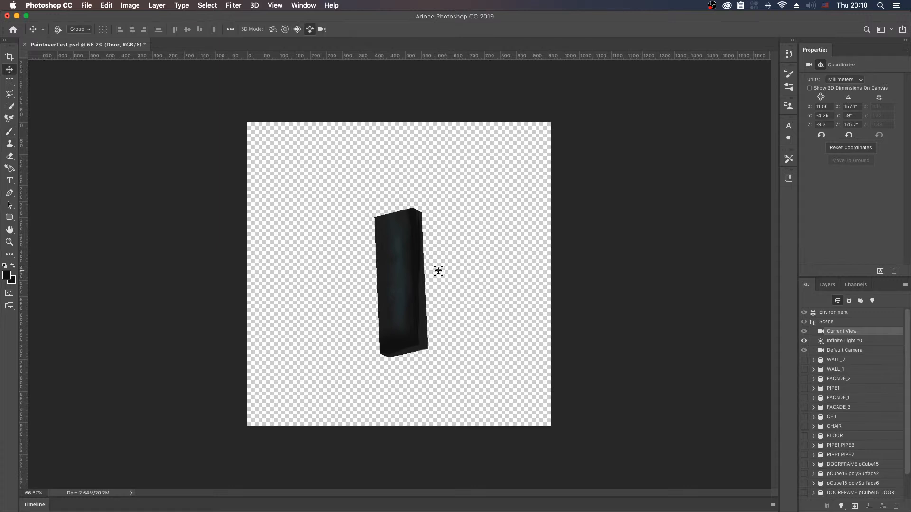
pyautogui.hotkey('shift', 'v')
pyautogui.moveTo(446, 255); pyautogui.dragTo(484, 272)
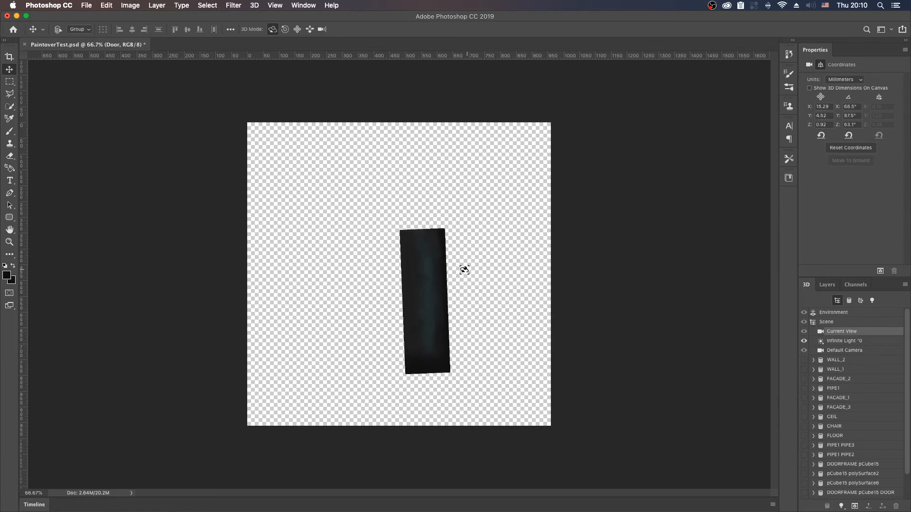
pyautogui.press('super+s')
# Step: Show the DOOR JOINT_2, DOOR JOINT_1 and DOORFRAME pCube15 DOOR meshes again
pyautogui.scroll(-3, 907, 388)
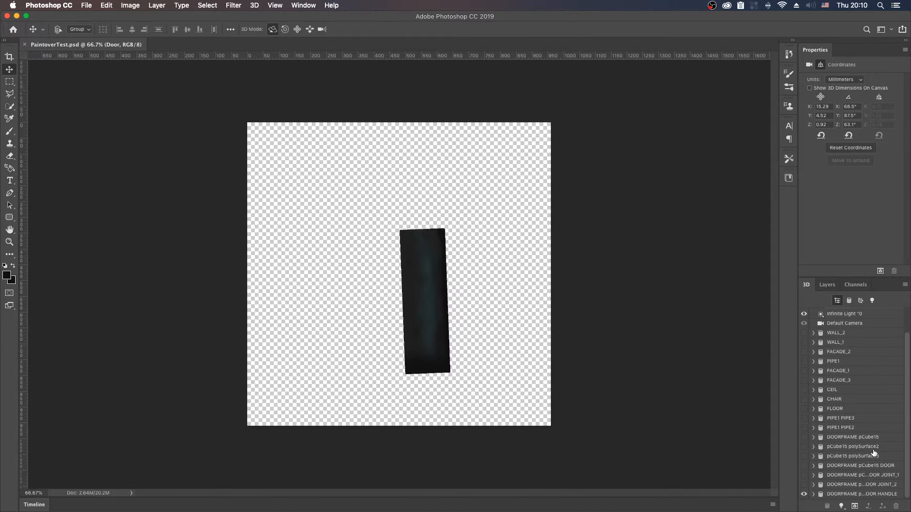
pyautogui.click(805, 484)
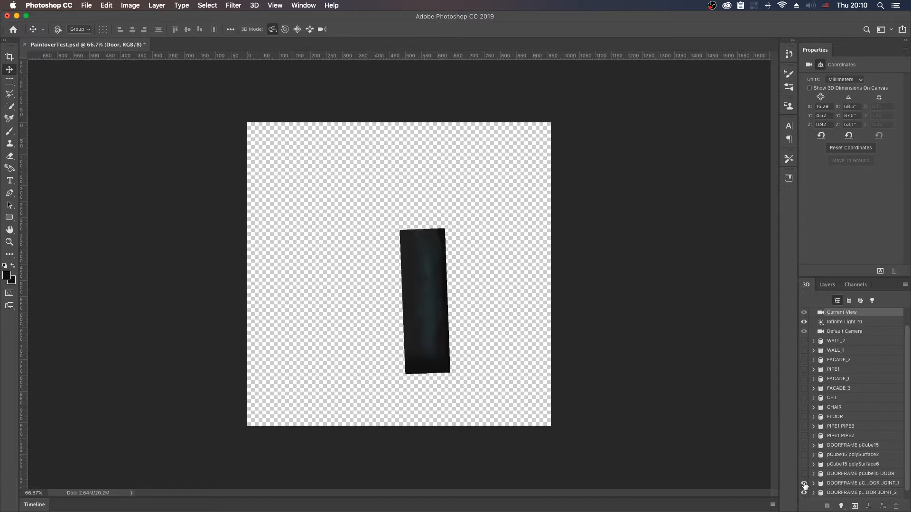
pyautogui.scroll(-1, 907, 483)
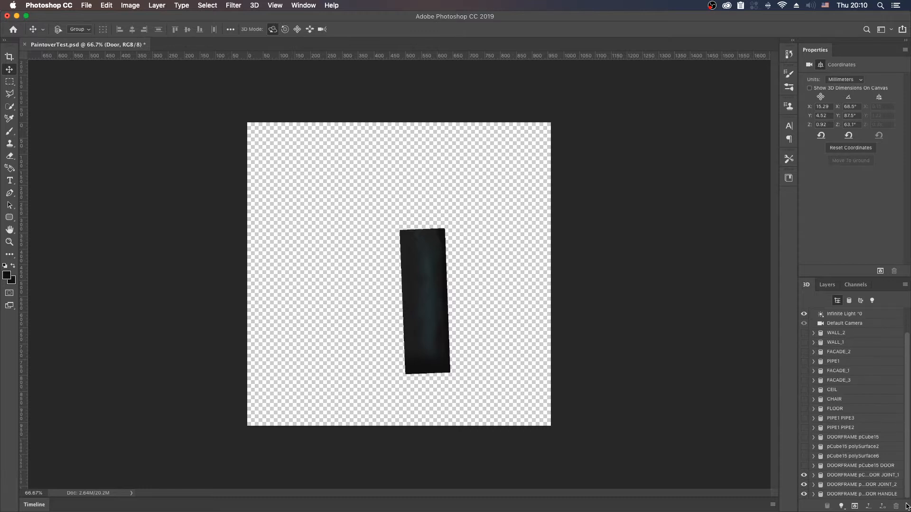
pyautogui.click(804, 466)
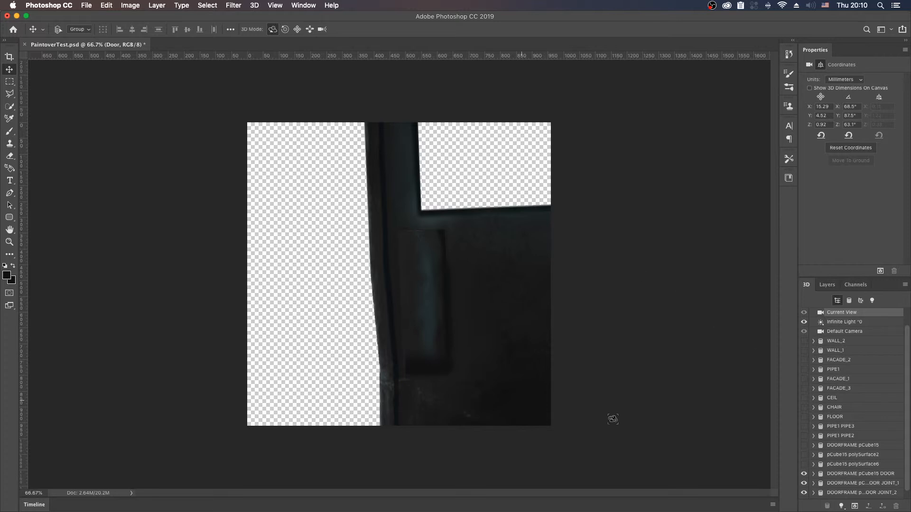
pyautogui.click(803, 467)
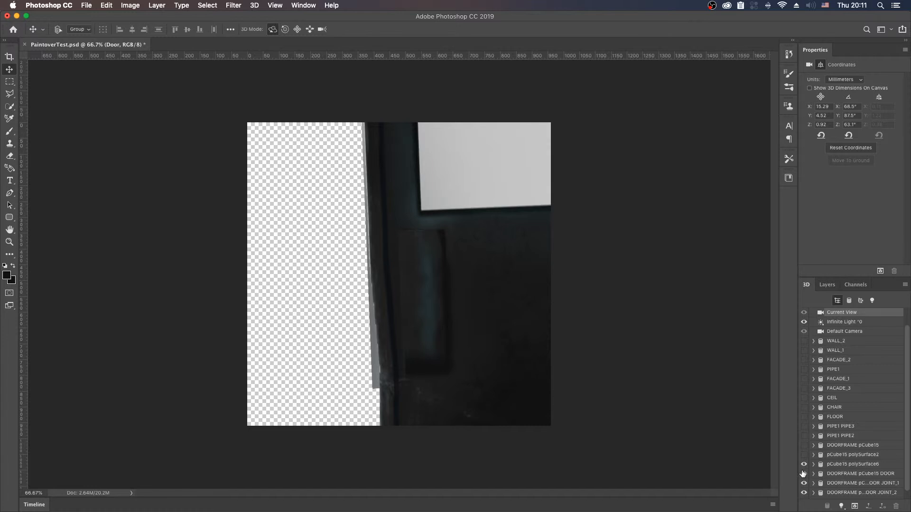
pyautogui.click(803, 465)
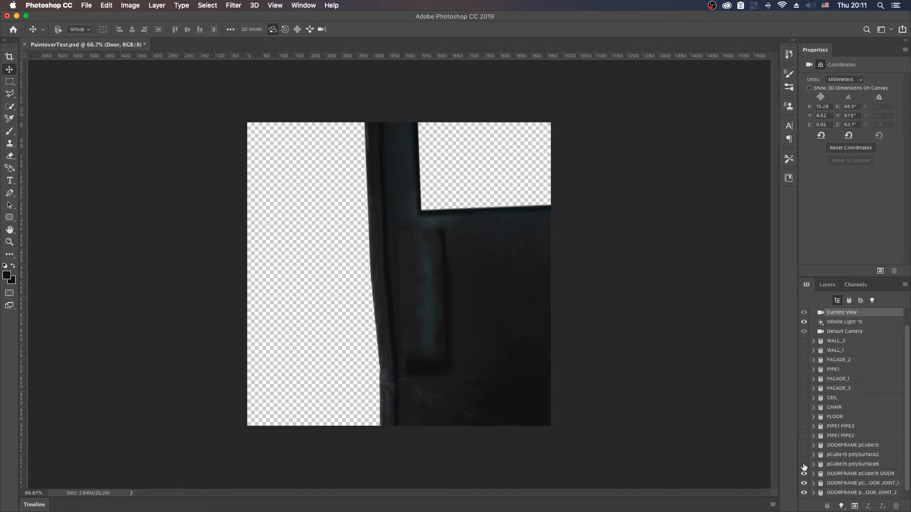
pyautogui.click(804, 455)
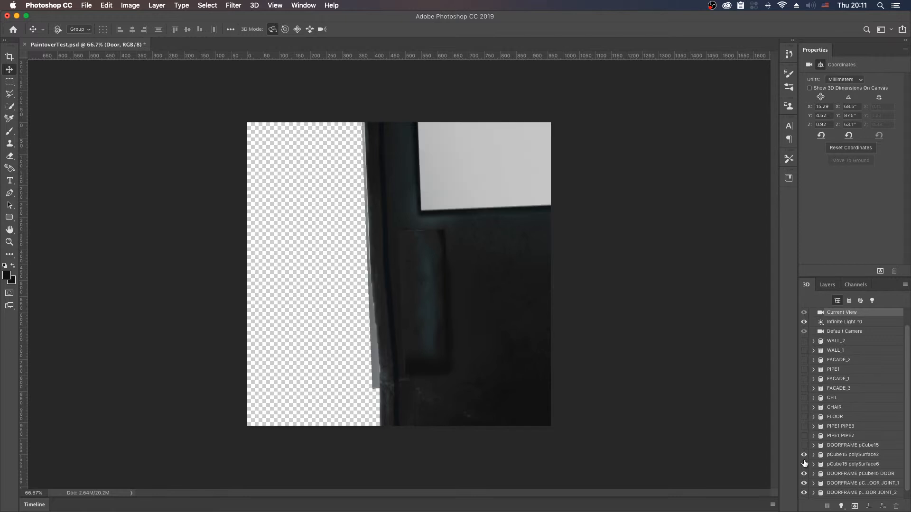
pyautogui.click(804, 456)
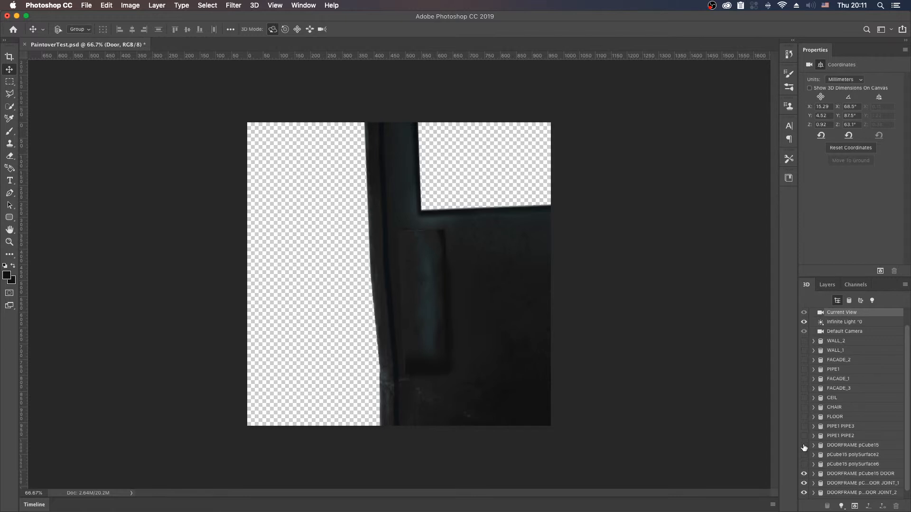
# Step: Show the DOORFRAME pCube15 mesh and reposition the camera so the lower door and the frame's outer side face are exposed
pyautogui.click(804, 445)
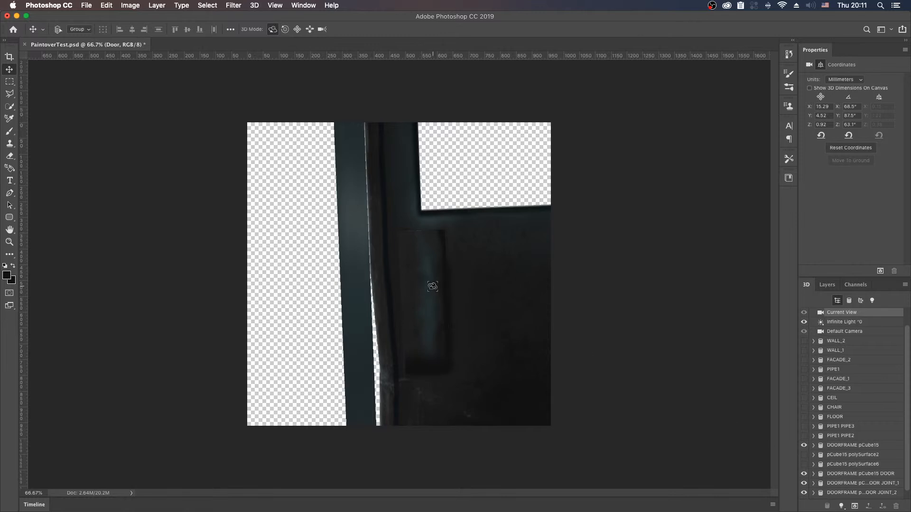
pyautogui.press('v')
pyautogui.press('v')
pyautogui.press('v')
pyautogui.moveTo(472, 343); pyautogui.dragTo(541, 286)
pyautogui.hotkey('shift', 'v')
pyautogui.hotkey('shift', 'v')
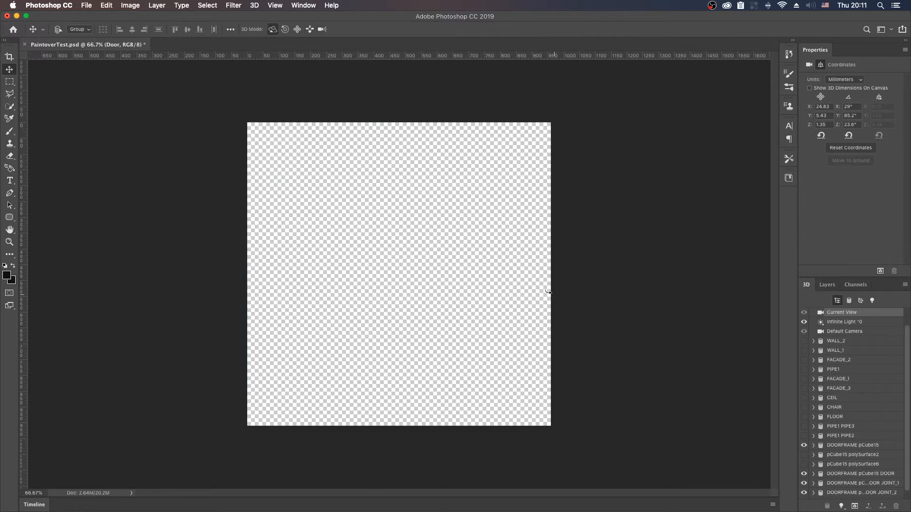
pyautogui.hotkey('shift', 'v')
pyautogui.hotkey('shift', 'v')
pyautogui.moveTo(426, 291); pyautogui.dragTo(594, 271)
pyautogui.moveTo(397, 266); pyautogui.dragTo(507, 221)
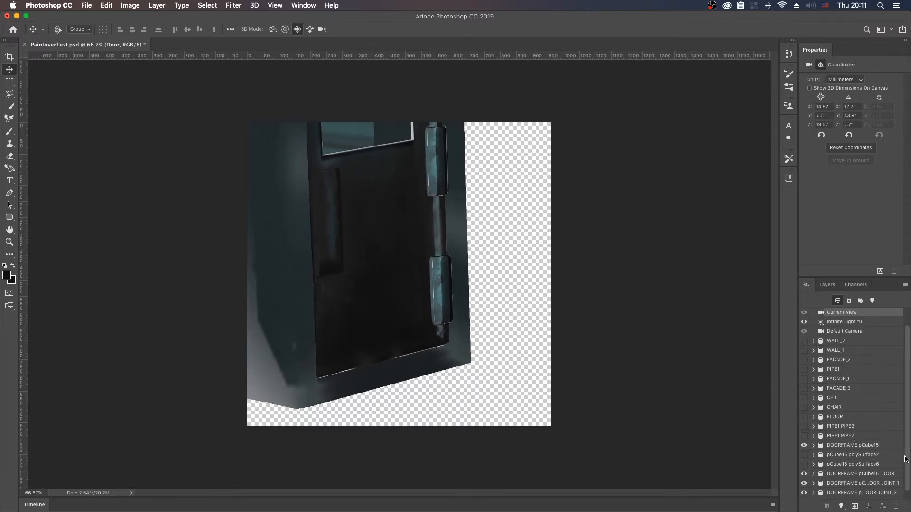
# Step: Toggle the visibility of the DOOR HANDLE, DOOR JOINT_2 and DOOR JOINT_1 meshes to check which part each one is
pyautogui.scroll(-1, 907, 460)
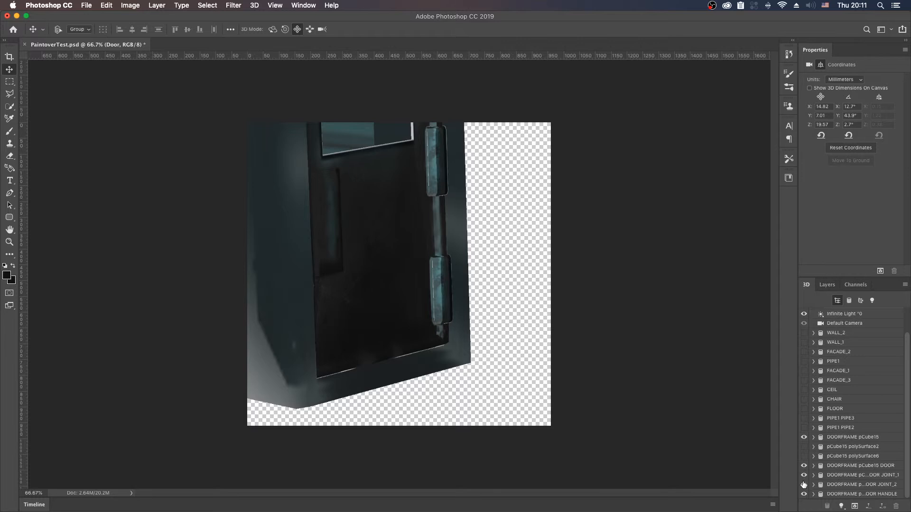
pyautogui.scroll(1, 803, 495)
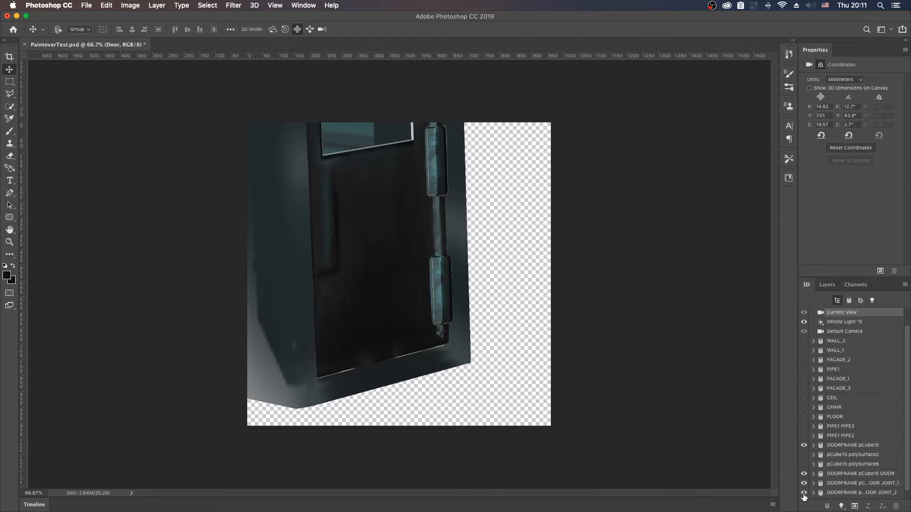
pyautogui.scroll(-1, 906, 488)
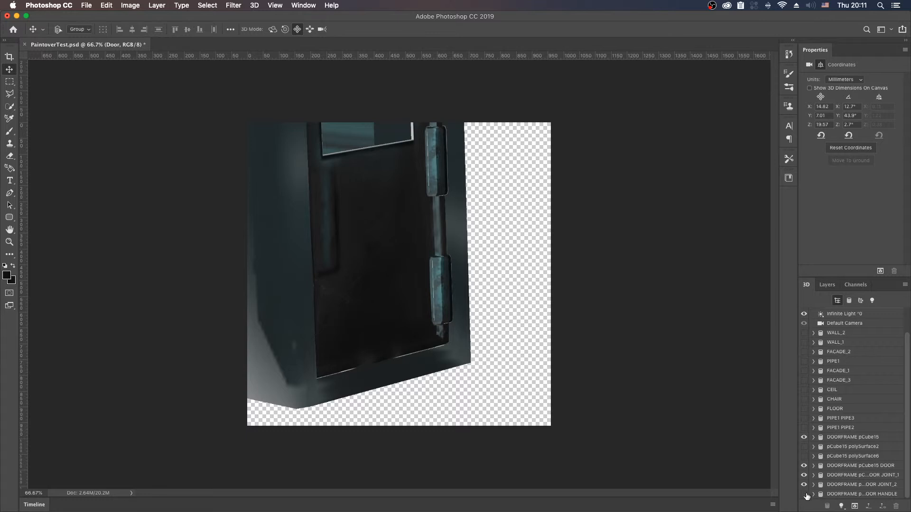
pyautogui.scroll(1, 806, 496)
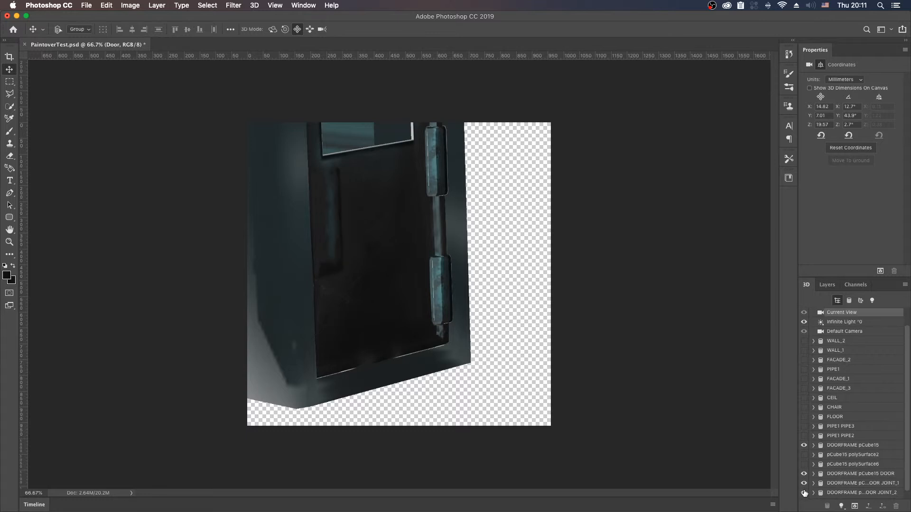
pyautogui.click(804, 493)
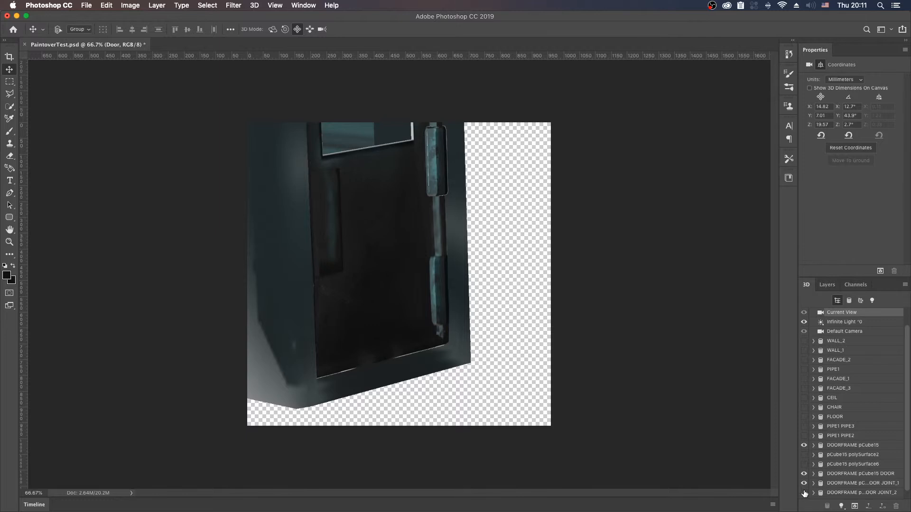
pyautogui.click(804, 493)
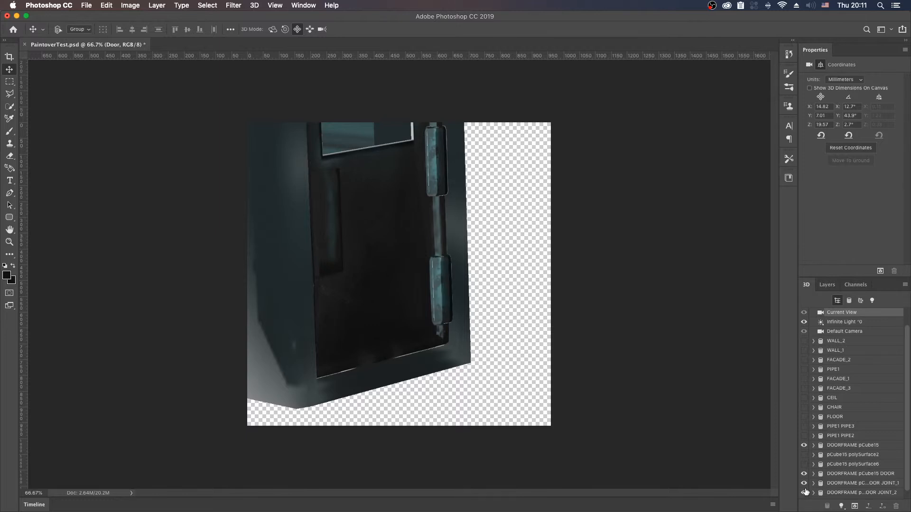
pyautogui.click(804, 484)
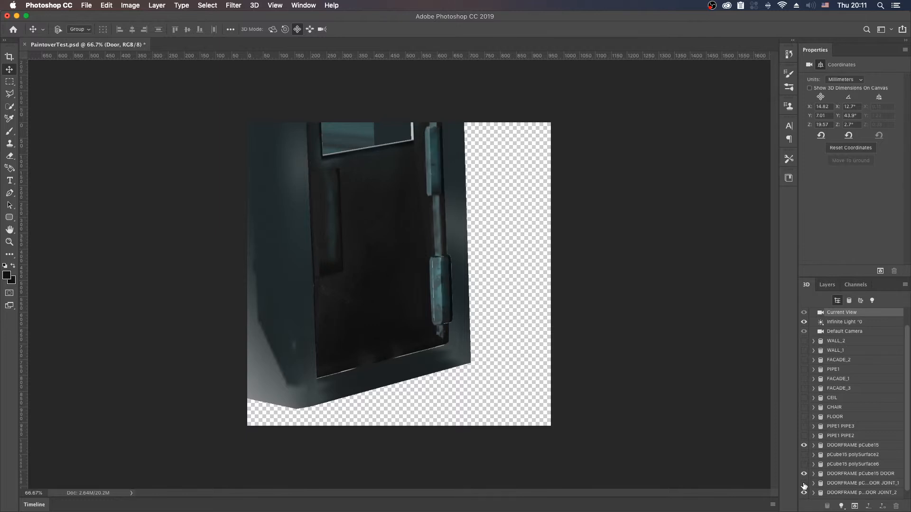
pyautogui.click(804, 484)
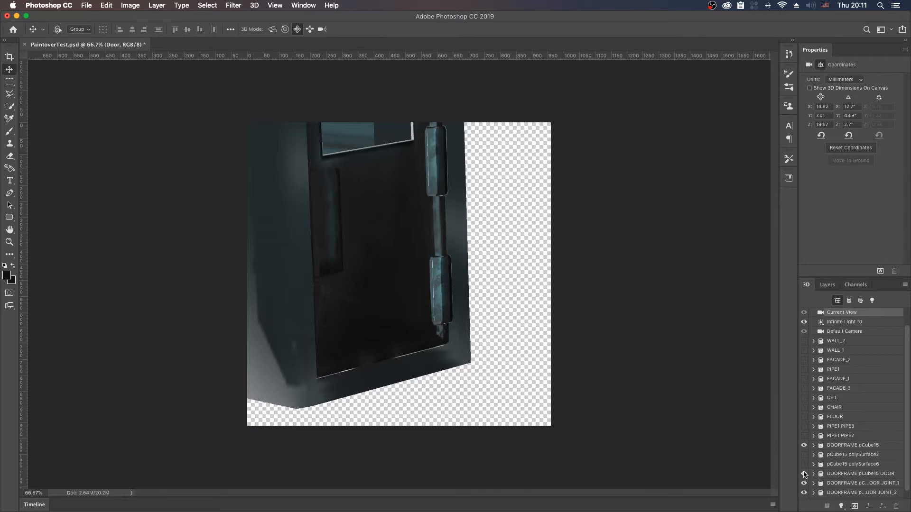
# Step: Hide the DOORFRAME pCube15 DOOR mesh and rename it DOOR
pyautogui.click(803, 474)
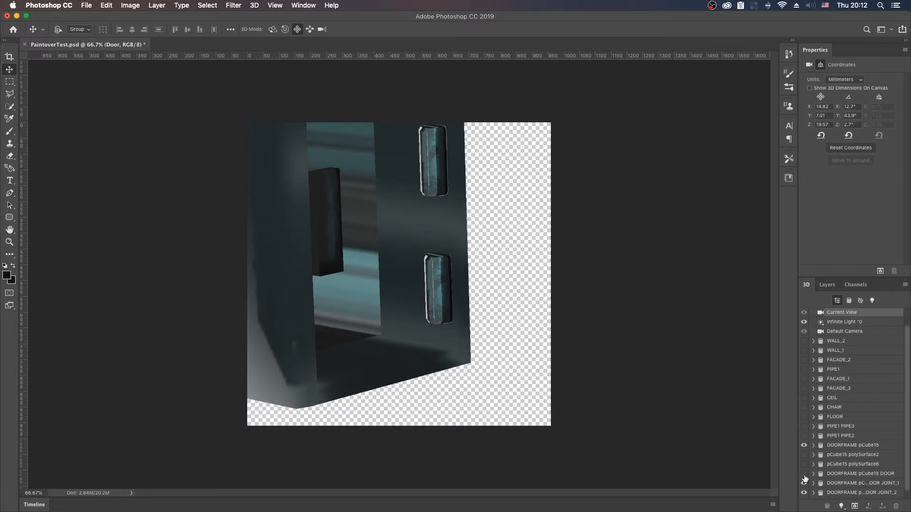
pyautogui.click(804, 473)
pyautogui.click(804, 474)
pyautogui.doubleClick(851, 474)
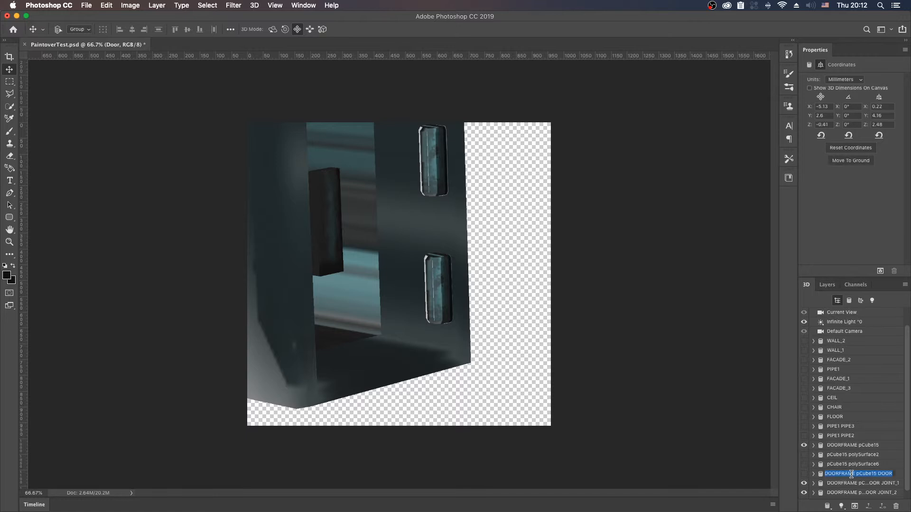
pyautogui.write('D')
pyautogui.press('Return')
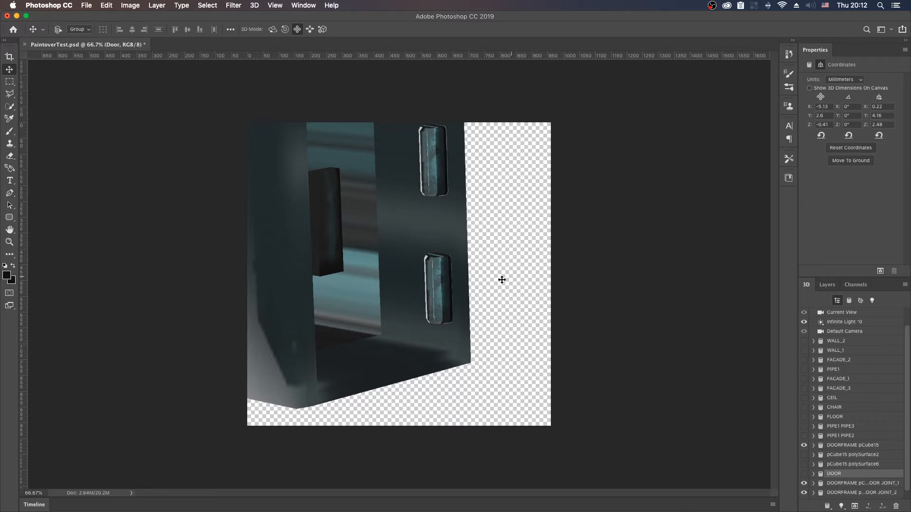
# Step: Bring the Current View camera in close on the lower hinge joint and the frame edge beside it
pyautogui.hotkey('shift', 'v')
pyautogui.hotkey('shift', 'v')
pyautogui.hotkey('shift', 'v')
pyautogui.click(836, 314)
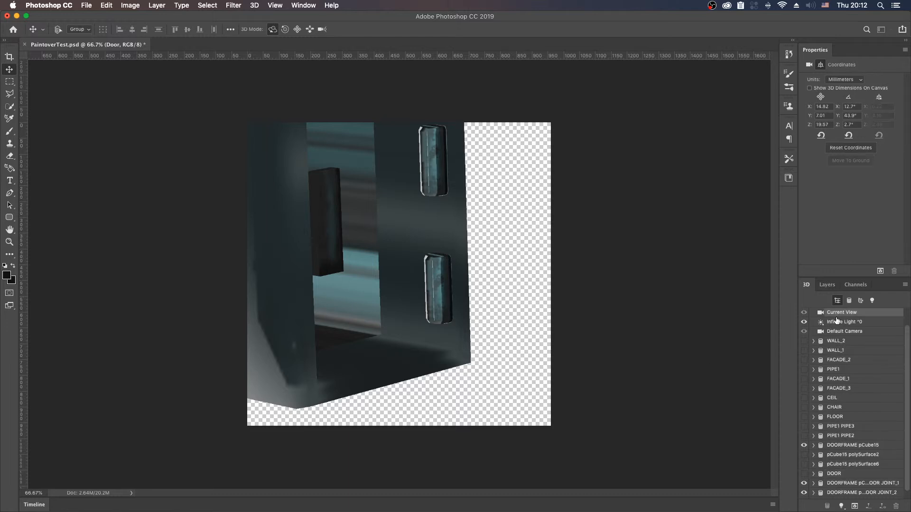
pyautogui.hotkey('shift', 'v')
pyautogui.hotkey('shift', 'v')
pyautogui.hotkey('shift', 'v')
pyautogui.hotkey('shift', 'v')
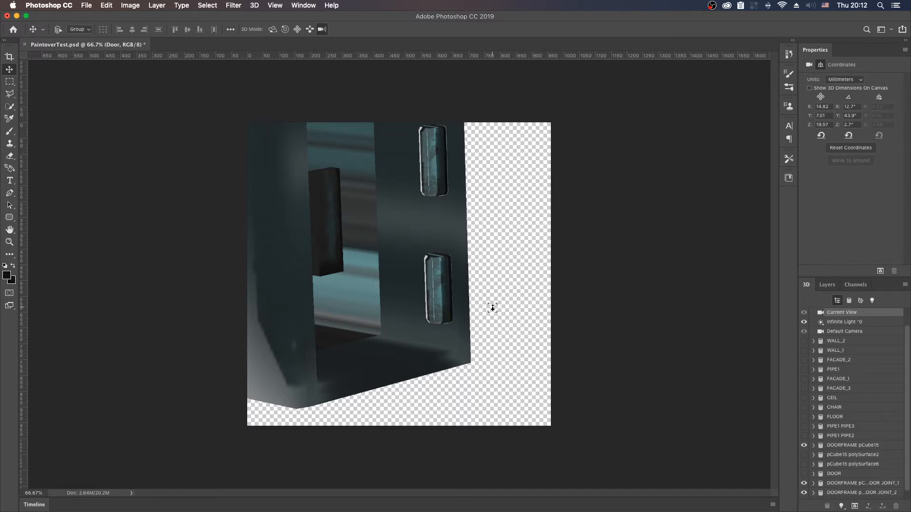
pyautogui.moveTo(493, 292); pyautogui.dragTo(490, 247)
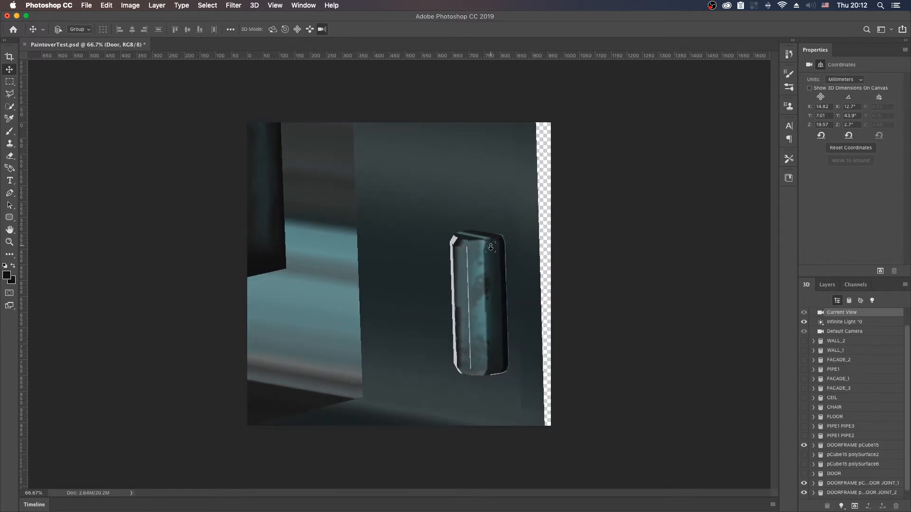
pyautogui.hotkey('shift', 'v')
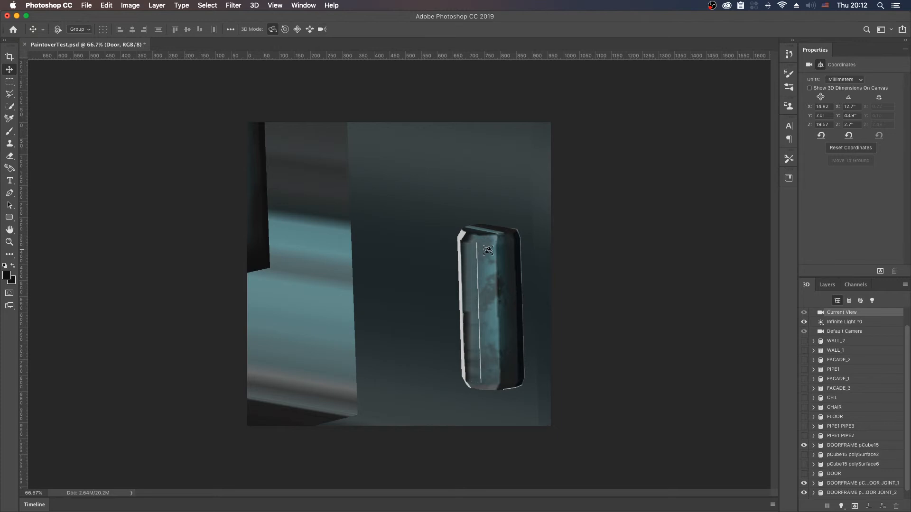
pyautogui.hotkey('shift', 'v')
pyautogui.hotkey('shift', 'v')
pyautogui.moveTo(510, 205); pyautogui.dragTo(418, 196)
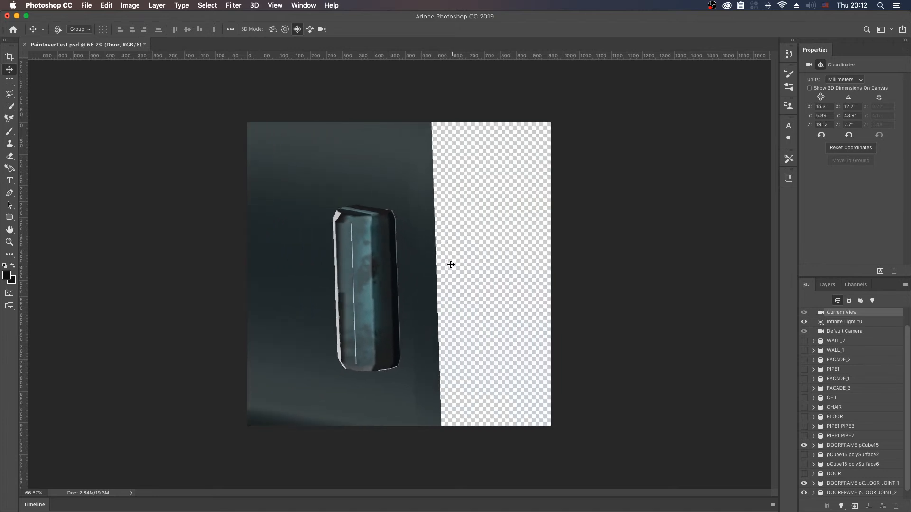
# Step: Orbit the camera around the hinge joint to expose more of its unpainted side face and bring it back into frame
pyautogui.hotkey('shift', 'v')
pyautogui.hotkey('shift', 'v')
pyautogui.hotkey('shift', 'v')
pyautogui.moveTo(451, 264)
pyautogui.mouseDown()
pyautogui.moveTo(467, 264)
pyautogui.moveTo(452, 273)
pyautogui.mouseUp()
pyautogui.hotkey('shift', 'v')
pyautogui.hotkey('shift', 'v')
pyautogui.hotkey('shift', 'v')
pyautogui.hotkey('shift', 'v')
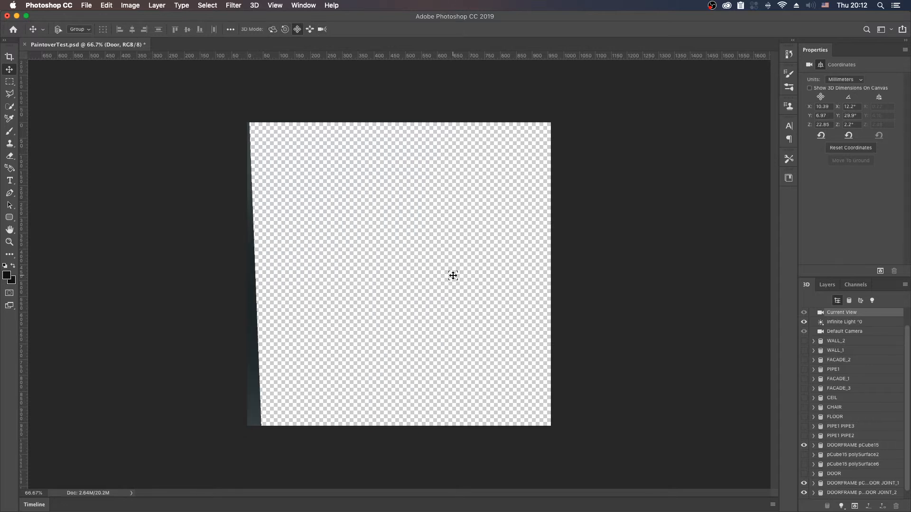
pyautogui.hotkey('shift', 'v')
pyautogui.hotkey('shift', 'v')
pyautogui.hotkey('shift', 'v')
pyautogui.moveTo(423, 279); pyautogui.dragTo(589, 280)
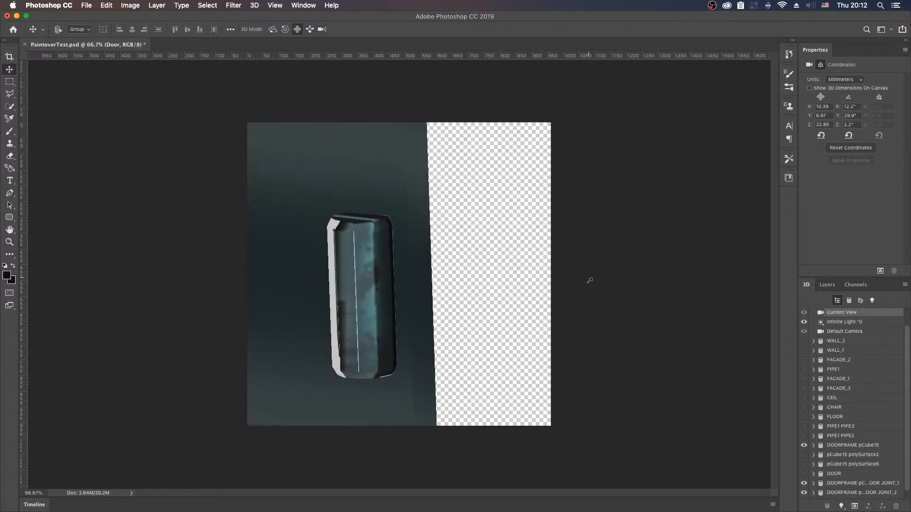
# Step: Paint over the thin white seam along the hinge's front face with teal tones sampled from it, using the Brush tool
pyautogui.press('b')
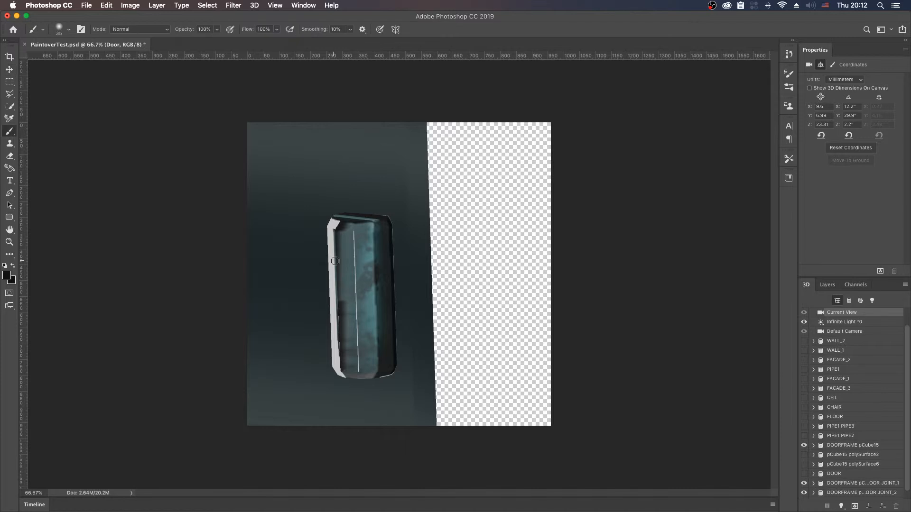
pyautogui.keyDown('alt'); pyautogui.click(351, 266); pyautogui.keyUp('alt')
pyautogui.moveTo(352, 271)
pyautogui.mouseDown()
pyautogui.moveTo(355, 244)
pyautogui.moveTo(354, 272)
pyautogui.mouseUp()
pyautogui.keyDown('alt'); pyautogui.click(364, 301); pyautogui.keyUp('alt')
pyautogui.moveTo(354, 304); pyautogui.dragTo(351, 289)
pyautogui.keyDown('alt'); pyautogui.click(356, 262); pyautogui.keyUp('alt')
pyautogui.moveTo(357, 327)
pyautogui.mouseDown()
pyautogui.moveTo(357, 304)
pyautogui.moveTo(358, 330)
pyautogui.mouseUp()
pyautogui.moveTo(359, 371); pyautogui.dragTo(363, 367)
# Step: Blend the lower part of the hinge's front face with sampled teal tones, using a smaller 20-pixel brush
pyautogui.keyDown('alt'); pyautogui.click(351, 337); pyautogui.keyUp('alt')
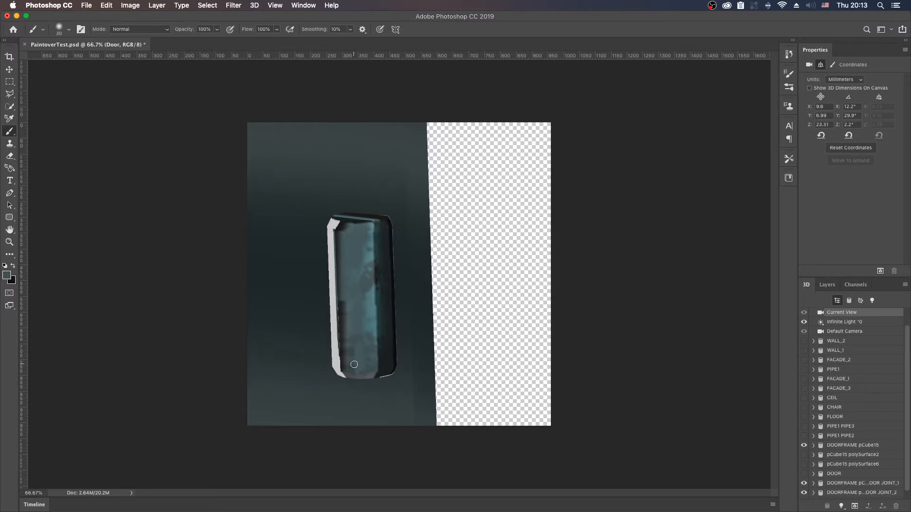
pyautogui.keyDown('alt'); pyautogui.click(359, 345); pyautogui.keyUp('alt')
pyautogui.keyDown('alt'); pyautogui.click(351, 352); pyautogui.keyUp('alt')
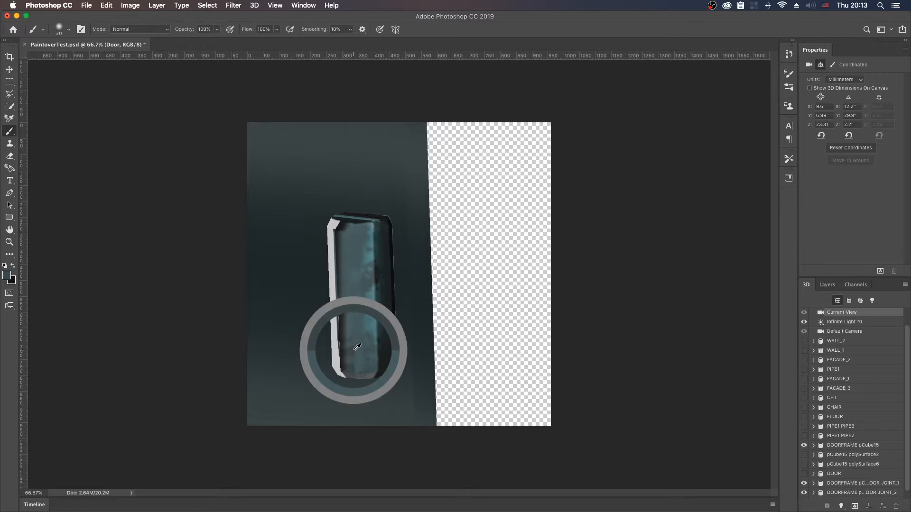
pyautogui.keyDown('alt'); pyautogui.click(369, 350); pyautogui.keyUp('alt')
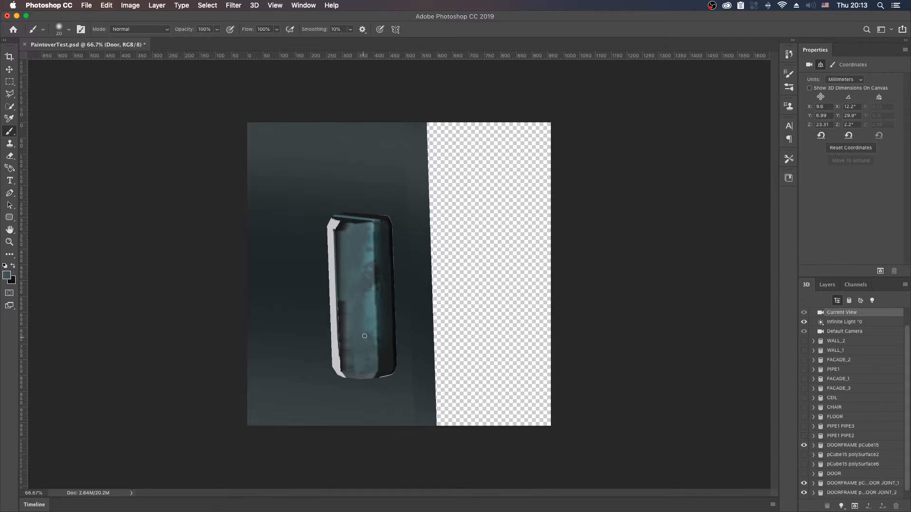
pyautogui.keyDown('alt'); pyautogui.click(369, 306); pyautogui.keyUp('alt')
pyautogui.keyDown('alt'); pyautogui.click(369, 327); pyautogui.keyUp('alt')
pyautogui.keyDown('alt'); pyautogui.click(353, 359); pyautogui.keyUp('alt')
pyautogui.keyDown('alt'); pyautogui.click(371, 356); pyautogui.keyUp('alt')
pyautogui.keyDown('alt'); pyautogui.click(342, 332); pyautogui.keyUp('alt')
pyautogui.moveTo(343, 368)
pyautogui.mouseDown()
pyautogui.moveTo(335, 367)
pyautogui.moveTo(330, 235)
pyautogui.moveTo(333, 337)
pyautogui.moveTo(343, 370)
pyautogui.mouseUp()
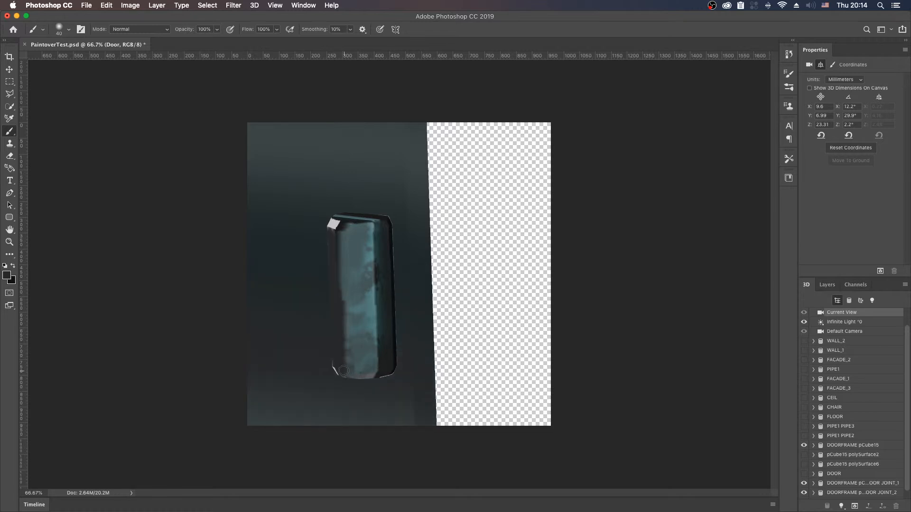
pyautogui.press('super+z')
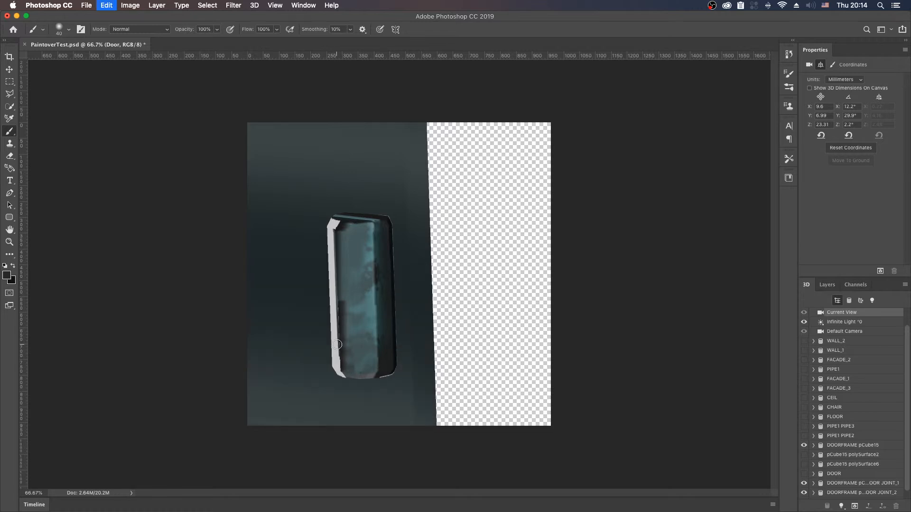
pyautogui.press('super+shift+z')
pyautogui.press('super+shift+z')
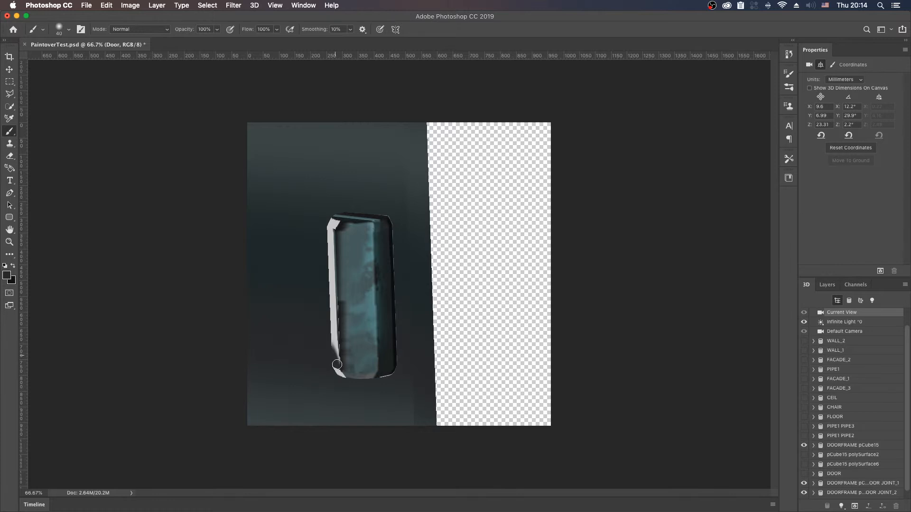
pyautogui.press('super+z')
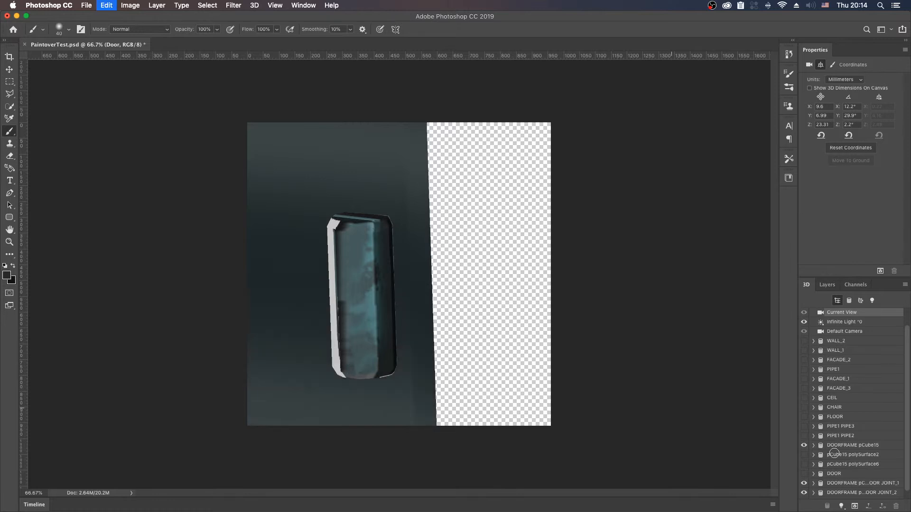
# Step: Hide the DOORFRAME pCube15 mesh and paint the hinge's light side face and corners near-black with a 40-pixel brush
pyautogui.click(804, 446)
pyautogui.moveTo(336, 366); pyautogui.dragTo(340, 378)
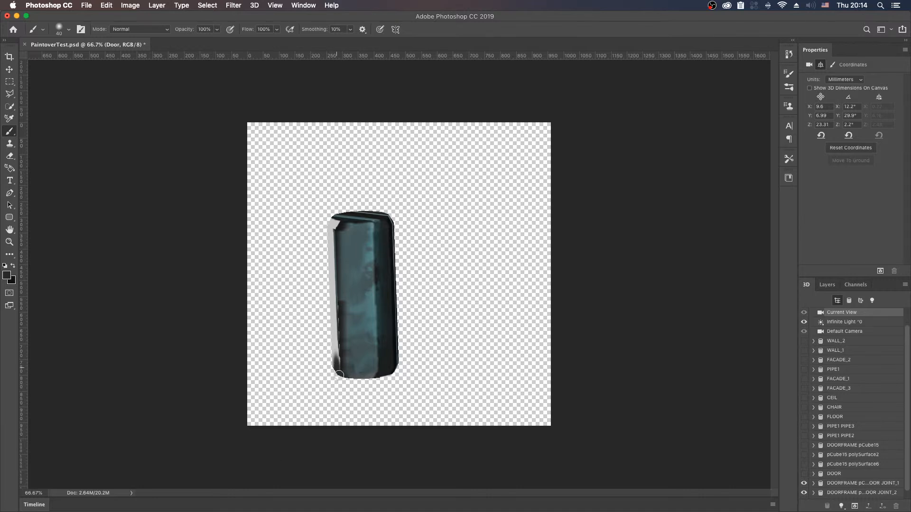
pyautogui.moveTo(335, 367)
pyautogui.mouseDown()
pyautogui.moveTo(331, 225)
pyautogui.moveTo(329, 235)
pyautogui.moveTo(344, 227)
pyautogui.mouseUp()
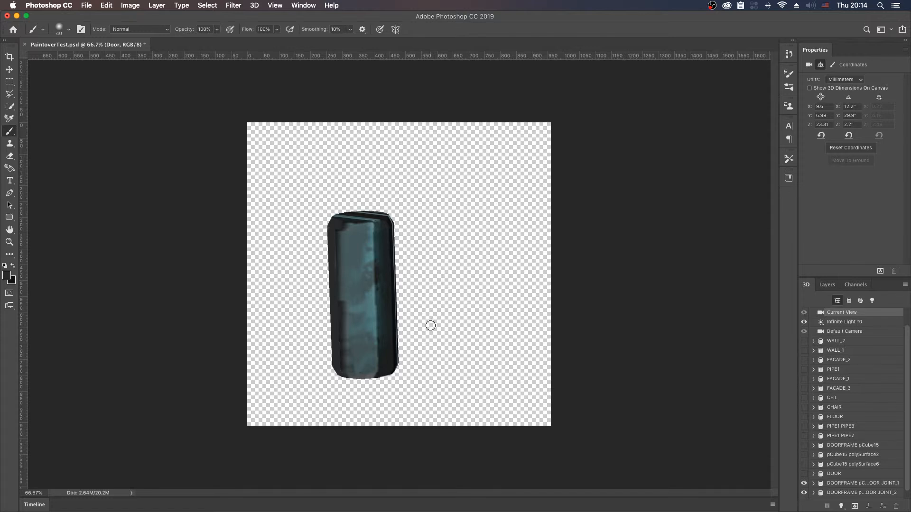
# Step: Orbit and pan the camera around the isolated hinge joint to bring its opposite, light-streaked side into view
pyautogui.press('v')
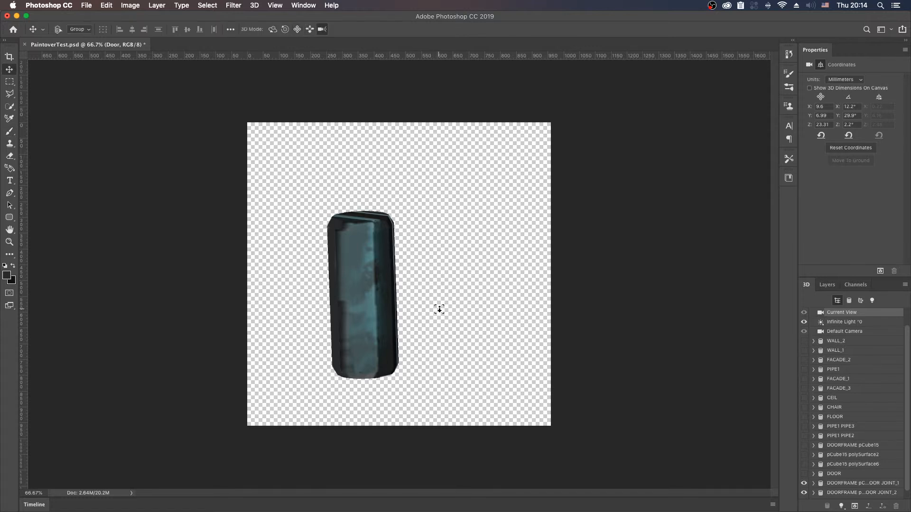
pyautogui.moveTo(488, 319); pyautogui.dragTo(445, 326)
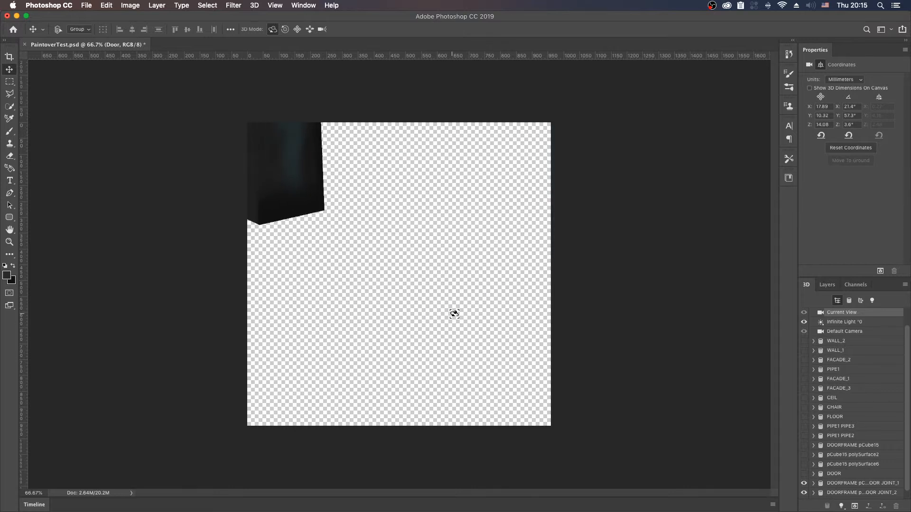
pyautogui.hotkey('shift', 'v')
pyautogui.moveTo(474, 317); pyautogui.dragTo(349, 305)
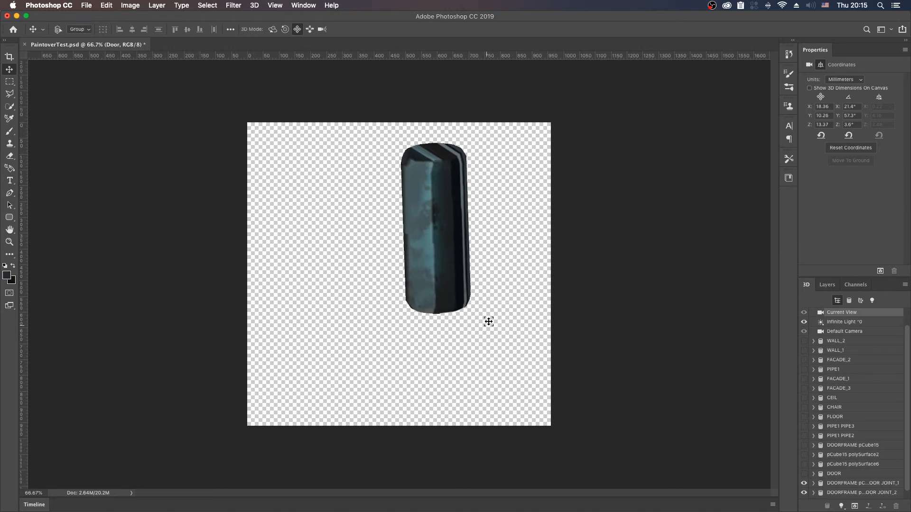
pyautogui.moveTo(474, 320); pyautogui.dragTo(265, 212)
pyautogui.hotkey('shift', 'v')
# Step: Orbit and pan the 3D camera until the isolated hinge joint's top end and front side sit near the canvas centre
pyautogui.hotkey('shift', 'v')
pyautogui.hotkey('shift', 'v')
pyautogui.hotkey('shift', 'v')
pyautogui.hotkey('shift', 'v')
pyautogui.moveTo(429, 259); pyautogui.dragTo(300, 233)
pyautogui.moveTo(423, 267); pyautogui.dragTo(427, 219)
pyautogui.hotkey('shift', 'v')
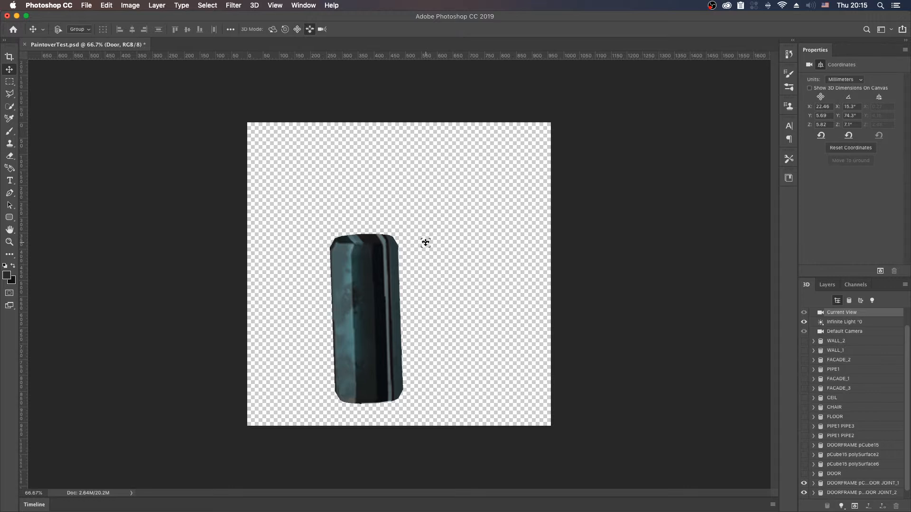
pyautogui.hotkey('shift', 'v')
pyautogui.hotkey('shift', 'v')
pyautogui.moveTo(427, 240); pyautogui.dragTo(447, 326)
pyautogui.hotkey('shift', 'v')
pyautogui.hotkey('shift', 'v')
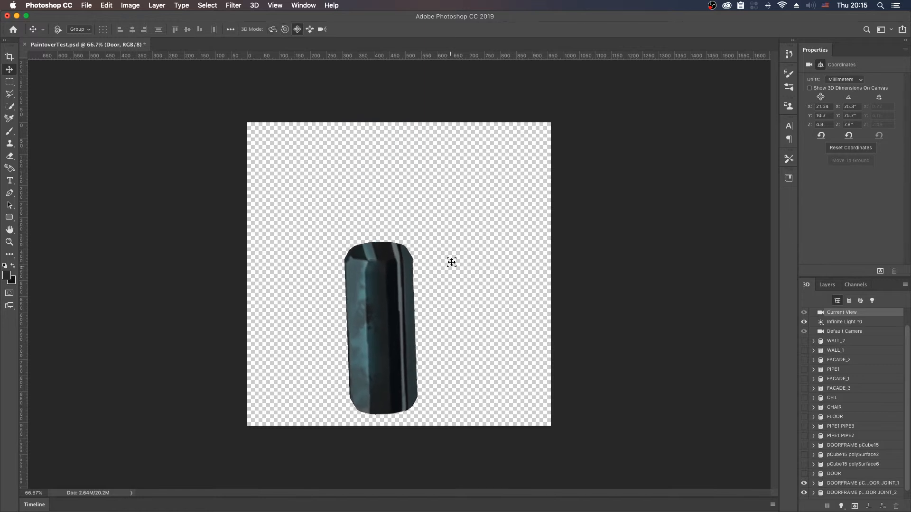
pyautogui.moveTo(451, 262); pyautogui.dragTo(447, 276)
pyautogui.hotkey('shift', 'v')
pyautogui.hotkey('shift', 'v')
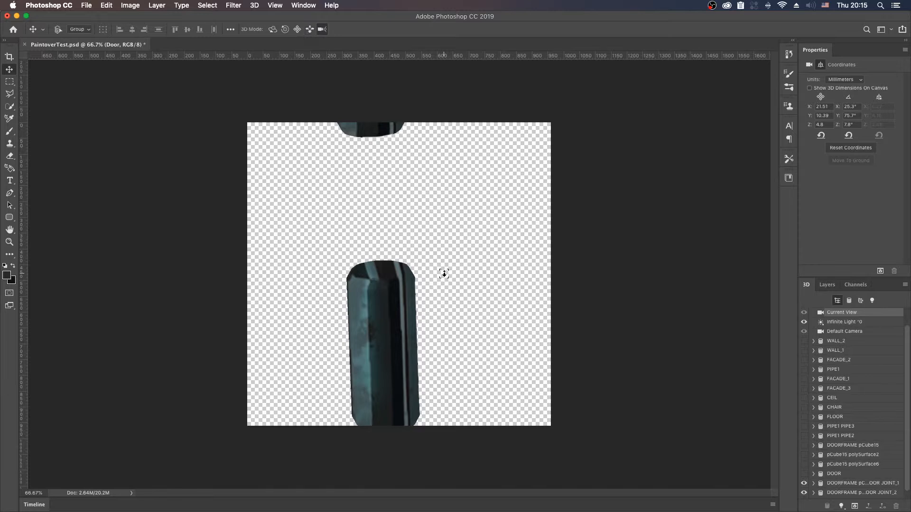
pyautogui.hotkey('shift', 'v')
pyautogui.moveTo(437, 298); pyautogui.dragTo(496, 280)
pyautogui.hotkey('shift', 'v')
pyautogui.hotkey('shift', 'v')
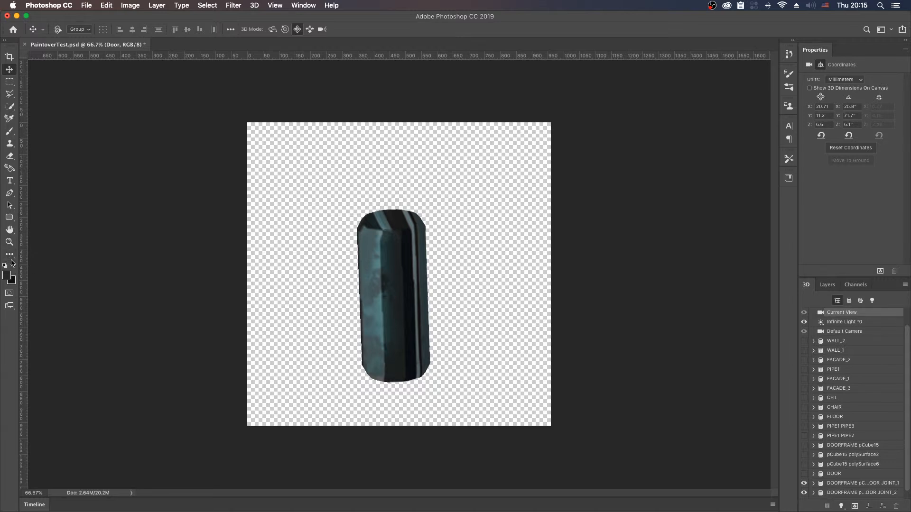
# Step: Copy a rectangular patch from the hinge's teal front face and paste it onto its own layer
pyautogui.click(9, 82)
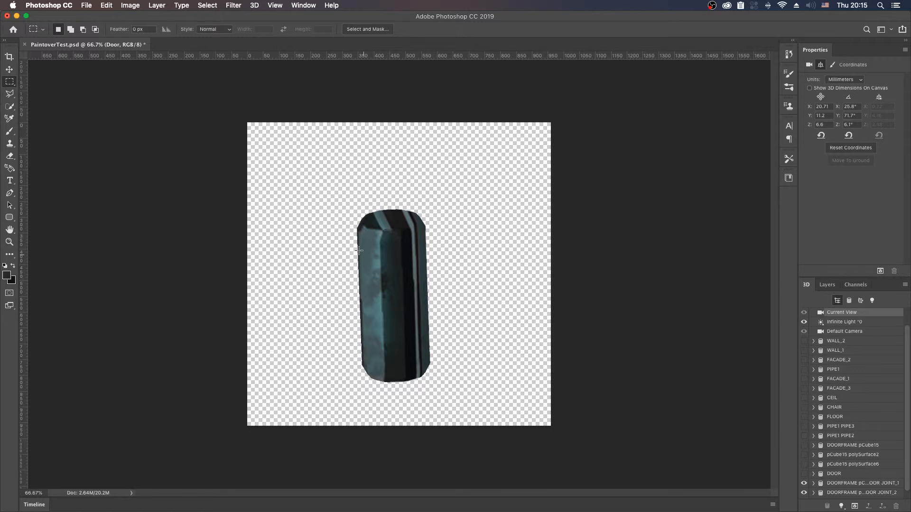
pyautogui.moveTo(359, 252); pyautogui.dragTo(380, 339)
pyautogui.press('super+c')
pyautogui.press('super+v')
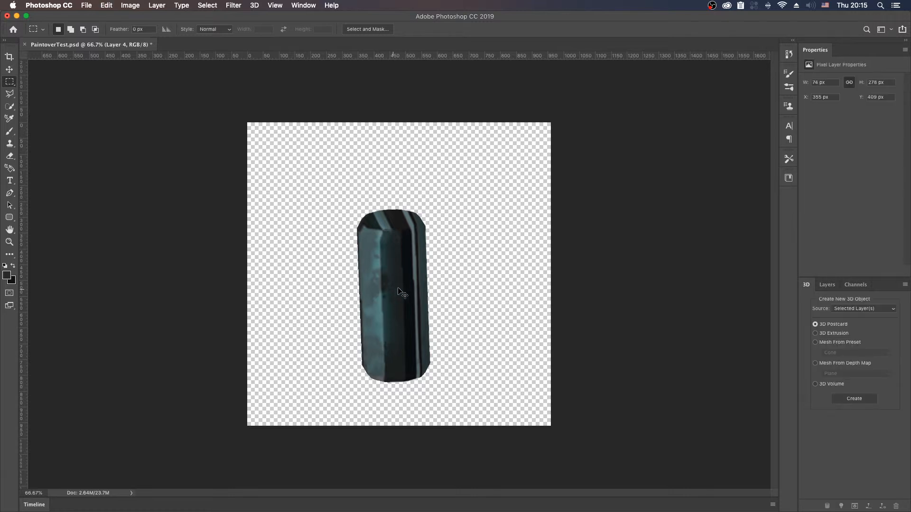
# Step: Free-transform the pasted teal patch to about 219 by 80 px so it covers the hinge's top end
pyautogui.press('super+t')
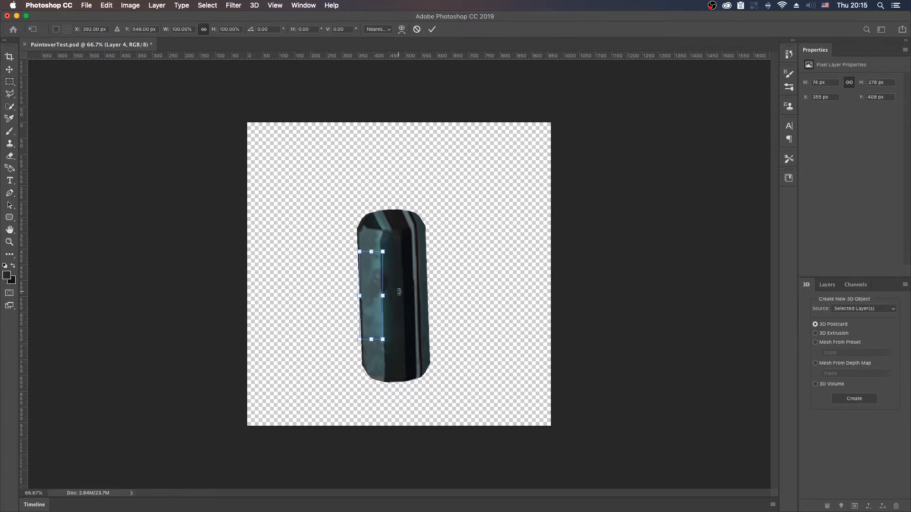
pyautogui.moveTo(378, 268); pyautogui.dragTo(357, 223)
pyautogui.moveTo(392, 137); pyautogui.dragTo(392, 210)
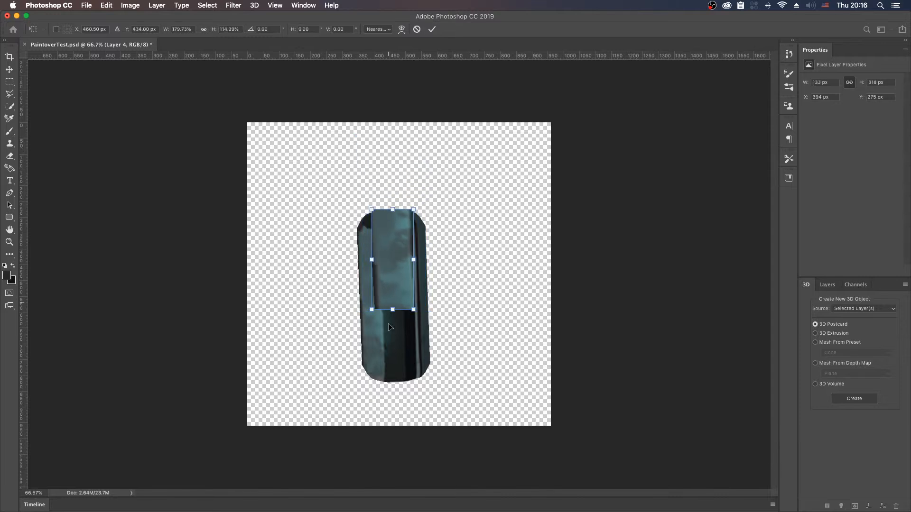
pyautogui.moveTo(393, 309); pyautogui.dragTo(355, 228)
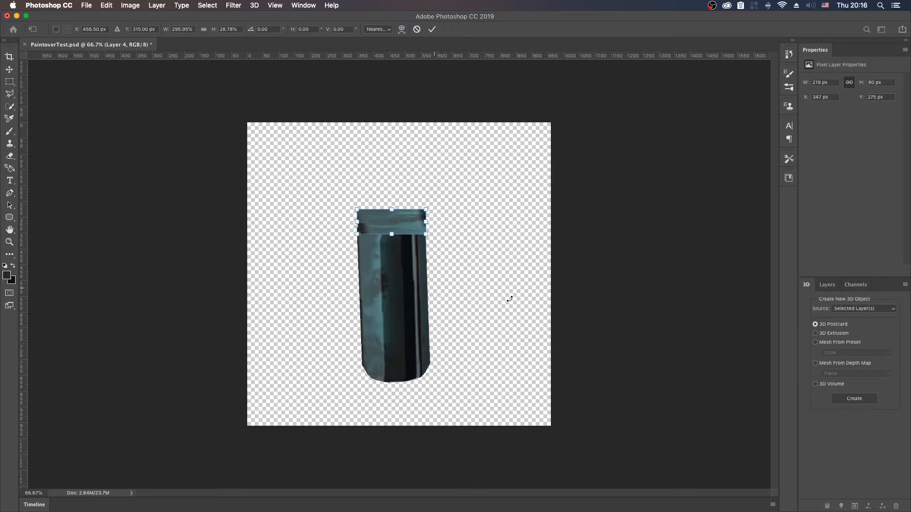
pyautogui.click(827, 285)
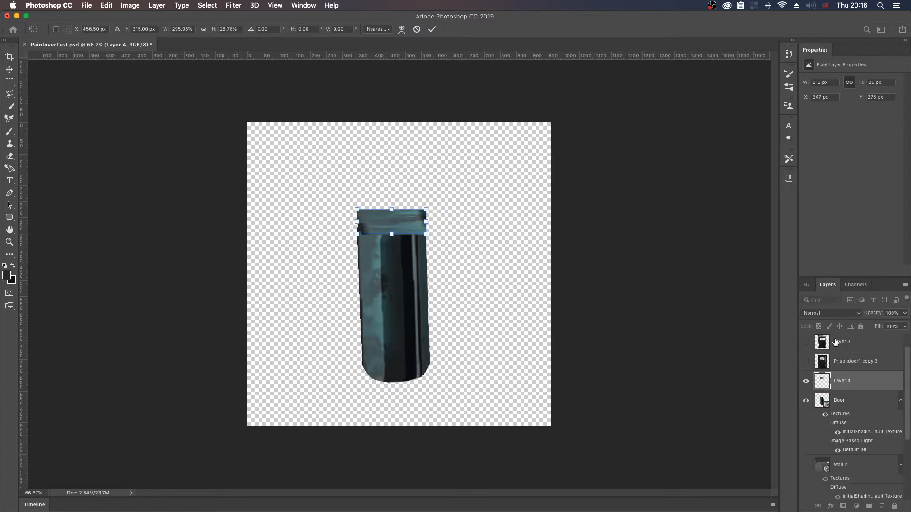
pyautogui.press('Return')
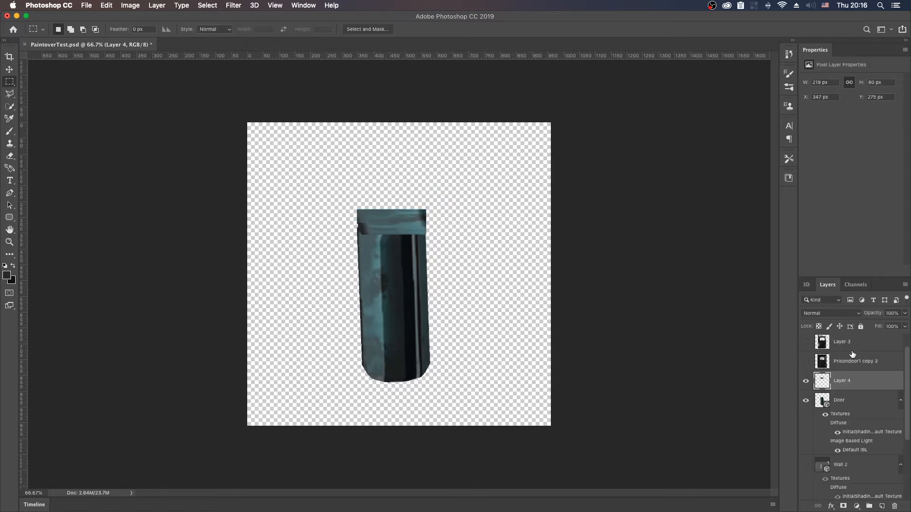
# Step: Lower the patch layer's opacity to 65% and outline the hinge's round top with an elliptical selection drawn from its centre
pyautogui.moveTo(876, 315); pyautogui.dragTo(860, 311)
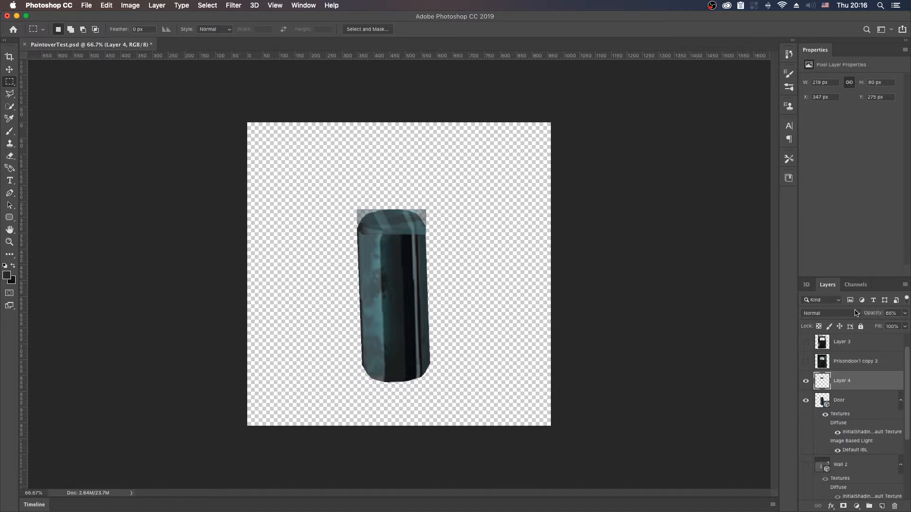
pyautogui.rightClick(9, 83)
pyautogui.click(47, 91)
pyautogui.moveTo(390, 218); pyautogui.dragTo(417, 224)
pyautogui.click(393, 220)
pyautogui.keyDown('alt'); pyautogui.moveTo(393, 219); pyautogui.dragTo(419, 228); pyautogui.keyUp('alt')
# Step: Restore the patch layer's opacity to 100%, copy the elliptical area to a new layer and hide Layer 4
pyautogui.moveTo(873, 314); pyautogui.dragTo(907, 325)
pyautogui.press('Return')
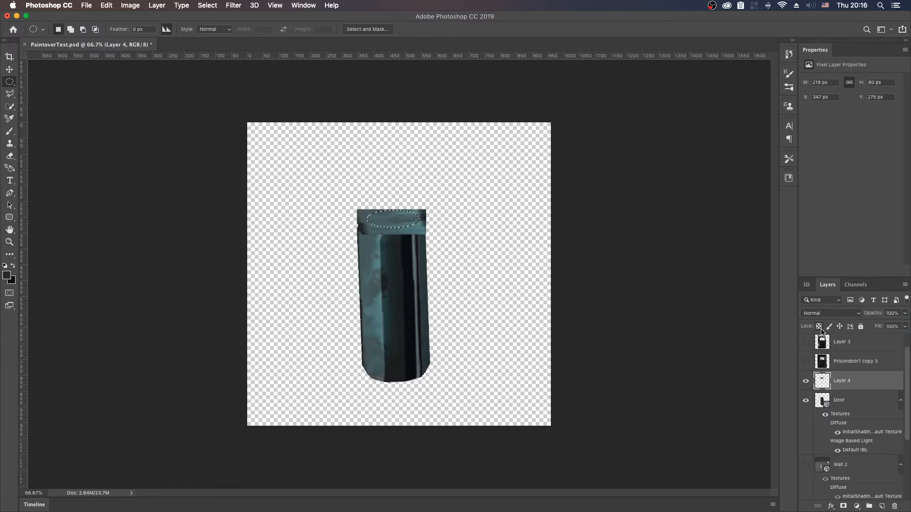
pyautogui.hotkey('ctrl', 'j')
pyautogui.click(806, 400)
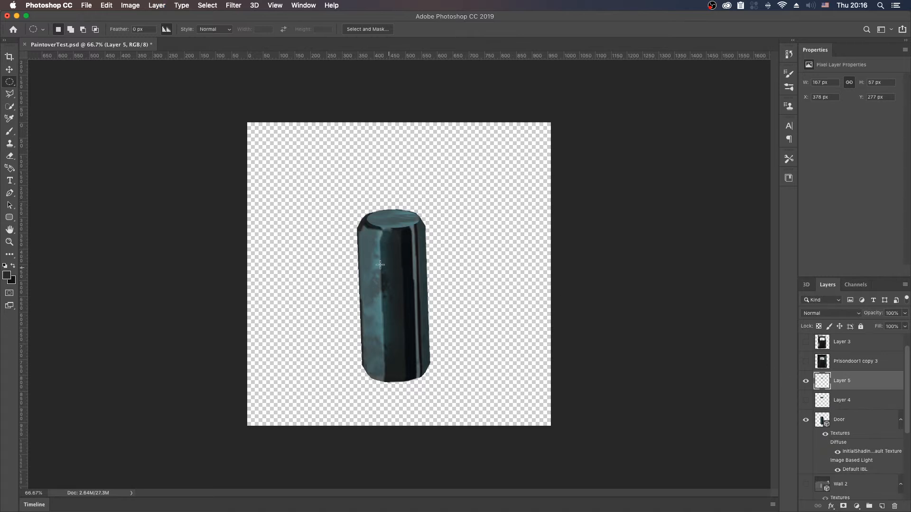
# Step: Free-transform the teal ellipse to about 182 by 67 px so it covers the hinge's top cap
pyautogui.press('z')
pyautogui.click(390, 232)
pyautogui.click(398, 233)
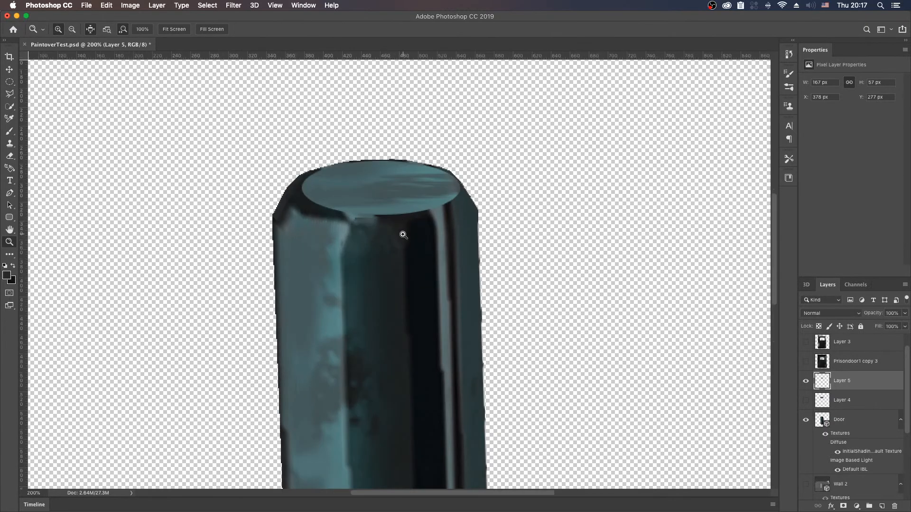
pyautogui.moveTo(398, 210); pyautogui.dragTo(435, 254)
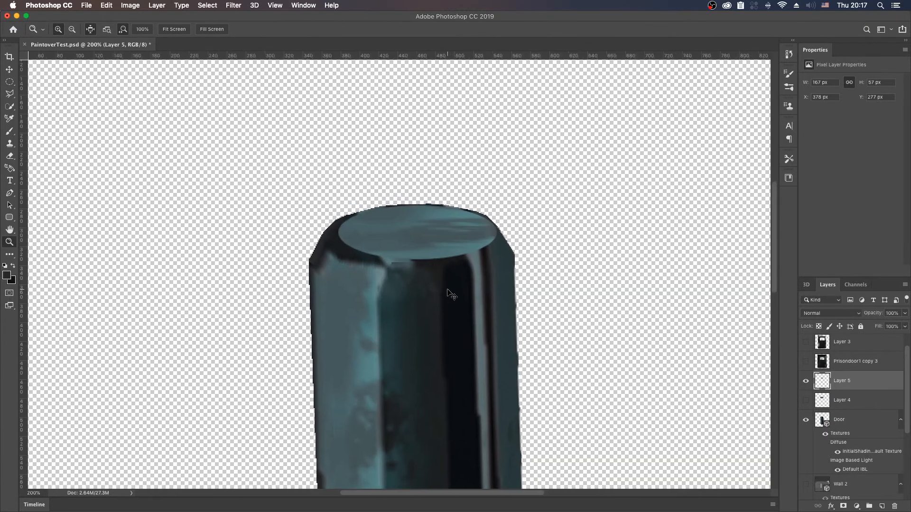
pyautogui.press('super+t')
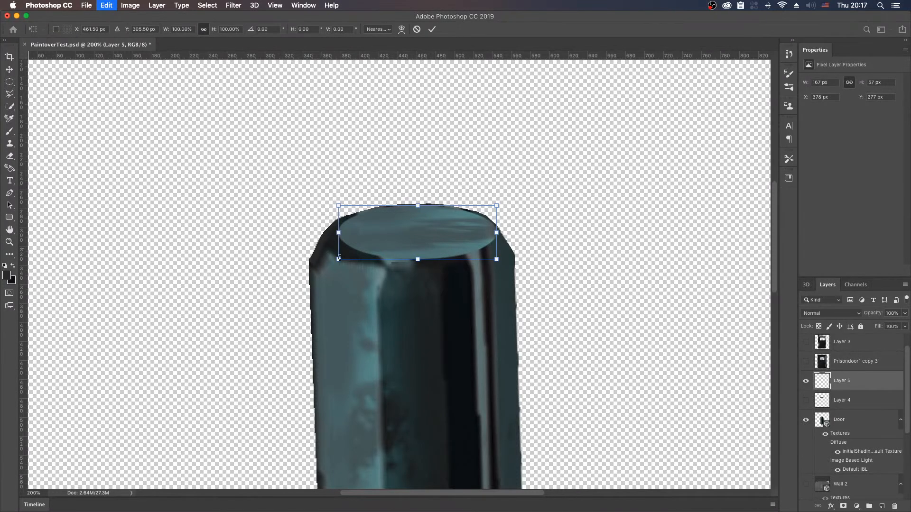
pyautogui.moveTo(338, 259); pyautogui.dragTo(325, 262)
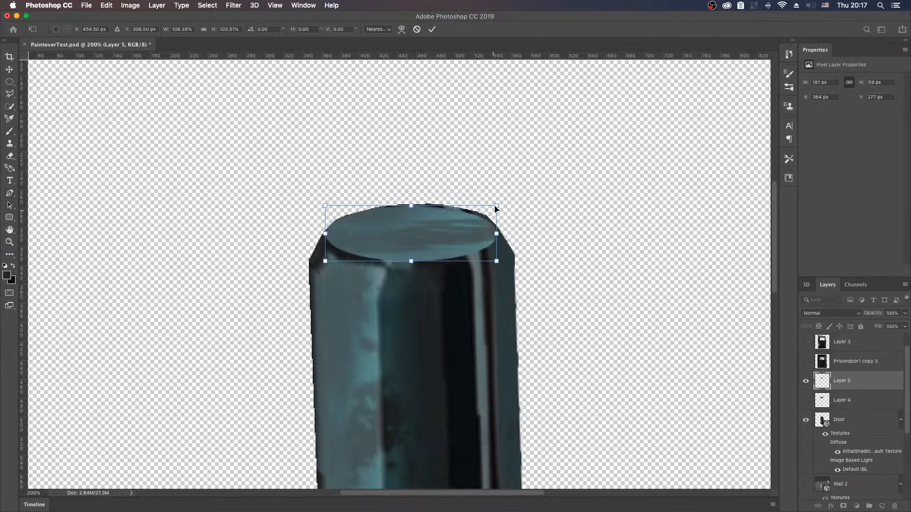
pyautogui.moveTo(496, 204); pyautogui.dragTo(497, 196)
pyautogui.press('Return')
pyautogui.press('z')
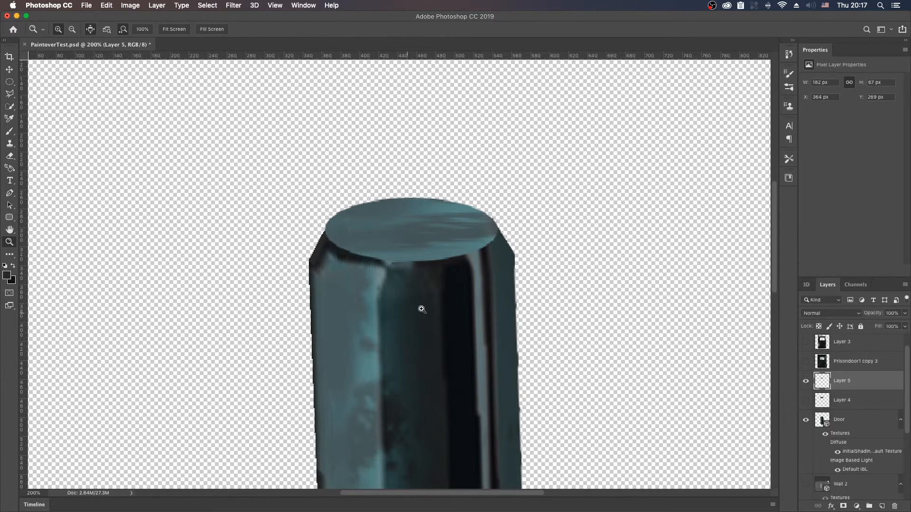
pyautogui.press('e')
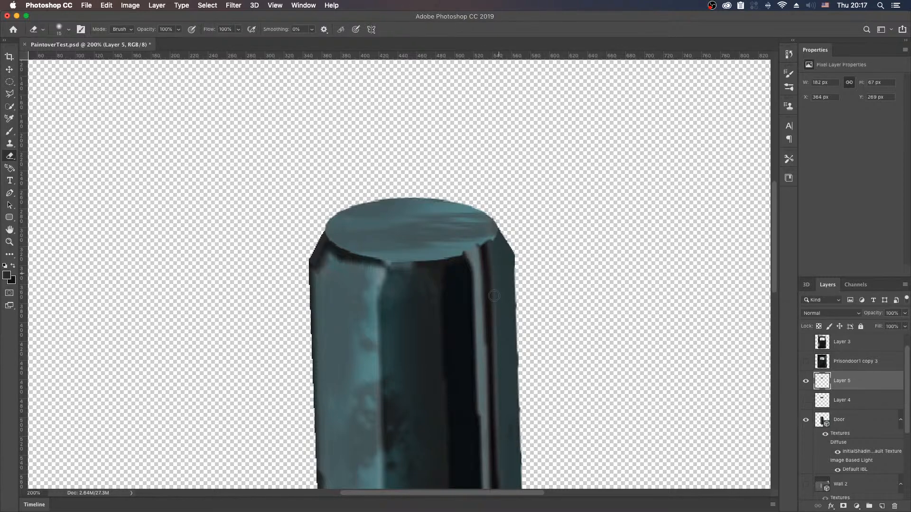
pyautogui.press('super+z')
# Step: On a new layer, extend the hinge's dark bands over the ellipse's front and side edge with sampled tones and a 40-pixel brush
pyautogui.click(880, 506)
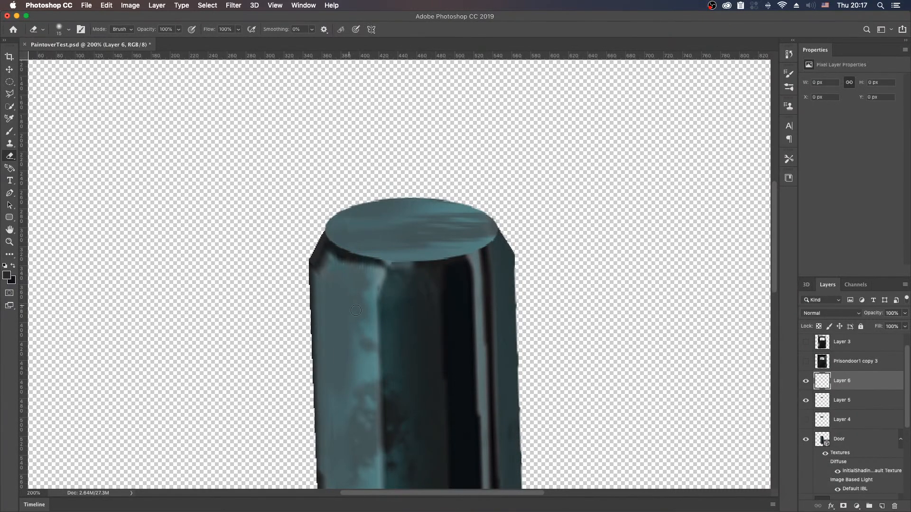
pyautogui.press('b')
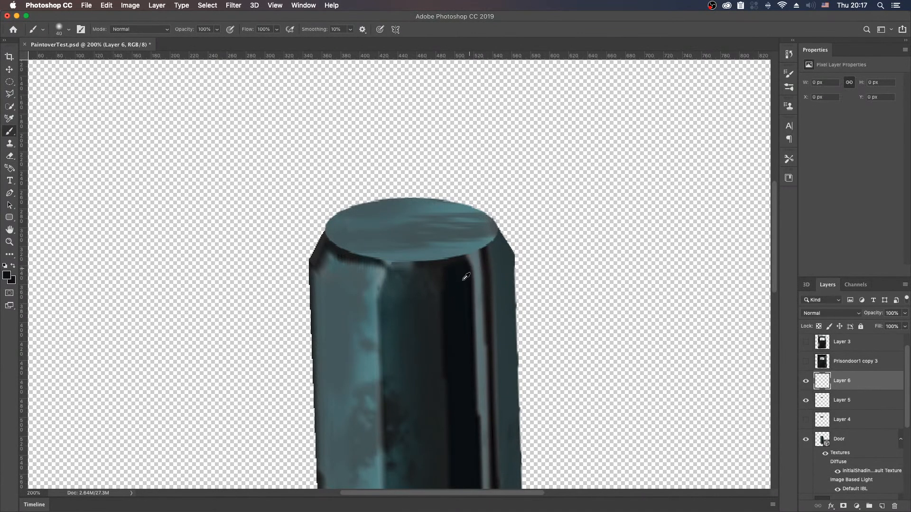
pyautogui.moveTo(454, 261)
pyautogui.mouseDown()
pyautogui.moveTo(449, 248)
pyautogui.moveTo(472, 238)
pyautogui.moveTo(478, 254)
pyautogui.moveTo(451, 246)
pyautogui.moveTo(454, 234)
pyautogui.moveTo(444, 259)
pyautogui.moveTo(433, 250)
pyautogui.moveTo(437, 238)
pyautogui.moveTo(413, 246)
pyautogui.moveTo(407, 279)
pyautogui.moveTo(408, 250)
pyautogui.moveTo(399, 267)
pyautogui.moveTo(404, 284)
pyautogui.mouseUp()
pyautogui.keyDown('alt'); pyautogui.click(495, 236); pyautogui.keyUp('alt')
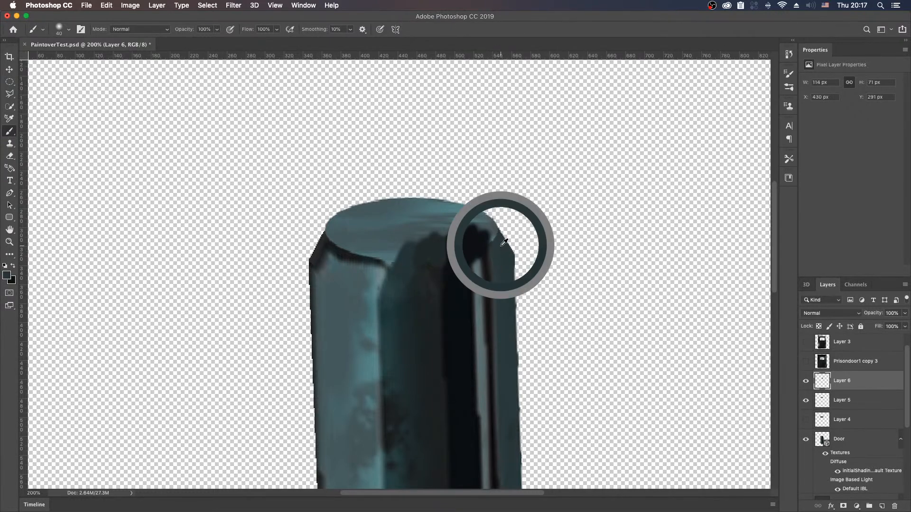
pyautogui.moveTo(491, 242)
pyautogui.mouseDown()
pyautogui.moveTo(482, 227)
pyautogui.moveTo(490, 234)
pyautogui.mouseUp()
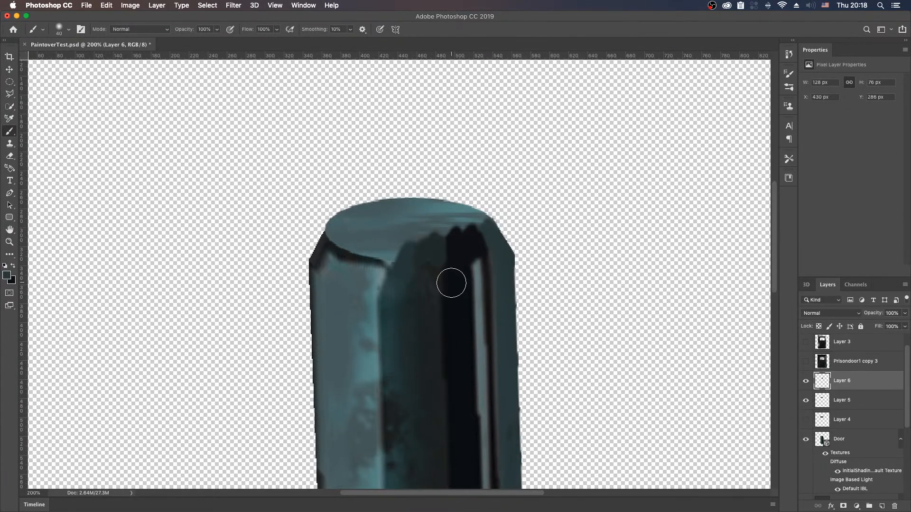
# Step: Soften the new dark strokes on the hinge's top edge using the Blur tool at 400 px and 50% strength
pyautogui.click(10, 254)
pyautogui.click(10, 254)
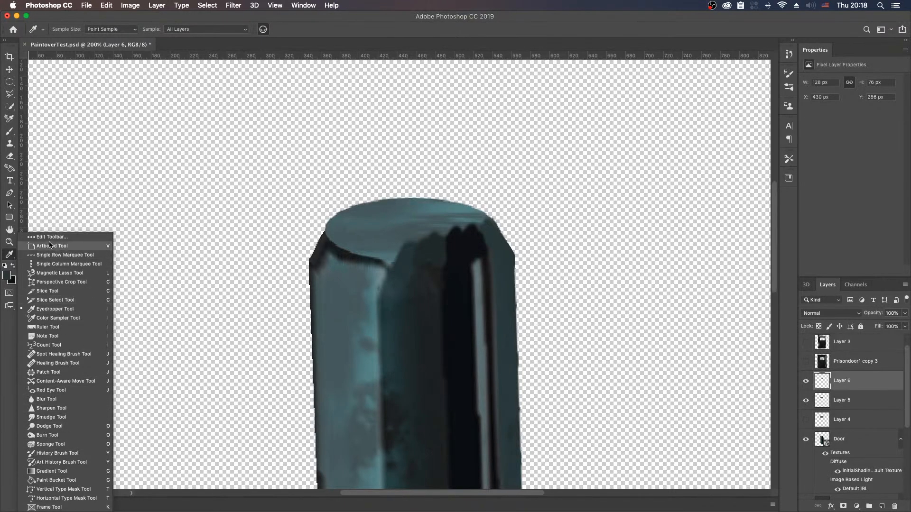
pyautogui.click(47, 399)
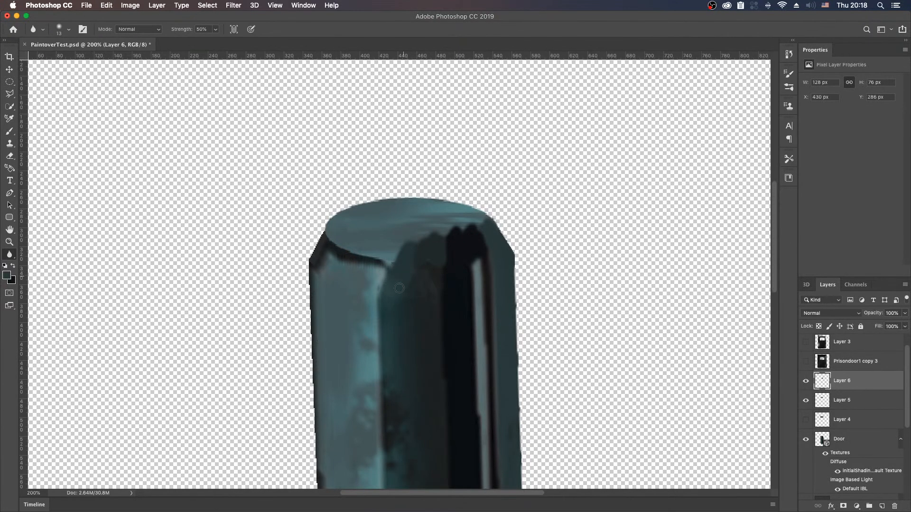
pyautogui.press(']')
pyautogui.press(']')
pyautogui.press(']')
pyautogui.press(']')
pyautogui.press(']')
pyautogui.press(']')
pyautogui.press(']')
pyautogui.press(']')
pyautogui.press(']')
pyautogui.press(']')
pyautogui.press(']')
pyautogui.press(']')
pyautogui.press(']')
pyautogui.press(']')
pyautogui.press(']')
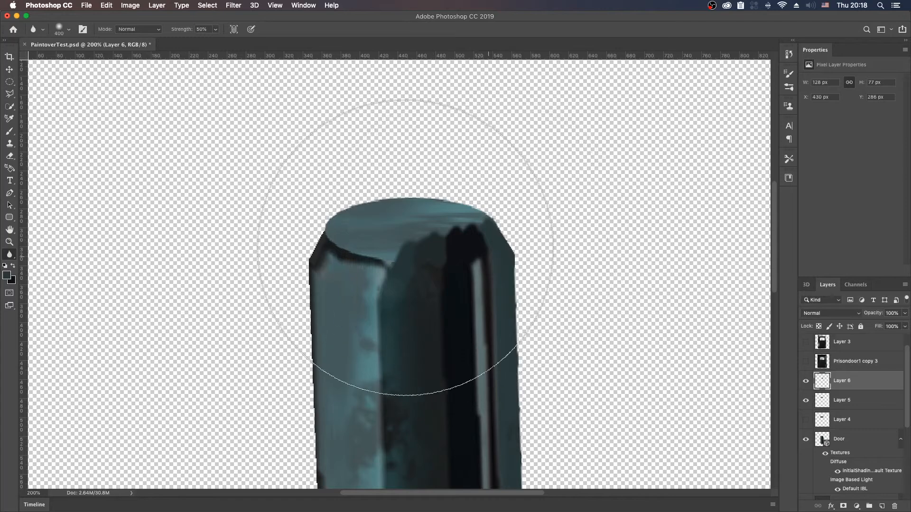
pyautogui.moveTo(534, 212); pyautogui.dragTo(442, 203)
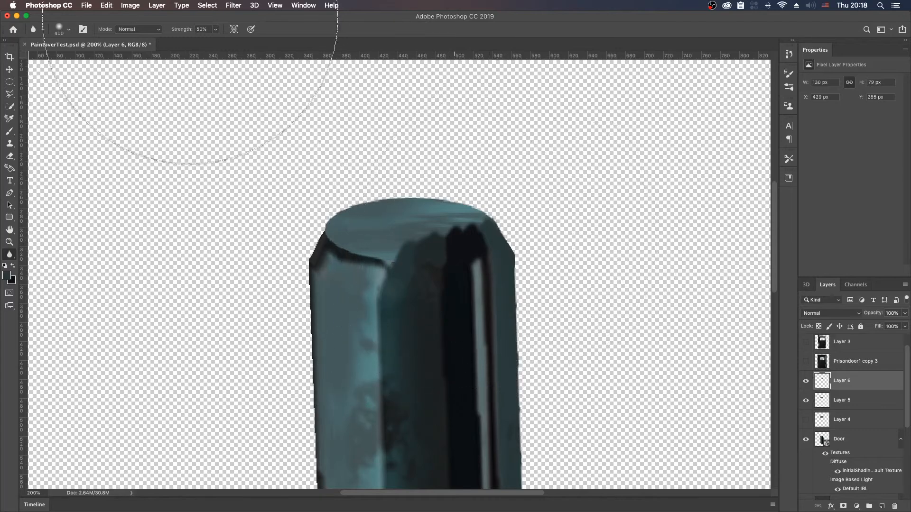
# Step: Raise the Blur strength to 100% and soften the dark strokes on the top edge further
pyautogui.moveTo(190, 32); pyautogui.dragTo(209, 35)
pyautogui.moveTo(480, 247)
pyautogui.mouseDown()
pyautogui.moveTo(417, 209)
pyautogui.moveTo(394, 240)
pyautogui.moveTo(447, 209)
pyautogui.moveTo(439, 257)
pyautogui.moveTo(500, 221)
pyautogui.moveTo(332, 222)
pyautogui.moveTo(360, 258)
pyautogui.moveTo(494, 253)
pyautogui.mouseUp()
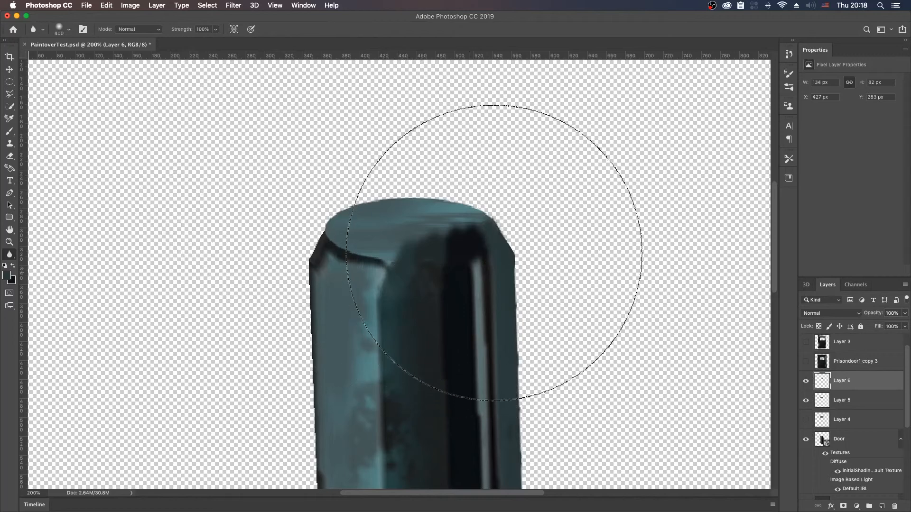
pyautogui.moveTo(502, 208)
pyautogui.mouseDown()
pyautogui.moveTo(347, 203)
pyautogui.moveTo(419, 248)
pyautogui.moveTo(394, 259)
pyautogui.mouseUp()
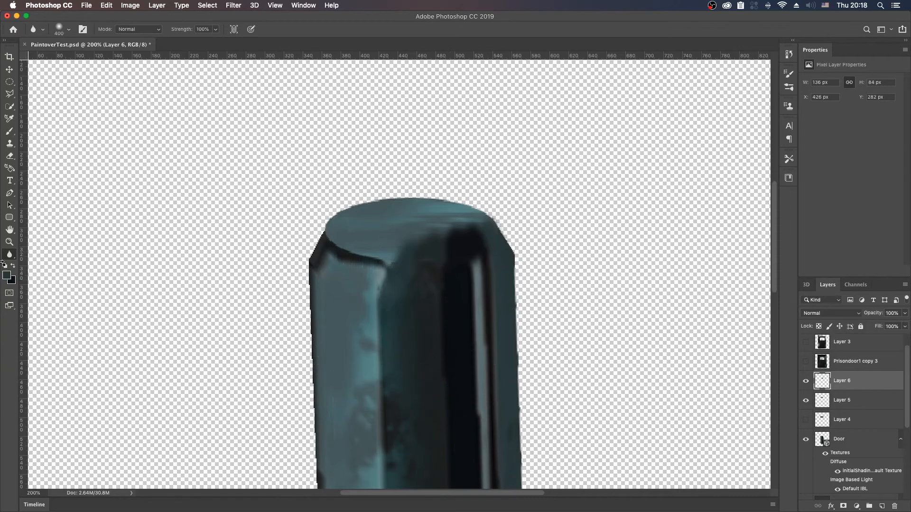
# Step: Smudge the dark strokes into the hinge's top edge and side with a 40-pixel Smudge tool at 50% strength
pyautogui.click(12, 258)
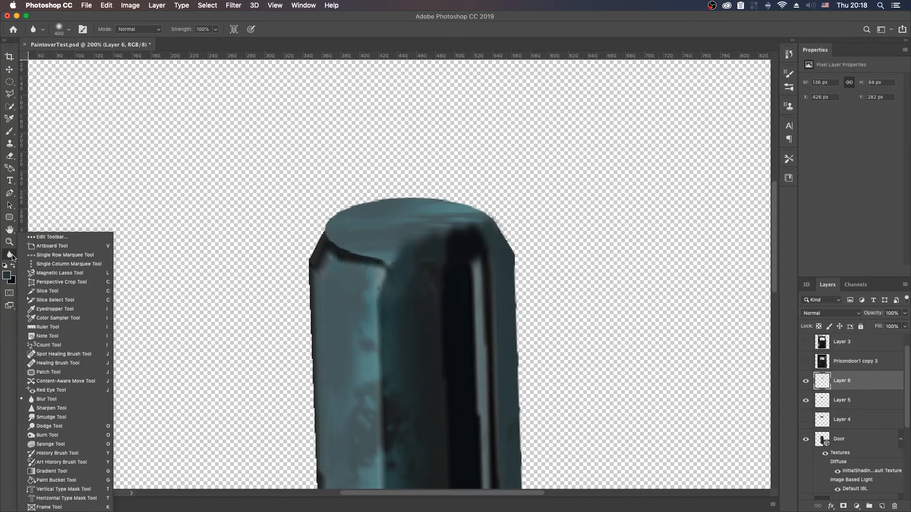
pyautogui.click(64, 417)
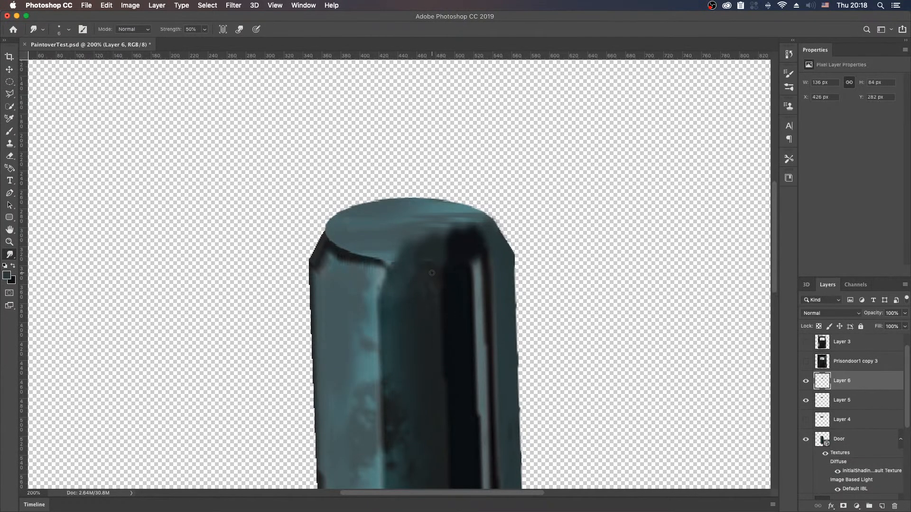
pyautogui.press(']')
pyautogui.press(']')
pyautogui.press(']')
pyautogui.moveTo(457, 319)
pyautogui.mouseDown()
pyautogui.moveTo(420, 263)
pyautogui.moveTo(439, 293)
pyautogui.moveTo(429, 240)
pyautogui.moveTo(483, 219)
pyautogui.moveTo(486, 229)
pyautogui.moveTo(471, 231)
pyautogui.moveTo(427, 223)
pyautogui.moveTo(452, 236)
pyautogui.moveTo(421, 246)
pyautogui.moveTo(392, 238)
pyautogui.moveTo(428, 277)
pyautogui.moveTo(433, 271)
pyautogui.moveTo(451, 301)
pyautogui.moveTo(447, 258)
pyautogui.moveTo(444, 297)
pyautogui.moveTo(456, 250)
pyautogui.moveTo(451, 285)
pyautogui.moveTo(467, 254)
pyautogui.moveTo(444, 273)
pyautogui.moveTo(435, 251)
pyautogui.moveTo(421, 275)
pyautogui.moveTo(467, 264)
pyautogui.moveTo(473, 282)
pyautogui.mouseUp()
pyautogui.moveTo(415, 283)
pyautogui.mouseDown()
pyautogui.moveTo(414, 266)
pyautogui.moveTo(409, 280)
pyautogui.mouseUp()
pyautogui.moveTo(416, 352)
pyautogui.mouseDown()
pyautogui.moveTo(401, 284)
pyautogui.moveTo(420, 260)
pyautogui.moveTo(400, 297)
pyautogui.moveTo(407, 331)
pyautogui.moveTo(408, 299)
pyautogui.moveTo(451, 374)
pyautogui.moveTo(492, 294)
pyautogui.moveTo(483, 243)
pyautogui.moveTo(484, 349)
pyautogui.moveTo(439, 266)
pyautogui.moveTo(415, 335)
pyautogui.moveTo(431, 332)
pyautogui.moveTo(456, 367)
pyautogui.mouseUp()
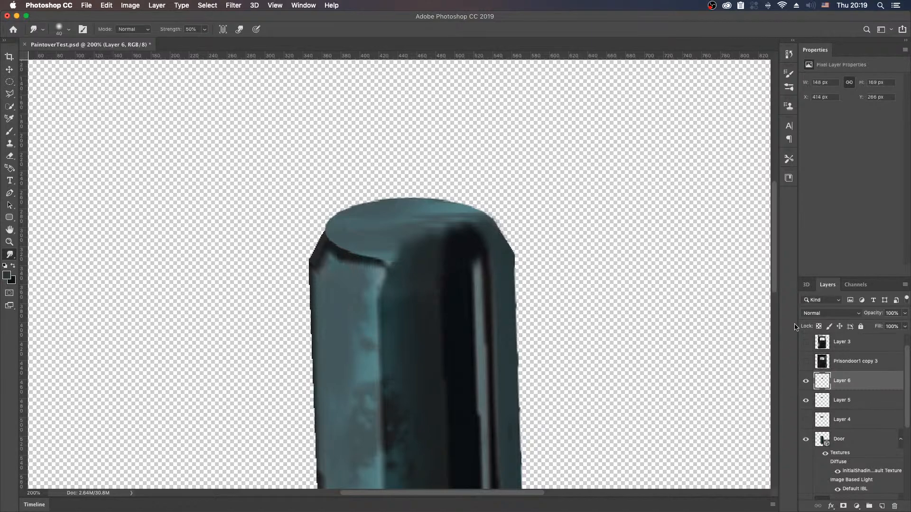
# Step: Try clipping Layer 6 to the ellipse on Layer 5, and undo the clipping mask
pyautogui.keyDown('alt'); pyautogui.click(839, 390); pyautogui.keyUp('alt')
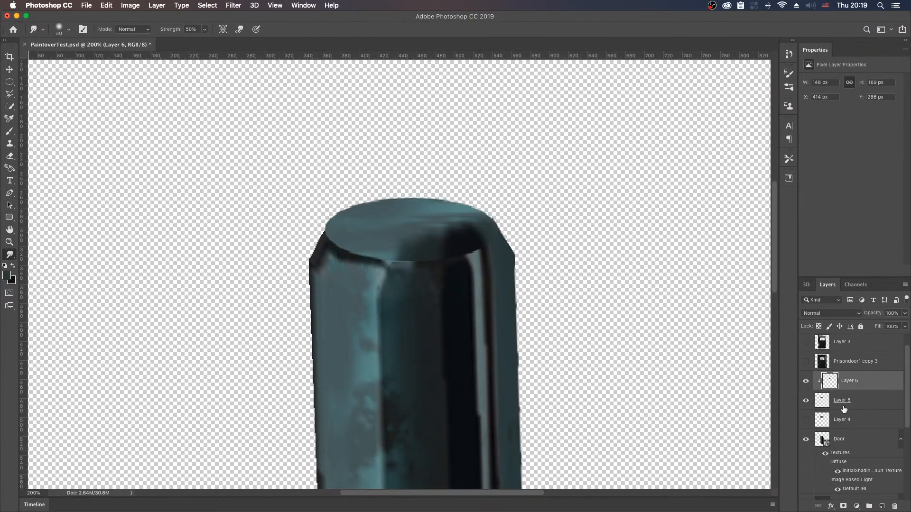
pyautogui.press('super+z')
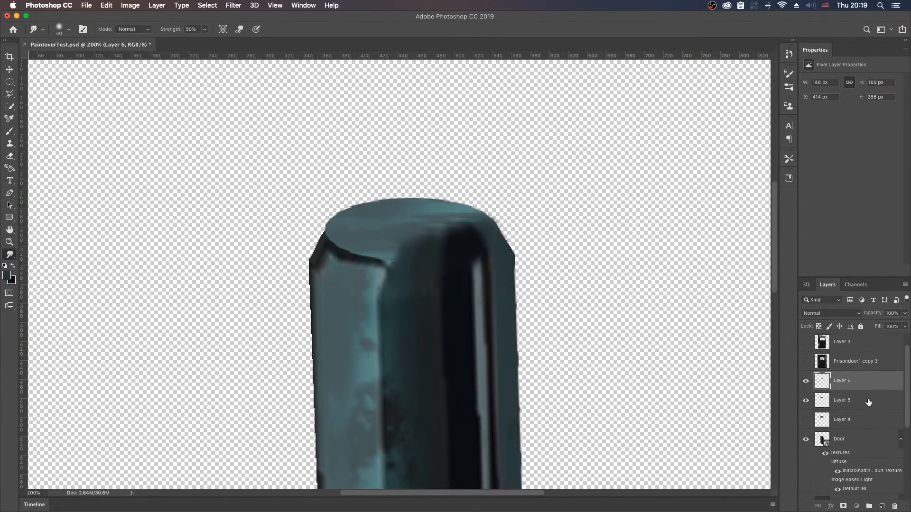
# Step: Select Layer 5 together with Layer 6
pyautogui.keyDown('shift'); pyautogui.click(846, 405); pyautogui.keyUp('shift')
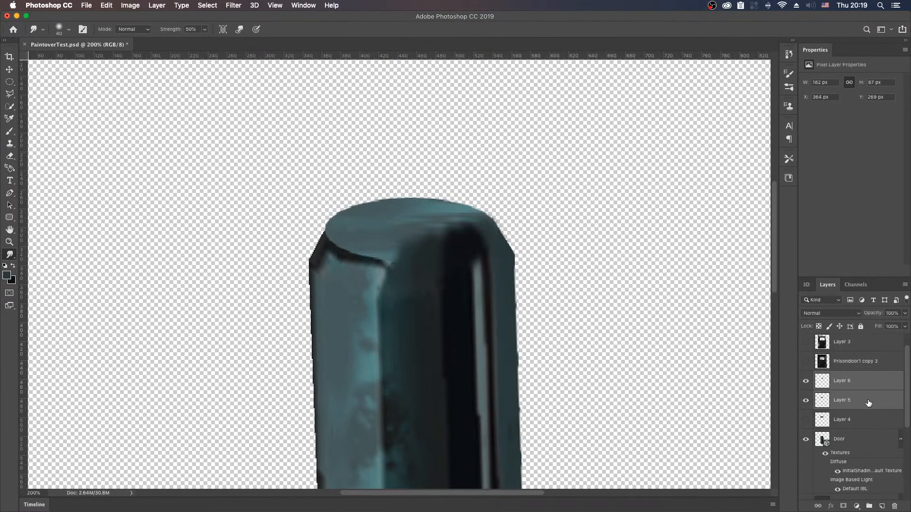
pyautogui.rightClick(862, 401)
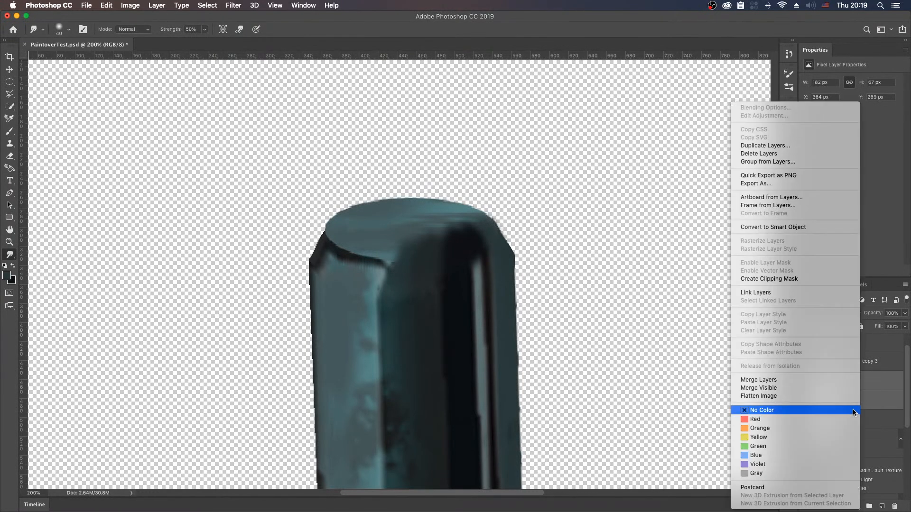
pyautogui.click(906, 258)
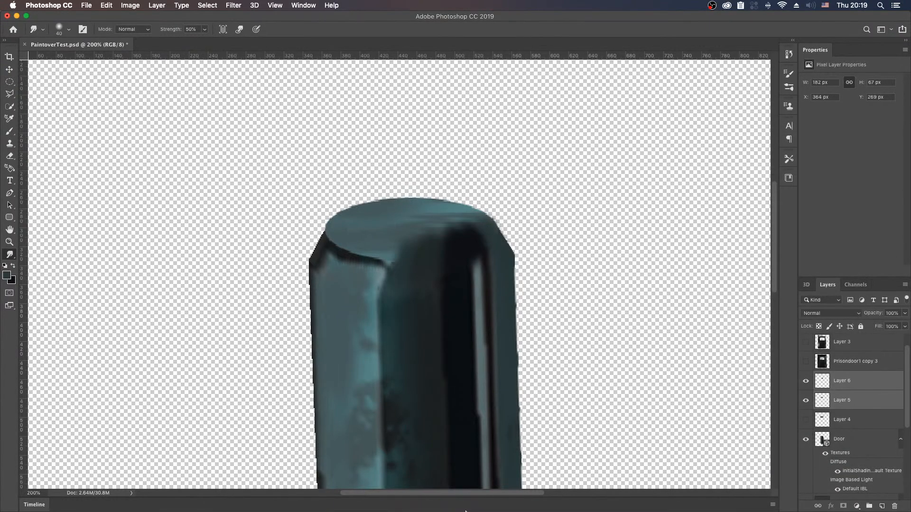
# Step: In the Wacom Tablet pen settings, assign Middle Click to the upper pen button and Right Click to the lower one, then close Wacom's windows
pyautogui.click(488, 492)
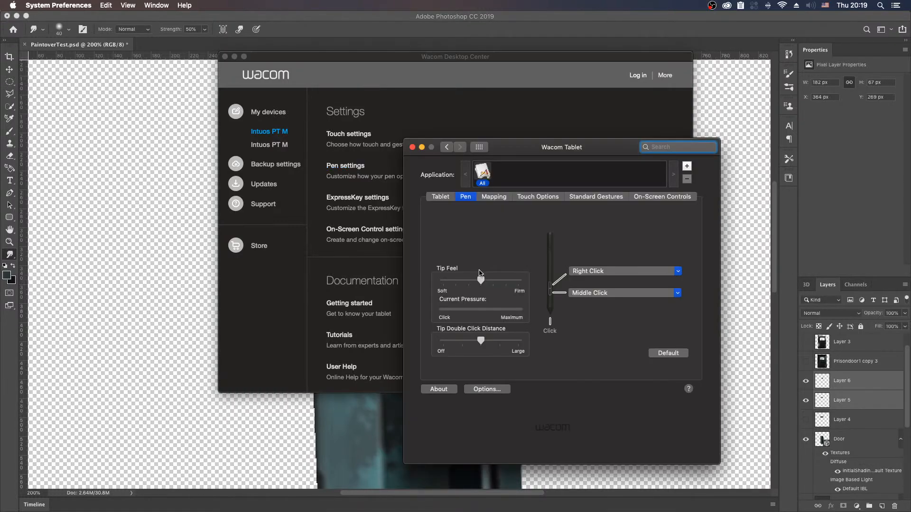
pyautogui.click(619, 272)
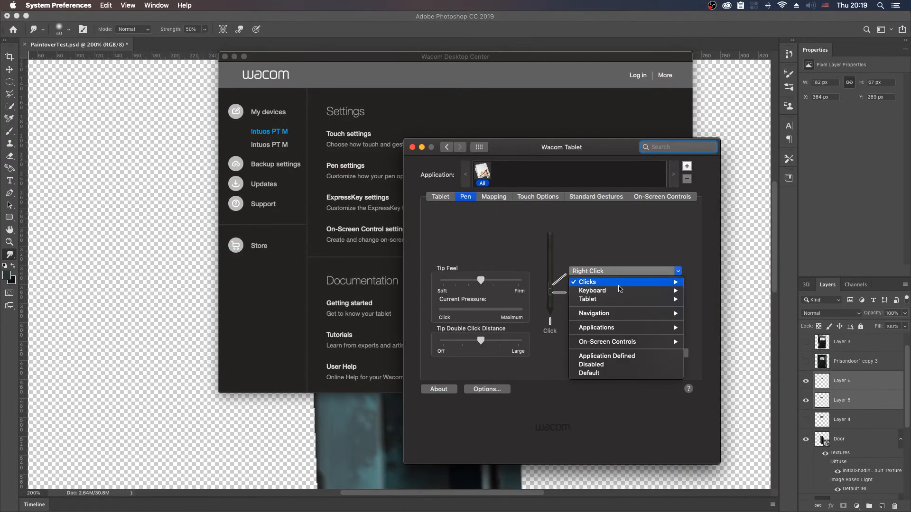
pyautogui.moveTo(651, 285)
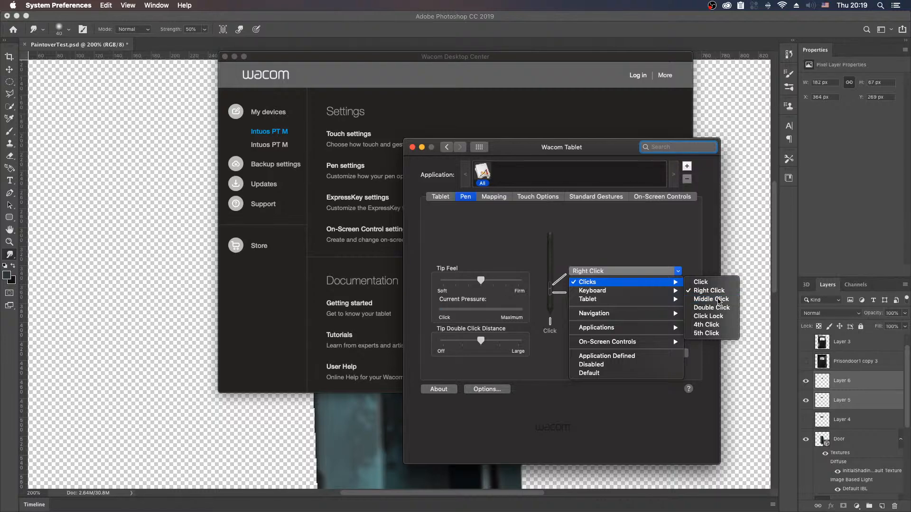
pyautogui.click(710, 299)
pyautogui.click(650, 293)
pyautogui.moveTo(660, 305)
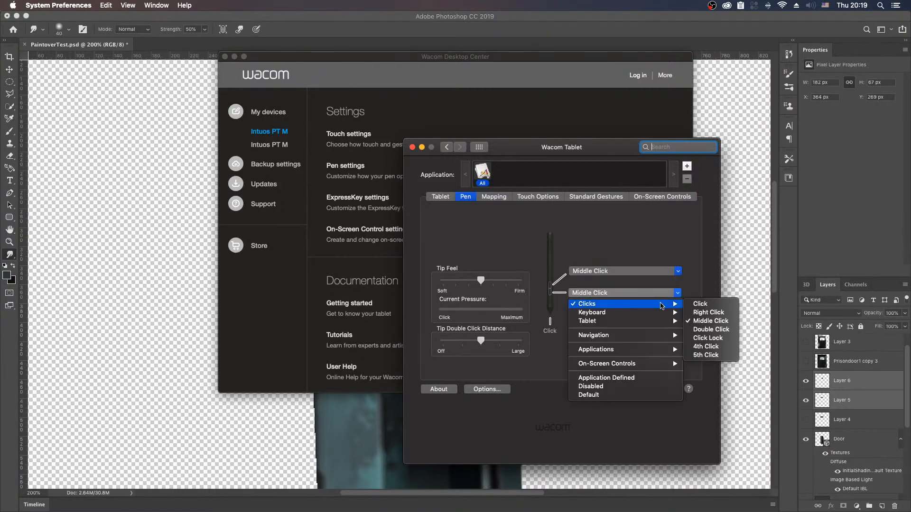
pyautogui.click(708, 313)
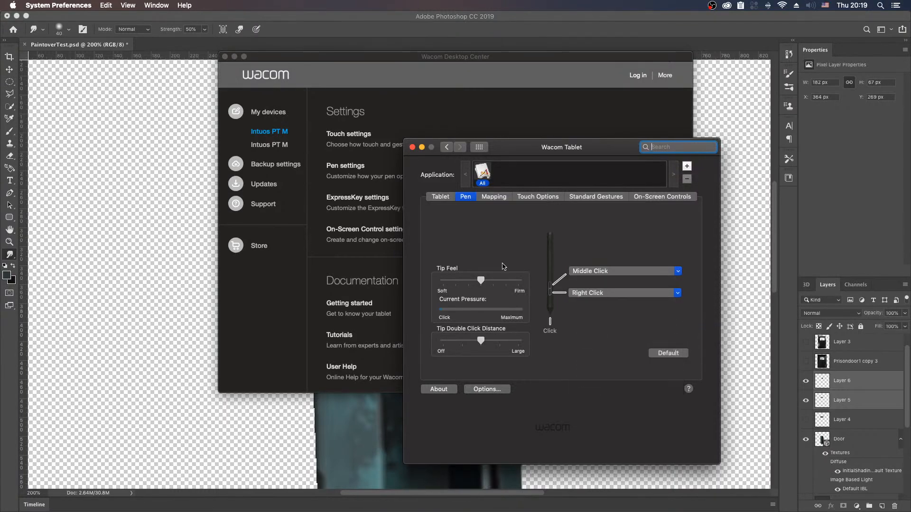
pyautogui.click(411, 147)
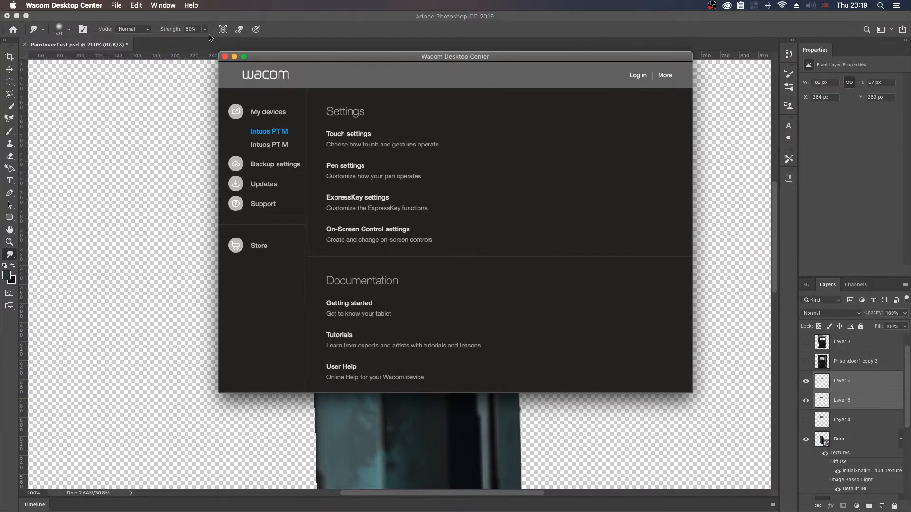
pyautogui.click(225, 57)
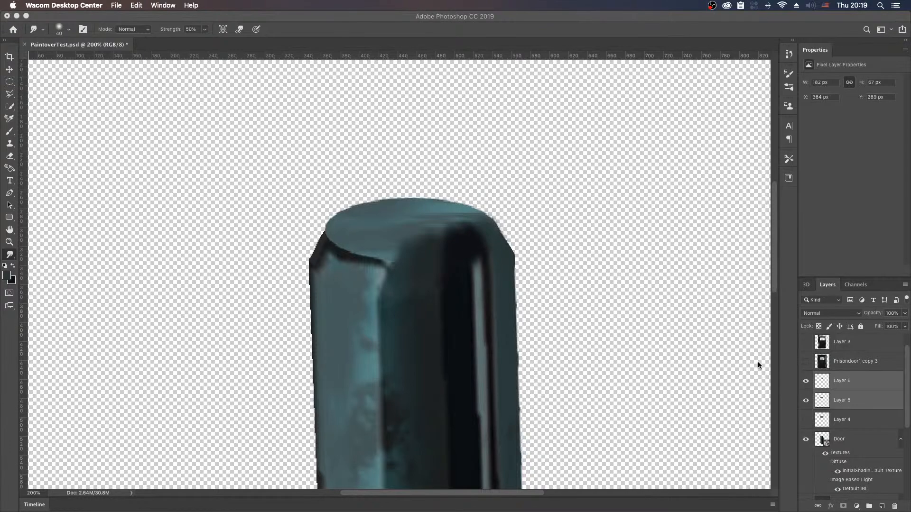
# Step: Group Layer 5 and Layer 6, and duplicate the group
pyautogui.click(869, 505)
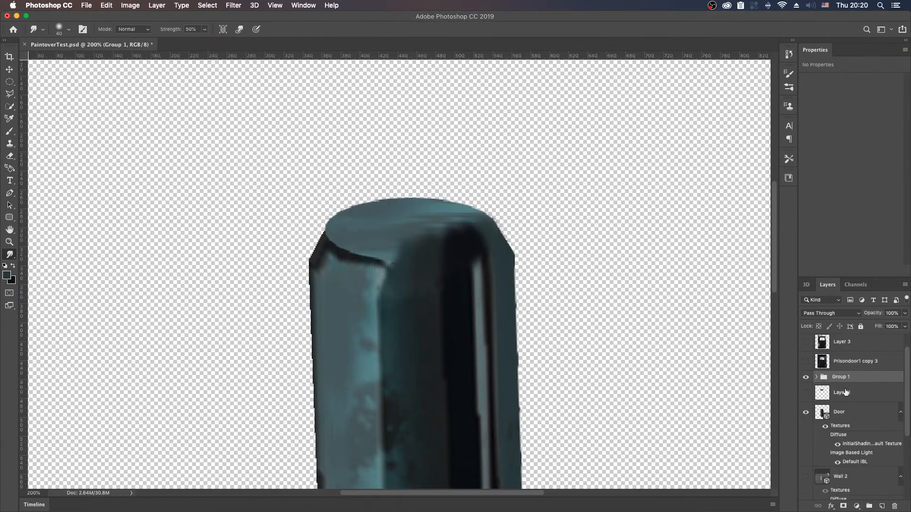
pyautogui.press('super+j')
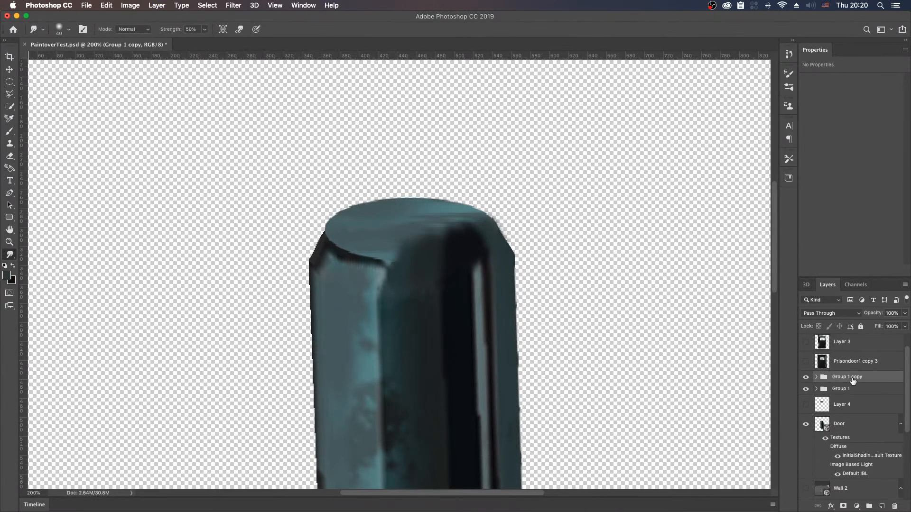
# Step: Merge the duplicate group into a single layer and place it directly above the Door layer
pyautogui.rightClick(853, 381)
pyautogui.click(810, 426)
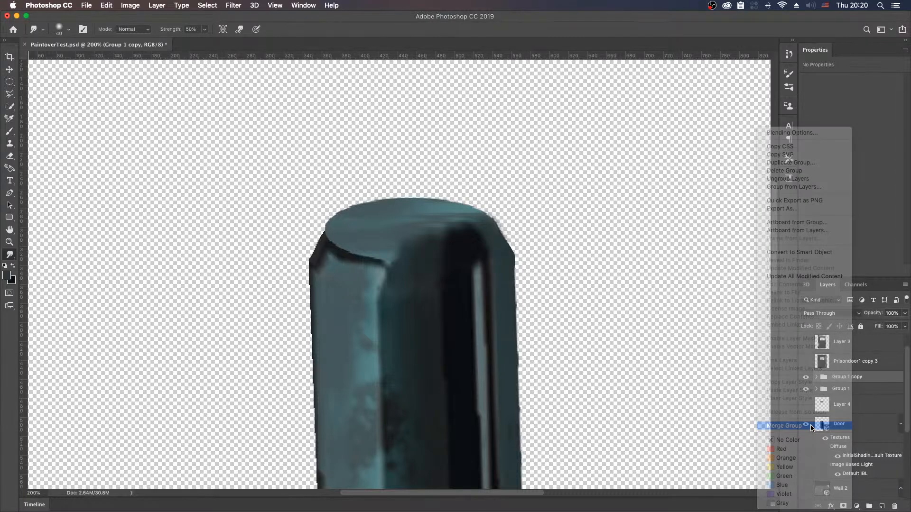
pyautogui.moveTo(853, 378); pyautogui.dragTo(858, 440)
pyautogui.press('super+z')
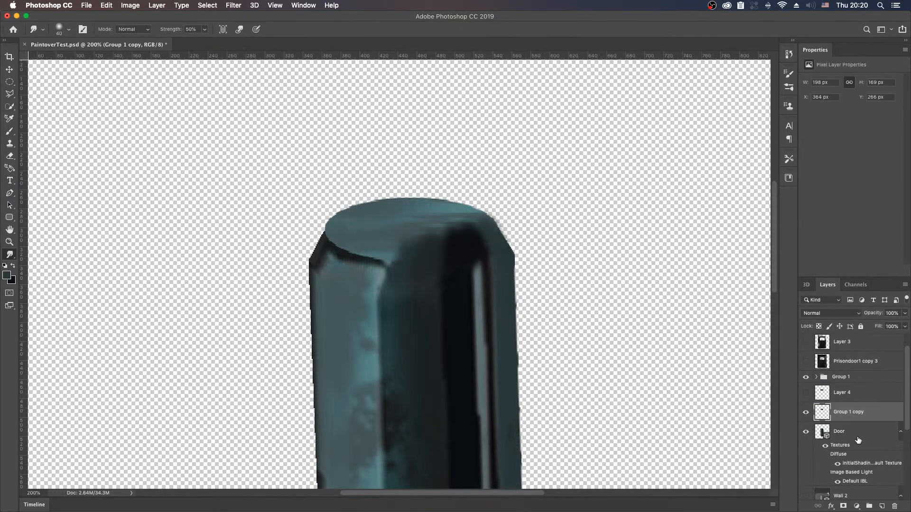
# Step: Rename the original group Paint
pyautogui.doubleClick(847, 378)
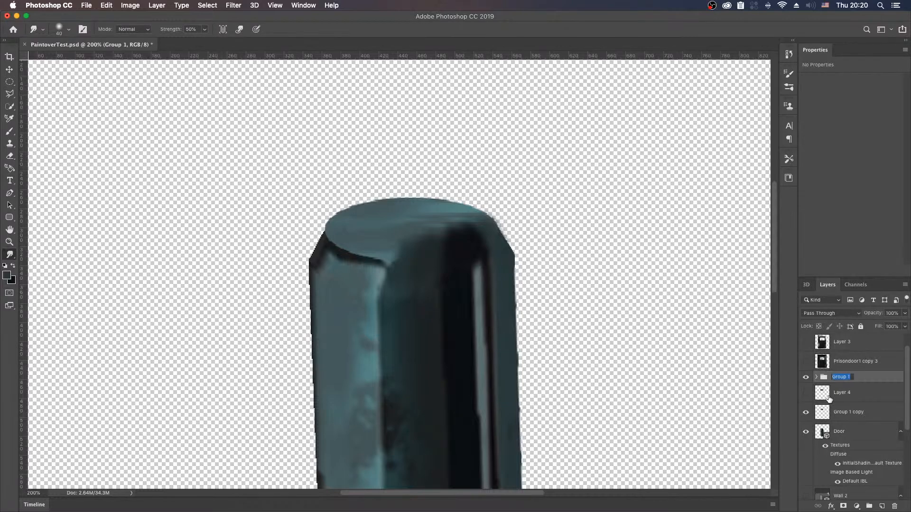
pyautogui.write('Paint')
pyautogui.press('Return')
# Step: Try merging the Group 1 copy layer down into the Door model, and undo the merge
pyautogui.click(860, 415)
pyautogui.rightClick(848, 419)
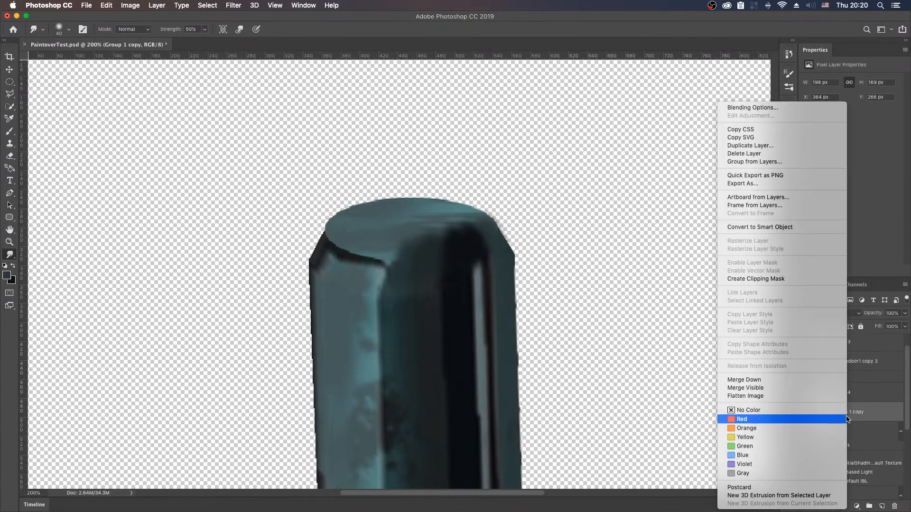
pyautogui.click(818, 379)
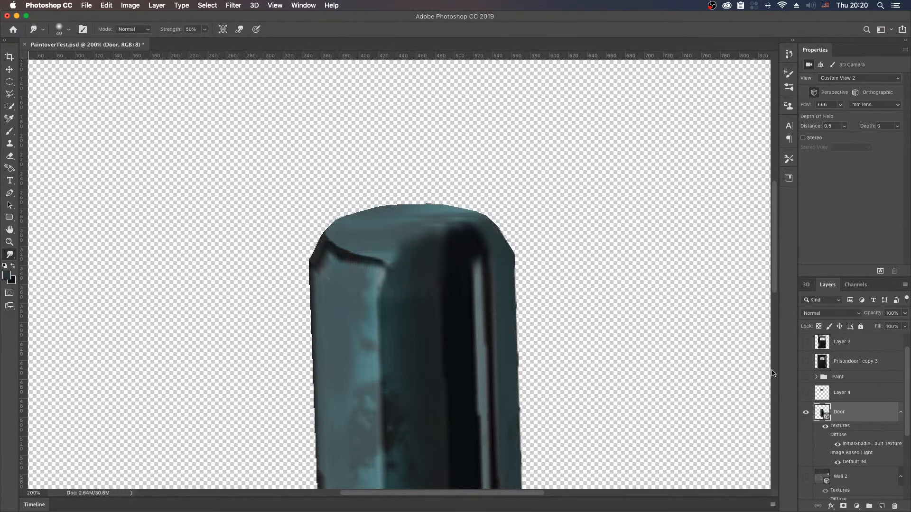
pyautogui.press('super+z')
pyautogui.press('super+z')
# Step: Try erasing the dark paint across the hinge's top on the Group 1 copy layer with a 175 px Eraser, comparing with the Paint group hidden
pyautogui.click(851, 414)
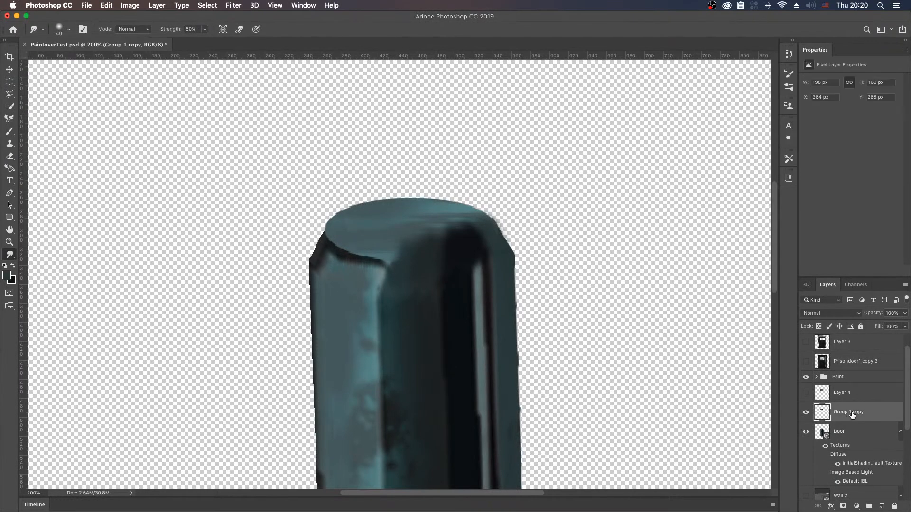
pyautogui.press('e')
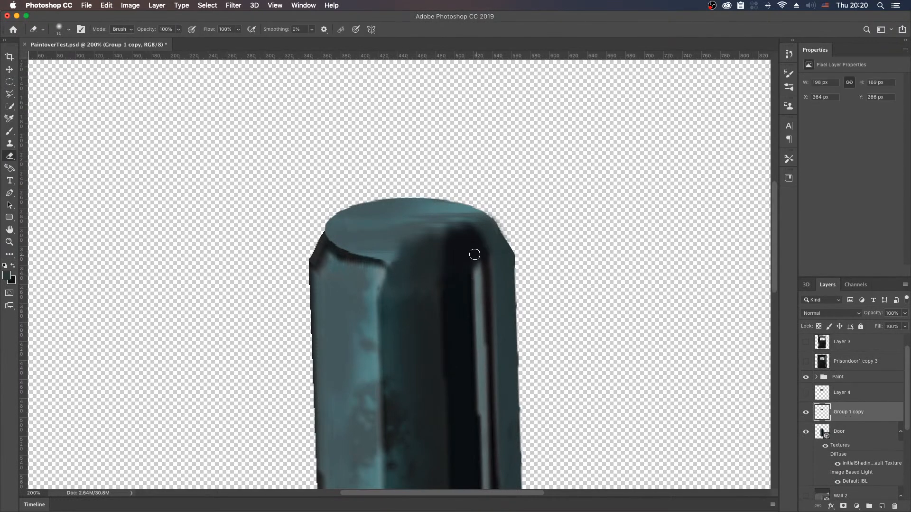
pyautogui.press(']')
pyautogui.press(']')
pyautogui.press(']')
pyautogui.press(']')
pyautogui.press(']')
pyautogui.press(']')
pyautogui.press(']')
pyautogui.press(']')
pyautogui.press(']')
pyautogui.press(']')
pyautogui.press(']')
pyautogui.press(']')
pyautogui.press(']')
pyautogui.press(']')
pyautogui.press(']')
pyautogui.click(805, 377)
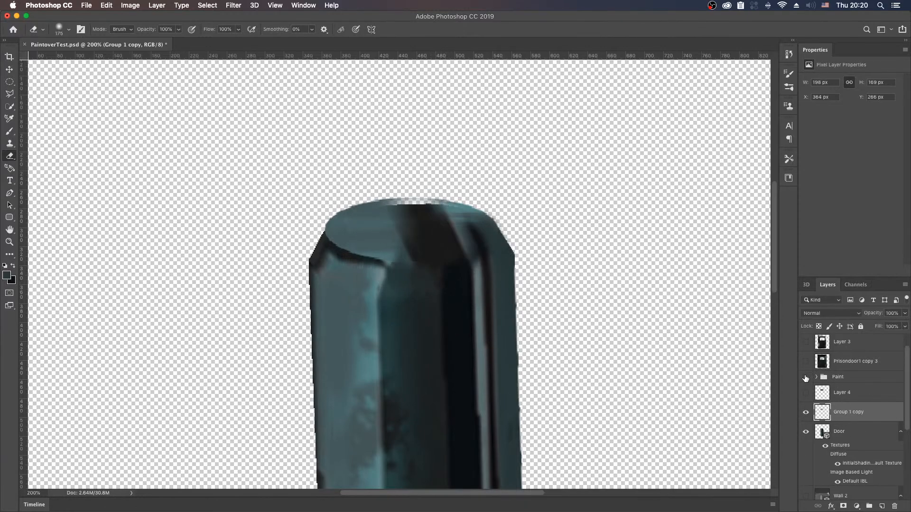
pyautogui.click(805, 377)
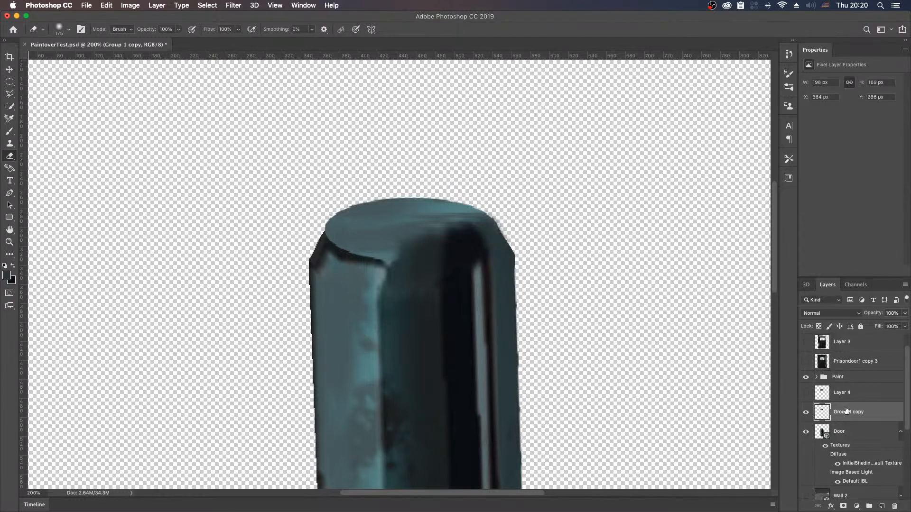
# Step: Undo back to the unmerged duplicate group, reverting the erasing, the group rename and the merge
pyautogui.press('super+z')
pyautogui.press('super+z')
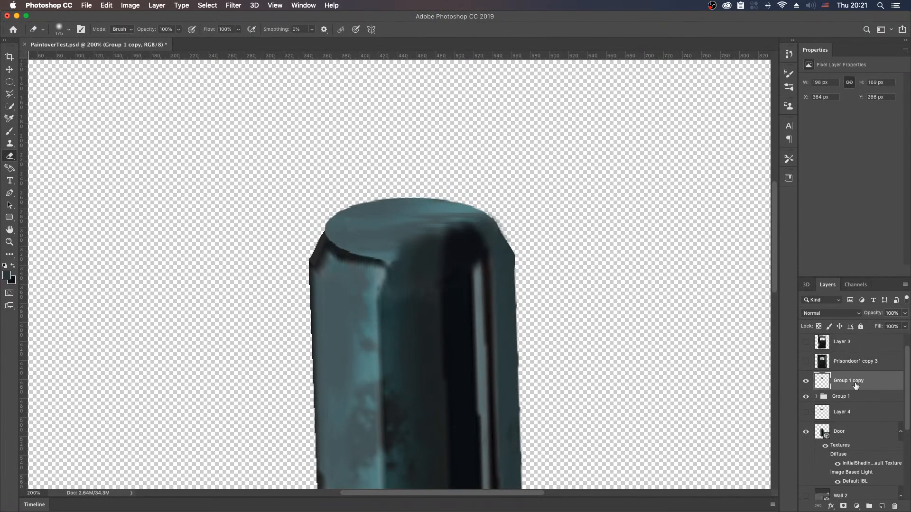
pyautogui.press('super+z')
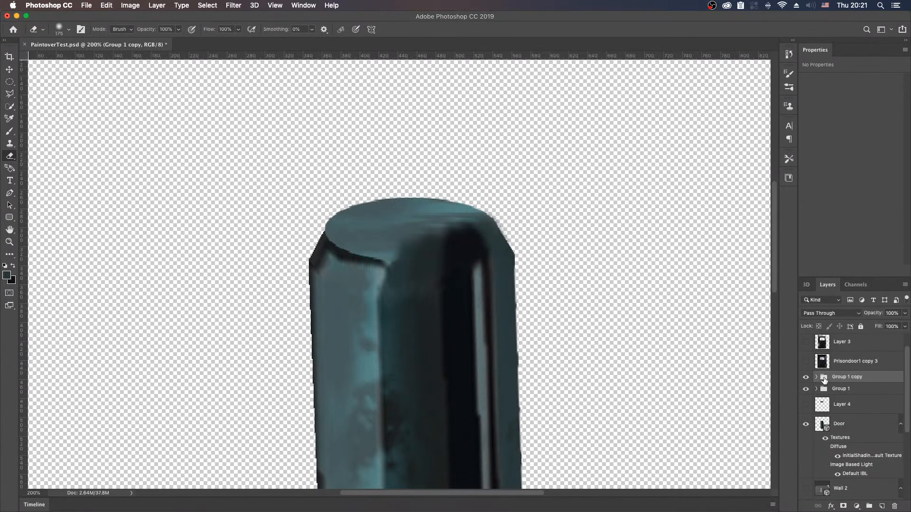
# Step: Erase the dark shading over the hinge's top cap on Layer 6 of the duplicate group with a 175 px Eraser
pyautogui.click(816, 378)
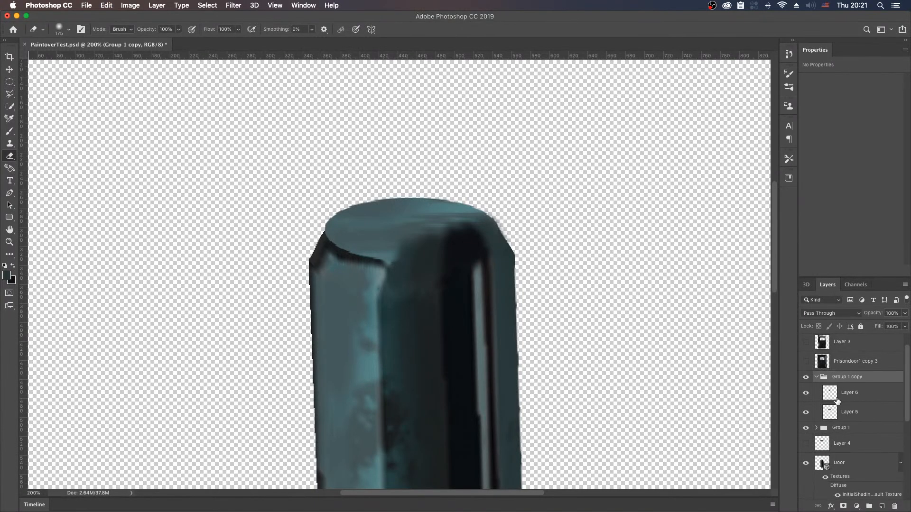
pyautogui.click(822, 397)
pyautogui.click(806, 394)
pyautogui.click(806, 393)
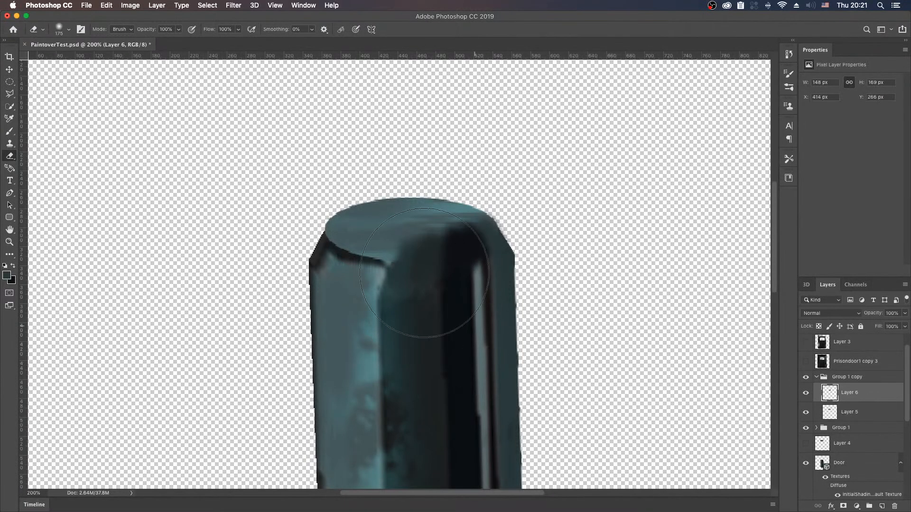
pyautogui.moveTo(419, 224)
pyautogui.mouseDown()
pyautogui.moveTo(437, 229)
pyautogui.moveTo(413, 218)
pyautogui.mouseUp()
pyautogui.press('super+z')
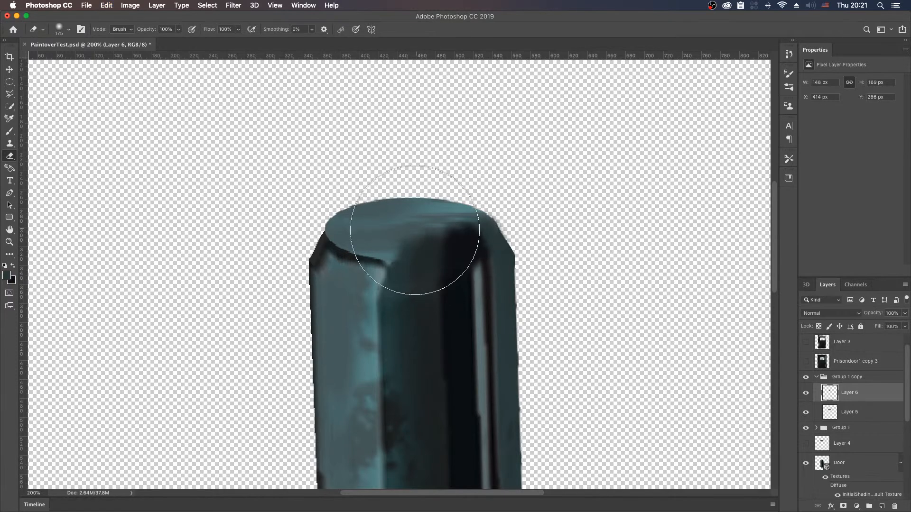
pyautogui.moveTo(441, 223)
pyautogui.mouseDown()
pyautogui.moveTo(433, 228)
pyautogui.moveTo(464, 226)
pyautogui.mouseUp()
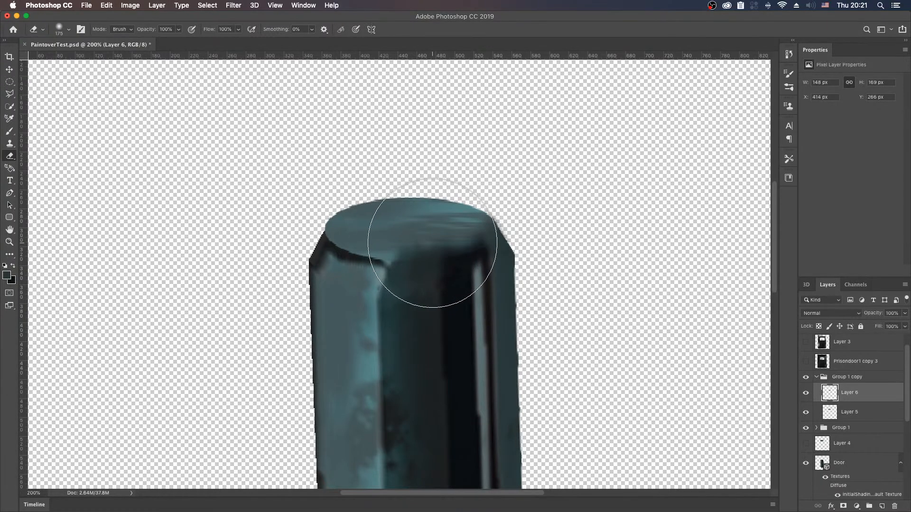
pyautogui.press('super+z')
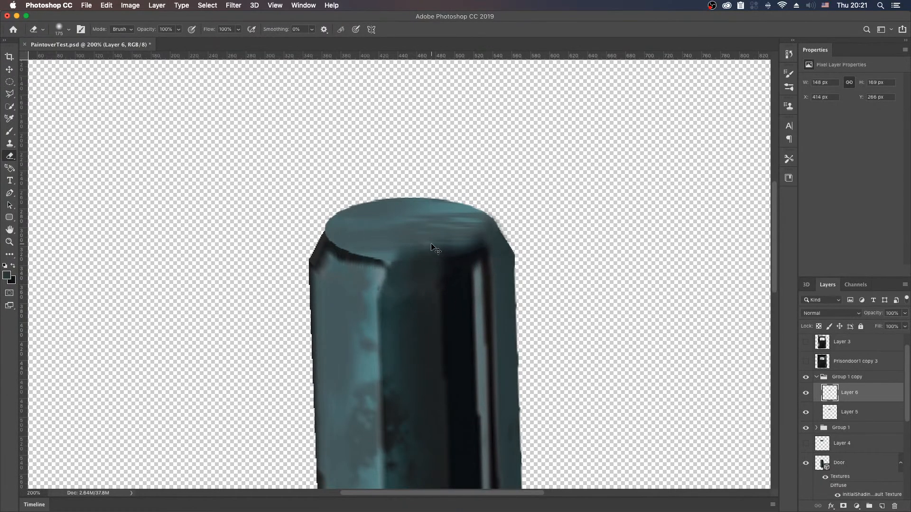
pyautogui.moveTo(411, 236)
pyautogui.mouseDown()
pyautogui.moveTo(429, 241)
pyautogui.moveTo(418, 237)
pyautogui.mouseUp()
pyautogui.press('super+z')
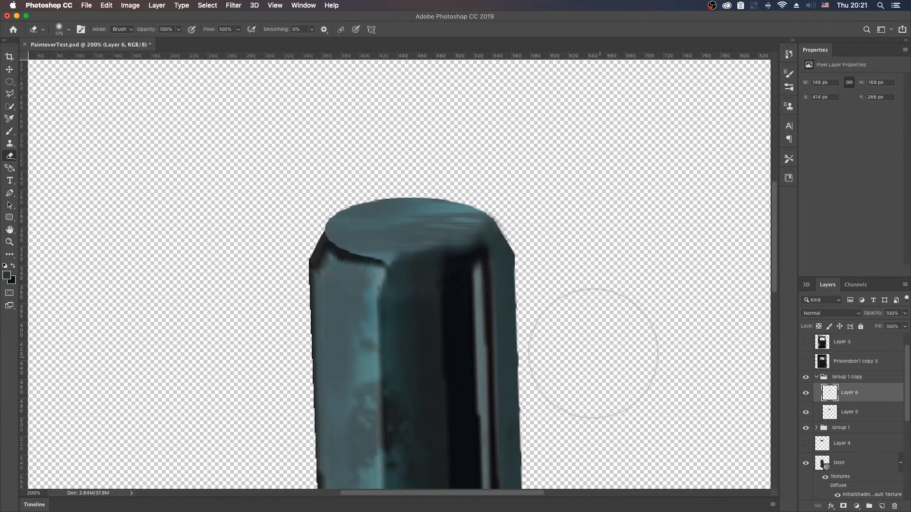
# Step: Merge the Group 1 copy group into one layer and move it directly above the Door layer
pyautogui.click(881, 371)
pyautogui.click(879, 378)
pyautogui.rightClick(878, 382)
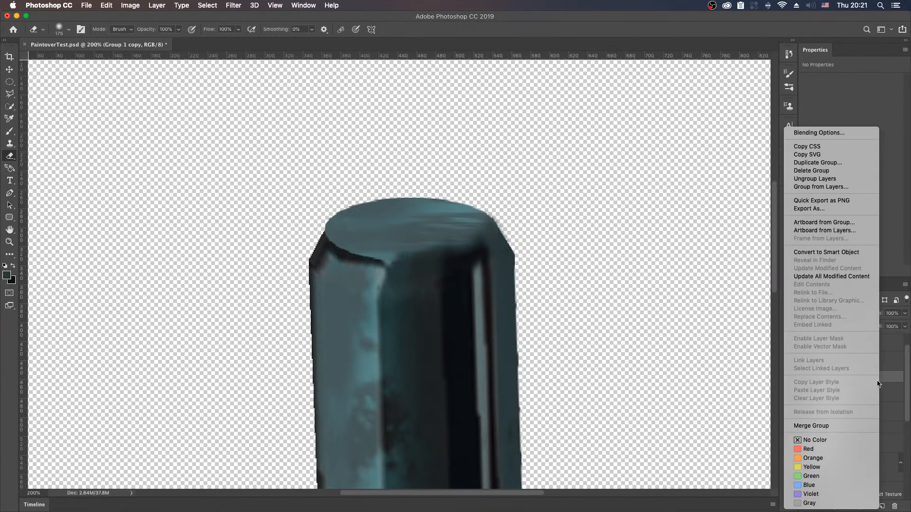
pyautogui.click(855, 426)
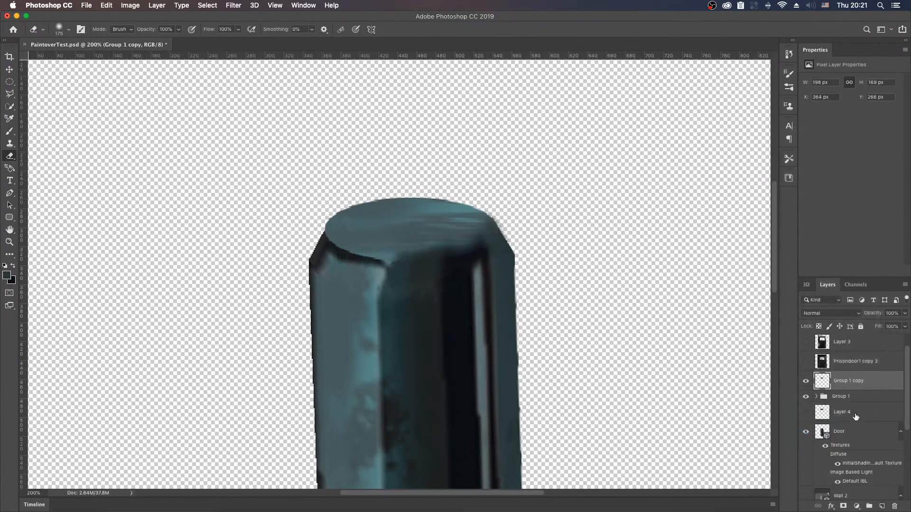
pyautogui.moveTo(864, 384); pyautogui.dragTo(865, 418)
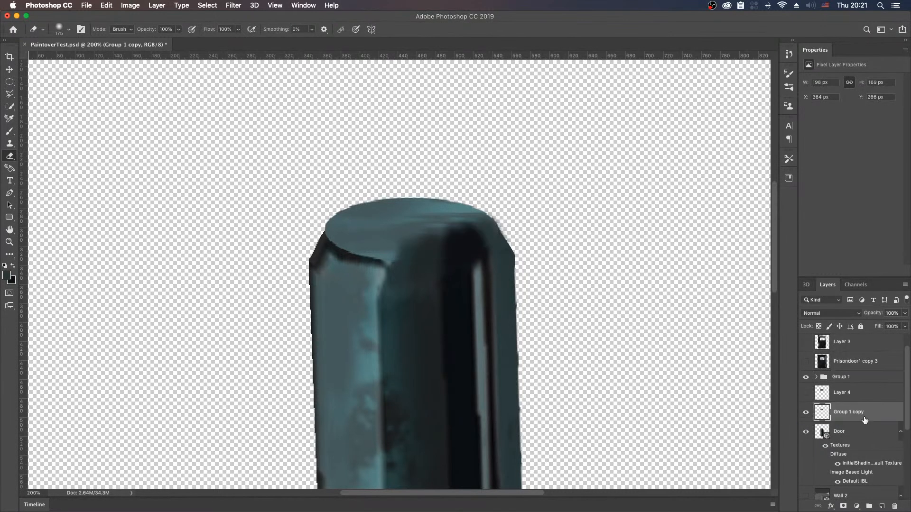
# Step: Merge the Group 1 copy layer down into the Door model and check the result with Group 1 hidden
pyautogui.rightClick(868, 416)
pyautogui.click(841, 380)
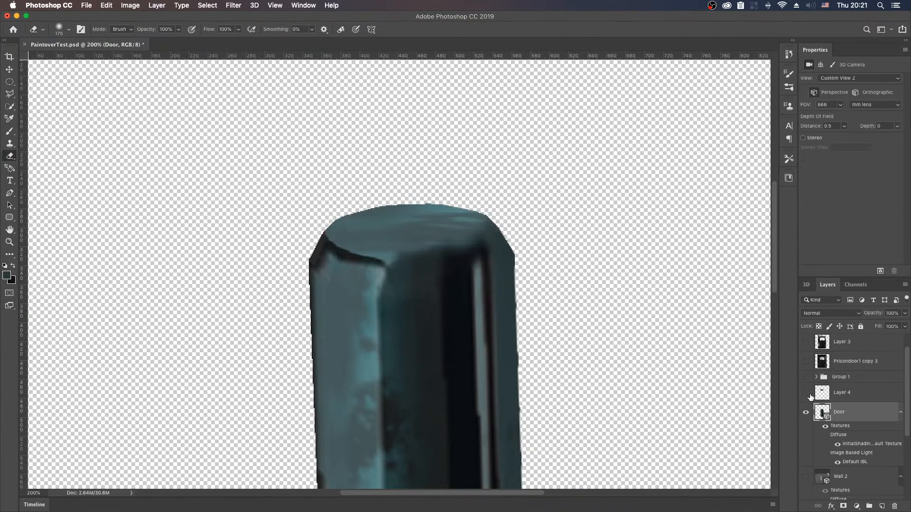
pyautogui.click(806, 413)
pyautogui.click(805, 413)
# Step: Zoom the 3D camera out from the painted hinge to bring the neighbouring hinge joint into view
pyautogui.click(806, 286)
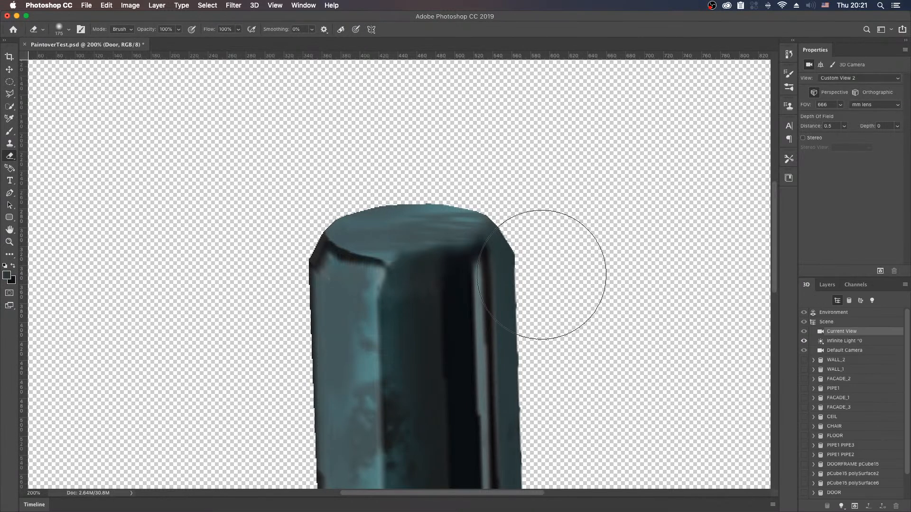
pyautogui.press('v')
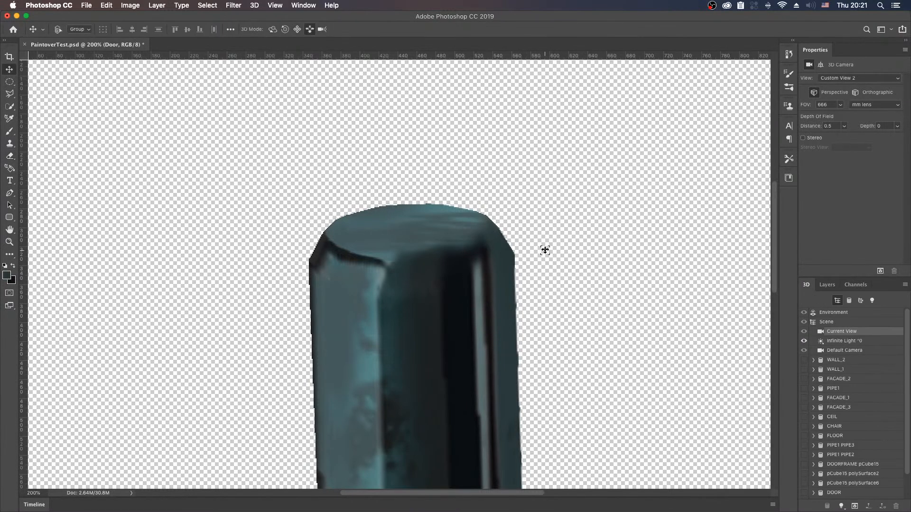
pyautogui.hotkey('shift', 'v')
pyautogui.moveTo(572, 279); pyautogui.dragTo(550, 386)
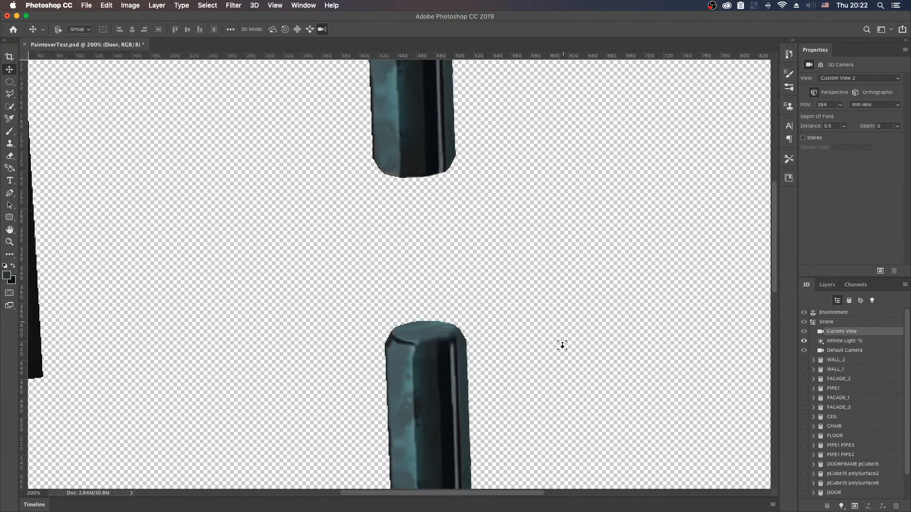
# Step: Zoom the 3D camera out to a 205 mm lens and pan to examine the two cylindrical hinge joints
pyautogui.moveTo(561, 346); pyautogui.dragTo(560, 375)
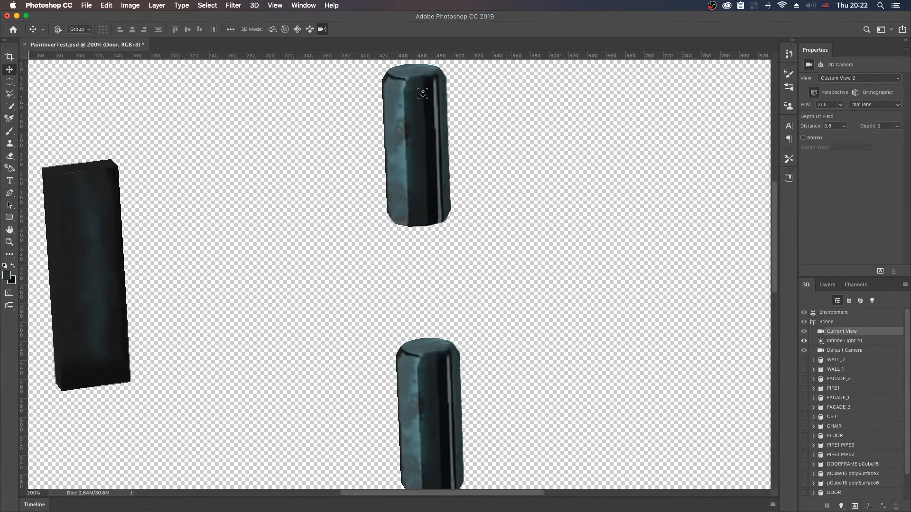
pyautogui.hotkey('shift', 'v')
pyautogui.moveTo(510, 358); pyautogui.dragTo(647, 336)
pyautogui.hotkey('shift', 'v')
pyautogui.hotkey('shift', 'v')
pyautogui.hotkey('shift', 'v')
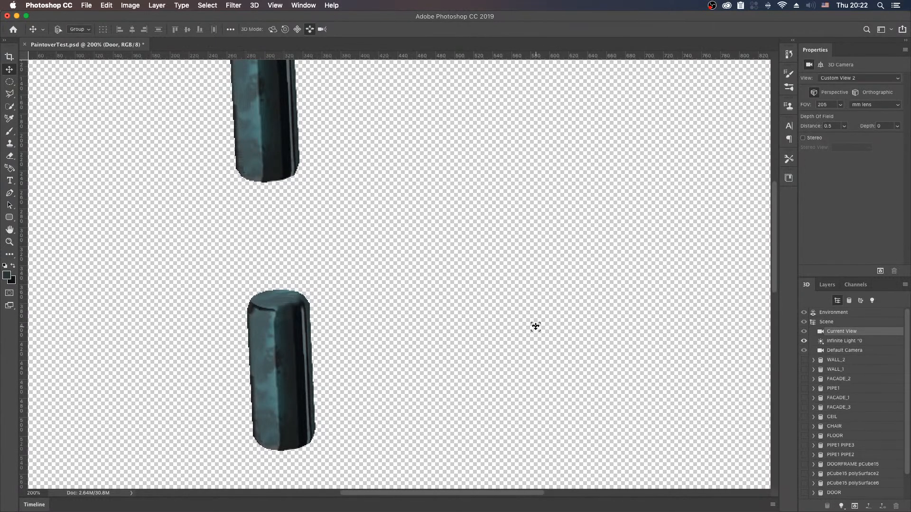
# Step: Zoom the 3D camera out to a 103 mm lens, orbit slightly and centre the handle and both hinge joints in view
pyautogui.hotkey('shift', 'v')
pyautogui.hotkey('shift', 'v')
pyautogui.hotkey('shift', 'v')
pyautogui.hotkey('shift', 'v')
pyautogui.moveTo(531, 295); pyautogui.dragTo(674, 332)
pyautogui.hotkey('shift', 'v')
pyautogui.hotkey('shift', 'v')
pyautogui.moveTo(609, 293); pyautogui.dragTo(549, 323)
pyautogui.hotkey('shift', 'v')
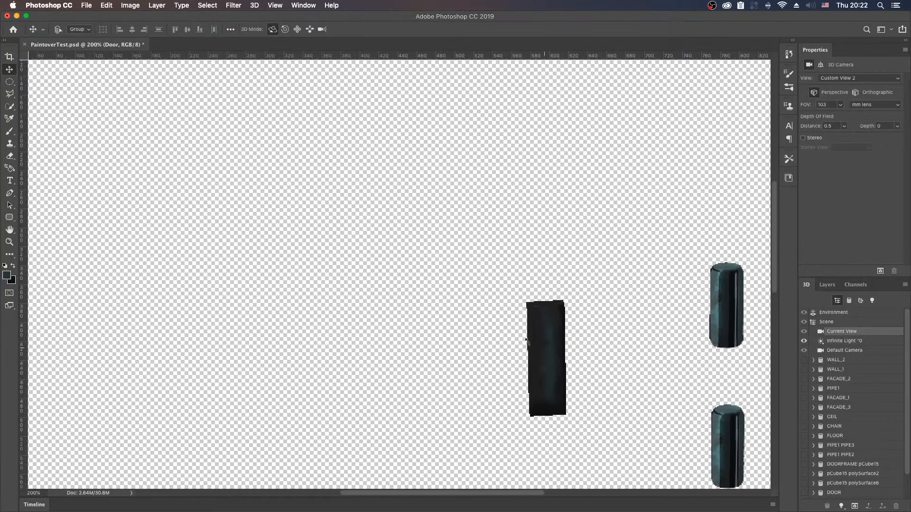
pyautogui.hotkey('shift', 'v')
pyautogui.hotkey('shift', 'v')
pyautogui.moveTo(609, 342); pyautogui.dragTo(429, 253)
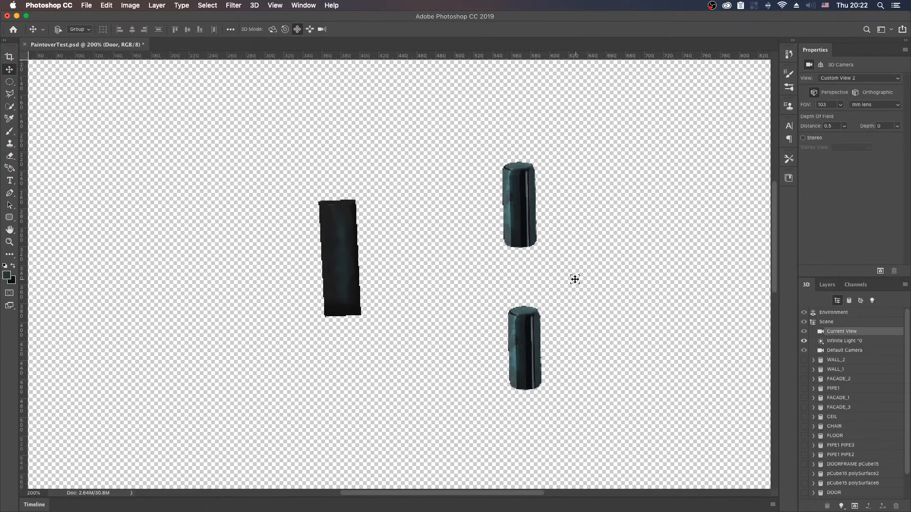
# Step: Show the DOOR and DOORFRAME pCube15 meshes with the hinges, leaving pCube15 polySurface2 and polySurface6 hidden
pyautogui.press('z')
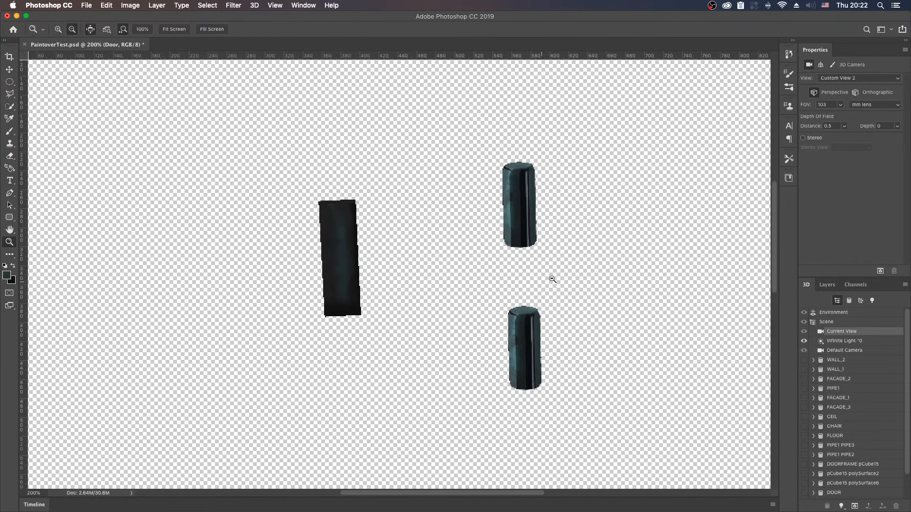
pyautogui.keyDown('alt'); pyautogui.click(599, 275); pyautogui.keyUp('alt')
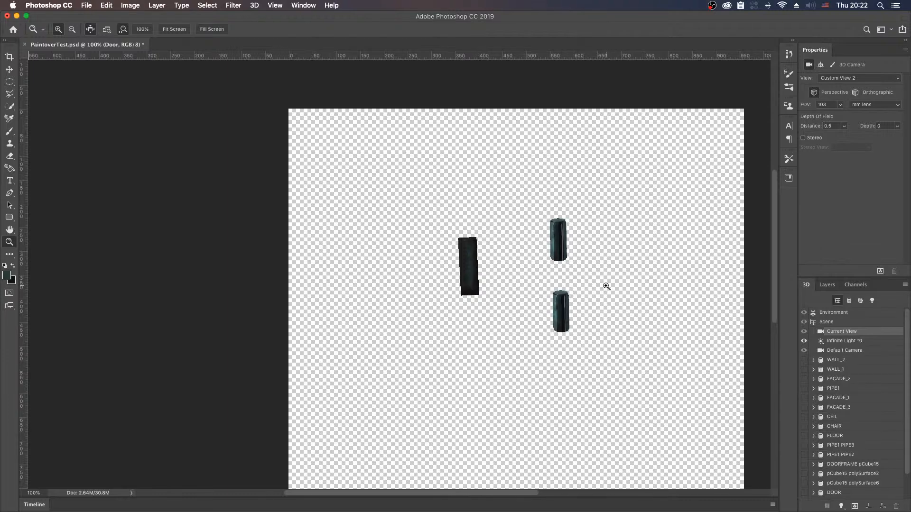
pyautogui.moveTo(604, 288); pyautogui.dragTo(561, 257)
pyautogui.press('v')
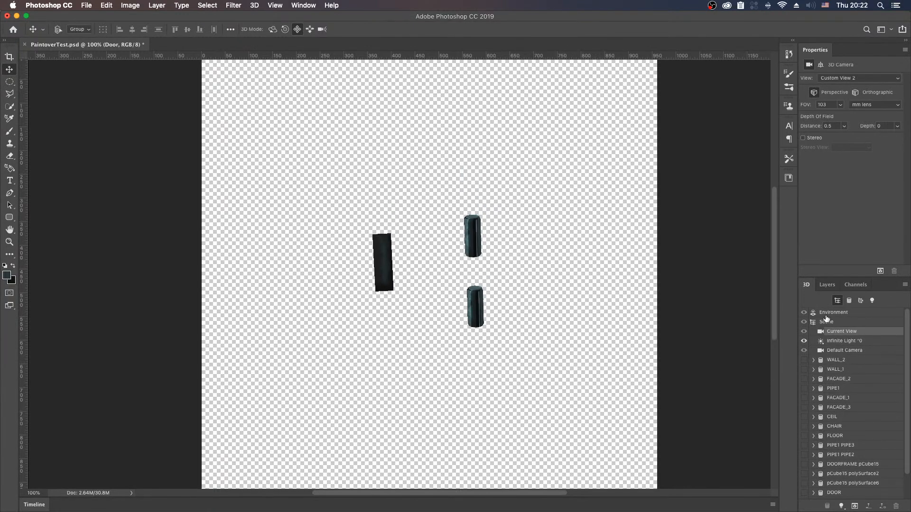
pyautogui.scroll(-3, 882, 427)
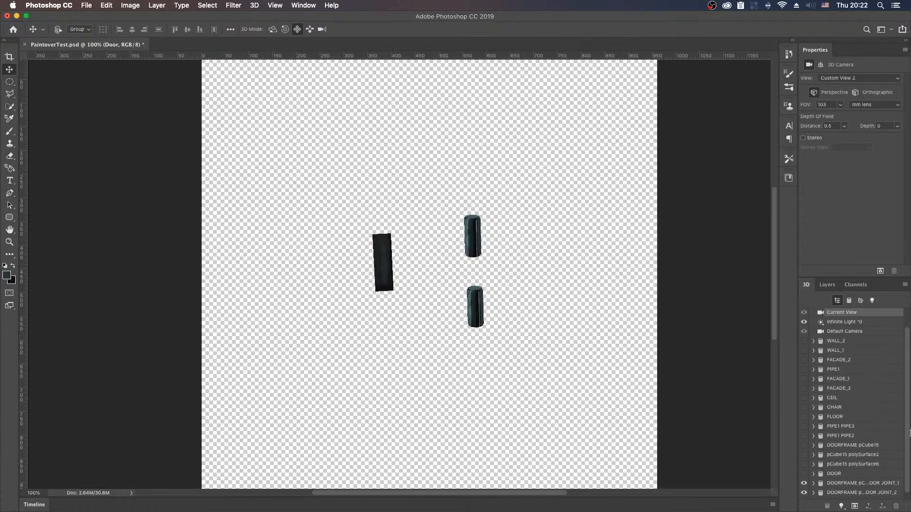
pyautogui.click(804, 466)
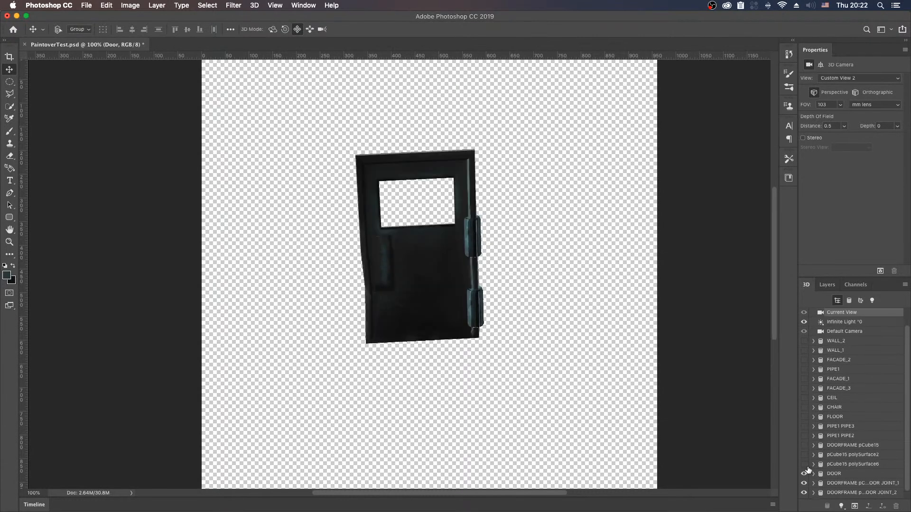
pyautogui.click(804, 455)
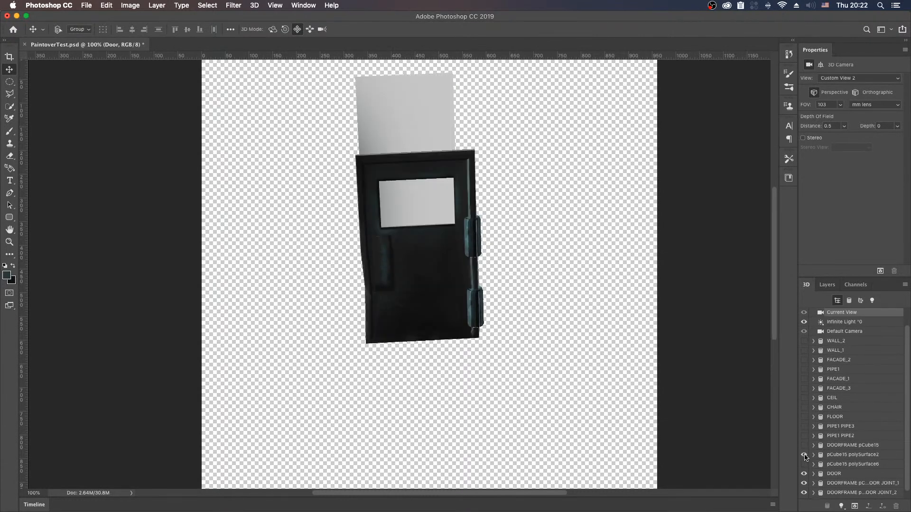
pyautogui.click(804, 456)
pyautogui.click(804, 464)
pyautogui.click(804, 464)
pyautogui.click(804, 445)
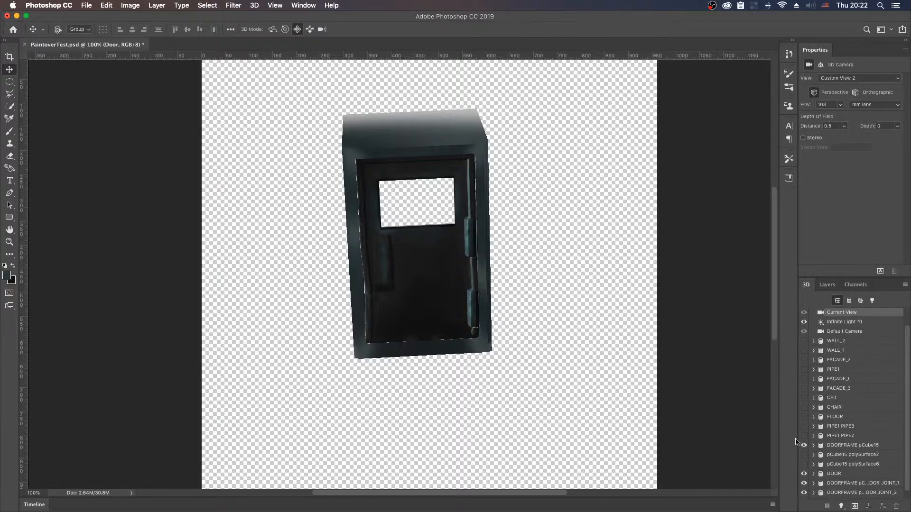
# Step: Orbit, pan and roll the 3D camera to examine the assembled door and frame upright from the front
pyautogui.hotkey('shift', 'v')
pyautogui.hotkey('shift', 'v')
pyautogui.hotkey('shift', 'v')
pyautogui.moveTo(557, 268); pyautogui.dragTo(562, 254)
pyautogui.hotkey('shift', 'v')
pyautogui.hotkey('shift', 'v')
pyautogui.moveTo(564, 296); pyautogui.dragTo(576, 231)
pyautogui.hotkey('shift', 'v')
pyautogui.hotkey('shift', 'v')
pyautogui.hotkey('shift', 'v')
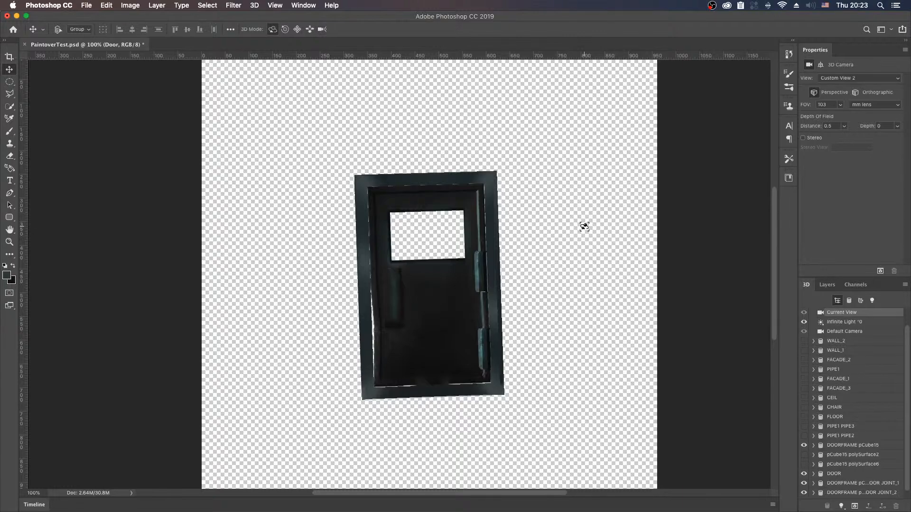
pyautogui.hotkey('shift', 'v')
pyautogui.moveTo(581, 209); pyautogui.dragTo(579, 215)
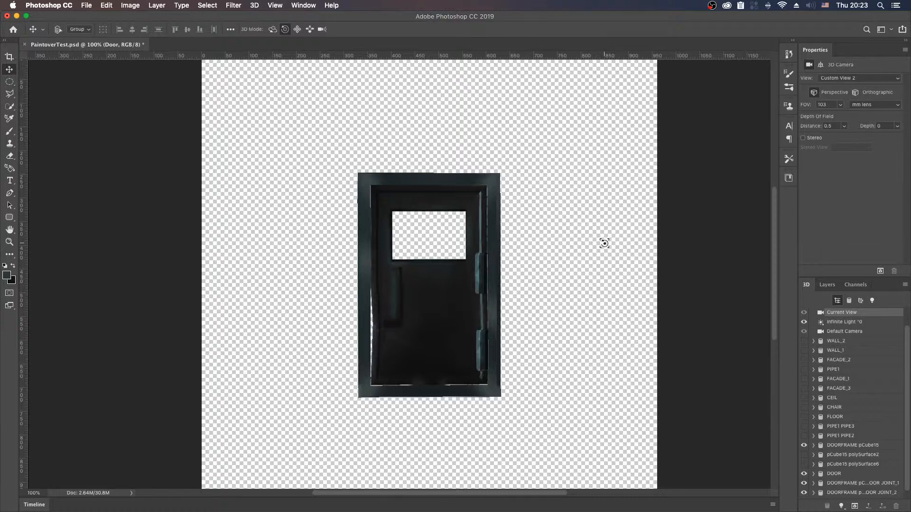
pyautogui.moveTo(604, 243); pyautogui.dragTo(604, 245)
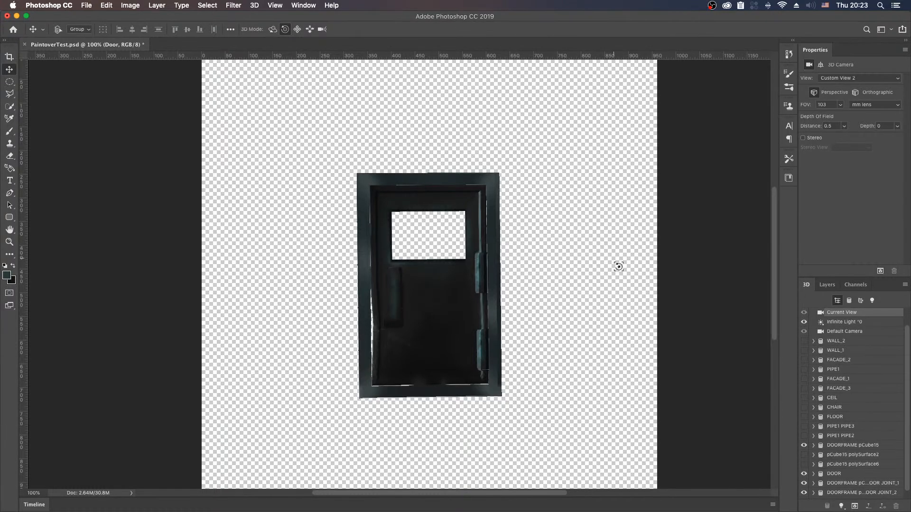
# Step: Check the door frame with the DOOR mesh temporarily hidden, and save and close PaintoverTest.psd
pyautogui.press('super+s')
pyautogui.click(803, 474)
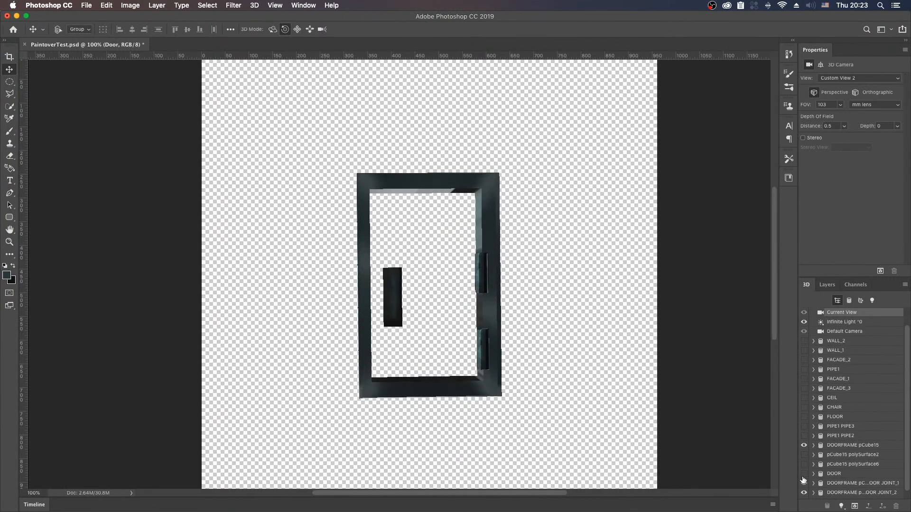
pyautogui.click(804, 474)
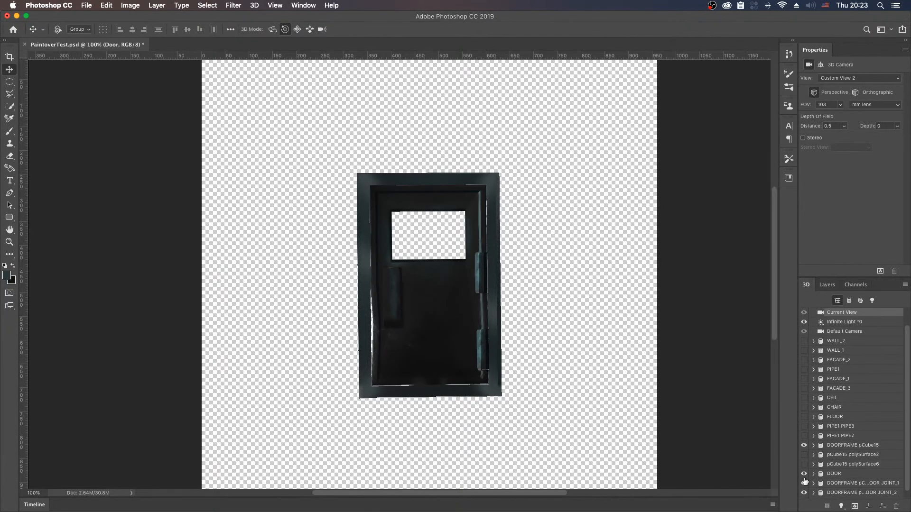
pyautogui.click(7, 16)
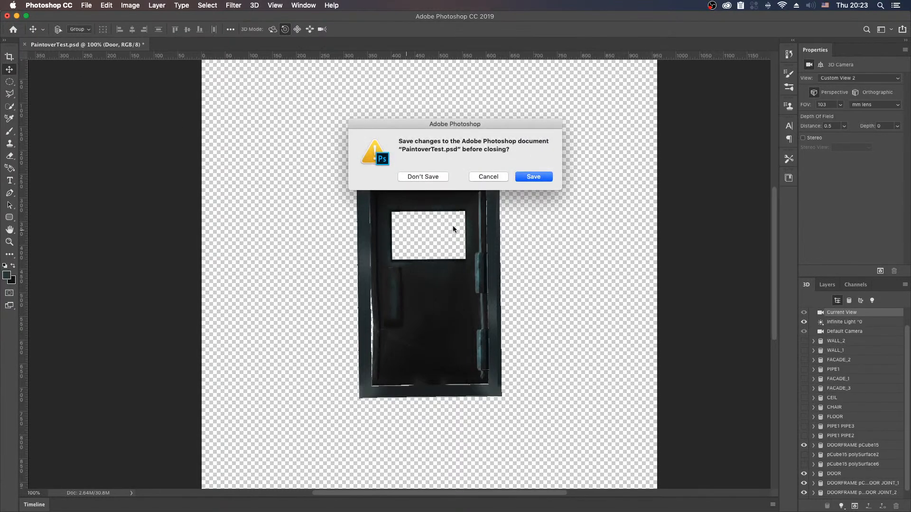
pyautogui.click(535, 177)
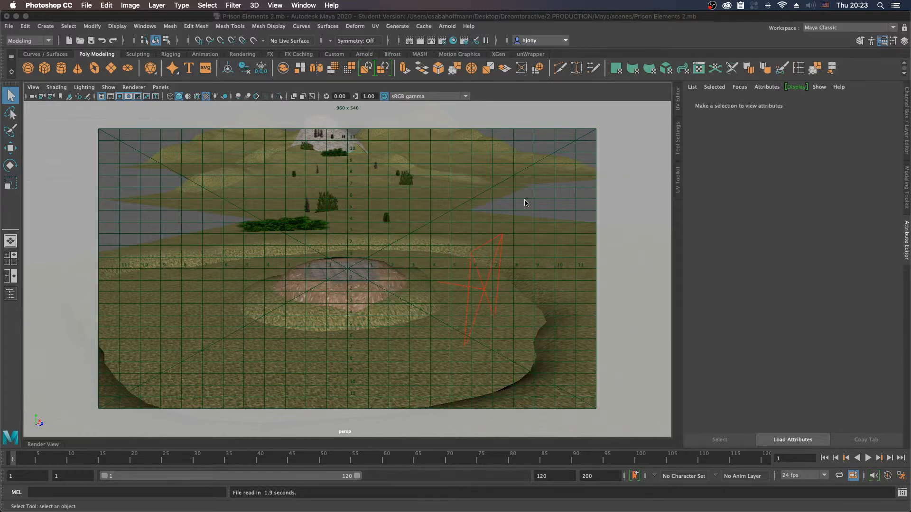
# Step: Switch to Maya and examine the rocky mound in the Prison Elements 2.mb landscape
pyautogui.keyDown('alt'); pyautogui.moveTo(560, 194); pyautogui.dragTo(468, 226); pyautogui.keyUp('alt')
pyautogui.click(546, 206)
pyautogui.click(558, 150)
pyautogui.scroll(1, 509, 193)
pyautogui.scroll(1, 458, 209)
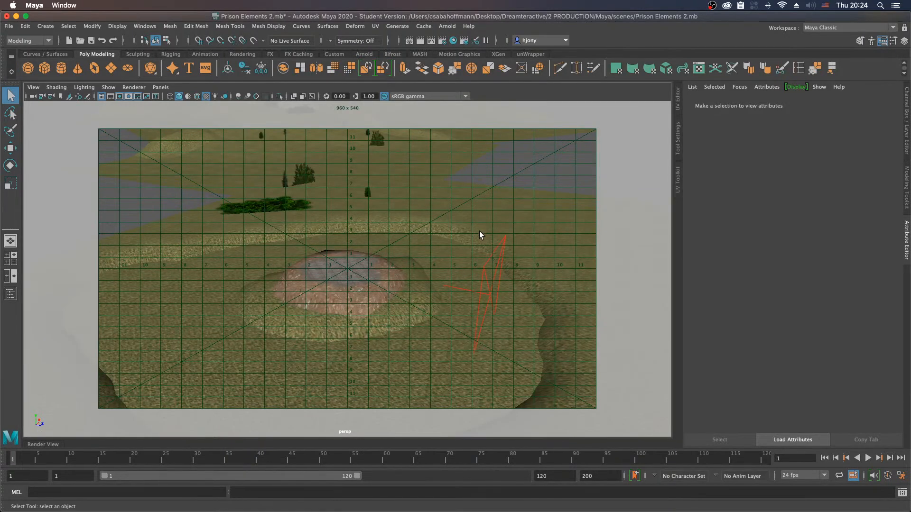
pyautogui.keyDown('alt'); pyautogui.moveTo(484, 228); pyautogui.dragTo(438, 246, button='middle'); pyautogui.keyUp('alt')
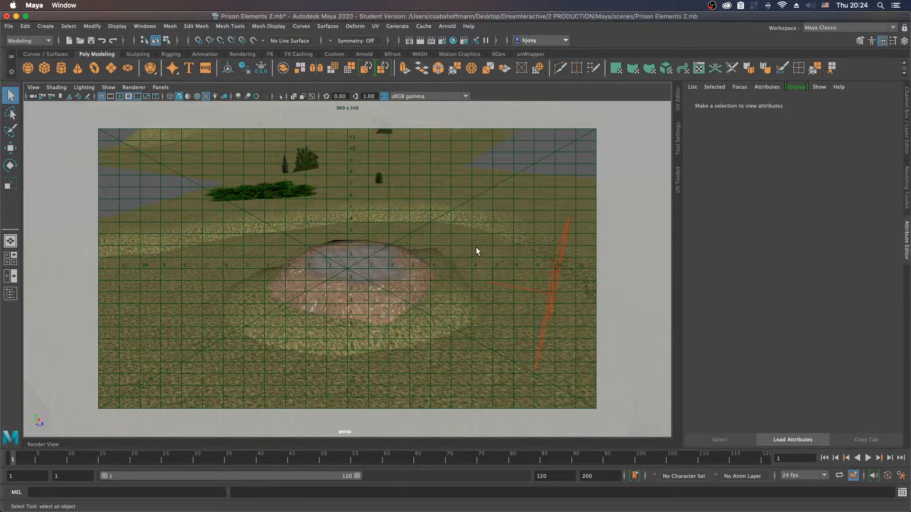
pyautogui.click(9, 27)
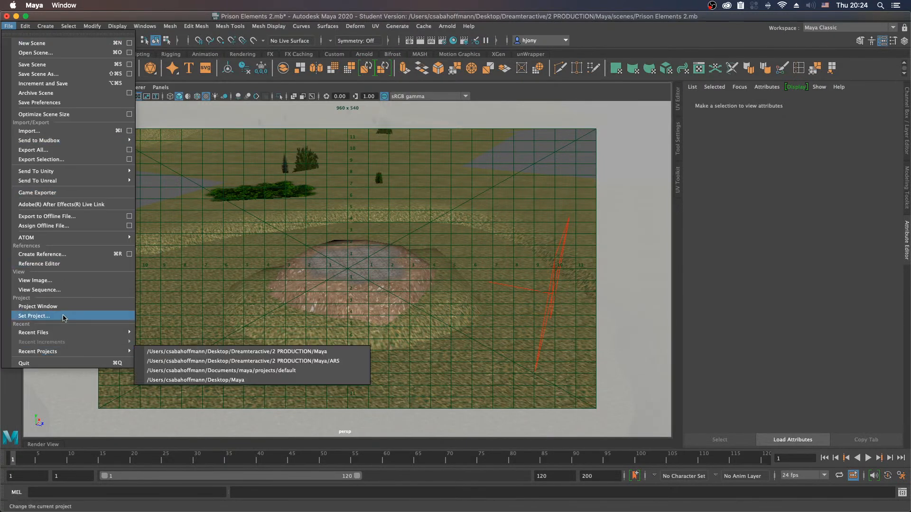
pyautogui.moveTo(25, 27)
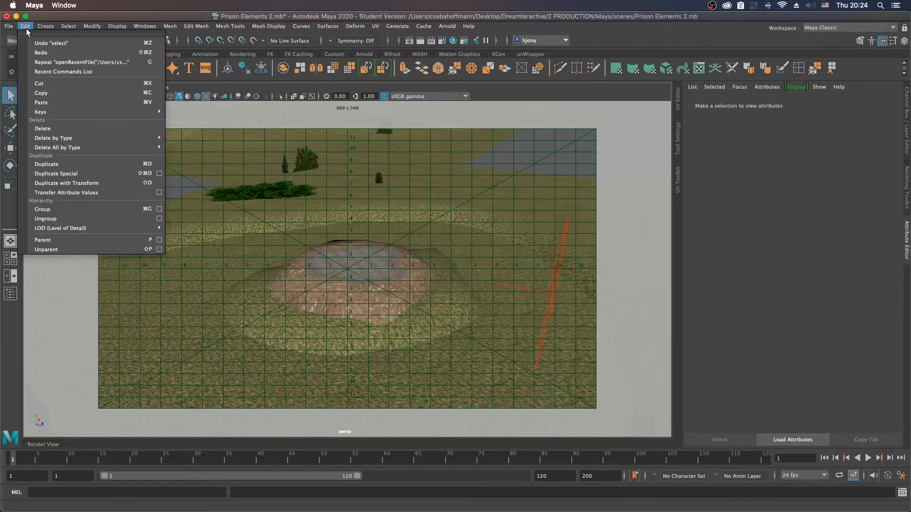
pyautogui.click(9, 27)
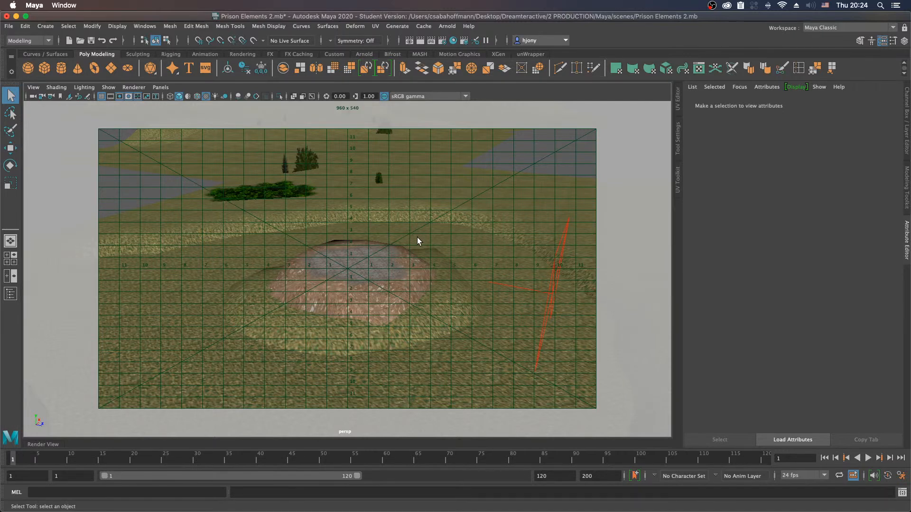
# Step: Turn off the gate mask, field chart and resolution gate overlays in the perspective viewport, with the gravel-topped mound in close view
pyautogui.keyDown('alt'); pyautogui.moveTo(418, 241); pyautogui.dragTo(408, 243); pyautogui.keyUp('alt')
pyautogui.moveTo(408, 243)
pyautogui.keyDown('alt'); pyautogui.mouseDown(button='middle')
pyautogui.moveTo(420, 244)
pyautogui.moveTo(416, 228)
pyautogui.moveTo(443, 242)
pyautogui.moveTo(437, 219)
pyautogui.moveTo(402, 248)
pyautogui.mouseUp(button='middle'); pyautogui.keyUp('alt')
pyautogui.keyDown('alt'); pyautogui.moveTo(401, 247); pyautogui.dragTo(402, 293); pyautogui.keyUp('alt')
pyautogui.keyDown('alt'); pyautogui.moveTo(367, 240); pyautogui.dragTo(361, 285, button='middle'); pyautogui.keyUp('alt')
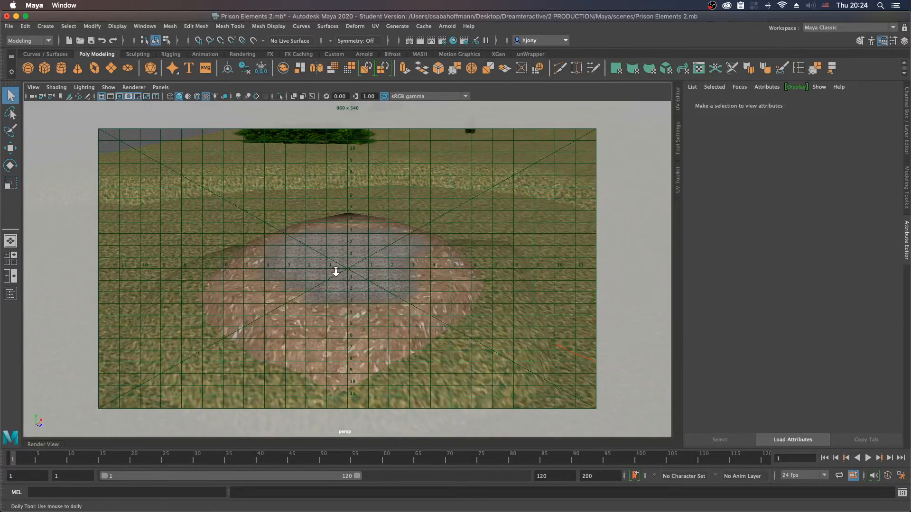
pyautogui.scroll(1, 336, 271)
pyautogui.click(400, 276)
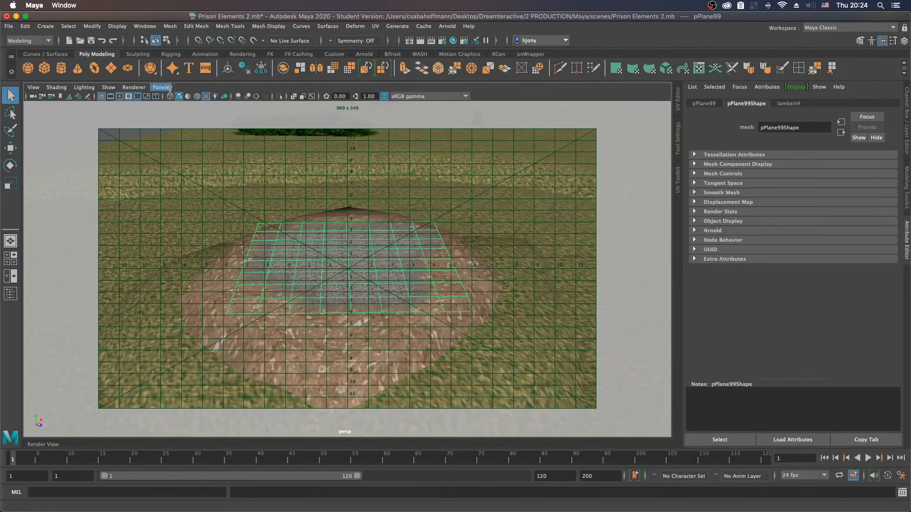
pyautogui.click(128, 96)
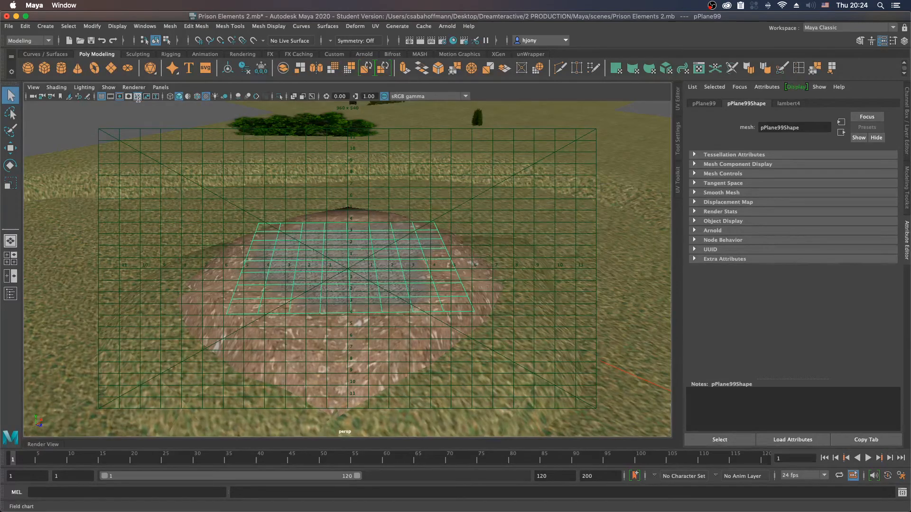
pyautogui.click(138, 96)
pyautogui.click(119, 97)
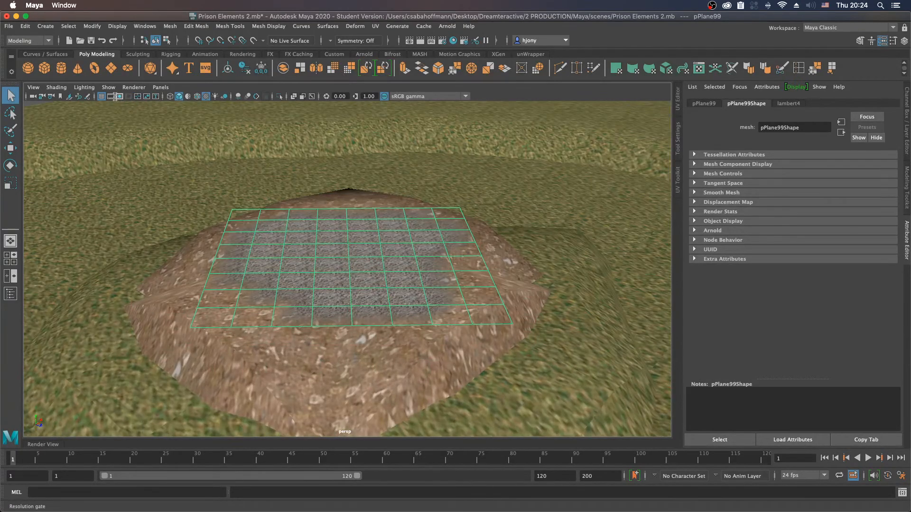
pyautogui.click(101, 97)
pyautogui.scroll(3, 429, 273)
pyautogui.keyDown('alt'); pyautogui.moveTo(459, 273); pyautogui.dragTo(350, 260, button='right'); pyautogui.keyUp('alt')
pyautogui.keyDown('alt'); pyautogui.moveTo(350, 260); pyautogui.dragTo(386, 285); pyautogui.keyUp('alt')
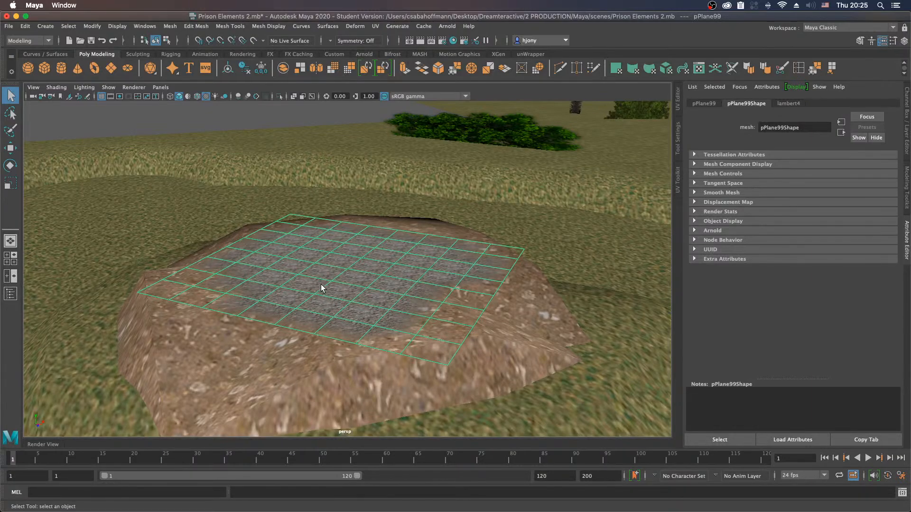
pyautogui.keyDown('alt'); pyautogui.moveTo(321, 284); pyautogui.dragTo(342, 302); pyautogui.keyUp('alt')
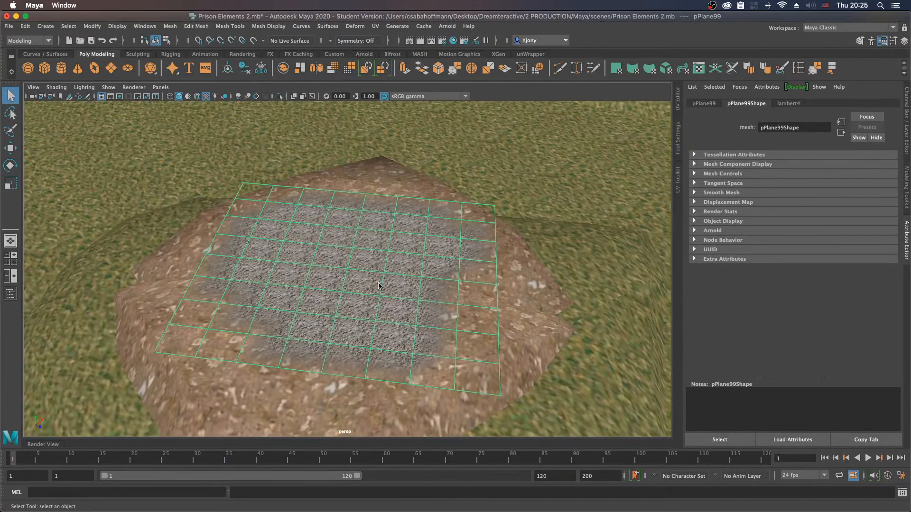
pyautogui.keyDown('shift'); pyautogui.rightClick(379, 283); pyautogui.keyUp('shift')
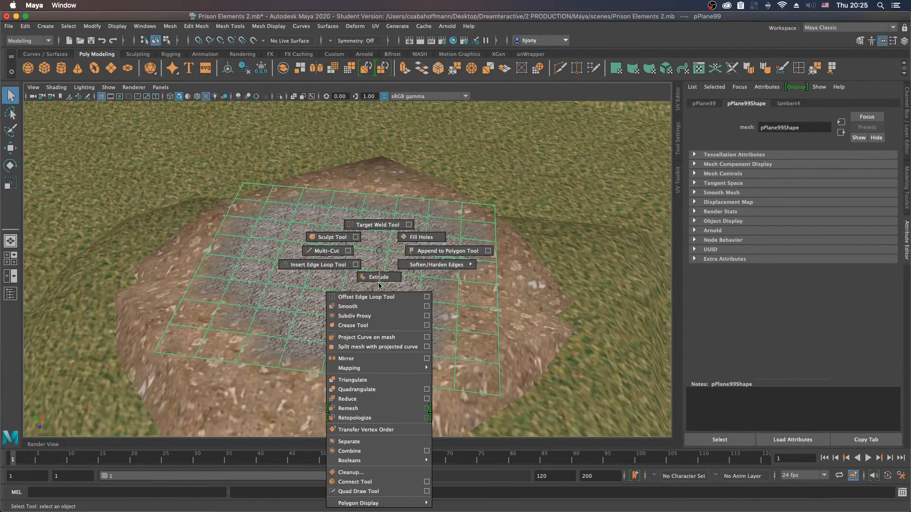
pyautogui.click(381, 253)
pyautogui.rightClick(380, 243)
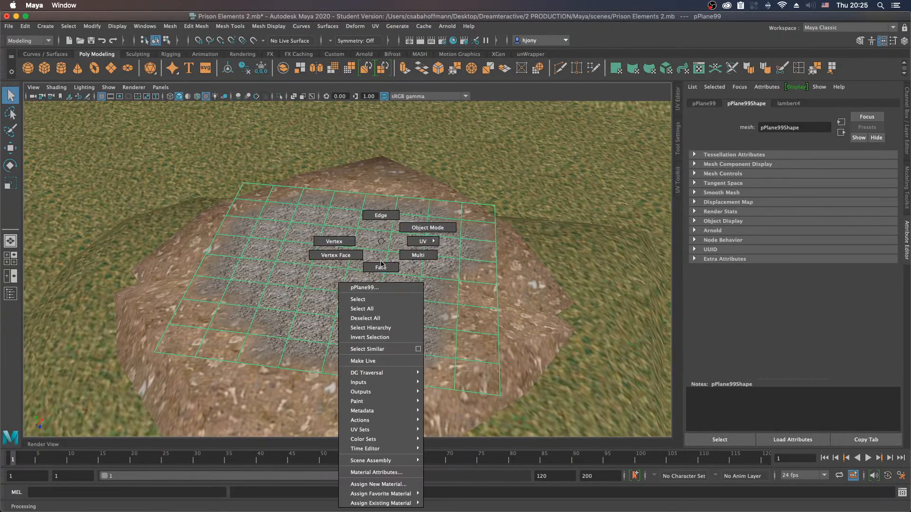
pyautogui.click(380, 243)
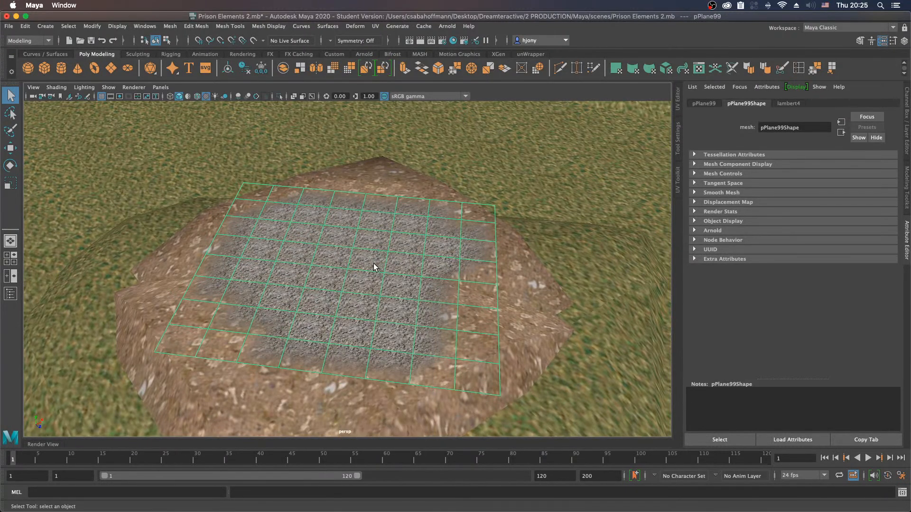
pyautogui.keyDown('alt'); pyautogui.moveTo(351, 274); pyautogui.dragTo(341, 271); pyautogui.keyUp('alt')
# Step: Deselect the gravel plane, create a polygon cube and snap it onto the middle of the gravel patch
pyautogui.click(188, 107)
pyautogui.keyDown('shift'); pyautogui.rightClick(364, 278); pyautogui.keyUp('shift')
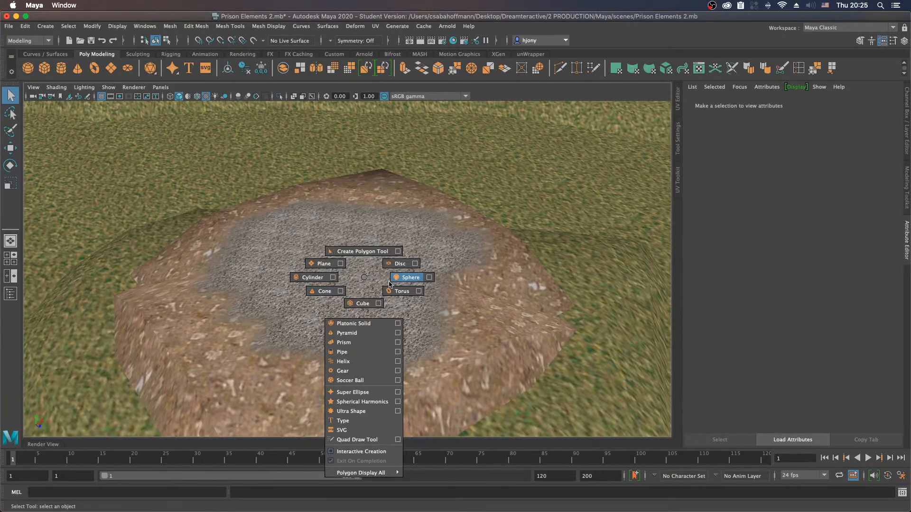
pyautogui.click(363, 302)
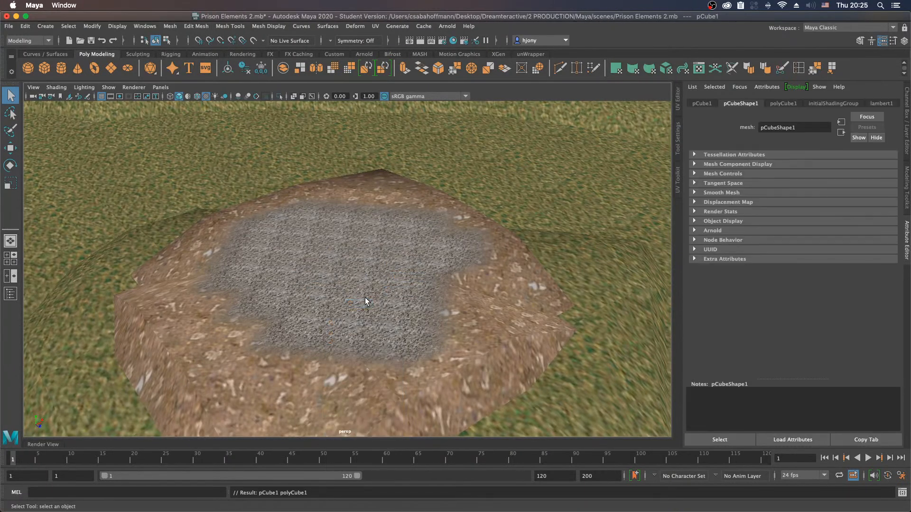
pyautogui.press('w')
pyautogui.press('v')
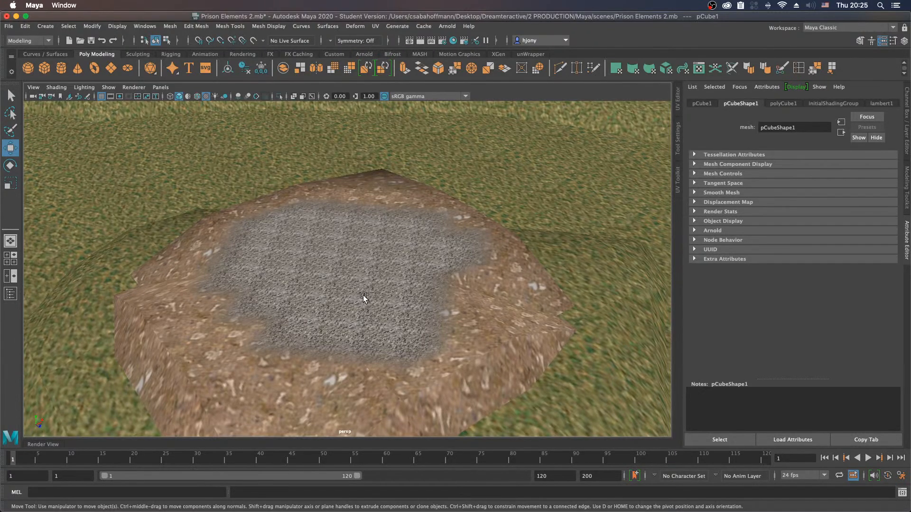
pyautogui.press('v')
pyautogui.press('v')
pyautogui.moveTo(361, 289)
pyautogui.mouseDown(button='middle')
pyautogui.moveTo(352, 306)
pyautogui.moveTo(349, 293)
pyautogui.mouseUp(button='middle')
pyautogui.keyDown('alt'); pyautogui.moveTo(352, 316); pyautogui.dragTo(353, 309); pyautogui.keyUp('alt')
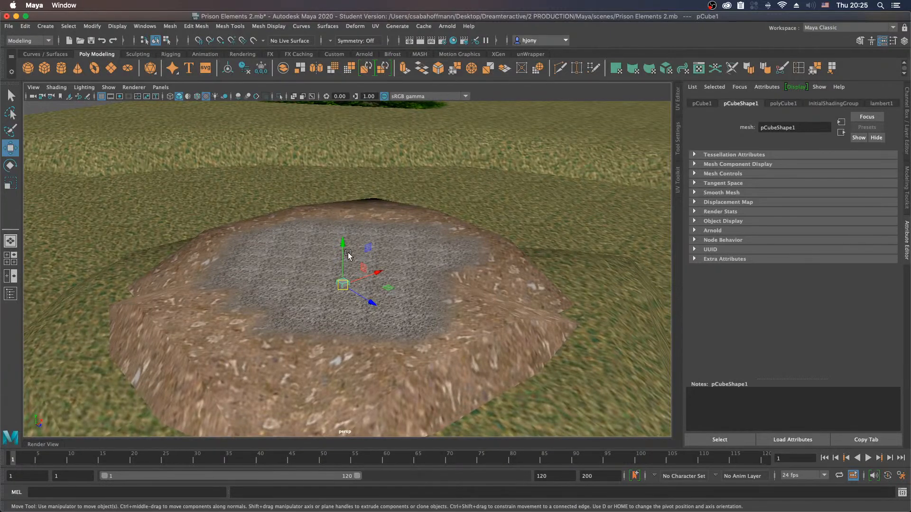
# Step: Scale the cube uniformly to about 1.2 and undo a trial narrowing along its X axis
pyautogui.press('f')
pyautogui.moveTo(315, 269)
pyautogui.keyDown('alt'); pyautogui.mouseDown()
pyautogui.moveTo(325, 280)
pyautogui.moveTo(307, 271)
pyautogui.mouseUp(); pyautogui.keyUp('alt')
pyautogui.keyDown('alt'); pyautogui.moveTo(488, 277); pyautogui.dragTo(357, 274, button='right'); pyautogui.keyUp('alt')
pyautogui.keyDown('alt'); pyautogui.moveTo(357, 274); pyautogui.dragTo(383, 274); pyautogui.keyUp('alt')
pyautogui.keyDown('alt'); pyautogui.moveTo(409, 269); pyautogui.dragTo(227, 259, button='right'); pyautogui.keyUp('alt')
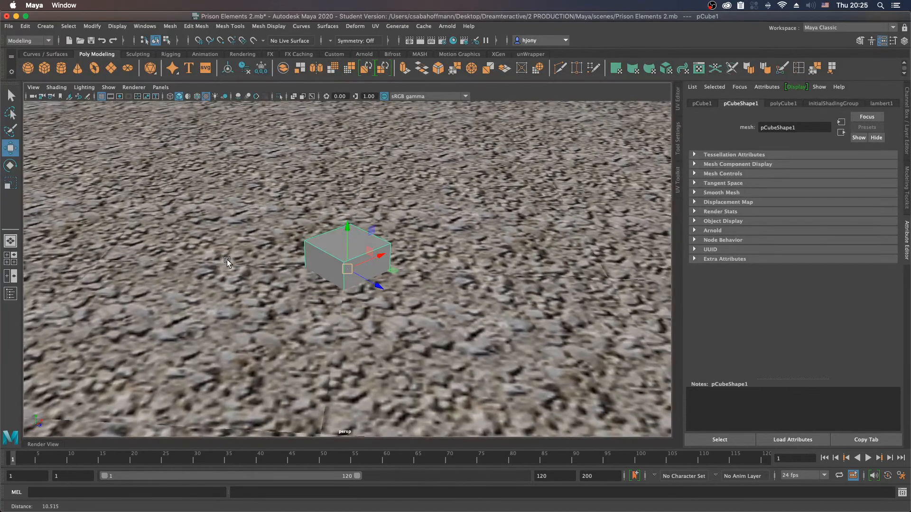
pyautogui.keyDown('alt'); pyautogui.moveTo(353, 290); pyautogui.dragTo(344, 295); pyautogui.keyUp('alt')
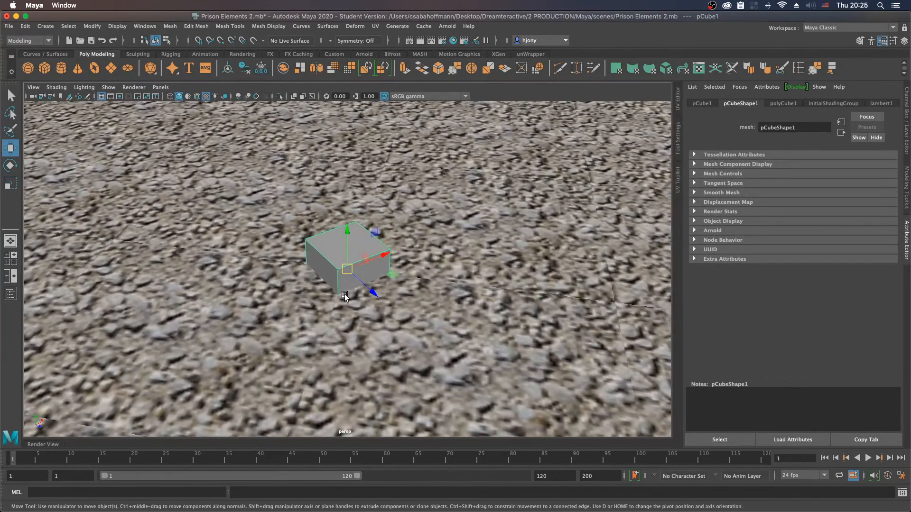
pyautogui.press('r')
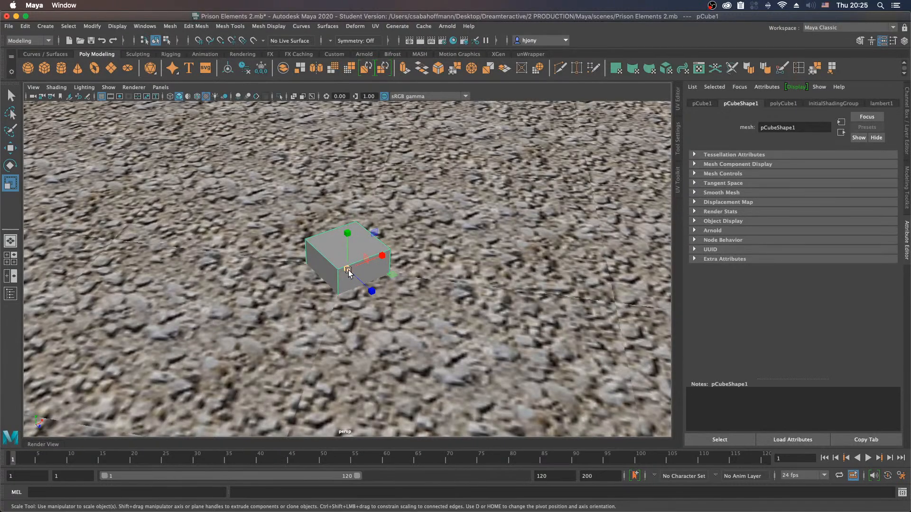
pyautogui.moveTo(348, 269)
pyautogui.mouseDown()
pyautogui.moveTo(372, 259)
pyautogui.moveTo(355, 266)
pyautogui.mouseUp()
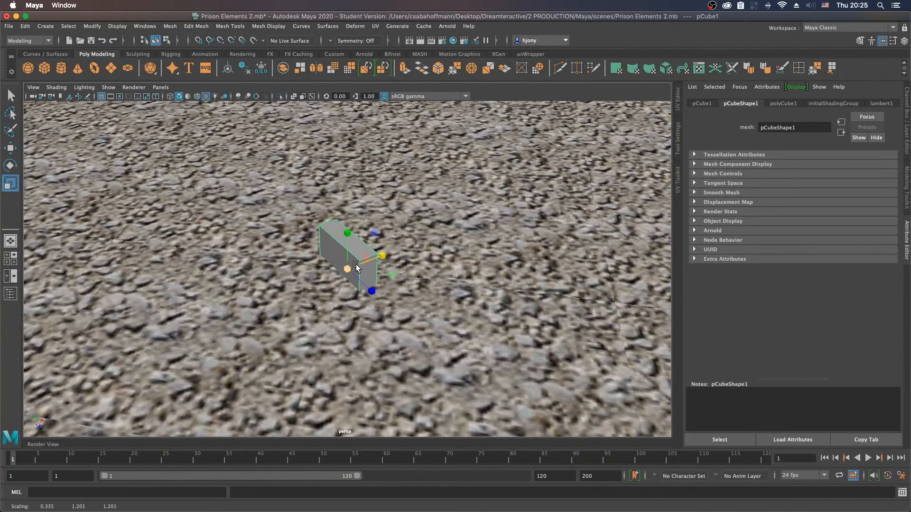
pyautogui.hotkey('ctrl', 'z')
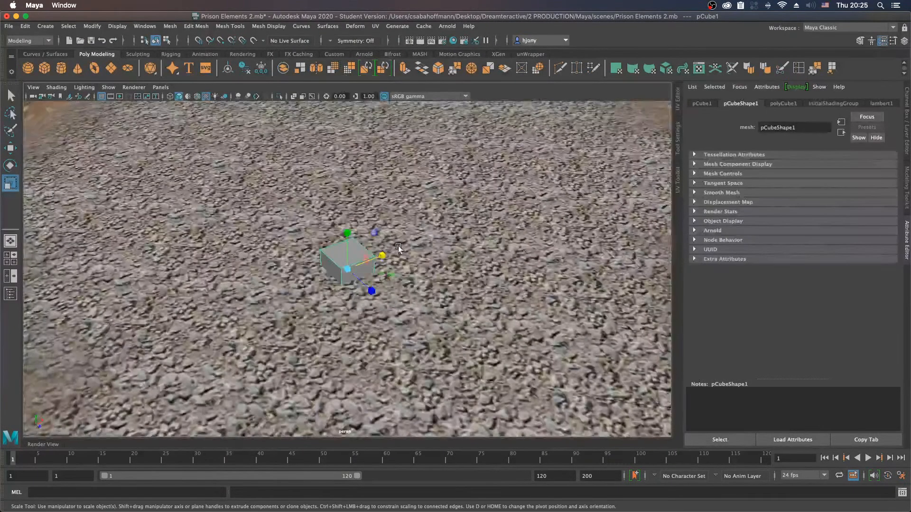
# Step: Raise the cube to a Y position of 6.400 and move it across the gravel patch
pyautogui.scroll(-5, 397, 245)
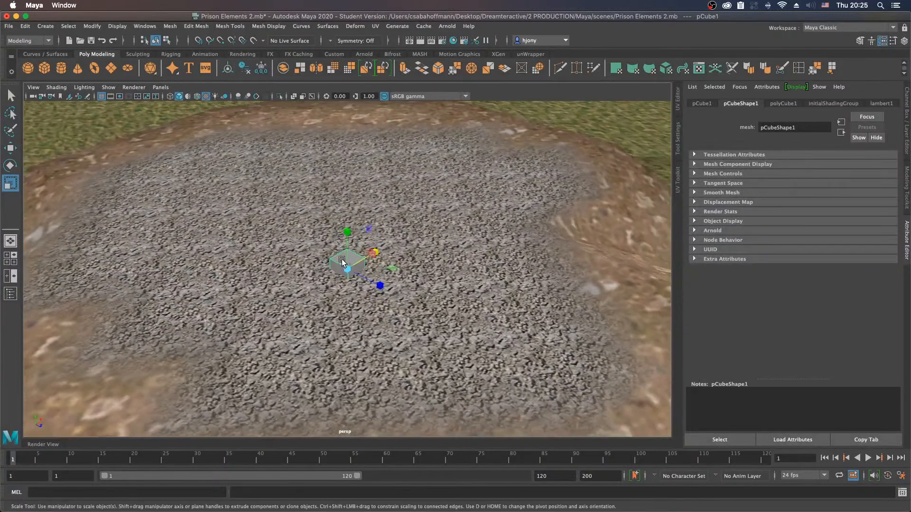
pyautogui.press('w')
pyautogui.moveTo(347, 232)
pyautogui.mouseDown()
pyautogui.moveTo(347, 213)
pyautogui.moveTo(350, 224)
pyautogui.mouseUp()
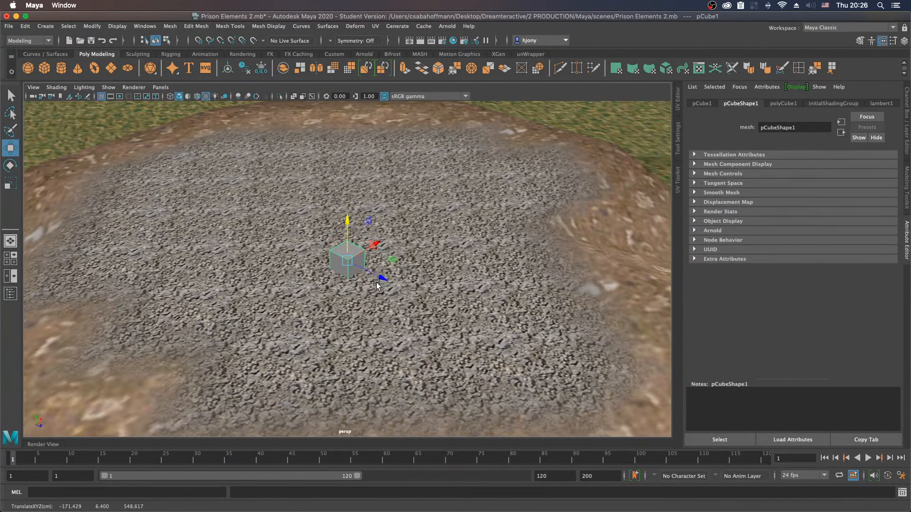
pyautogui.keyDown('alt'); pyautogui.moveTo(357, 291); pyautogui.dragTo(242, 197); pyautogui.keyUp('alt')
# Step: Move the cube's pivot down to the centre of its base
pyautogui.press('r')
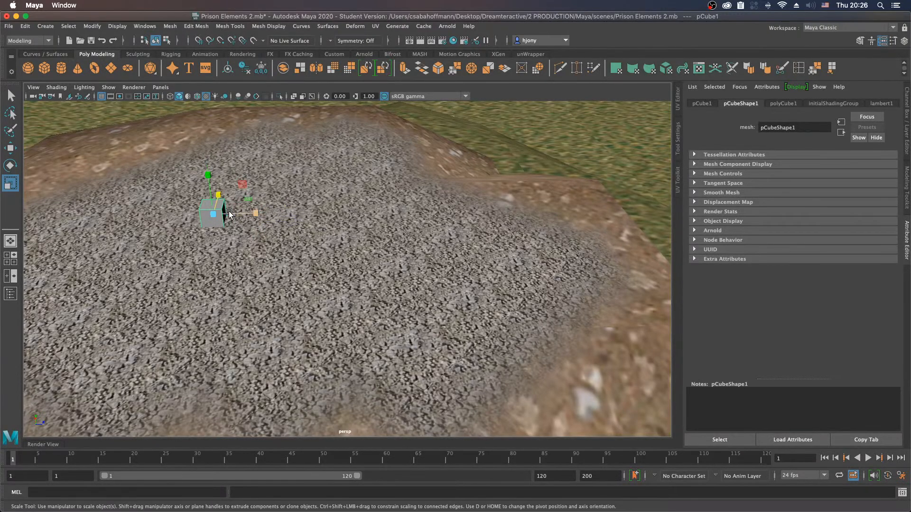
pyautogui.press('w')
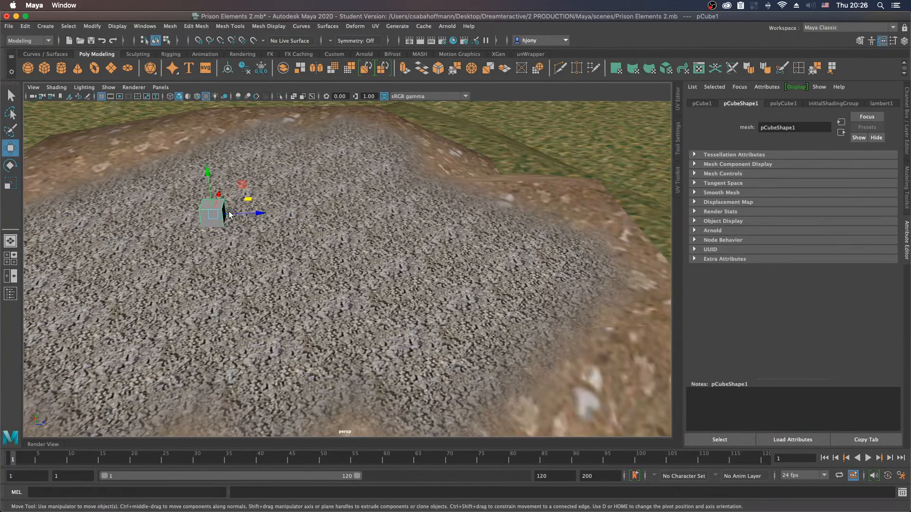
pyautogui.press('d')
pyautogui.press('v')
pyautogui.moveTo(207, 179); pyautogui.dragTo(220, 227)
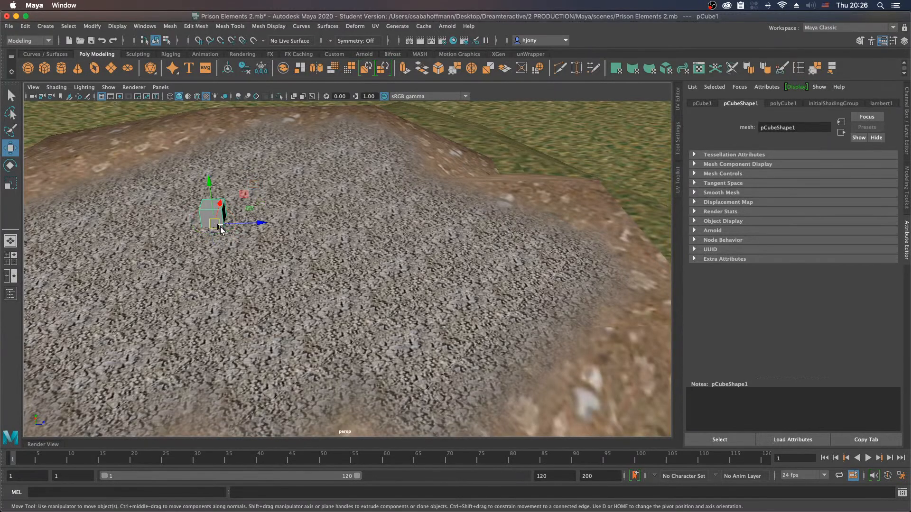
# Step: Rotate the cube -45 degrees about Y and scale it into a long block of about 8.054 by 2.747 by 2.747
pyautogui.press('r')
pyautogui.moveTo(211, 225); pyautogui.dragTo(214, 243)
pyautogui.press('e')
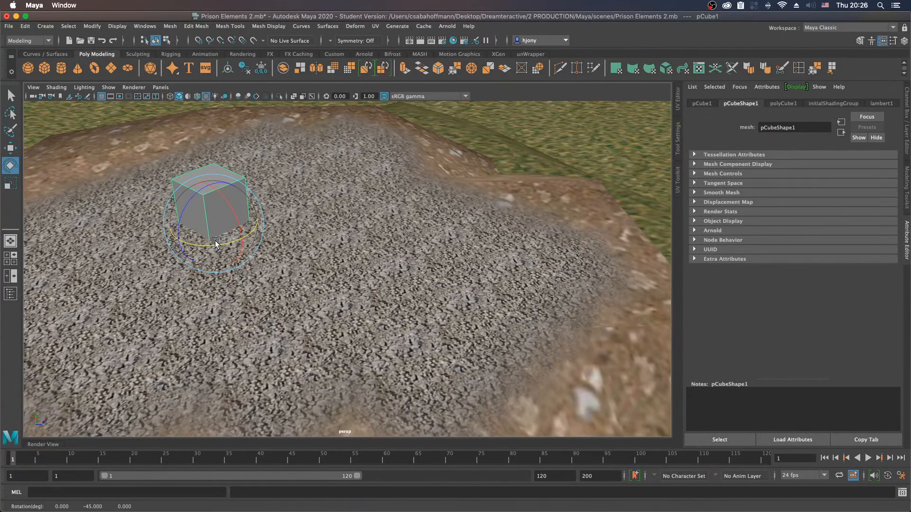
pyautogui.press('r')
pyautogui.moveTo(251, 211); pyautogui.dragTo(339, 208)
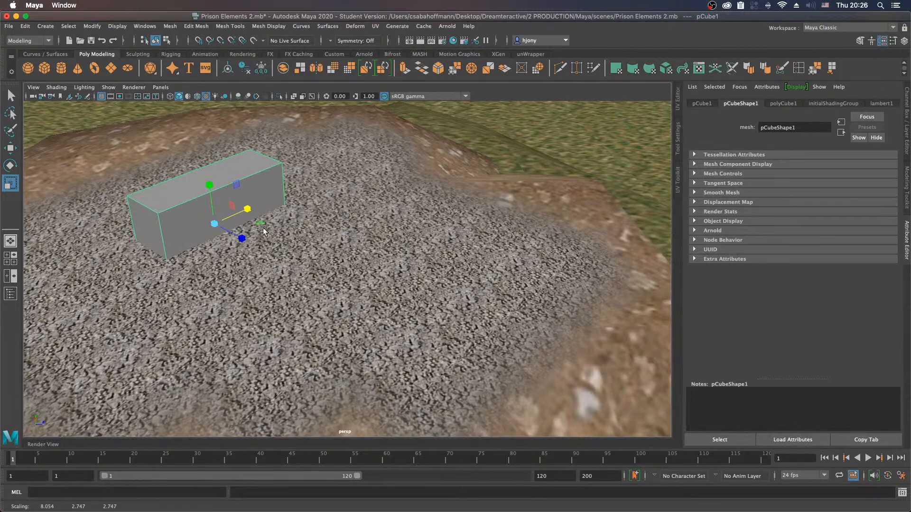
# Step: Change the Move tool's axis orientation from World to the block's own axes
pyautogui.press('w')
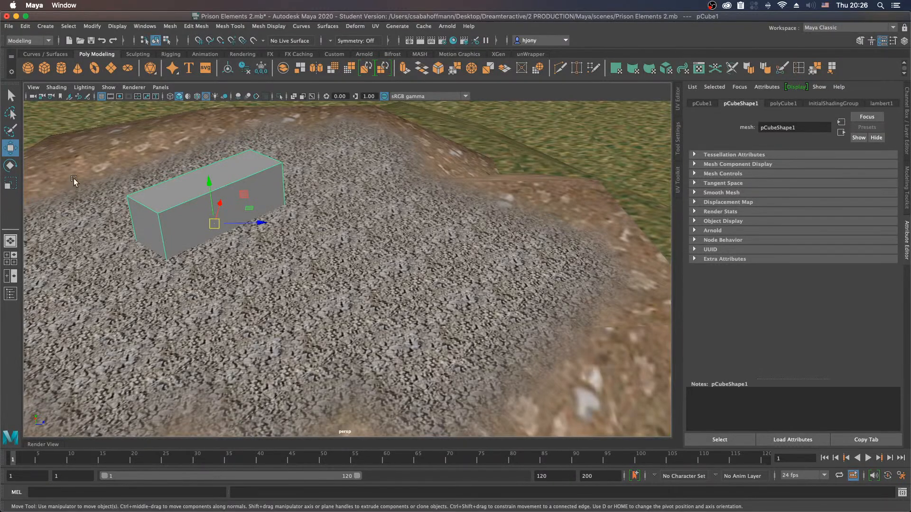
pyautogui.doubleClick(10, 149)
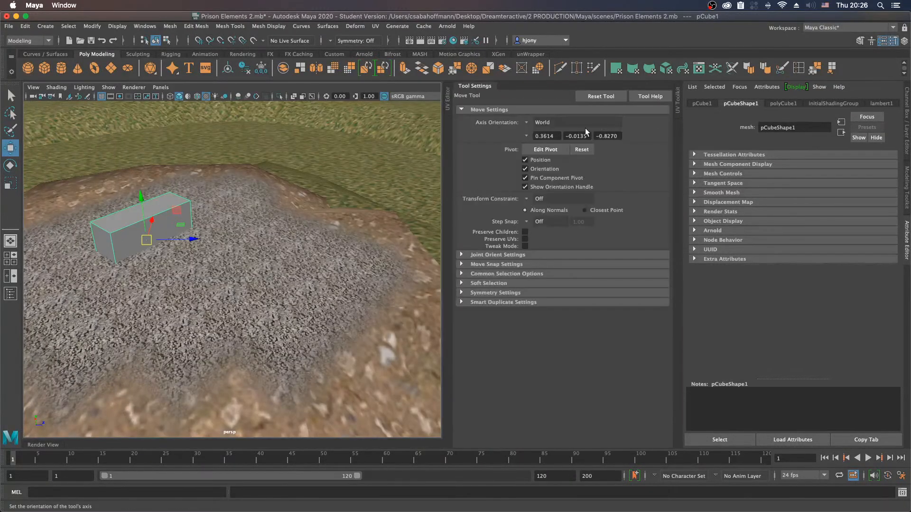
pyautogui.click(528, 124)
pyautogui.click(545, 130)
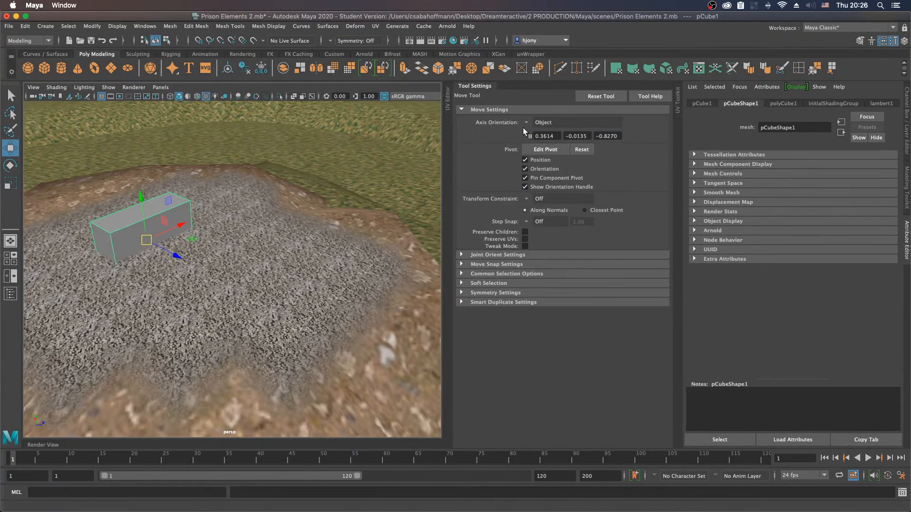
pyautogui.click(485, 83)
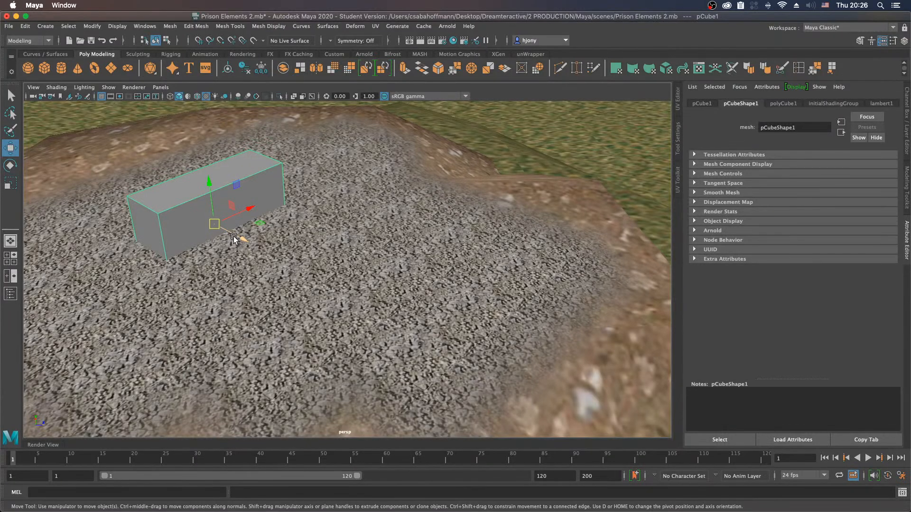
# Step: Duplicate the long block, turn the copy perpendicular to the original about Y and place it beside the first block, leaving a gap
pyautogui.hotkey('ctrl', 'd')
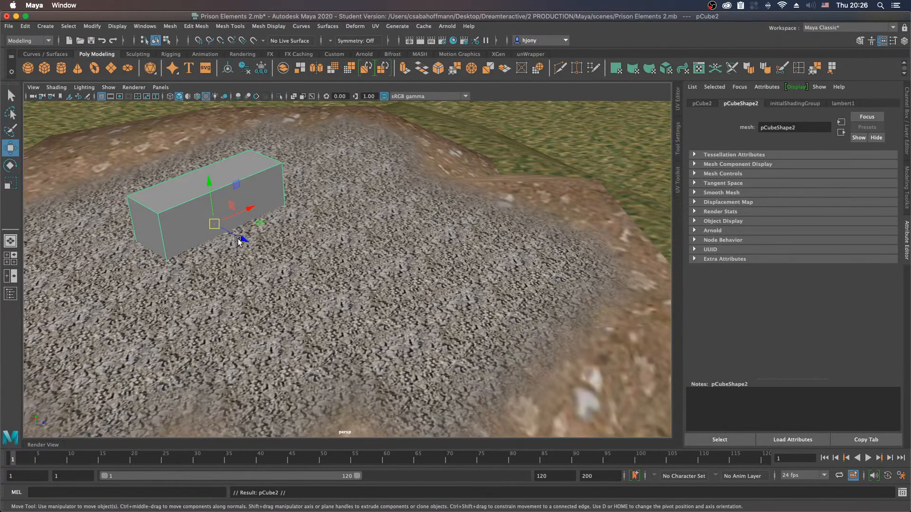
pyautogui.moveTo(235, 239); pyautogui.dragTo(324, 276)
pyautogui.press('e')
pyautogui.moveTo(339, 284); pyautogui.dragTo(345, 246)
pyautogui.press('w')
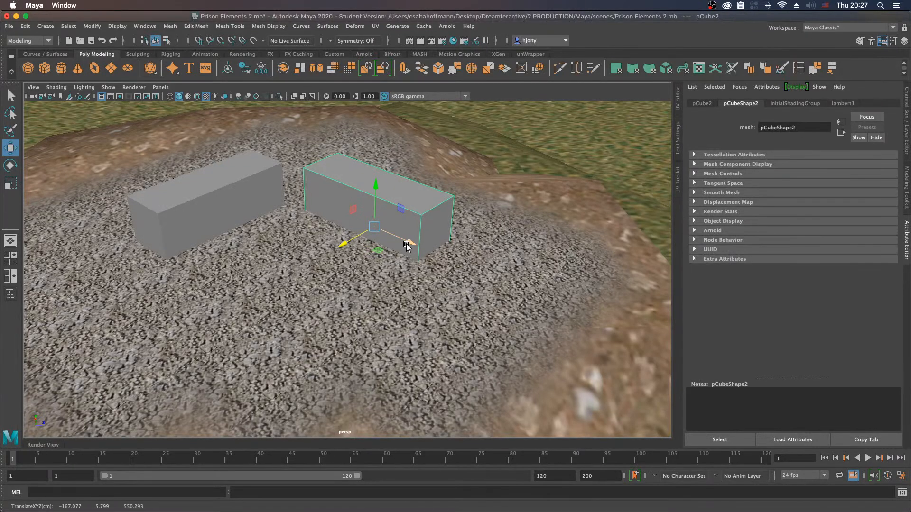
pyautogui.moveTo(346, 243); pyautogui.dragTo(358, 244)
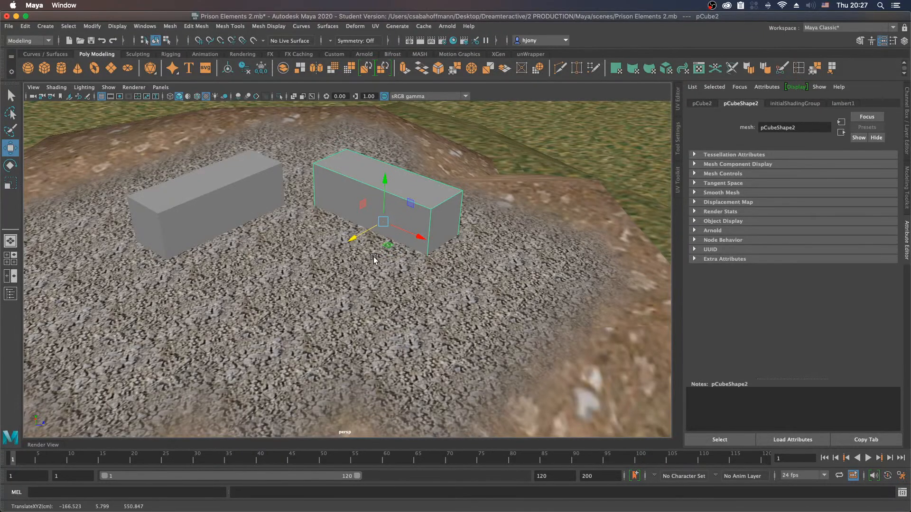
# Step: Create a polygon cylinder and snap it from the origin onto the gravel near the blocks at a Y position of 5.912
pyautogui.click(66, 68)
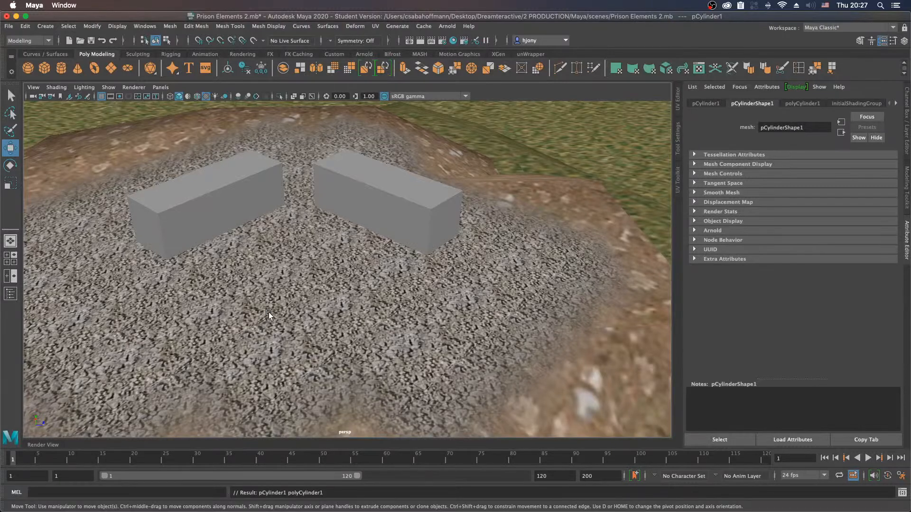
pyautogui.moveTo(289, 297); pyautogui.dragTo(336, 304, button='middle')
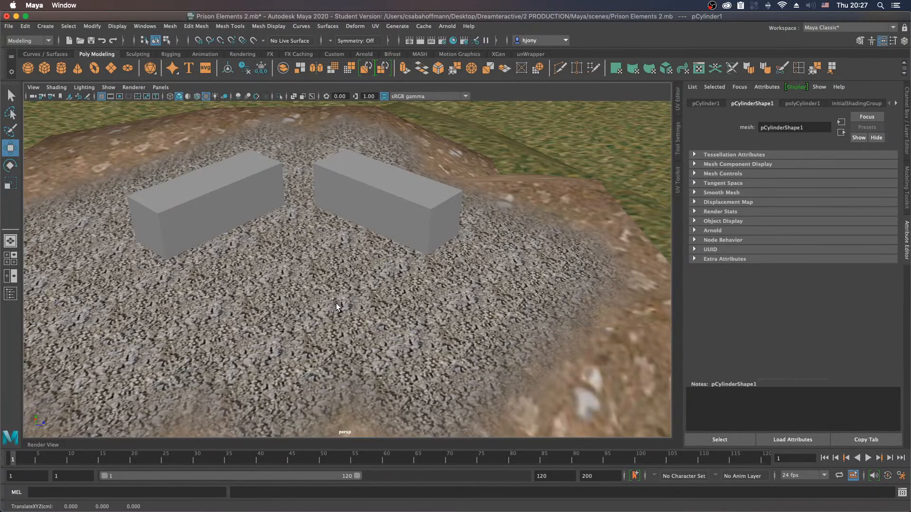
pyautogui.press('v')
pyautogui.keyDown('alt'); pyautogui.moveTo(330, 310); pyautogui.dragTo(280, 207); pyautogui.keyUp('alt')
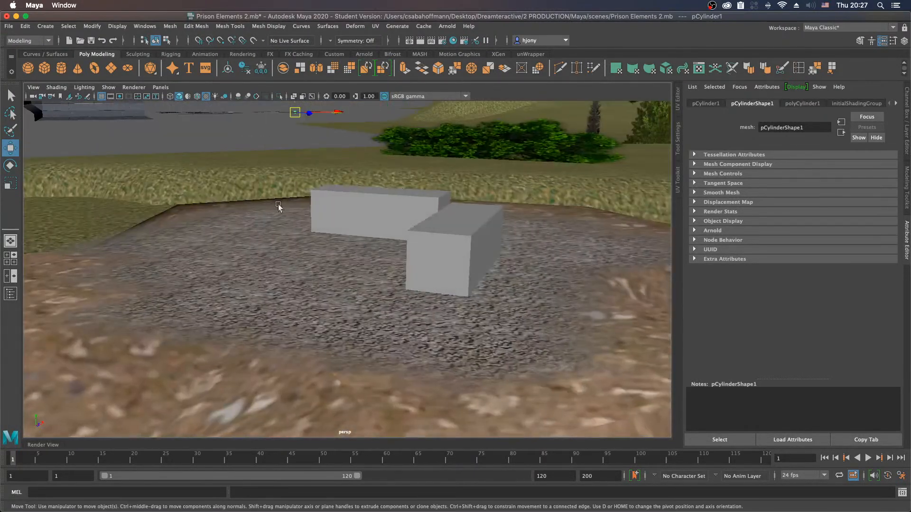
pyautogui.press('v')
pyautogui.moveTo(311, 261)
pyautogui.mouseDown(button='middle')
pyautogui.moveTo(300, 282)
pyautogui.moveTo(315, 277)
pyautogui.mouseUp(button='middle')
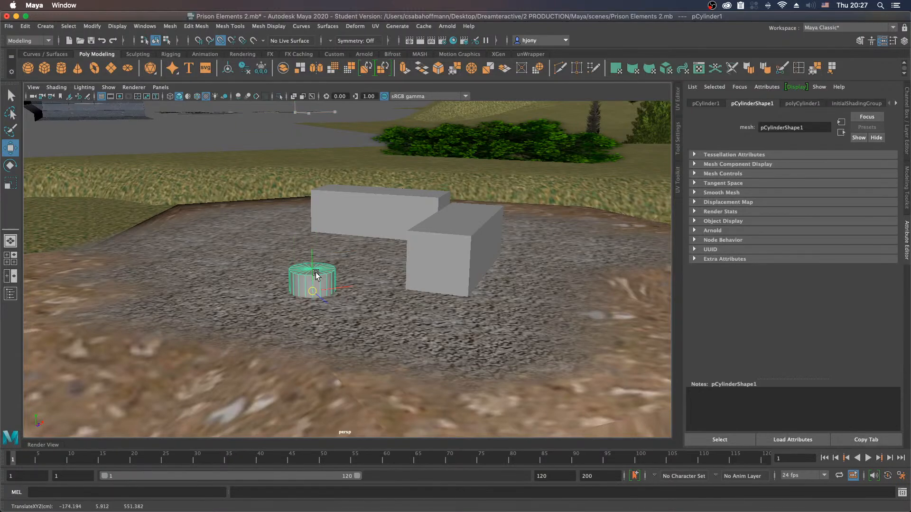
# Step: Slide the cylinder across the gravel to the open area between the blocks, at X -172.413 and Z 546.609
pyautogui.keyDown('alt'); pyautogui.moveTo(205, 258); pyautogui.dragTo(326, 299); pyautogui.keyUp('alt')
pyautogui.keyDown('alt'); pyautogui.moveTo(326, 299); pyautogui.dragTo(345, 301, button='right'); pyautogui.keyUp('alt')
pyautogui.keyDown('alt'); pyautogui.moveTo(346, 301); pyautogui.dragTo(354, 301, button='middle'); pyautogui.keyUp('alt')
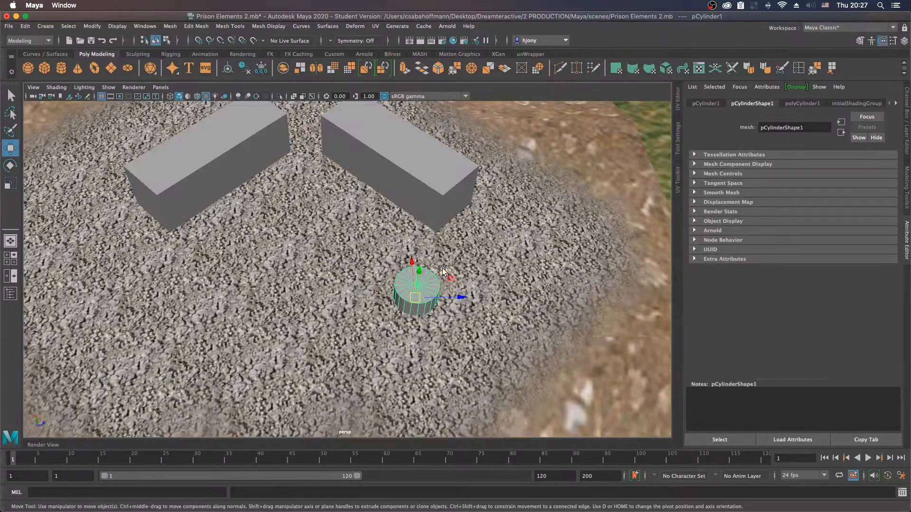
pyautogui.moveTo(443, 270); pyautogui.dragTo(338, 241)
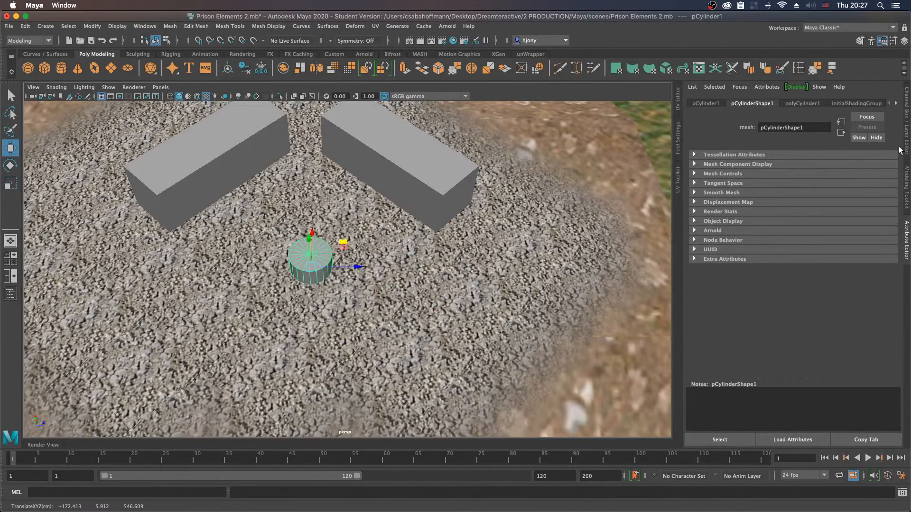
# Step: Set the cylinder's Subdivisions Axis to 6 to turn it into a hexagonal prism
pyautogui.click(906, 122)
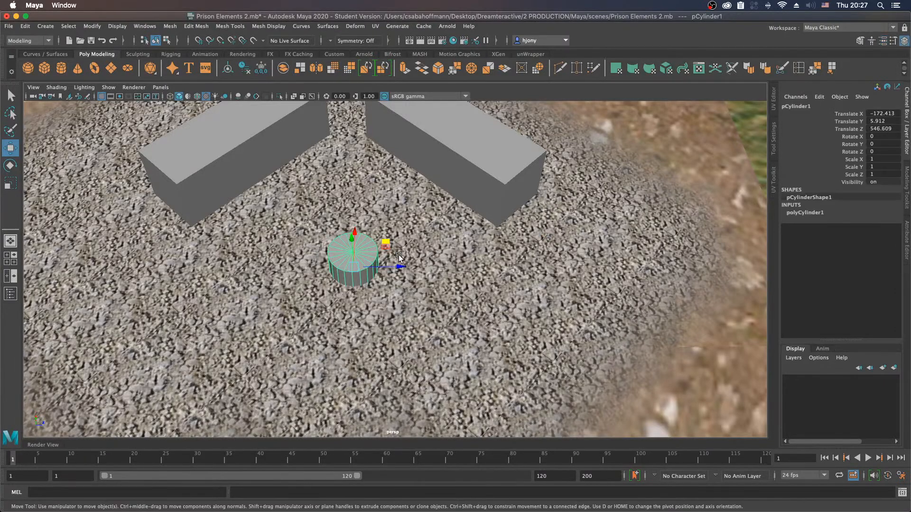
pyautogui.click(806, 213)
pyautogui.doubleClick(875, 236)
pyautogui.click(854, 235)
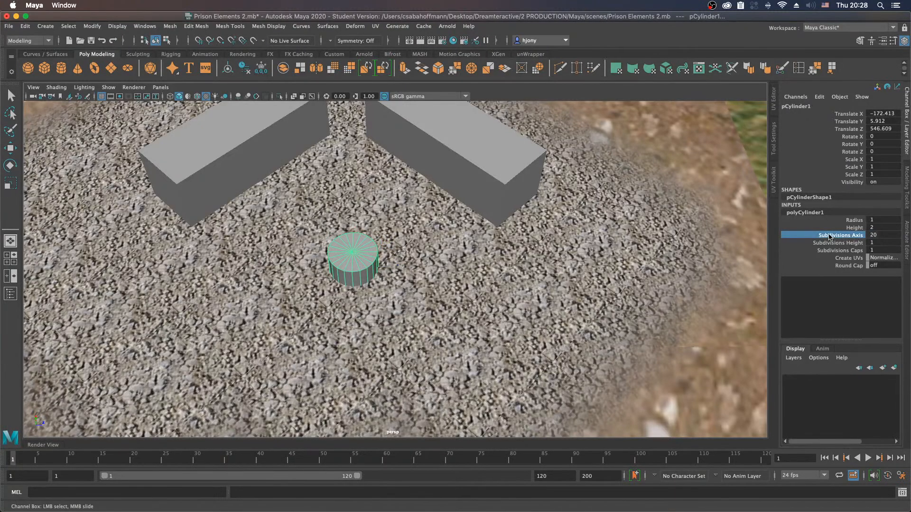
pyautogui.doubleClick(879, 233)
pyautogui.write('3')
pyautogui.press('Return')
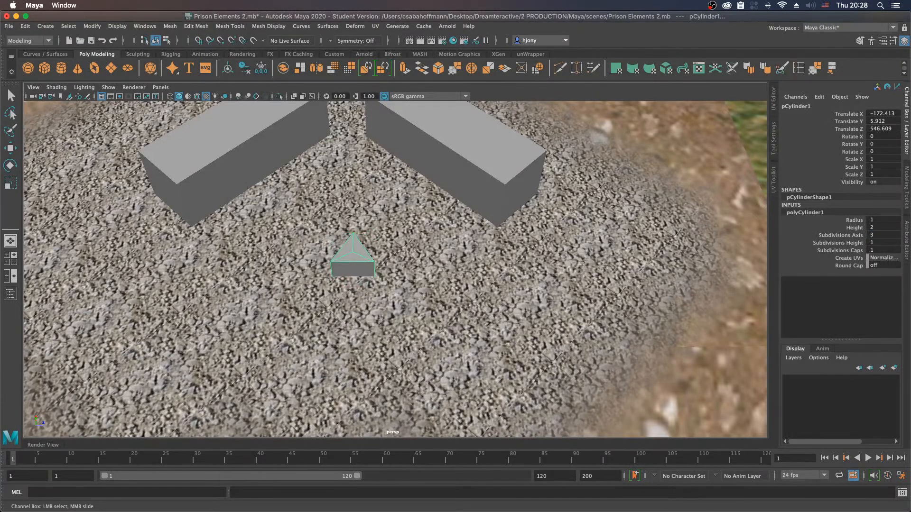
pyautogui.moveTo(879, 236)
pyautogui.keyDown('ctrl'); pyautogui.mouseDown()
pyautogui.moveTo(889, 236)
pyautogui.moveTo(881, 235)
pyautogui.mouseUp(); pyautogui.keyUp('ctrl')
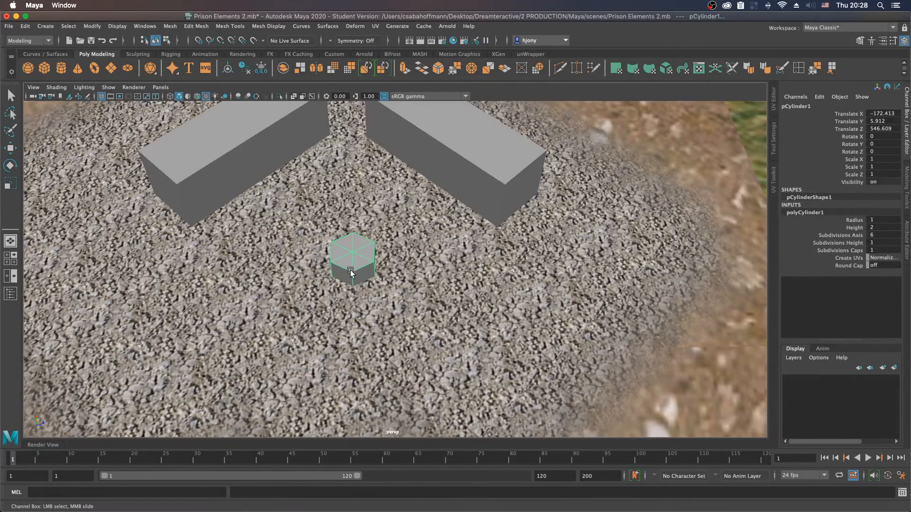
# Step: Flatten the hexagonal prism to a Y scale of 0.17 and raise it to a Y position of 7.208
pyautogui.press('w')
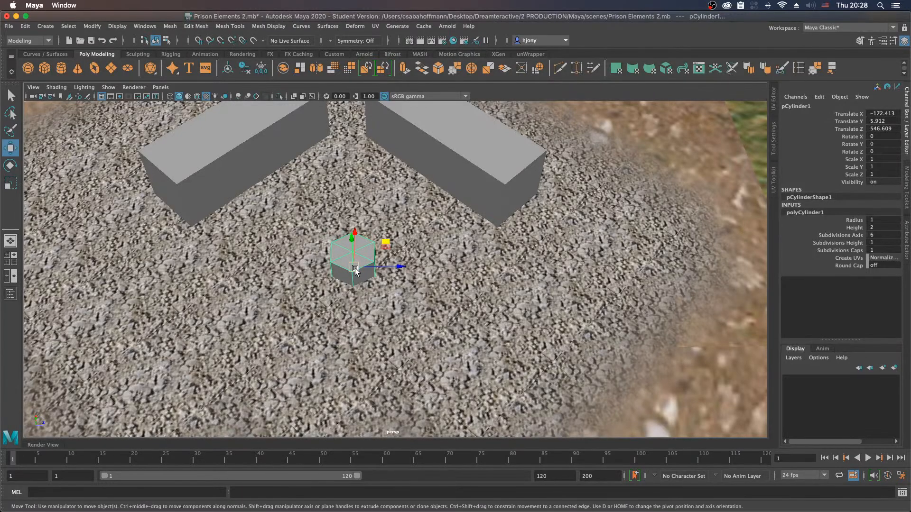
pyautogui.press('r')
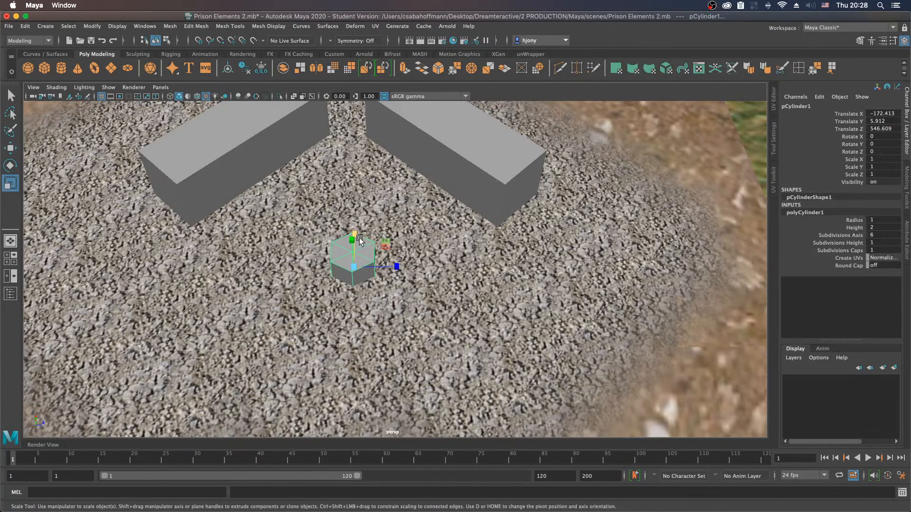
pyautogui.keyDown('alt'); pyautogui.moveTo(375, 266); pyautogui.dragTo(356, 212); pyautogui.keyUp('alt')
pyautogui.press('w')
pyautogui.press('r')
pyautogui.press('w')
# Step: Move the hexagonal slab to X -175.172, Z 540.058 and enlarge it uniformly to a scale of 2.231, 0.379, 2.231
pyautogui.keyDown('alt'); pyautogui.moveTo(477, 250); pyautogui.dragTo(406, 274); pyautogui.keyUp('alt')
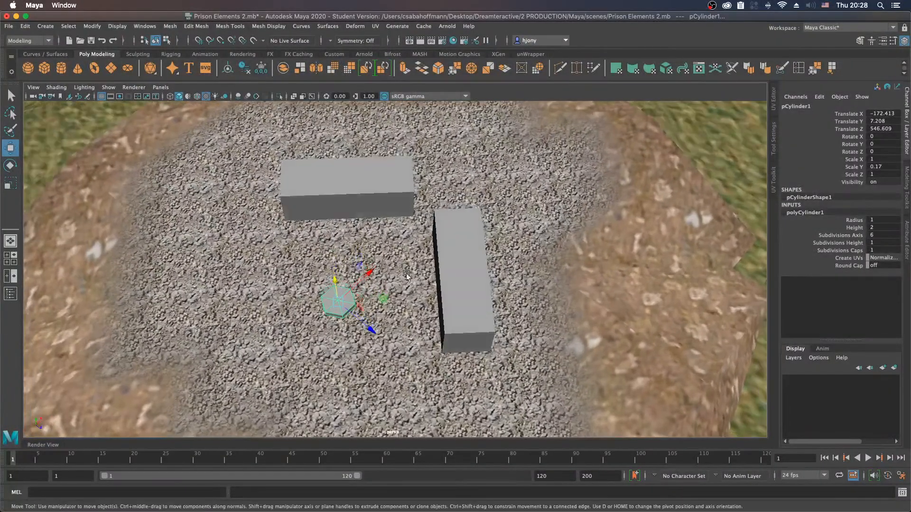
pyautogui.moveTo(383, 302); pyautogui.dragTo(270, 266, button='middle')
pyautogui.press('r')
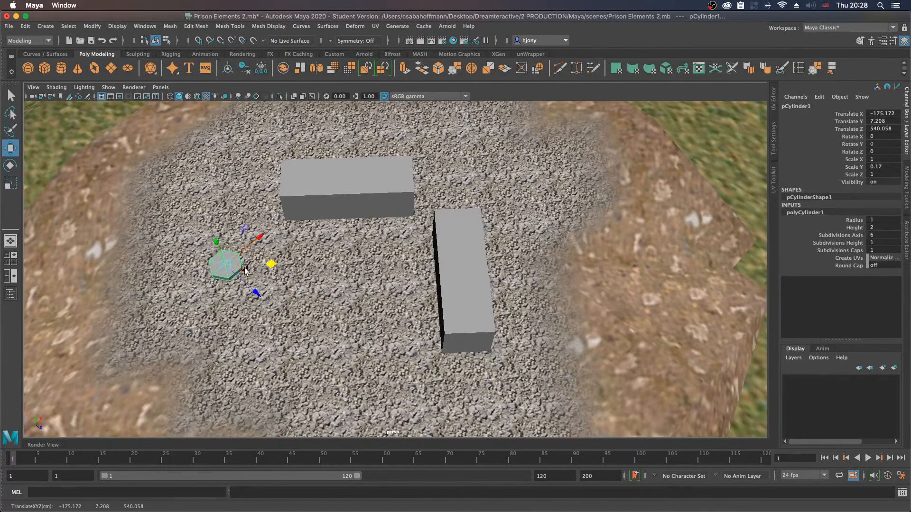
pyautogui.moveTo(227, 267); pyautogui.dragTo(255, 268)
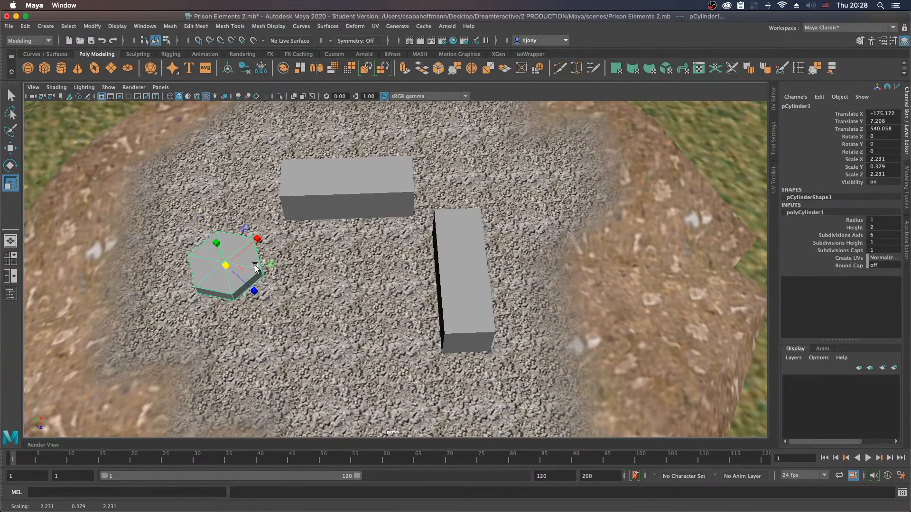
# Step: Duplicate the hexagonal slab and move the copy to the far side of the blocks, at X -158.734 and Z 547.174
pyautogui.press('w')
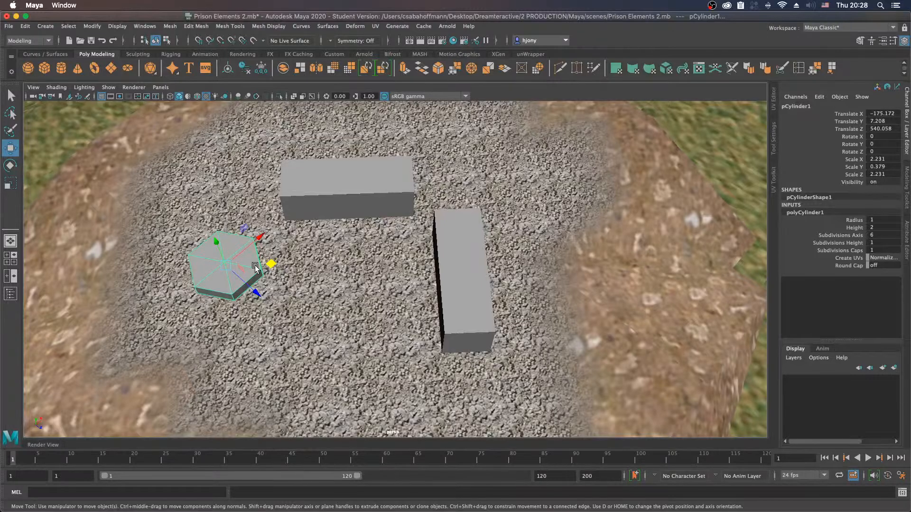
pyautogui.hotkey('ctrl', 'd')
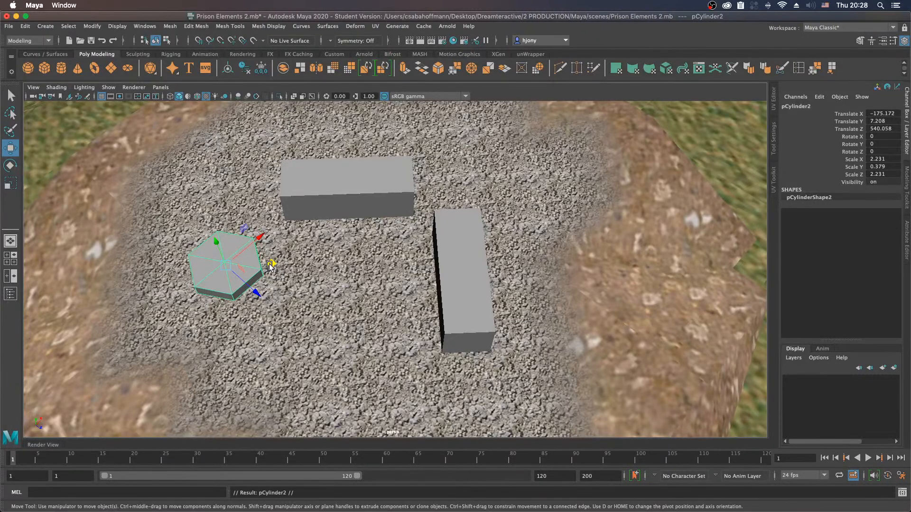
pyautogui.moveTo(271, 263); pyautogui.dragTo(541, 165)
# Step: Scale both hexagonal slabs down together to 1.978 in X and Z and 0.29 in Y
pyautogui.keyDown('alt'); pyautogui.moveTo(506, 267); pyautogui.dragTo(432, 254); pyautogui.keyUp('alt')
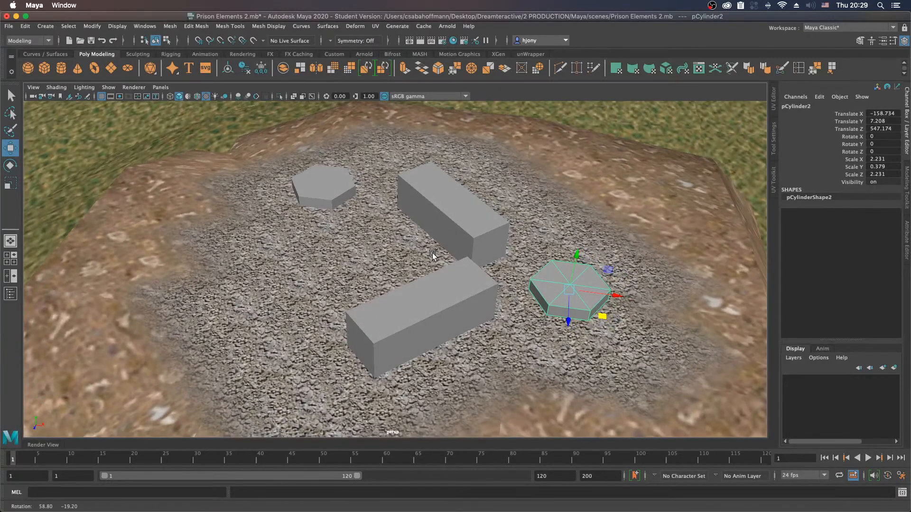
pyautogui.keyDown('alt'); pyautogui.moveTo(453, 286); pyautogui.dragTo(290, 264); pyautogui.keyUp('alt')
pyautogui.keyDown('shift'); pyautogui.click(238, 250); pyautogui.keyUp('shift')
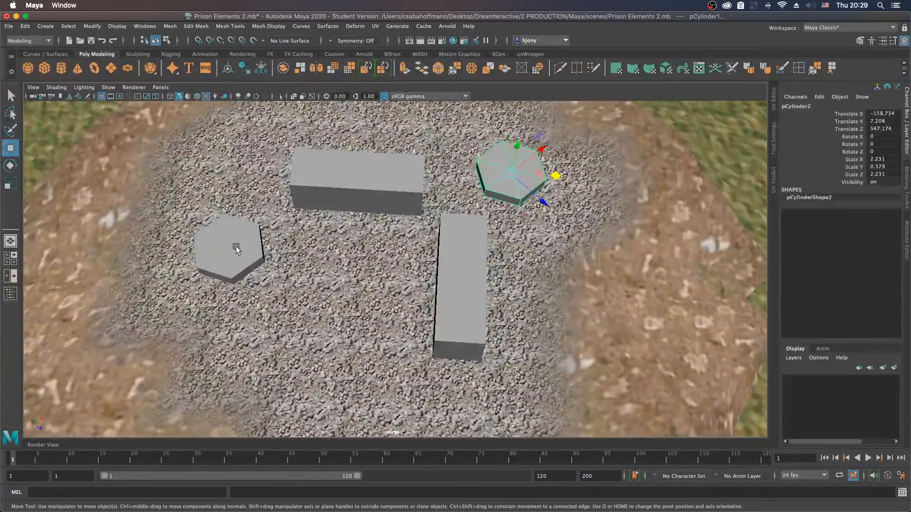
pyautogui.press('r')
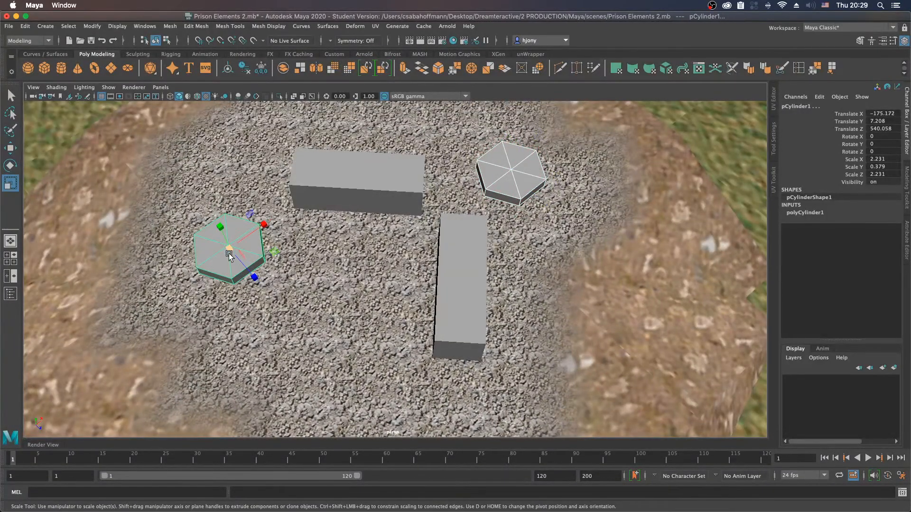
pyautogui.moveTo(226, 249); pyautogui.dragTo(222, 250)
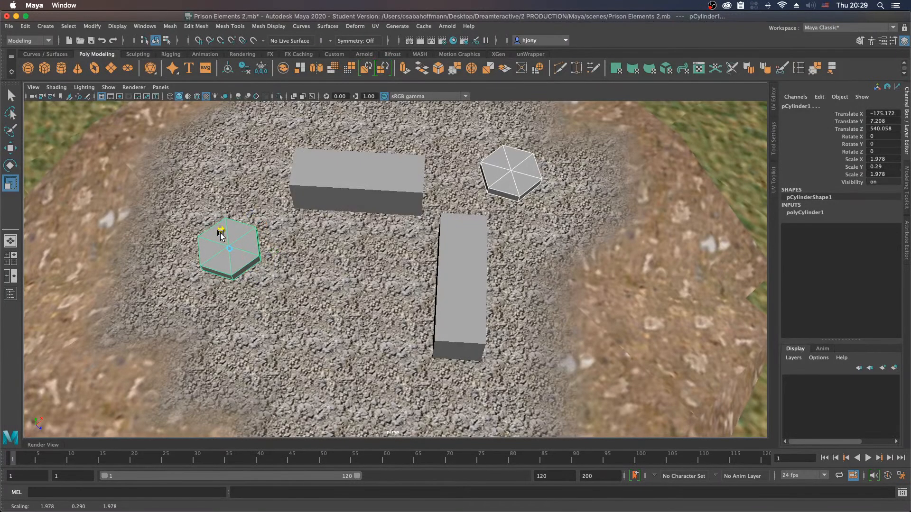
# Step: Lower both hexagonal slabs to a Y position of 5.958 and shift the duplicated slab to X -159.162, Z 547.07
pyautogui.press('w')
pyautogui.keyDown('alt'); pyautogui.moveTo(338, 269); pyautogui.dragTo(274, 238); pyautogui.keyUp('alt')
pyautogui.keyDown('alt'); pyautogui.moveTo(395, 262); pyautogui.dragTo(374, 287); pyautogui.keyUp('alt')
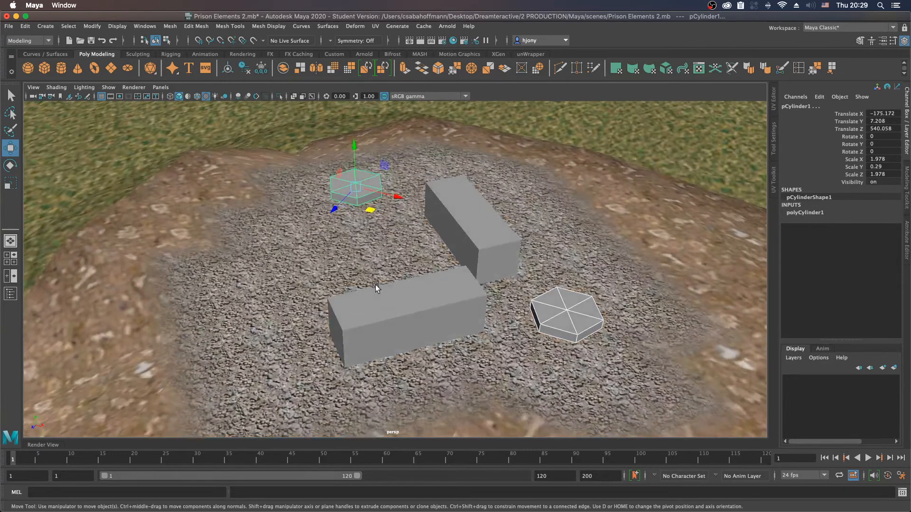
pyautogui.moveTo(354, 146); pyautogui.dragTo(358, 163)
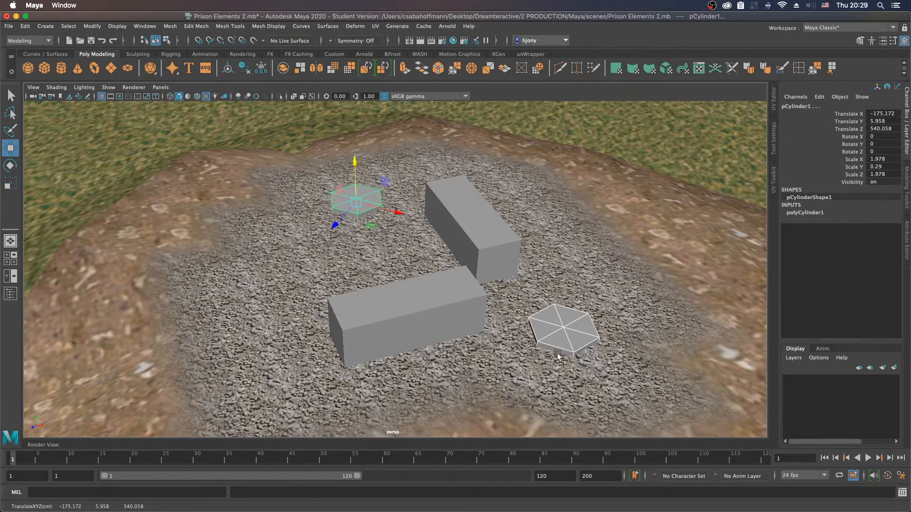
pyautogui.click(564, 334)
pyautogui.moveTo(584, 361); pyautogui.dragTo(579, 359)
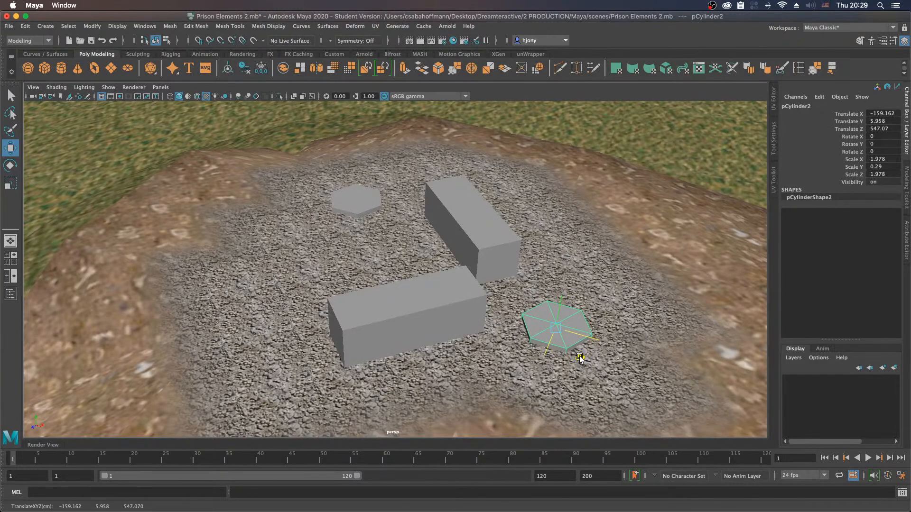
# Step: Combine the two long blocks into a single mesh
pyautogui.moveTo(499, 315)
pyautogui.keyDown('alt'); pyautogui.mouseDown()
pyautogui.moveTo(475, 318)
pyautogui.moveTo(488, 314)
pyautogui.moveTo(505, 328)
pyautogui.mouseUp(); pyautogui.keyUp('alt')
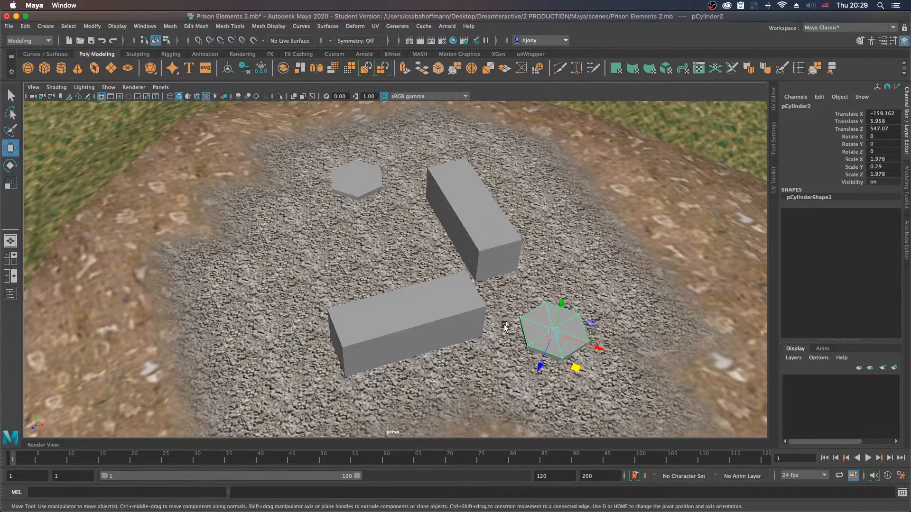
pyautogui.keyDown('alt'); pyautogui.moveTo(516, 261); pyautogui.dragTo(476, 304); pyautogui.keyUp('alt')
pyautogui.keyDown('alt'); pyautogui.moveTo(477, 303); pyautogui.dragTo(539, 292, button='right'); pyautogui.keyUp('alt')
pyautogui.keyDown('alt'); pyautogui.moveTo(540, 292); pyautogui.dragTo(372, 278, button='middle'); pyautogui.keyUp('alt')
pyautogui.keyDown('alt'); pyautogui.moveTo(373, 279); pyautogui.dragTo(460, 284); pyautogui.keyUp('alt')
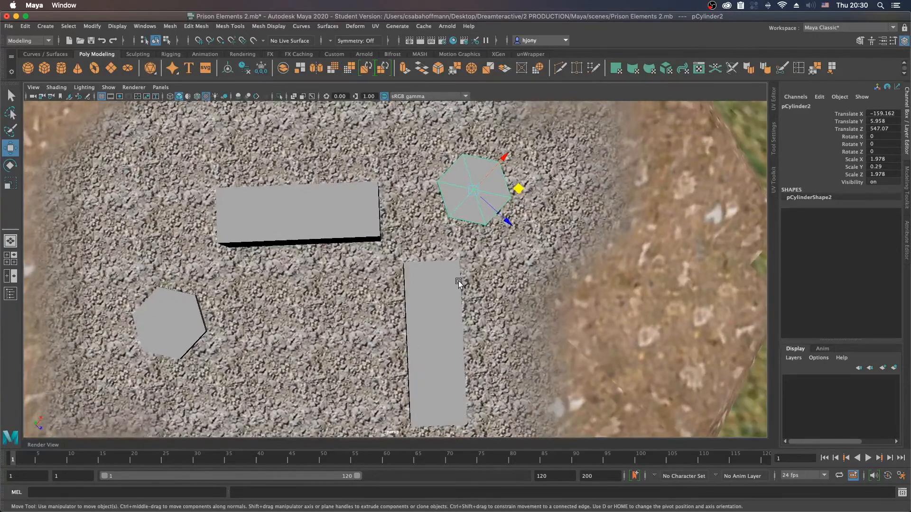
pyautogui.keyDown('shift'); pyautogui.click(271, 210); pyautogui.keyUp('shift')
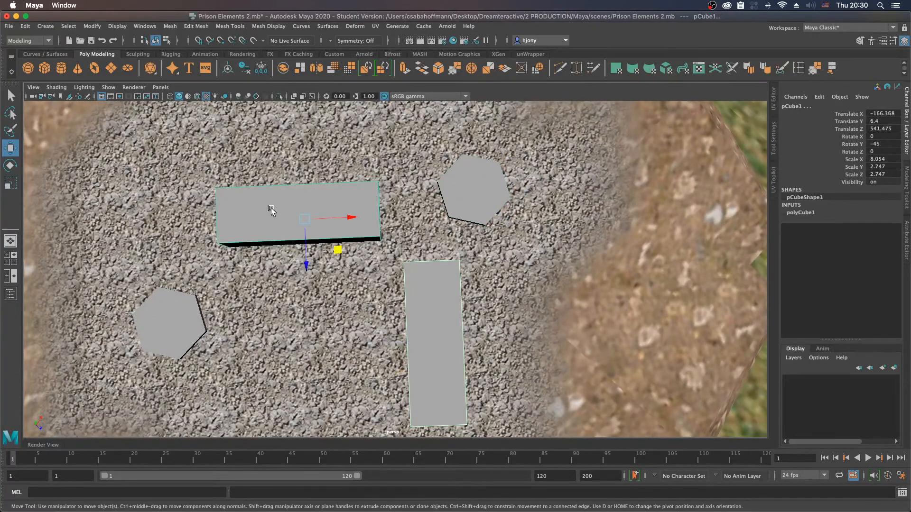
pyautogui.click(283, 70)
# Step: Delete the two end faces of the combined blocks that face each other across the gap
pyautogui.keyDown('alt'); pyautogui.moveTo(541, 304); pyautogui.dragTo(451, 269); pyautogui.keyUp('alt')
pyautogui.moveTo(450, 247); pyautogui.dragTo(450, 263, button='right')
pyautogui.keyDown('alt'); pyautogui.moveTo(497, 277); pyautogui.dragTo(462, 285); pyautogui.keyUp('alt')
pyautogui.click(460, 287)
pyautogui.keyDown('shift'); pyautogui.click(386, 295); pyautogui.keyUp('shift')
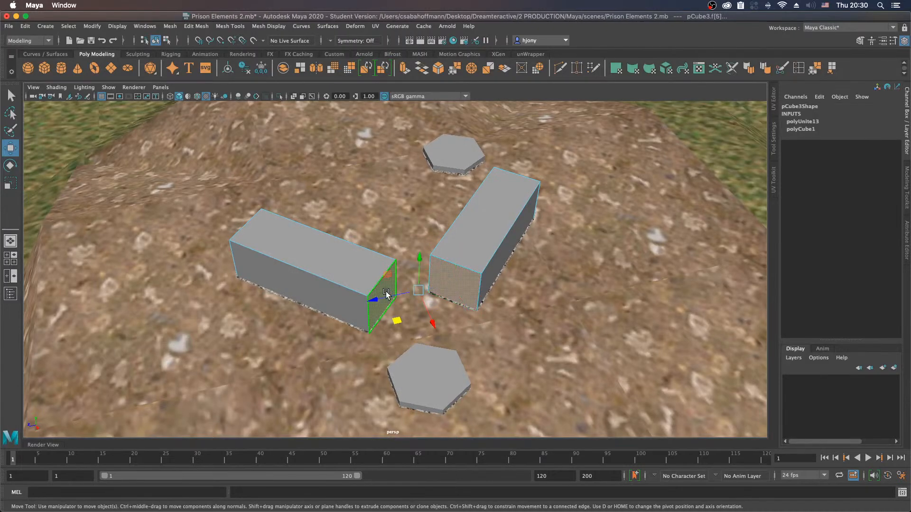
pyautogui.press('Delete')
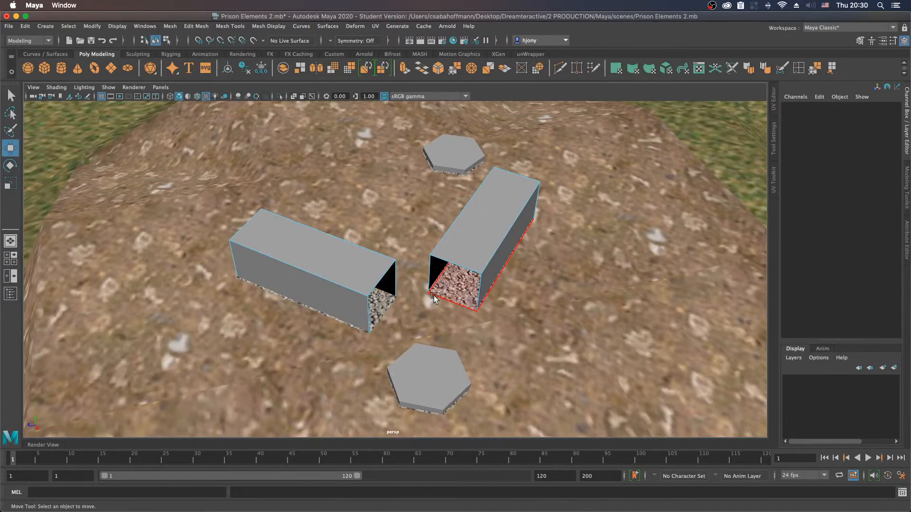
# Step: Bridge the two inner vertical edges of the open block ends to form the corner's inner wall
pyautogui.keyDown('alt'); pyautogui.moveTo(448, 317); pyautogui.dragTo(425, 295); pyautogui.keyUp('alt')
pyautogui.moveTo(384, 268); pyautogui.dragTo(383, 220, button='right')
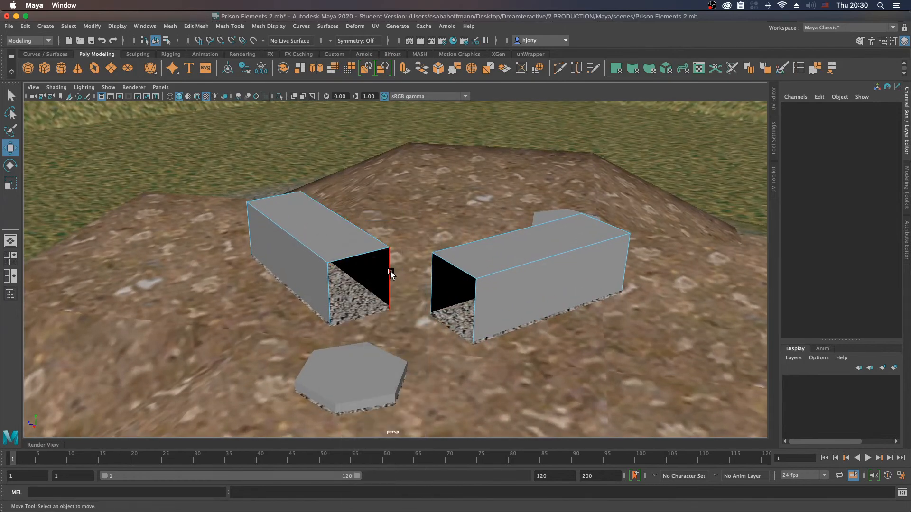
pyautogui.click(388, 271)
pyautogui.keyDown('shift'); pyautogui.click(432, 279); pyautogui.keyUp('shift')
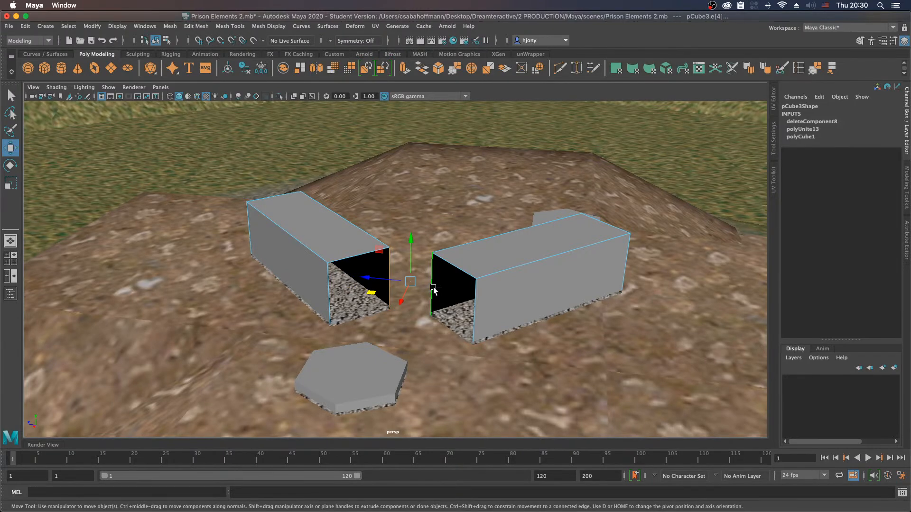
pyautogui.keyDown('shift'); pyautogui.rightClick(434, 289); pyautogui.keyUp('shift')
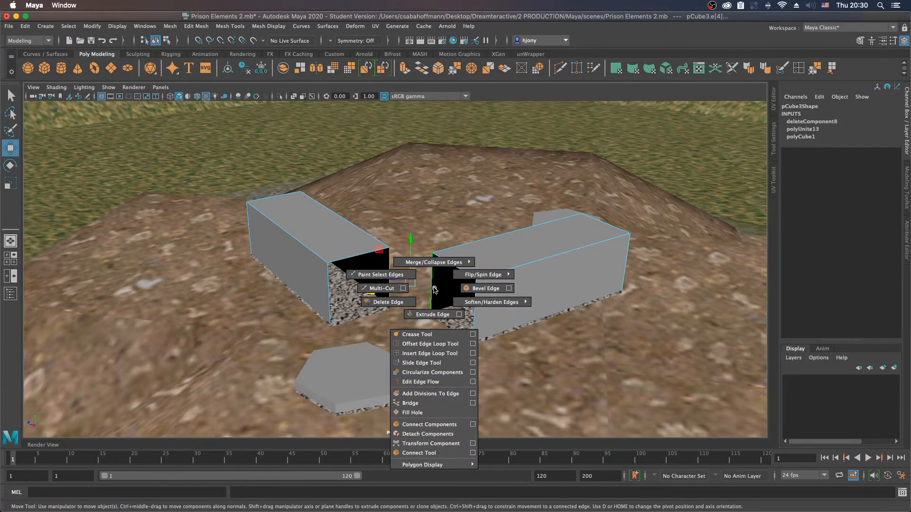
pyautogui.click(422, 402)
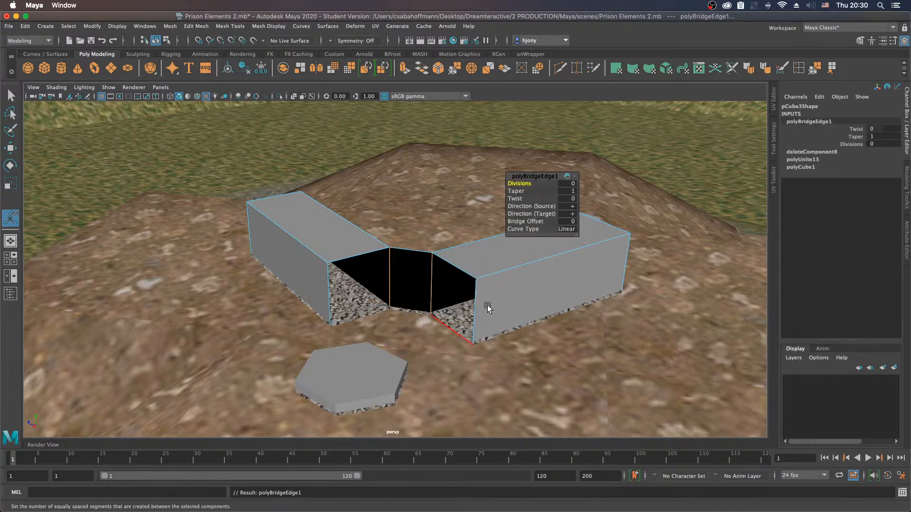
# Step: Bridge the two outer vertical edges of the open block ends to form the corner's outer wall
pyautogui.click(328, 300)
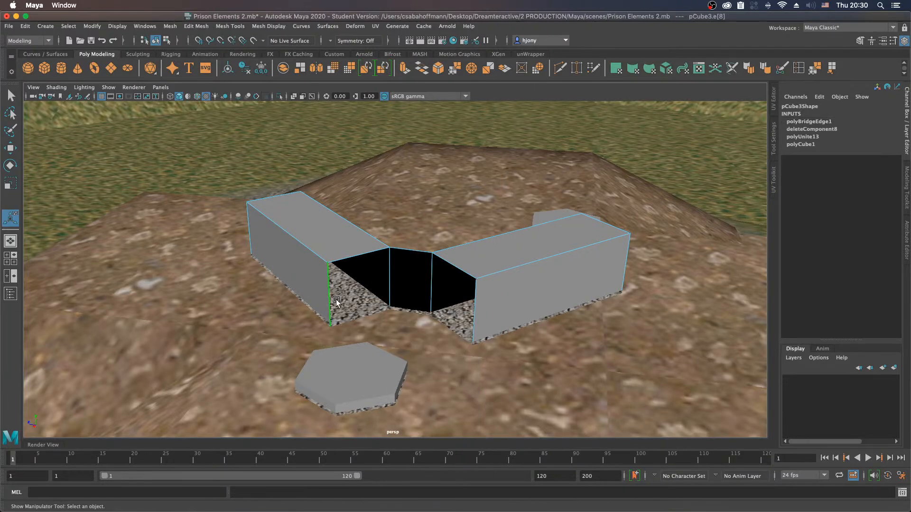
pyautogui.keyDown('shift'); pyautogui.click(475, 319); pyautogui.keyUp('shift')
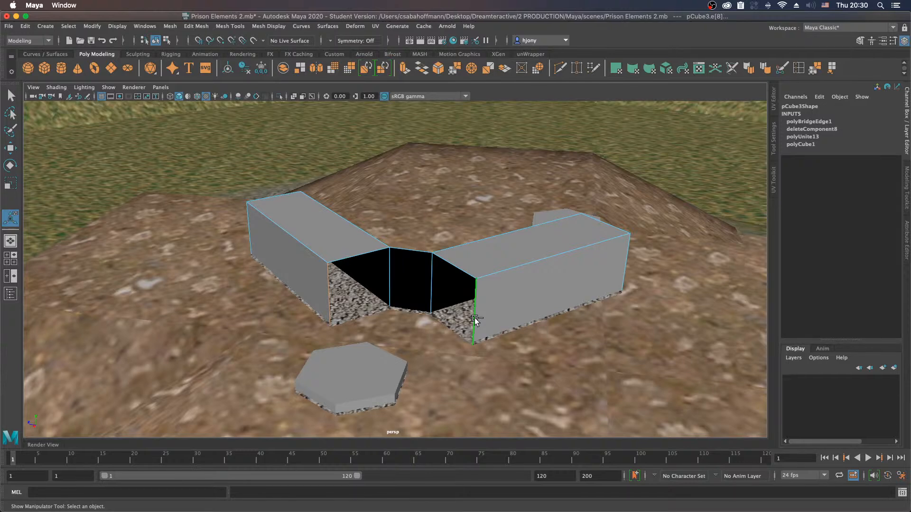
pyautogui.keyDown('shift'); pyautogui.rightClick(476, 314); pyautogui.keyUp('shift')
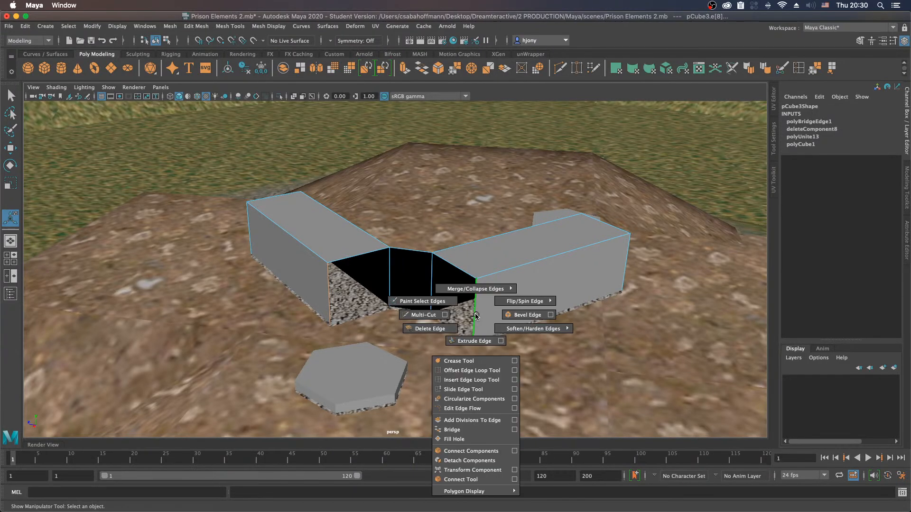
pyautogui.click(459, 429)
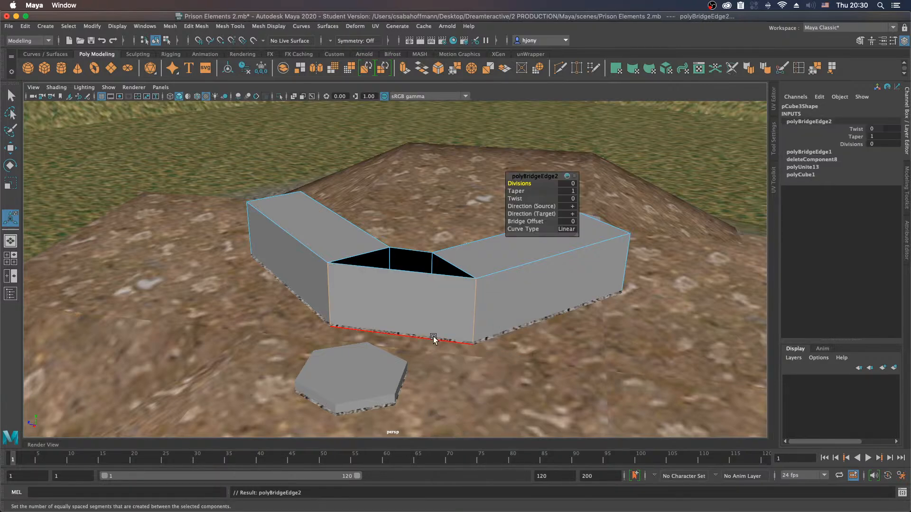
# Step: Fill the holes at the top and underside of the corner joining the two blocks, using wireframe display for the underside
pyautogui.click(405, 273)
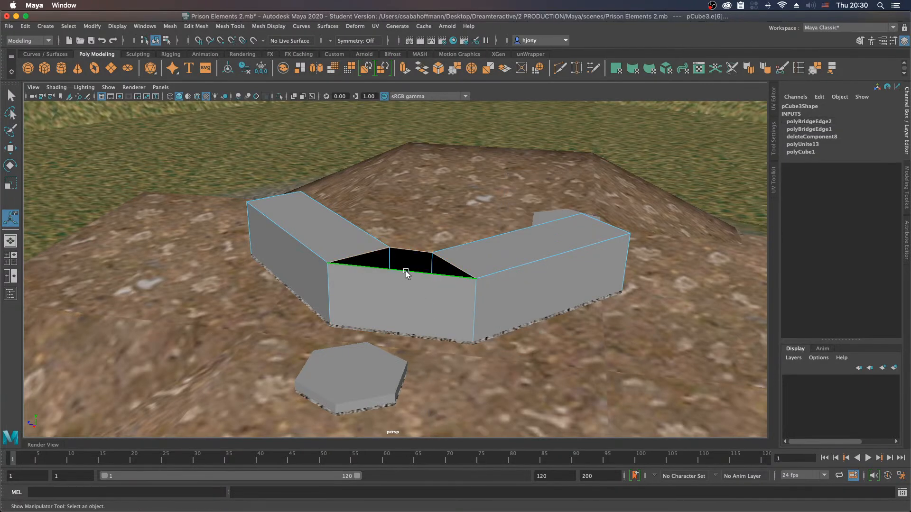
pyautogui.keyDown('shift'); pyautogui.rightClick(406, 273); pyautogui.keyUp('shift')
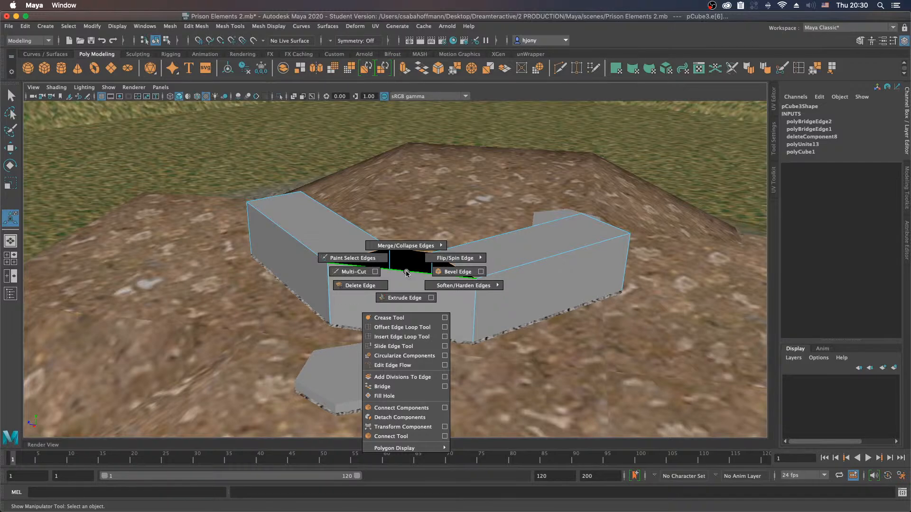
pyautogui.click(393, 397)
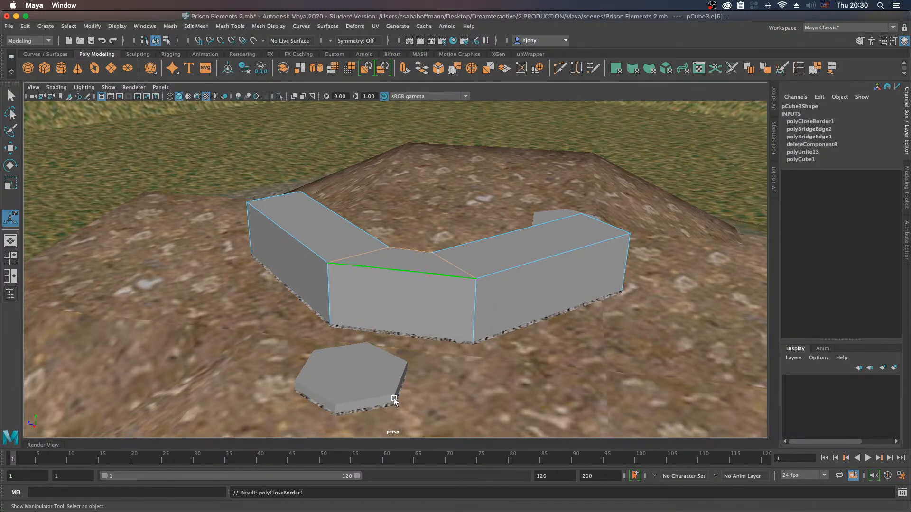
pyautogui.press('4')
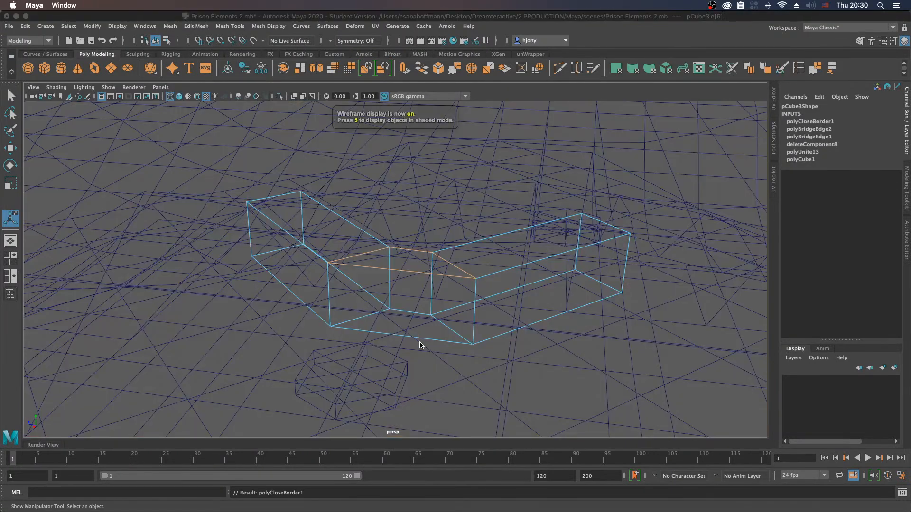
pyautogui.click(415, 312)
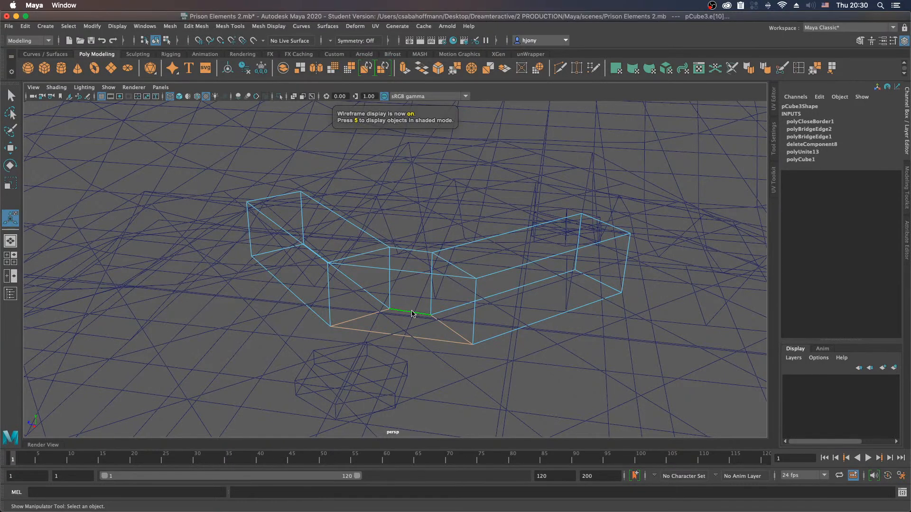
pyautogui.keyDown('shift'); pyautogui.rightClick(412, 312); pyautogui.keyUp('shift')
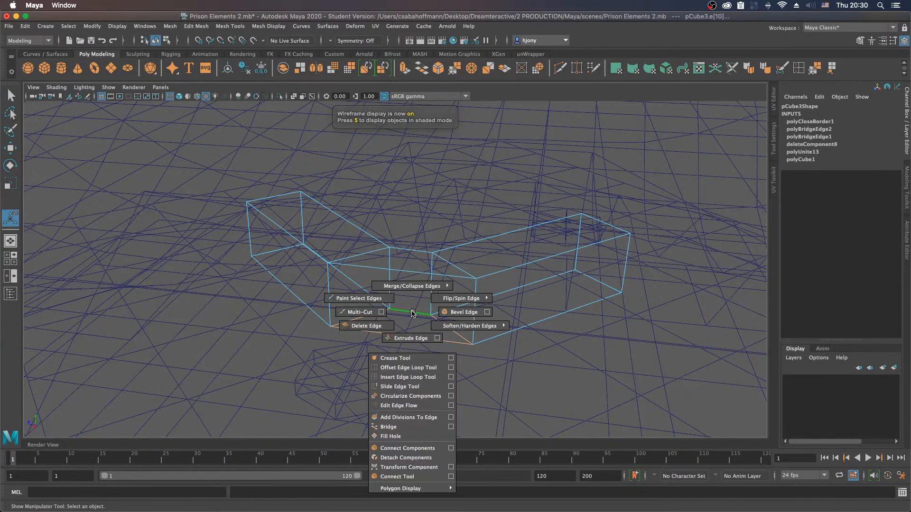
pyautogui.click(403, 435)
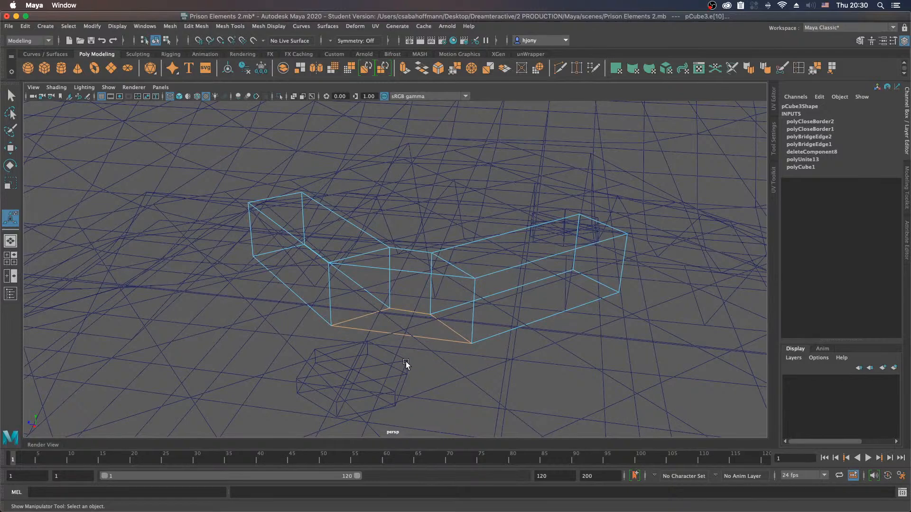
pyautogui.press('5')
pyautogui.press('6')
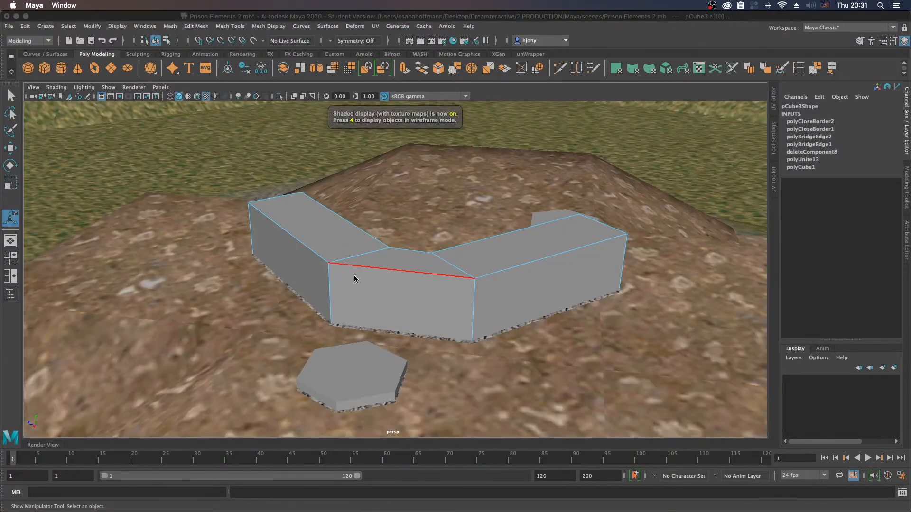
# Step: Select the ground plane surrounding the mound and open its lambert4 material attributes and its UV layout over the texture atlas
pyautogui.keyDown('alt'); pyautogui.moveTo(366, 279); pyautogui.dragTo(521, 285); pyautogui.keyUp('alt')
pyautogui.scroll(-2, 403, 273)
pyautogui.keyDown('alt'); pyautogui.moveTo(402, 267); pyautogui.dragTo(422, 262); pyautogui.keyUp('alt')
pyautogui.keyDown('alt'); pyautogui.moveTo(530, 277); pyautogui.dragTo(260, 262, button='right'); pyautogui.keyUp('alt')
pyautogui.keyDown('alt'); pyautogui.moveTo(260, 263); pyautogui.dragTo(284, 264); pyautogui.keyUp('alt')
pyautogui.click(618, 369)
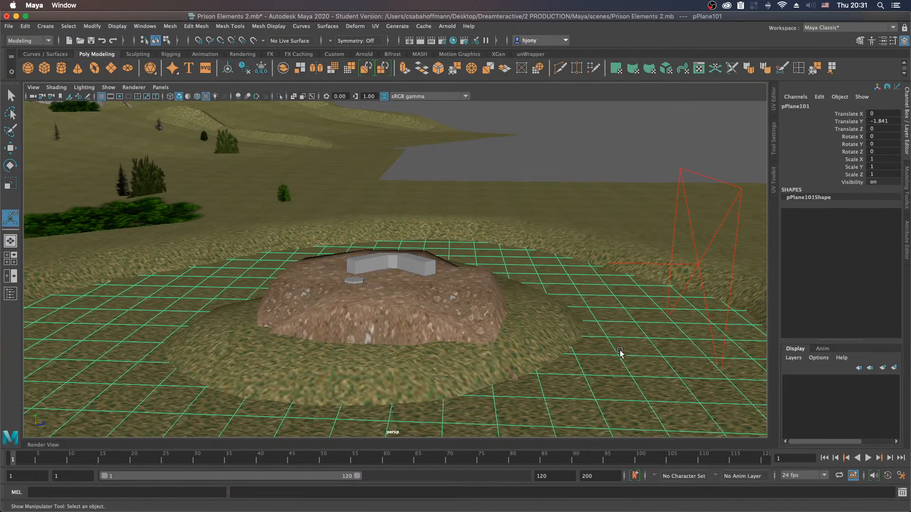
pyautogui.rightClick(620, 352)
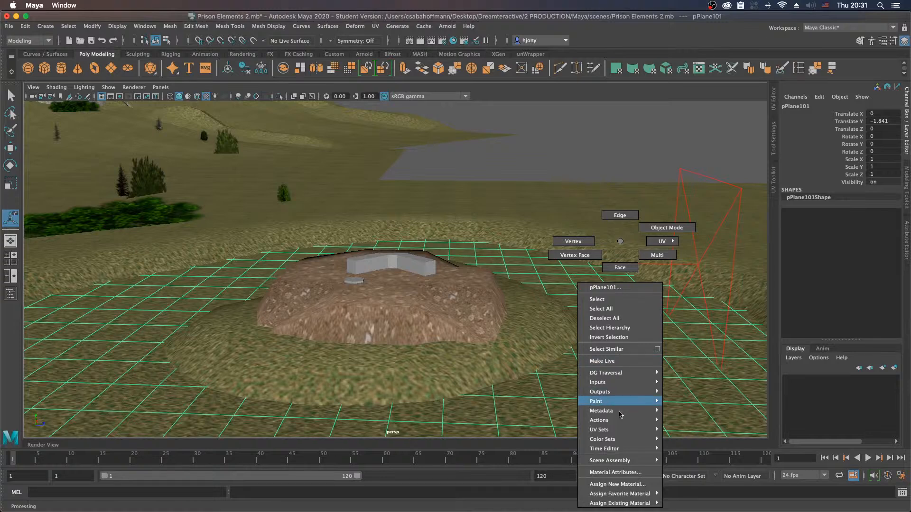
pyautogui.click(615, 472)
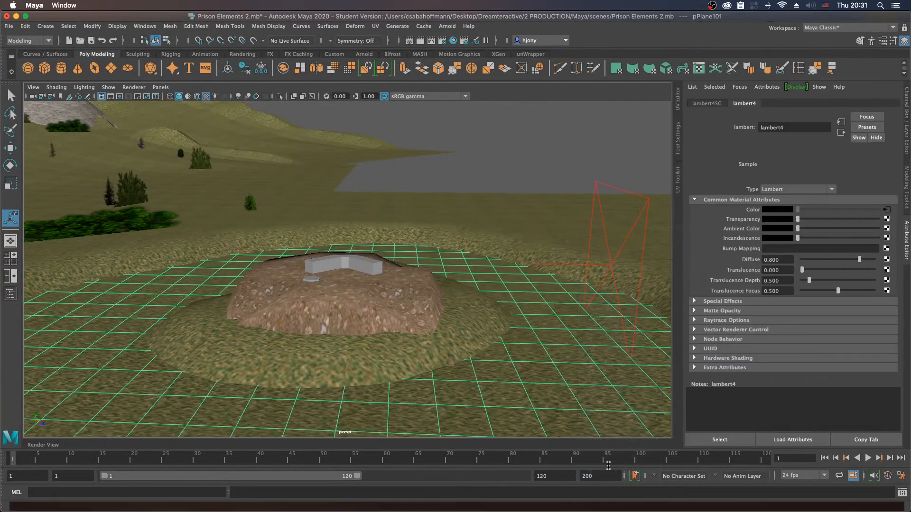
pyautogui.click(858, 104)
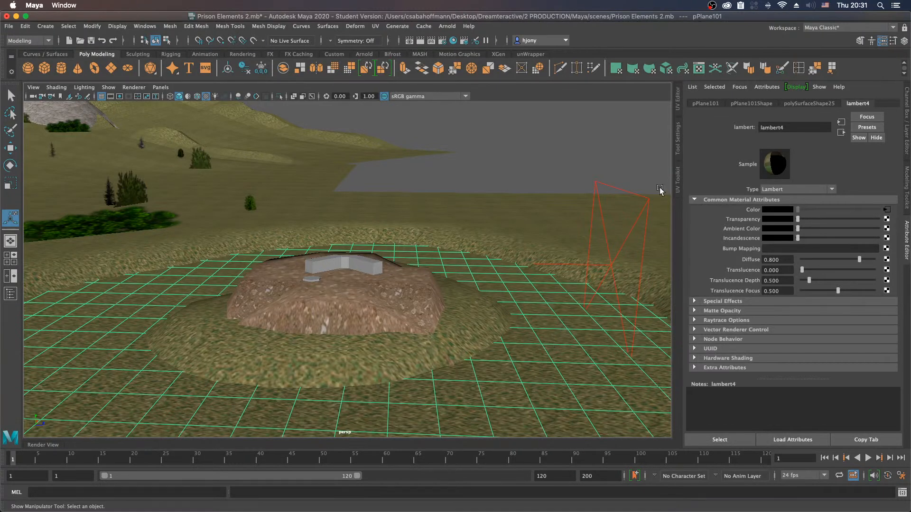
pyautogui.click(678, 101)
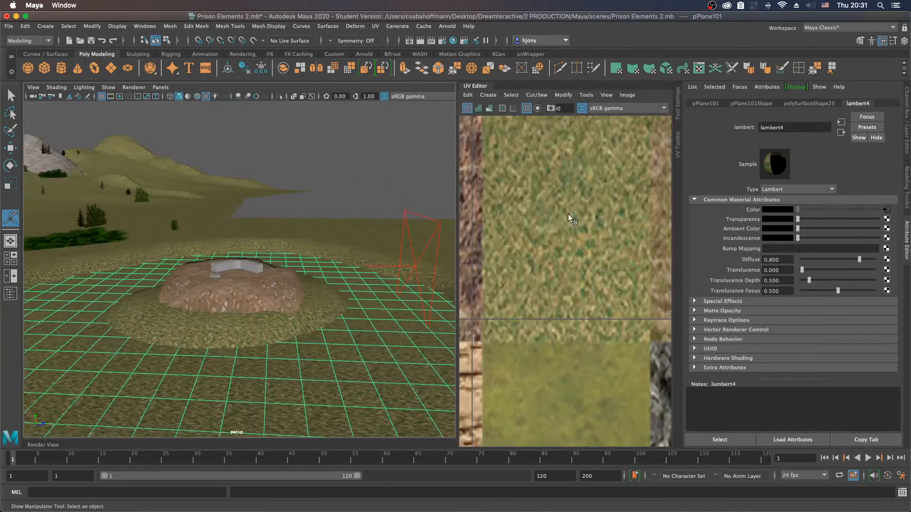
pyautogui.scroll(1, 560, 237)
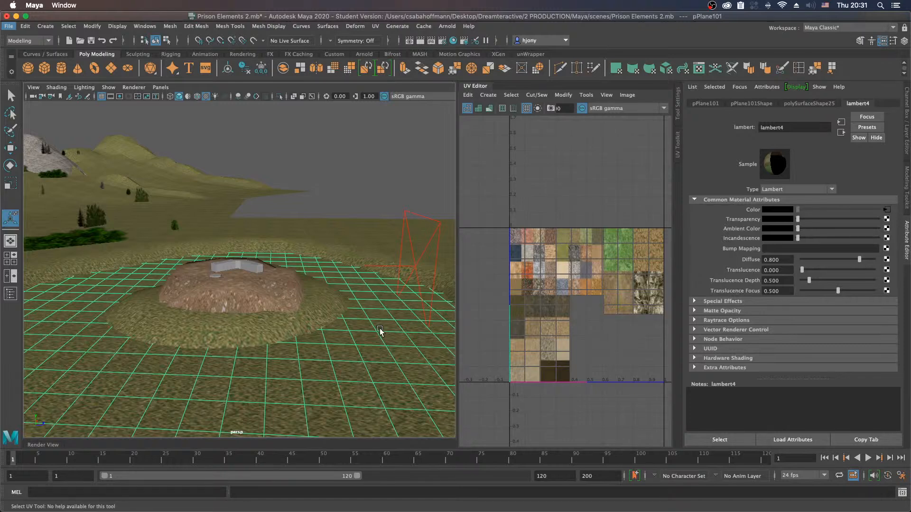
# Step: Move all UVs of the surrounding ground plane onto the dark blue water tile of the texture atlas
pyautogui.moveTo(482, 209); pyautogui.dragTo(728, 425)
pyautogui.moveTo(397, 354); pyautogui.dragTo(477, 237, button='right')
pyautogui.moveTo(496, 204); pyautogui.dragTo(654, 277)
pyautogui.press('w')
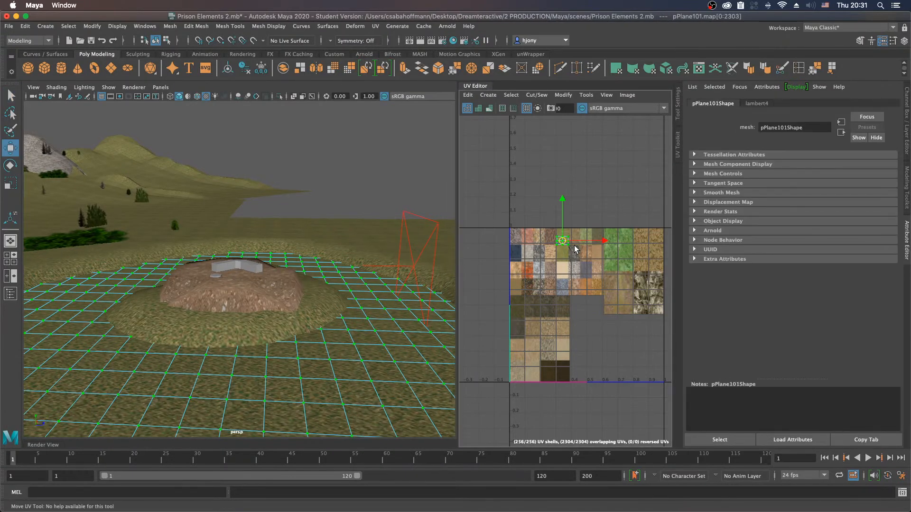
pyautogui.moveTo(563, 242); pyautogui.dragTo(517, 256)
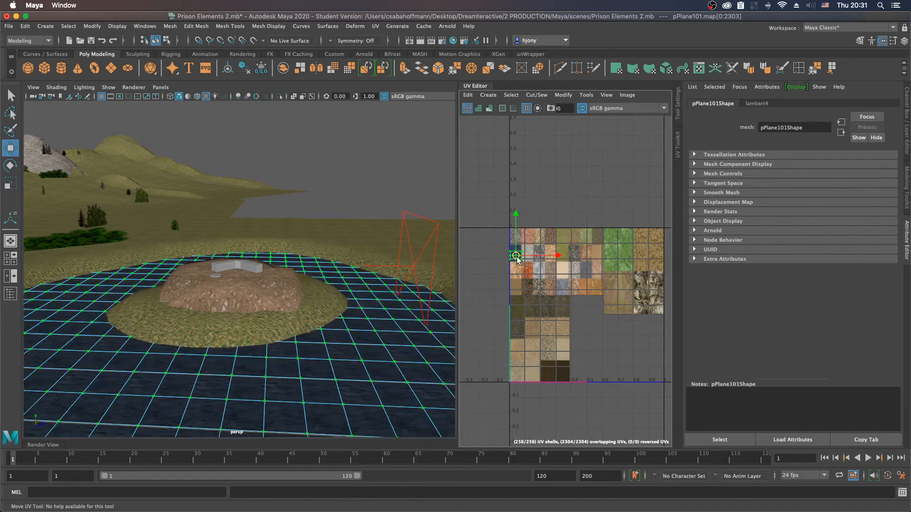
pyautogui.click(357, 190)
pyautogui.moveTo(365, 241); pyautogui.dragTo(411, 228, button='right')
pyautogui.click(400, 193)
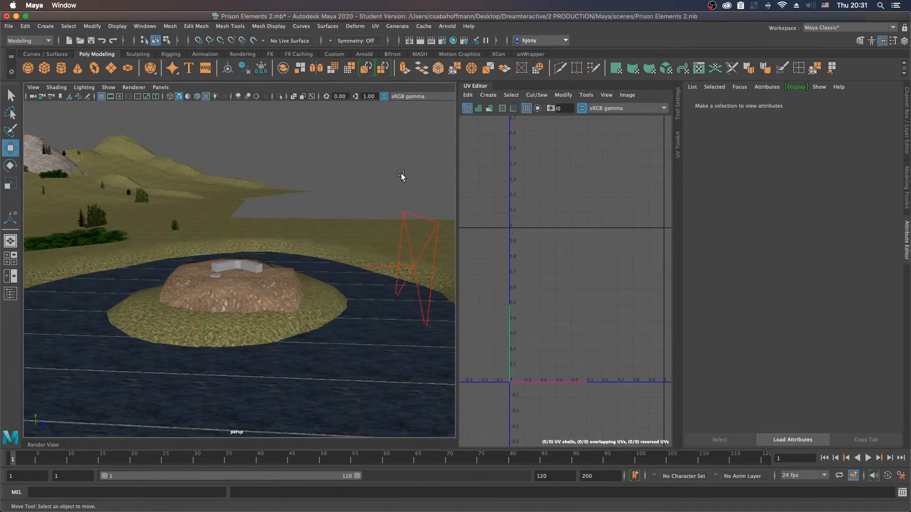
# Step: Shift the water plane's UVs slightly sideways so they fit entirely inside the dark blue tile
pyautogui.keyDown('alt'); pyautogui.moveTo(378, 359); pyautogui.dragTo(368, 374); pyautogui.keyUp('alt')
pyautogui.click(365, 374)
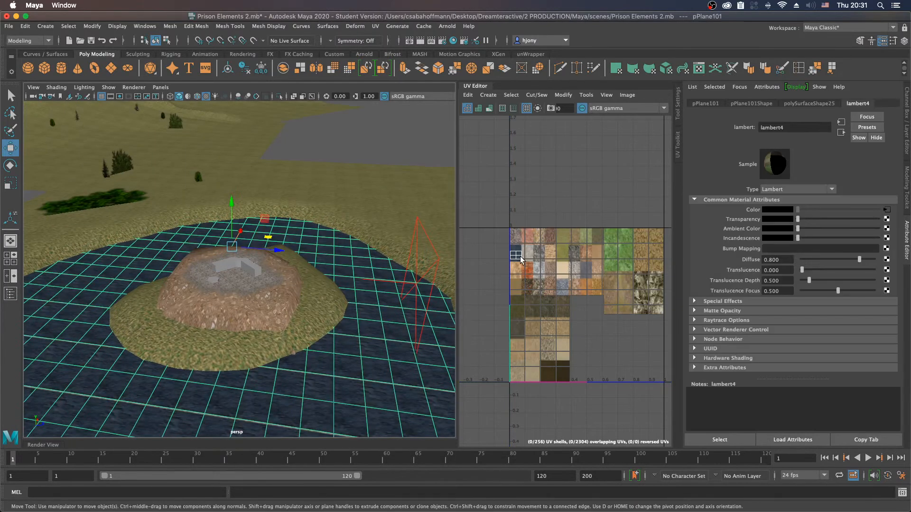
pyautogui.scroll(5, 520, 259)
pyautogui.moveTo(511, 248); pyautogui.dragTo(540, 248, button='right')
pyautogui.moveTo(477, 232); pyautogui.dragTo(544, 280)
pyautogui.press('f')
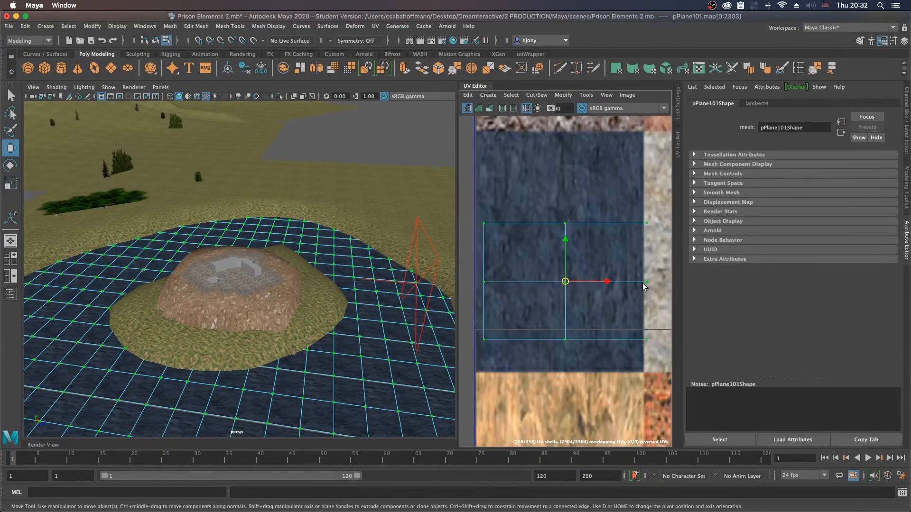
pyautogui.moveTo(610, 283); pyautogui.dragTo(600, 283)
pyautogui.click(387, 143)
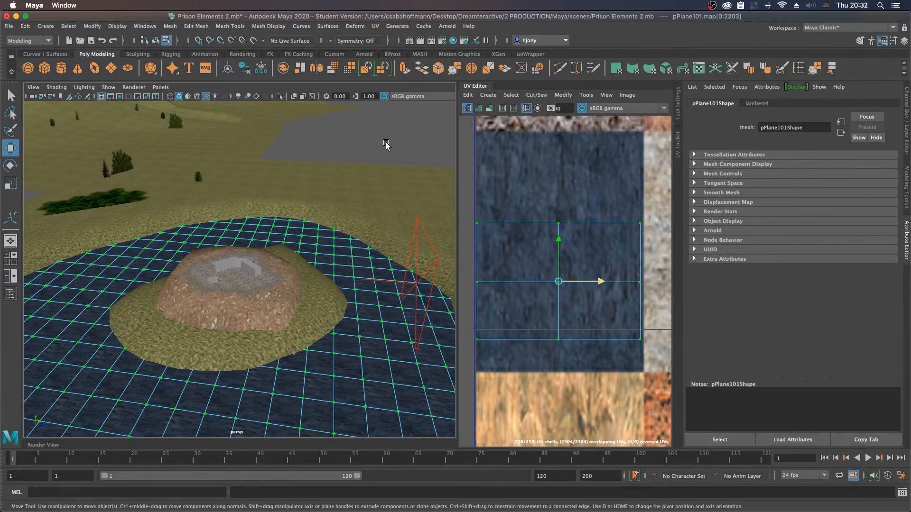
pyautogui.moveTo(362, 284); pyautogui.dragTo(397, 159, button='right')
pyautogui.click(398, 159)
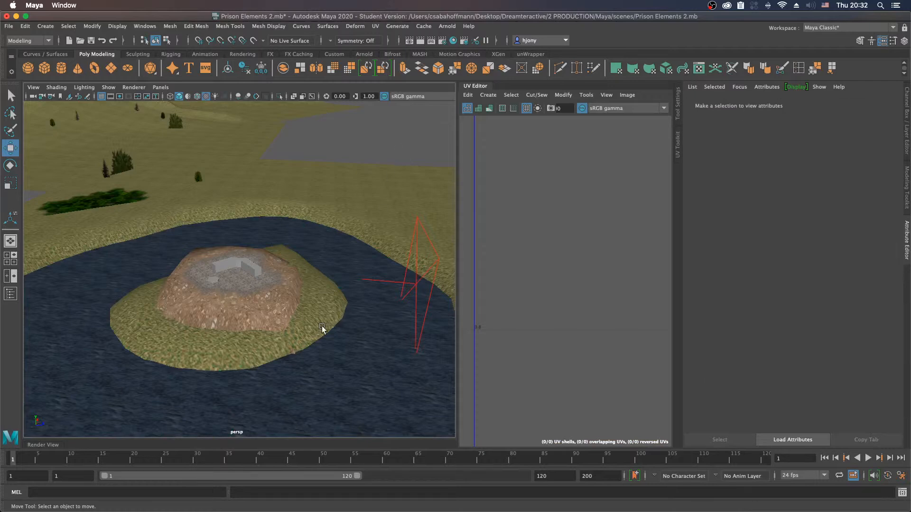
# Step: Select the hexagonal slab lying on the gravel beside the joined blocks and display its transform channels
pyautogui.keyDown('alt'); pyautogui.moveTo(303, 340); pyautogui.dragTo(311, 335); pyautogui.keyUp('alt')
pyautogui.keyDown('alt'); pyautogui.moveTo(240, 312); pyautogui.dragTo(356, 315, button='right'); pyautogui.keyUp('alt')
pyautogui.keyDown('alt'); pyautogui.moveTo(356, 315); pyautogui.dragTo(290, 313); pyautogui.keyUp('alt')
pyautogui.keyDown('alt'); pyautogui.moveTo(290, 313); pyautogui.dragTo(308, 305, button='right'); pyautogui.keyUp('alt')
pyautogui.moveTo(309, 305)
pyautogui.keyDown('alt'); pyautogui.mouseDown()
pyautogui.moveTo(294, 319)
pyautogui.moveTo(241, 312)
pyautogui.moveTo(331, 307)
pyautogui.moveTo(322, 309)
pyautogui.mouseUp(); pyautogui.keyUp('alt')
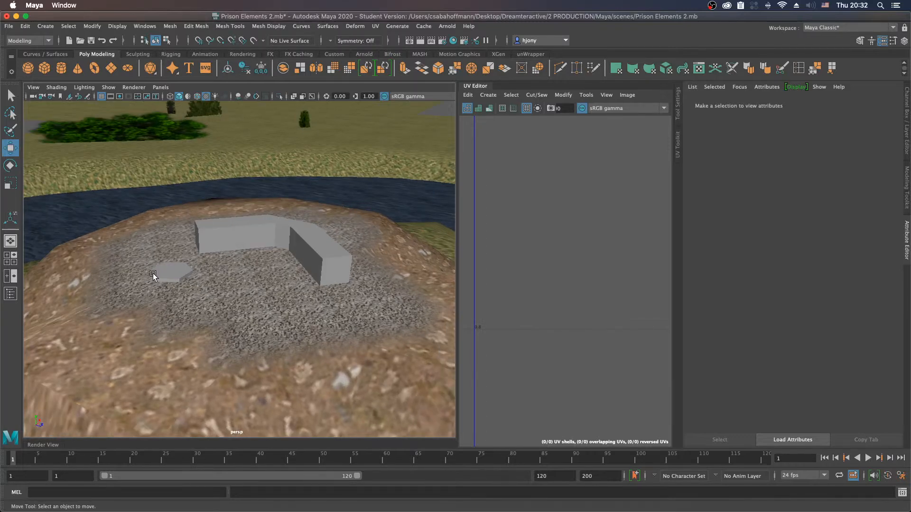
pyautogui.click(177, 275)
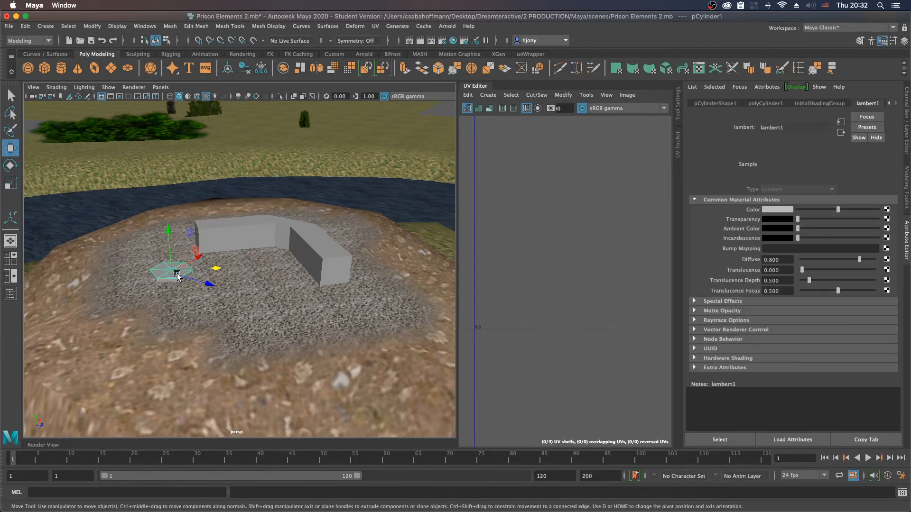
pyautogui.click(906, 146)
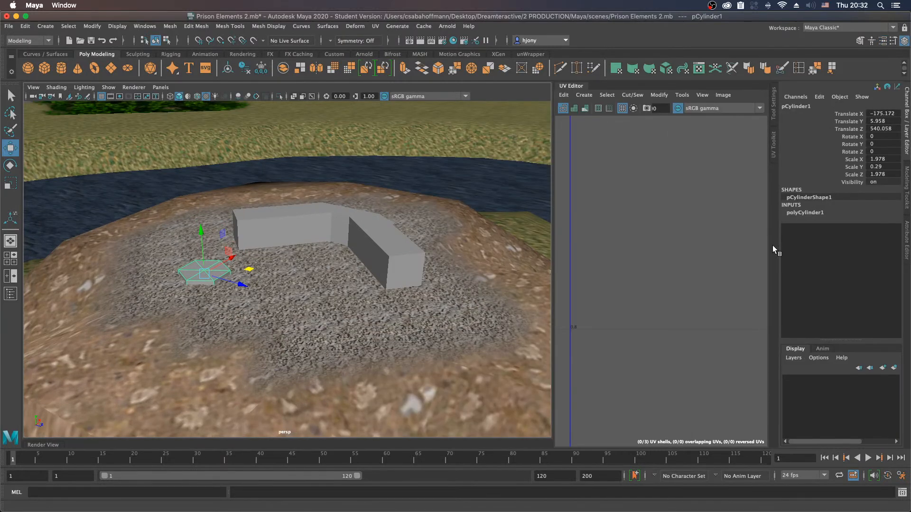
pyautogui.hotkey('ctrl', 'd')
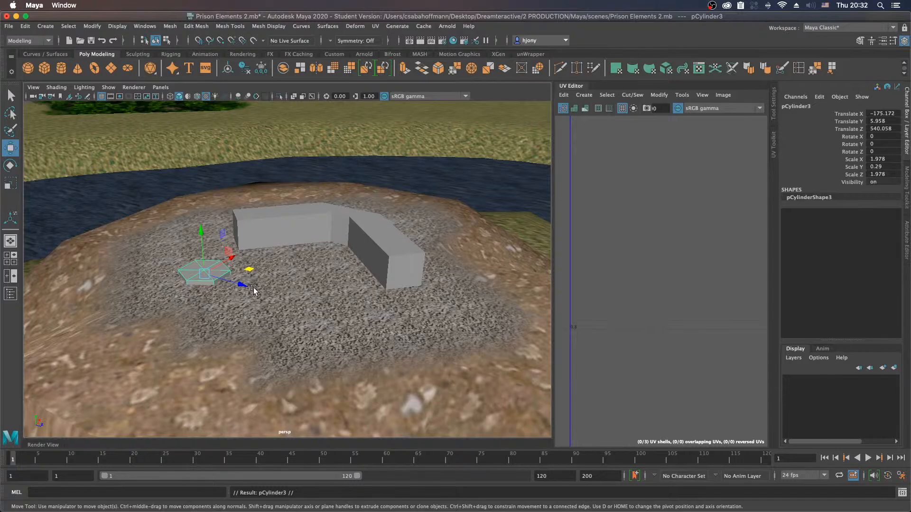
pyautogui.moveTo(249, 274); pyautogui.dragTo(452, 308, button='middle')
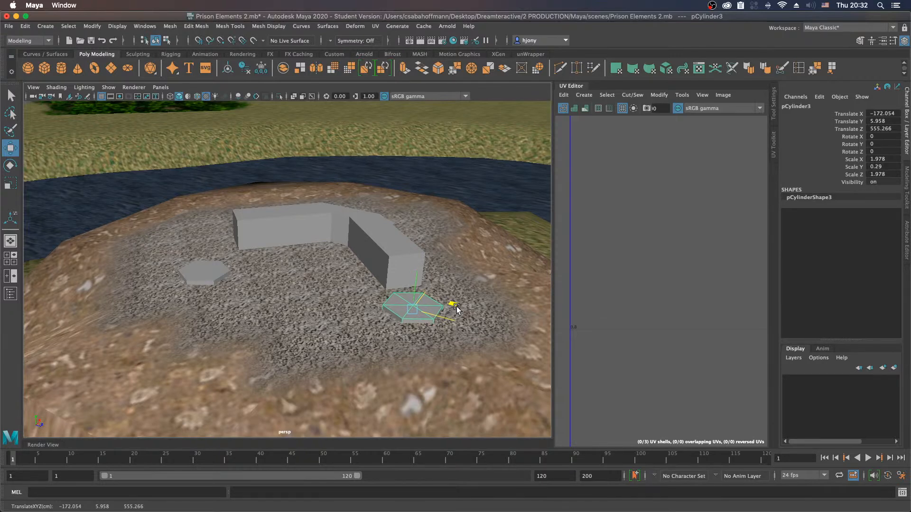
pyautogui.press('r')
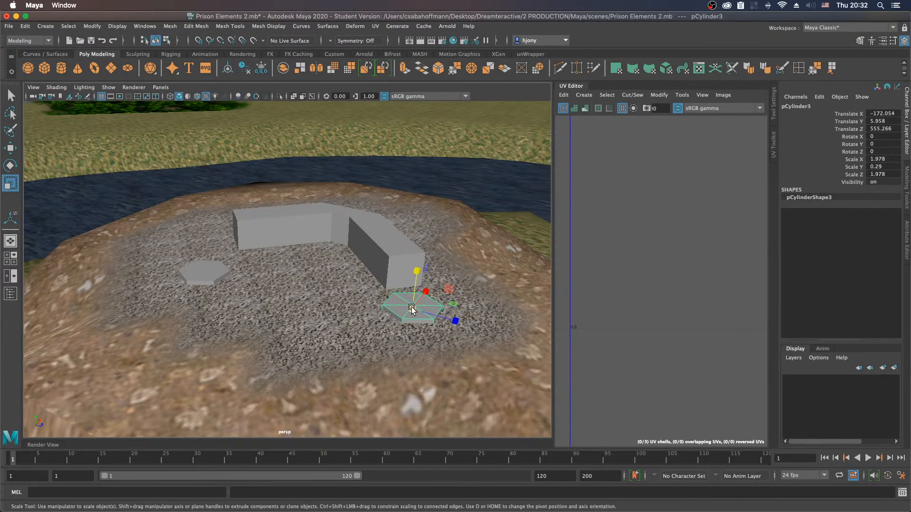
pyautogui.moveTo(419, 274); pyautogui.dragTo(435, 204)
pyautogui.moveTo(412, 310); pyautogui.dragTo(392, 314)
pyautogui.moveTo(417, 271); pyautogui.dragTo(421, 231)
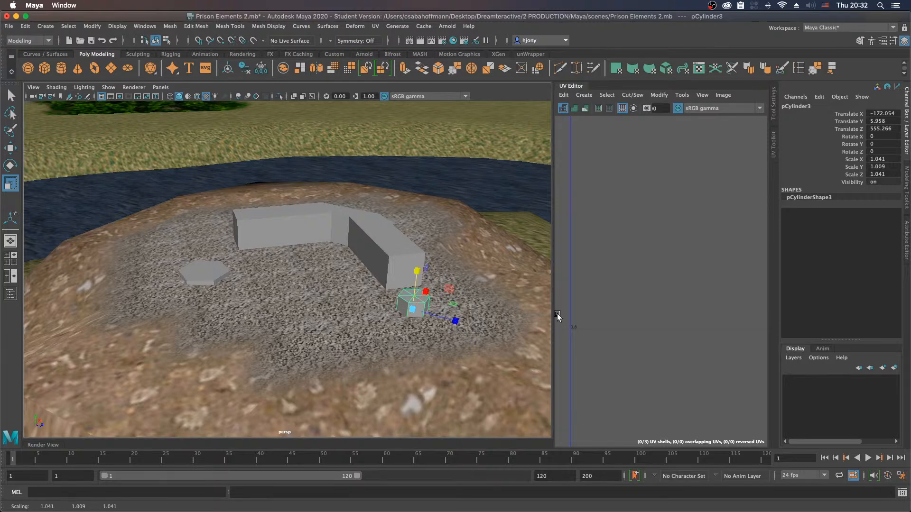
pyautogui.hotkey('ctrl', 'z')
pyautogui.hotkey('ctrl', 'z')
pyautogui.hotkey('ctrl', 'z')
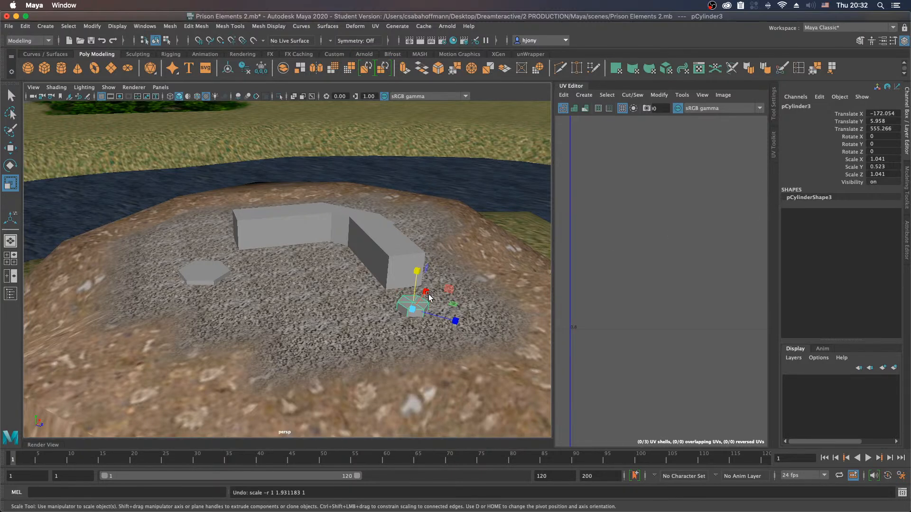
pyautogui.hotkey('ctrl', 'z')
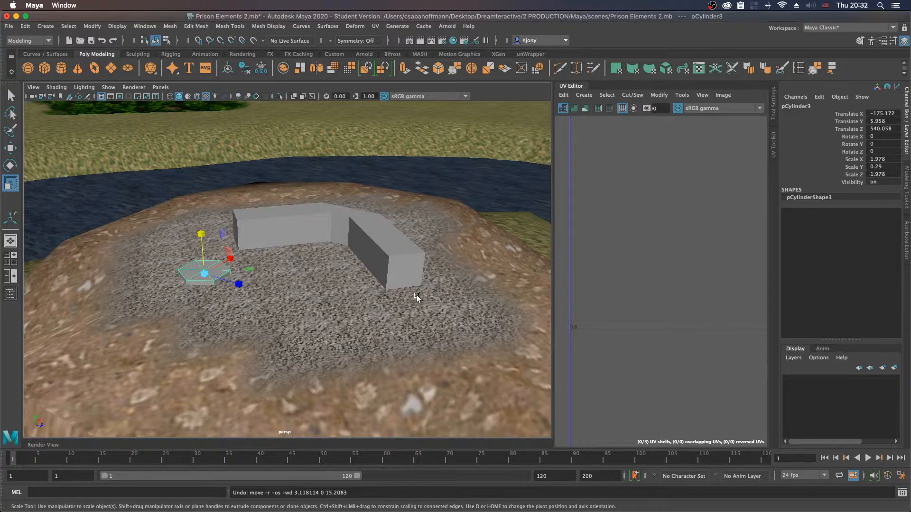
pyautogui.hotkey('ctrl', 'z')
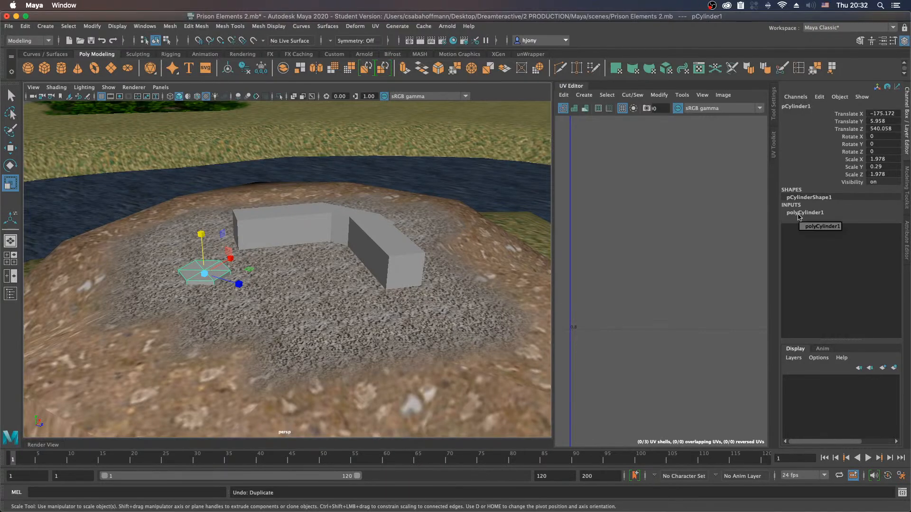
# Step: Duplicate the hexagonal slab, move the original to the free end of the angled block and adjust the copy's position on the gravel
pyautogui.press('w')
pyautogui.hotkey('ctrl', 'd')
pyautogui.moveTo(248, 269); pyautogui.dragTo(441, 305)
pyautogui.click(197, 276)
pyautogui.click(238, 271)
pyautogui.moveTo(278, 270); pyautogui.dragTo(257, 271)
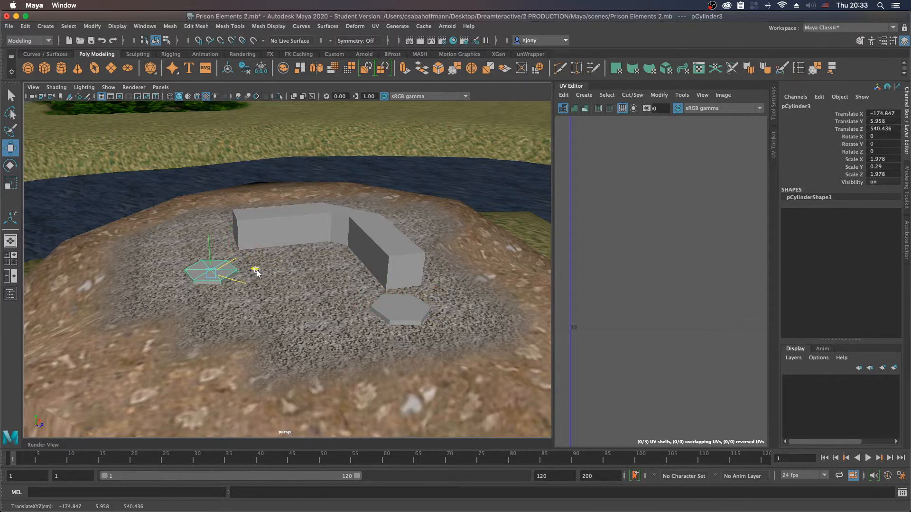
pyautogui.click(408, 314)
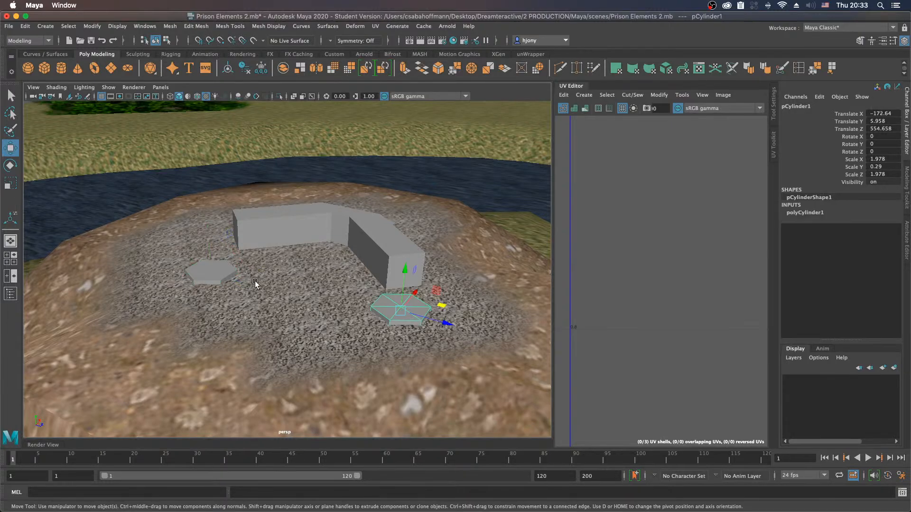
pyautogui.keyDown('alt'); pyautogui.moveTo(308, 270); pyautogui.dragTo(287, 306); pyautogui.keyUp('alt')
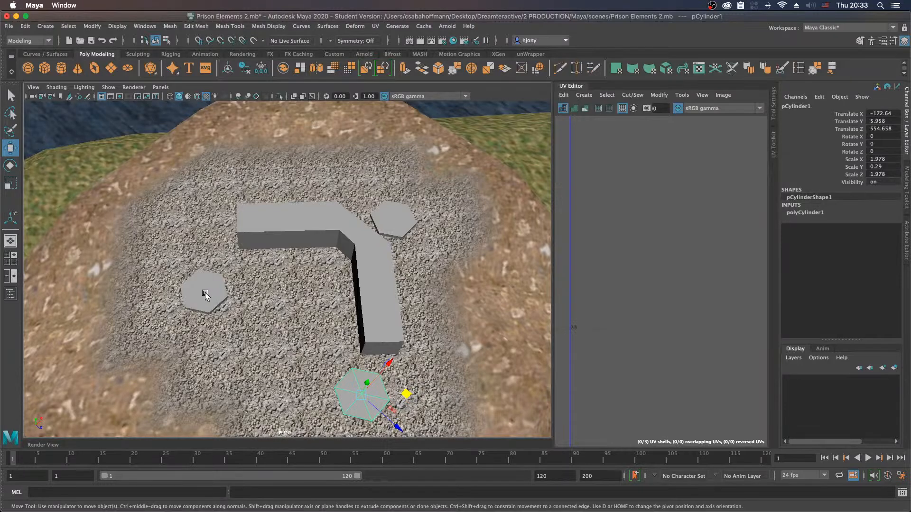
pyautogui.click(205, 294)
pyautogui.moveTo(252, 294); pyautogui.dragTo(238, 296, button='middle')
pyautogui.keyDown('alt'); pyautogui.moveTo(271, 335); pyautogui.dragTo(316, 317); pyautogui.keyUp('alt')
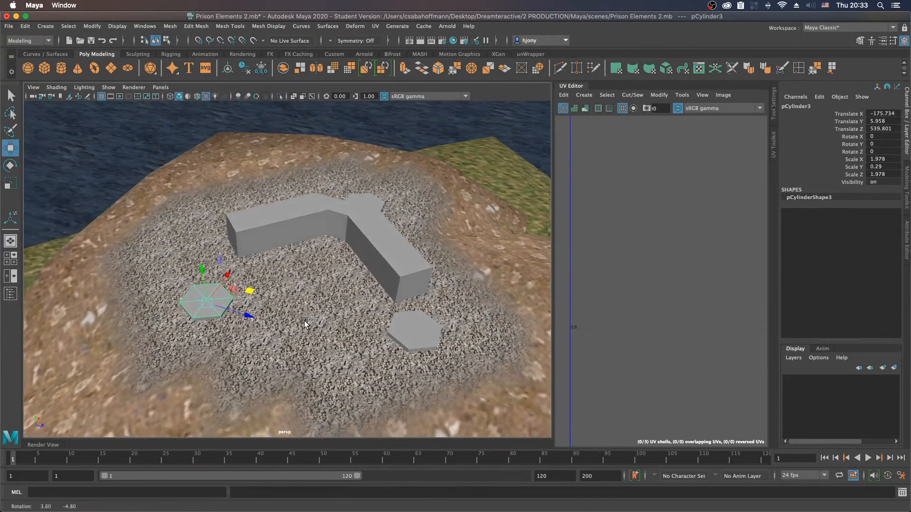
# Step: Set the axis subdivisions of the hexagonal slab at the end of the angled block to 11
pyautogui.keyDown('alt'); pyautogui.moveTo(331, 312); pyautogui.dragTo(307, 302, button='middle'); pyautogui.keyUp('alt')
pyautogui.keyDown('alt'); pyautogui.moveTo(322, 327); pyautogui.dragTo(315, 318); pyautogui.keyUp('alt')
pyautogui.click(380, 315)
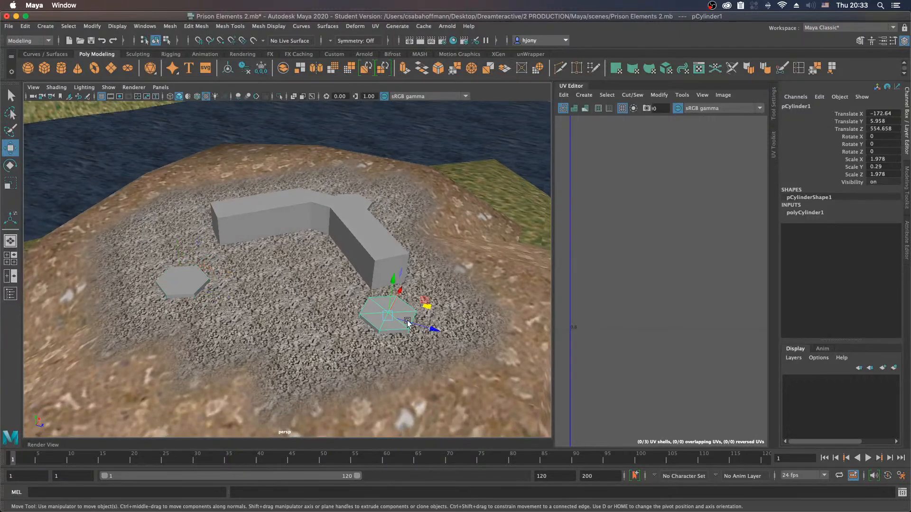
pyautogui.click(802, 215)
pyautogui.click(875, 234)
pyautogui.write('11')
pyautogui.press('Return')
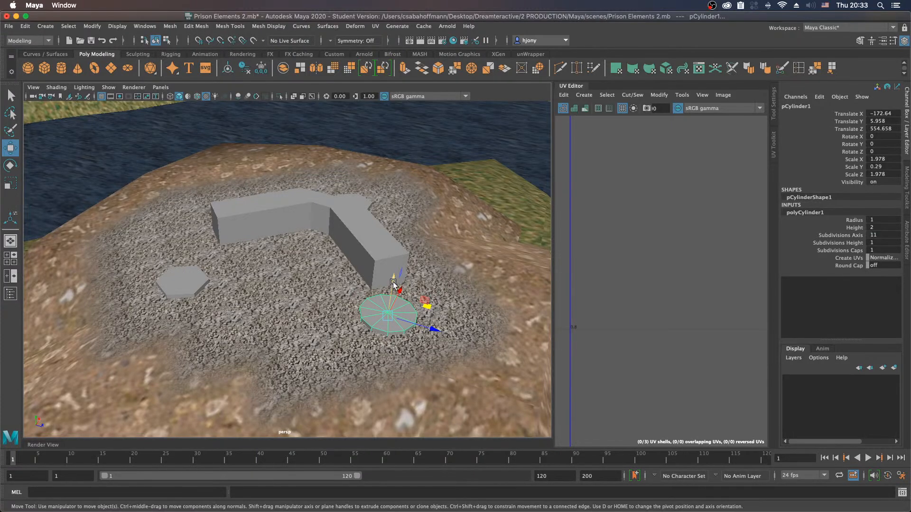
# Step: Raise the 11-sided cylinder to about Y 9.7 and stretch its height to a Y scale of about 1.7
pyautogui.moveTo(393, 284); pyautogui.dragTo(409, 185)
pyautogui.press('r')
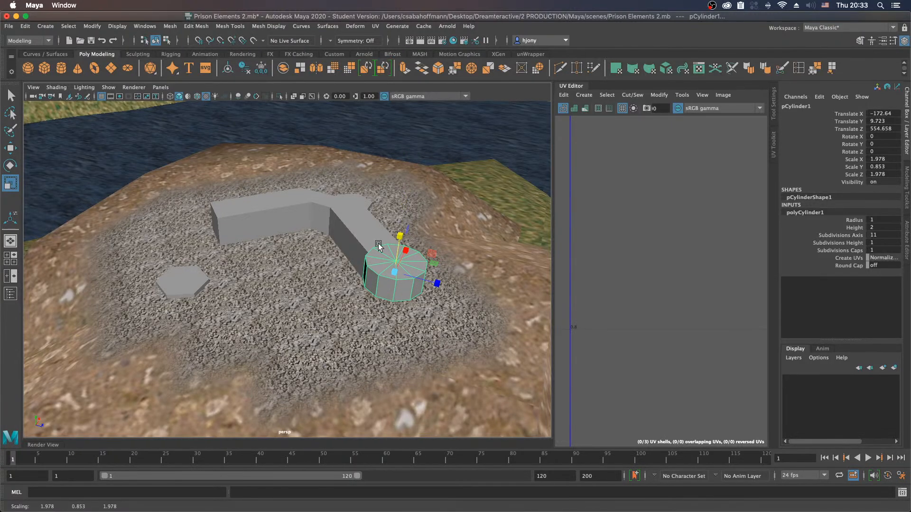
pyautogui.moveTo(400, 236); pyautogui.dragTo(405, 195)
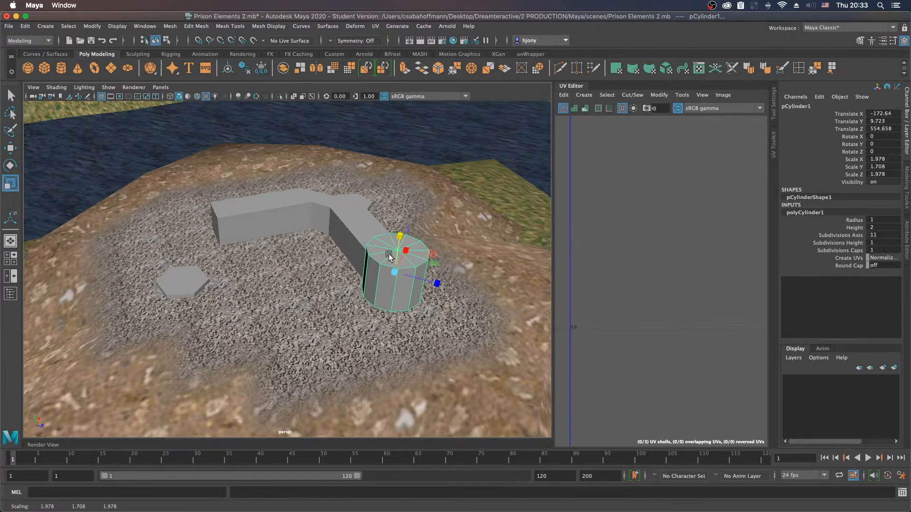
# Step: Move the cylinder's pivot point straight down to near its base
pyautogui.press('w')
pyautogui.press('d')
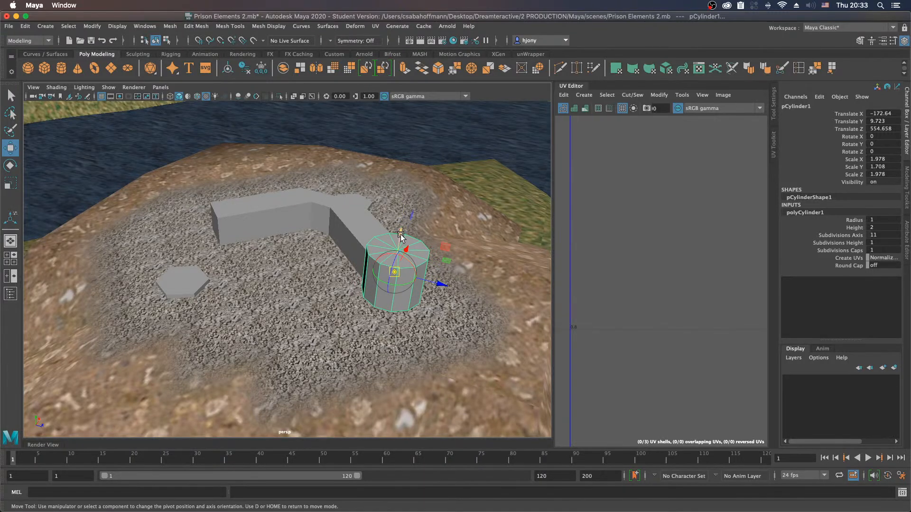
pyautogui.moveTo(400, 237); pyautogui.dragTo(393, 298)
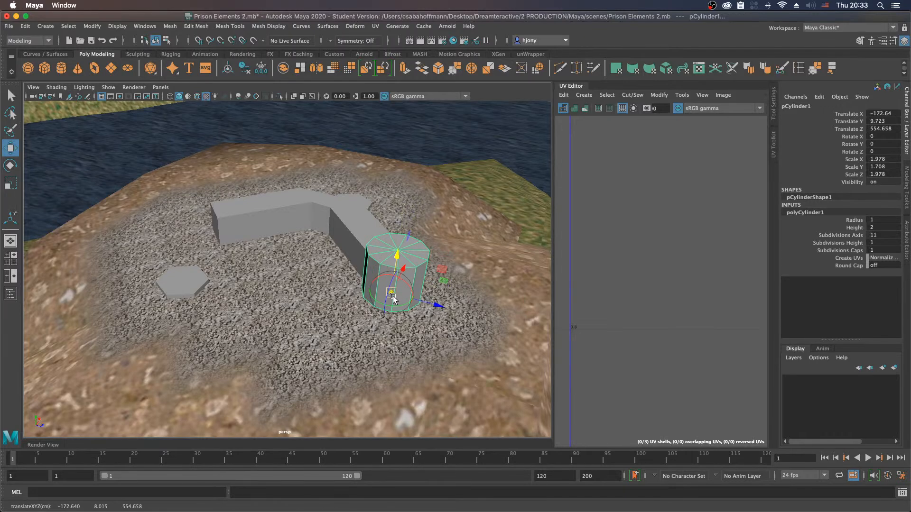
pyautogui.press('d')
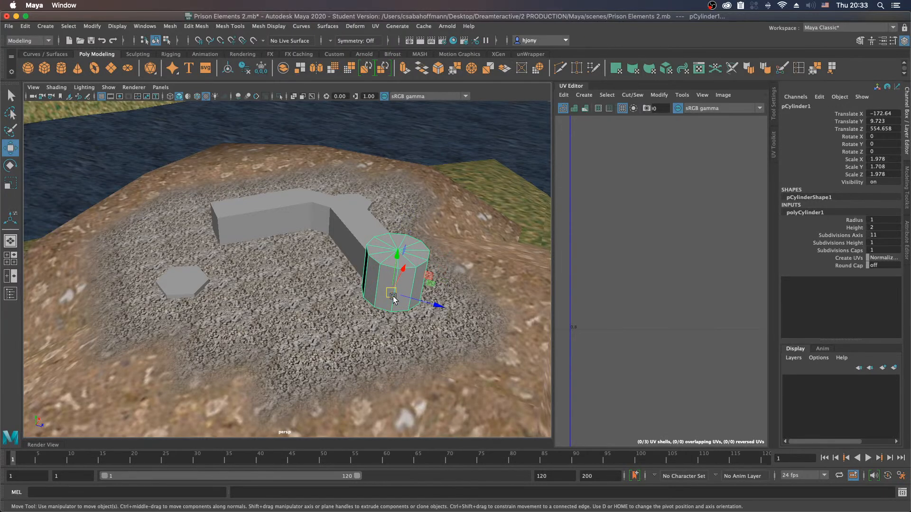
# Step: Scale the cylinder into a slim tower, about 1.24 in X and Z and about 3.02 in Y
pyautogui.press('r')
pyautogui.moveTo(392, 294); pyautogui.dragTo(365, 298)
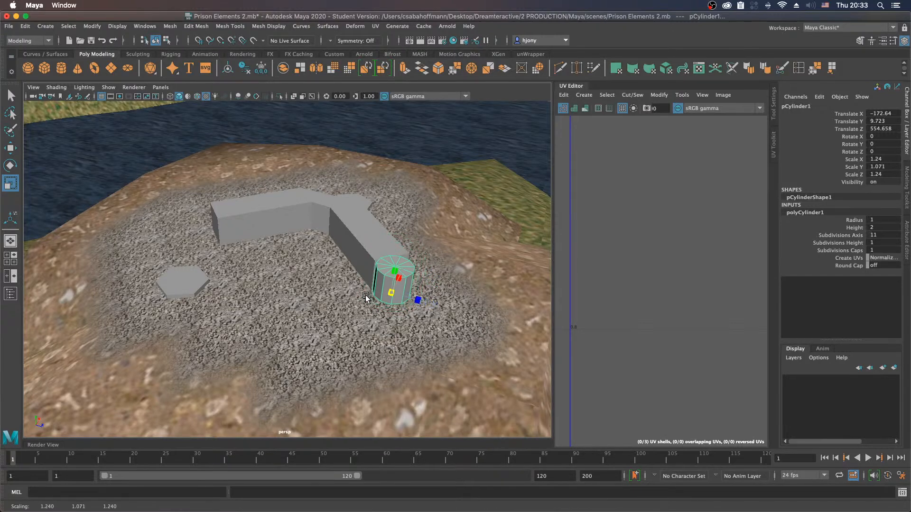
pyautogui.moveTo(396, 261); pyautogui.dragTo(401, 183)
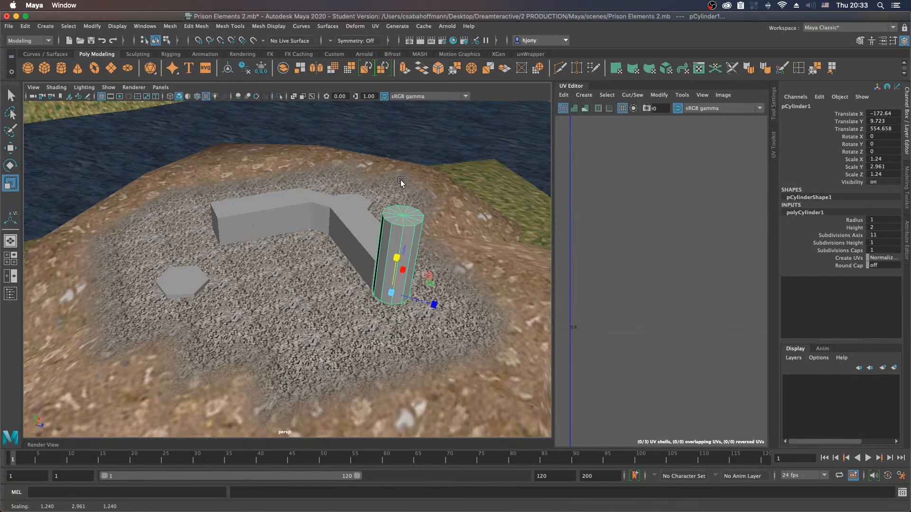
pyautogui.moveTo(396, 259); pyautogui.dragTo(397, 259)
# Step: Lower the tower onto the gravel at about Y 7.62 and shift it slightly away from the block's end
pyautogui.press('w')
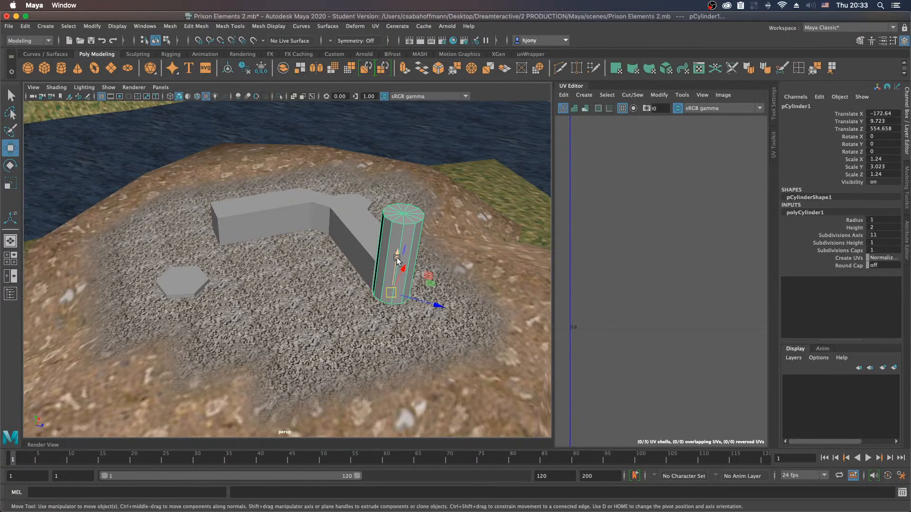
pyautogui.moveTo(397, 259); pyautogui.dragTo(396, 298)
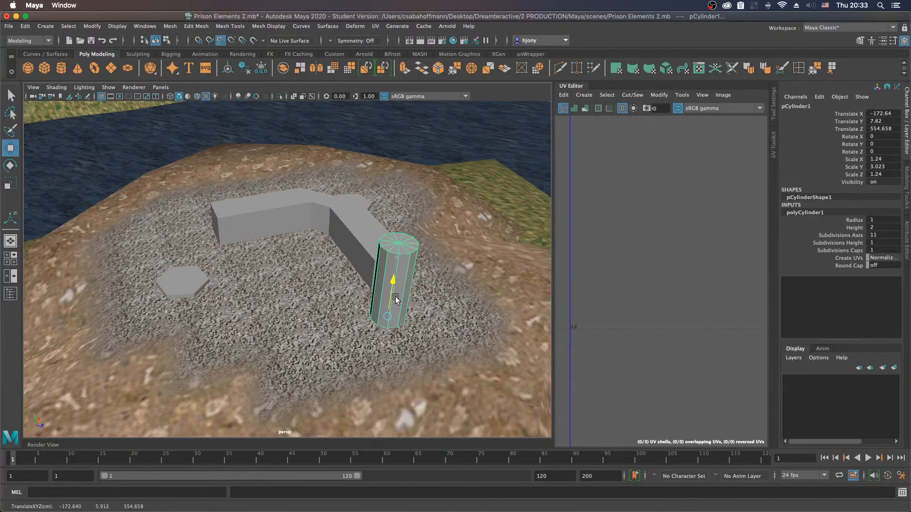
pyautogui.moveTo(430, 310); pyautogui.dragTo(445, 309)
# Step: Reposition the tower near the block's end using a wireframe top view, at about X -171.3 and Z 555.3
pyautogui.press('space')
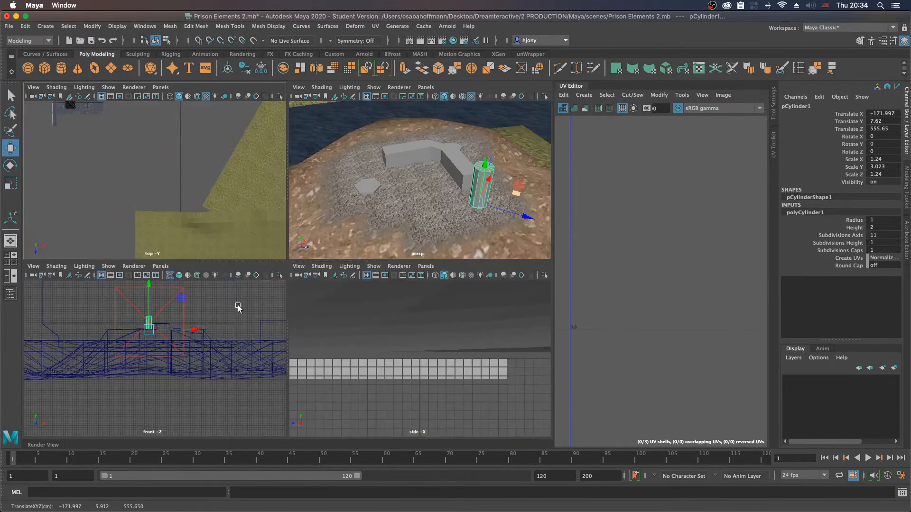
pyautogui.press('f')
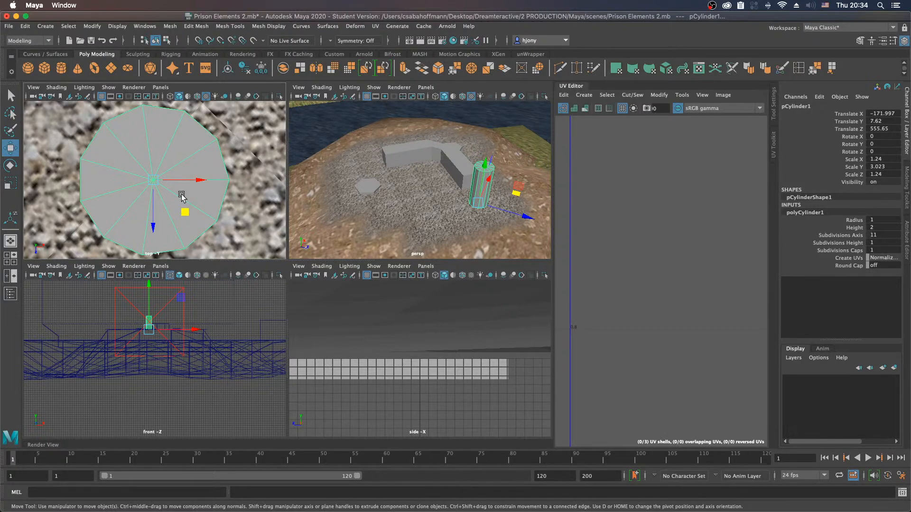
pyautogui.press('4')
pyautogui.scroll(-5, 183, 197)
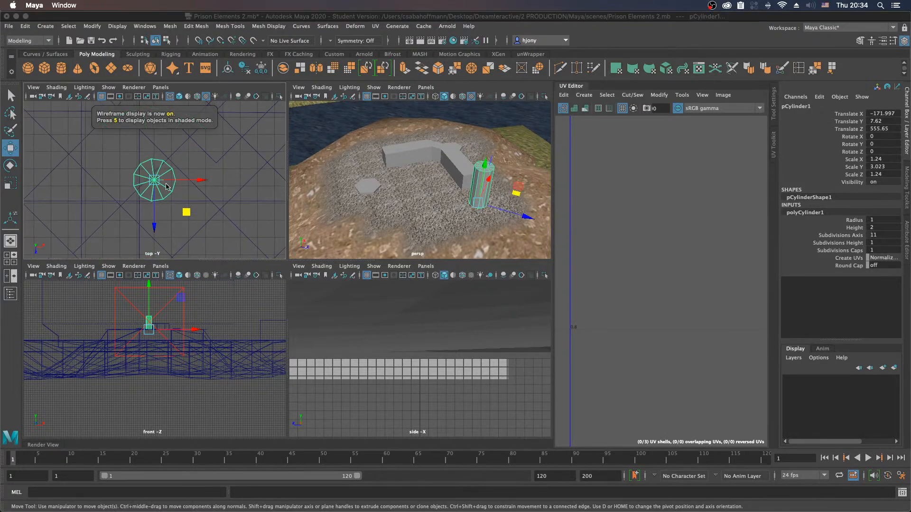
pyautogui.moveTo(163, 222)
pyautogui.keyDown('alt'); pyautogui.mouseDown(button='middle')
pyautogui.moveTo(172, 212)
pyautogui.moveTo(148, 242)
pyautogui.moveTo(153, 218)
pyautogui.mouseUp(button='middle'); pyautogui.keyUp('alt')
pyautogui.moveTo(174, 244); pyautogui.dragTo(219, 212)
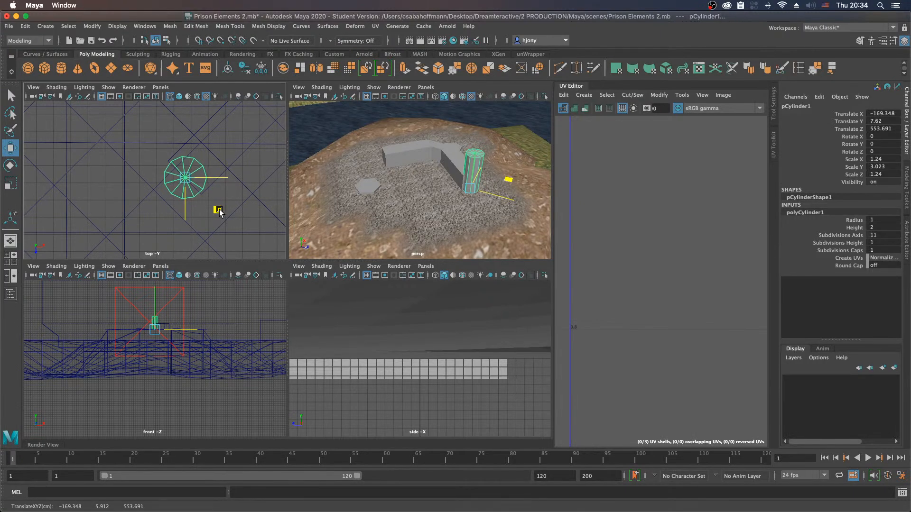
pyautogui.moveTo(216, 213); pyautogui.dragTo(184, 239)
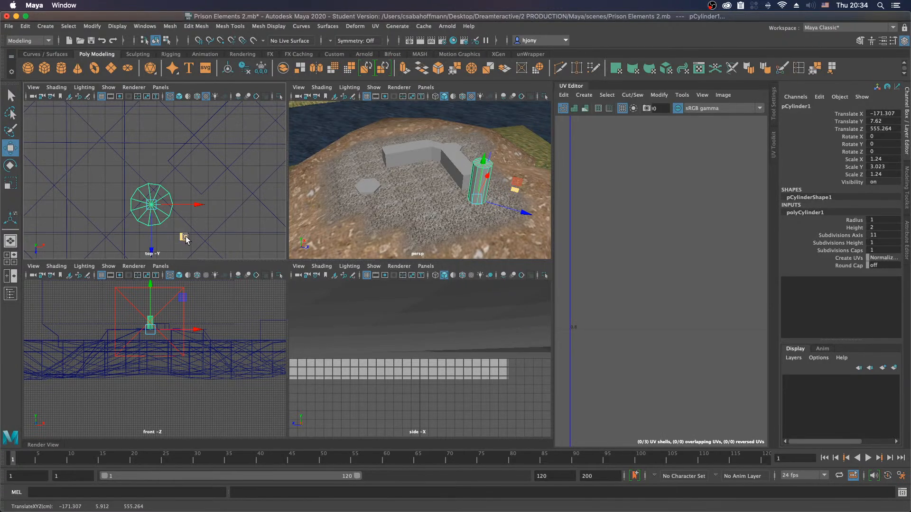
pyautogui.moveTo(184, 236); pyautogui.dragTo(183, 240)
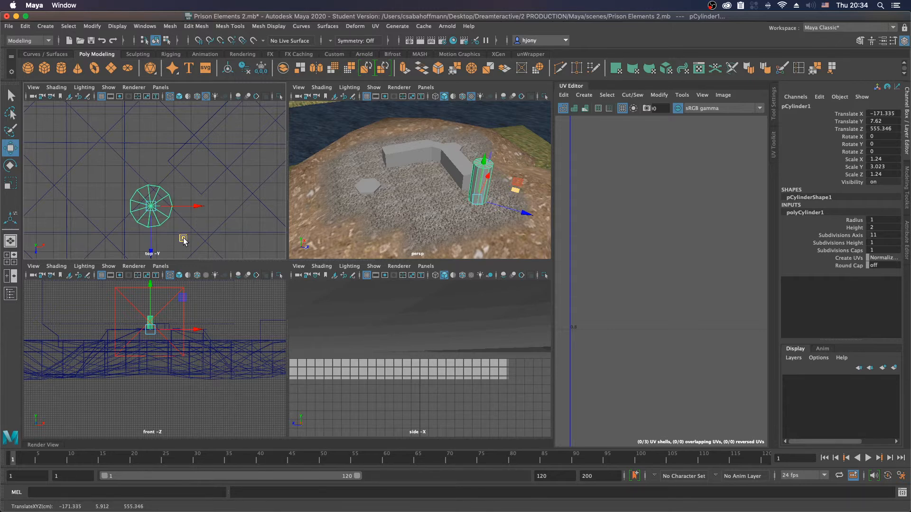
# Step: Frame the tower in the perspective view and scale it down uniformly to about 1.01 in X and Z and 2.46 in Y
pyautogui.press('f')
pyautogui.keyDown('alt'); pyautogui.moveTo(470, 190); pyautogui.dragTo(401, 226); pyautogui.keyUp('alt')
pyautogui.press('r')
pyautogui.keyDown('alt'); pyautogui.moveTo(385, 191); pyautogui.dragTo(365, 218); pyautogui.keyUp('alt')
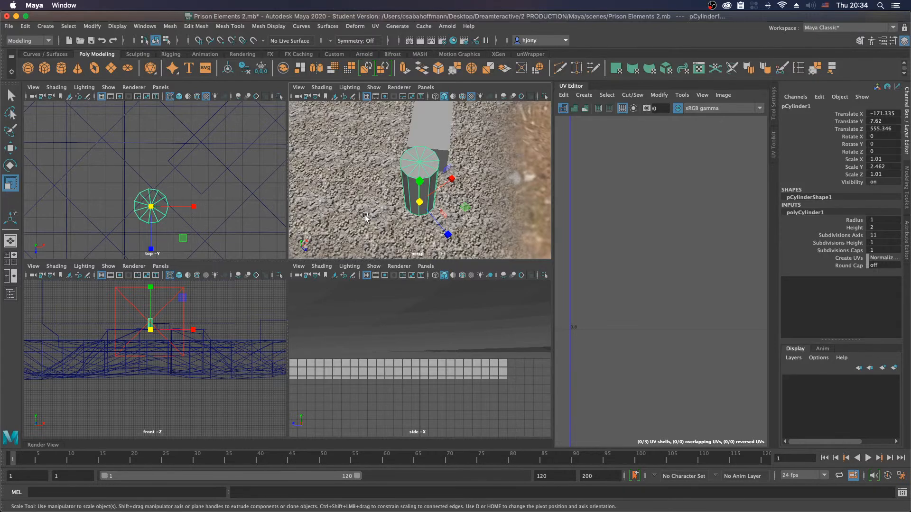
pyautogui.hotkey('ctrl', 'Right')
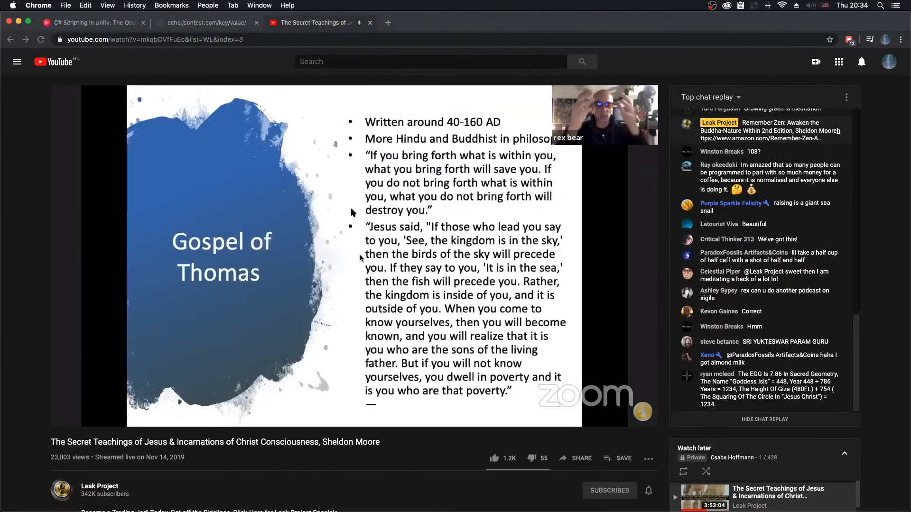
pyautogui.click(249, 344)
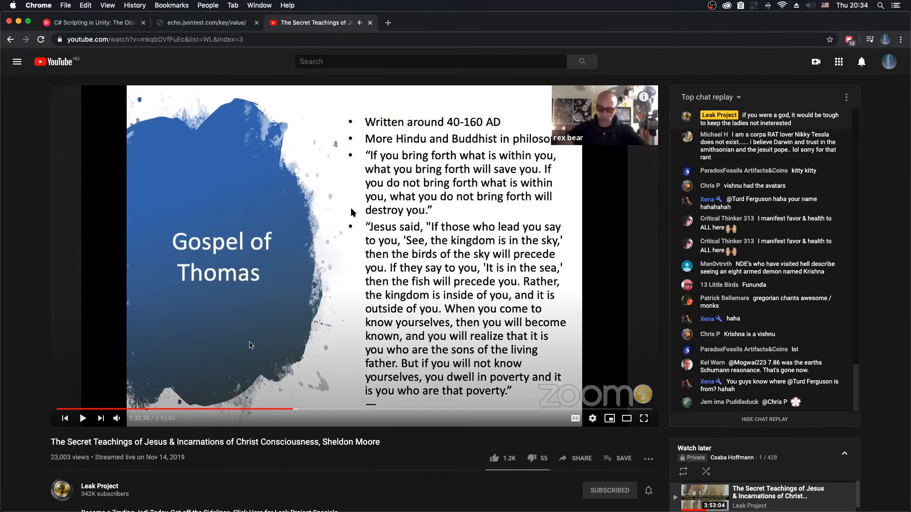
pyautogui.click(312, 328)
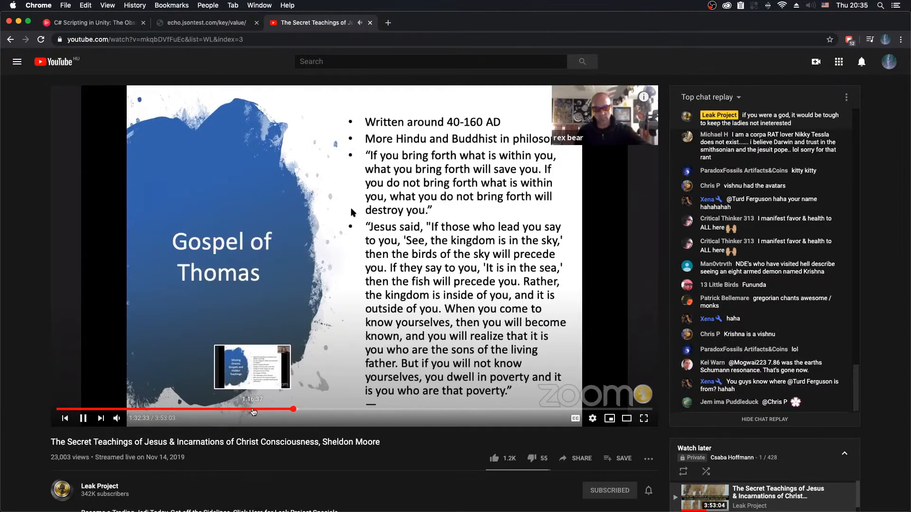
pyautogui.moveTo(253, 412); pyautogui.dragTo(293, 411)
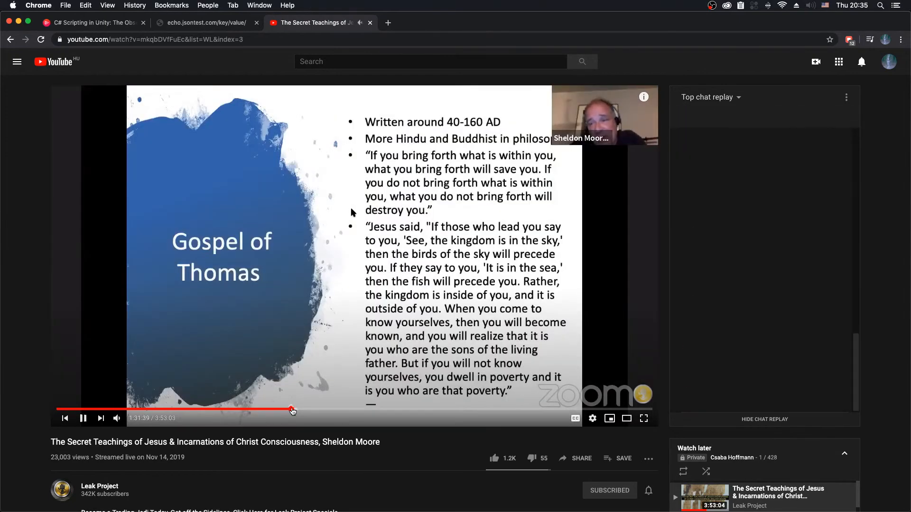
pyautogui.hotkey('ctrl', 'Left')
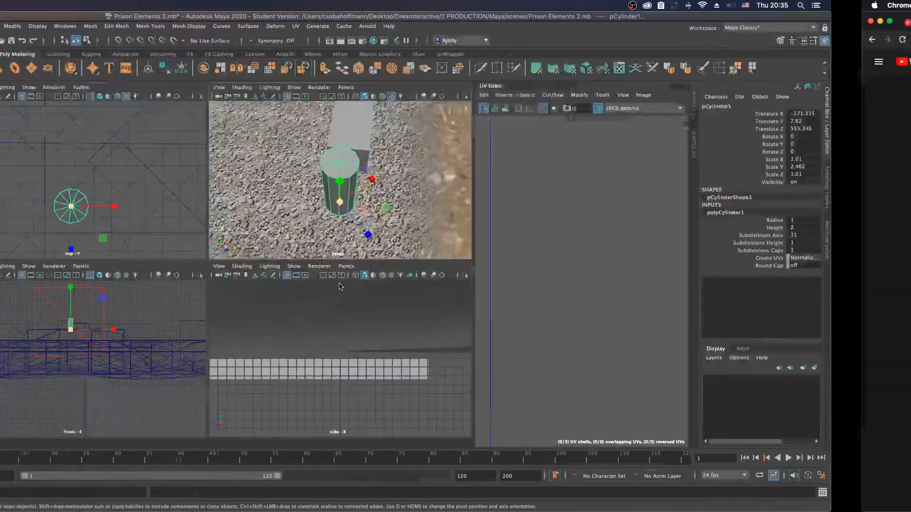
# Step: Select all the triangular faces of the tower's top cap in face mode, using an enlarged perspective view
pyautogui.keyDown('alt'); pyautogui.moveTo(412, 197); pyautogui.dragTo(475, 174); pyautogui.keyUp('alt')
pyautogui.scroll(5, 474, 174)
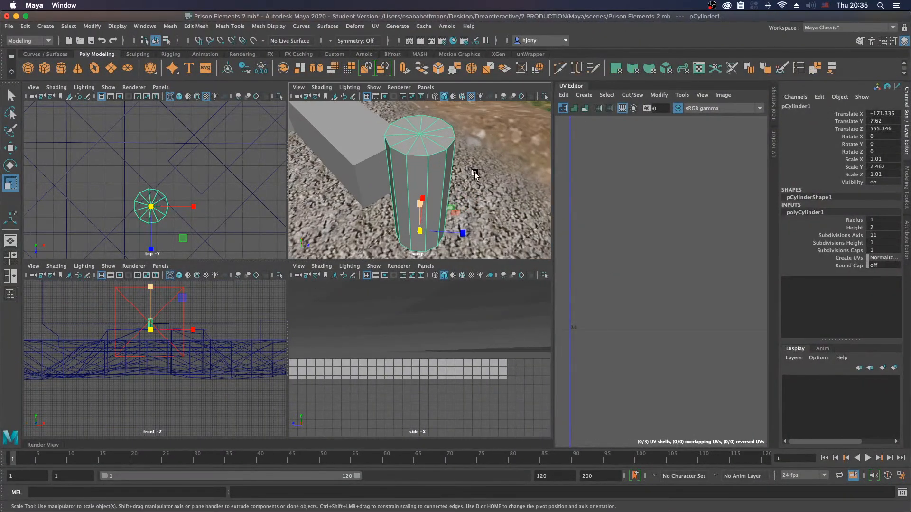
pyautogui.press('w')
pyautogui.press('space')
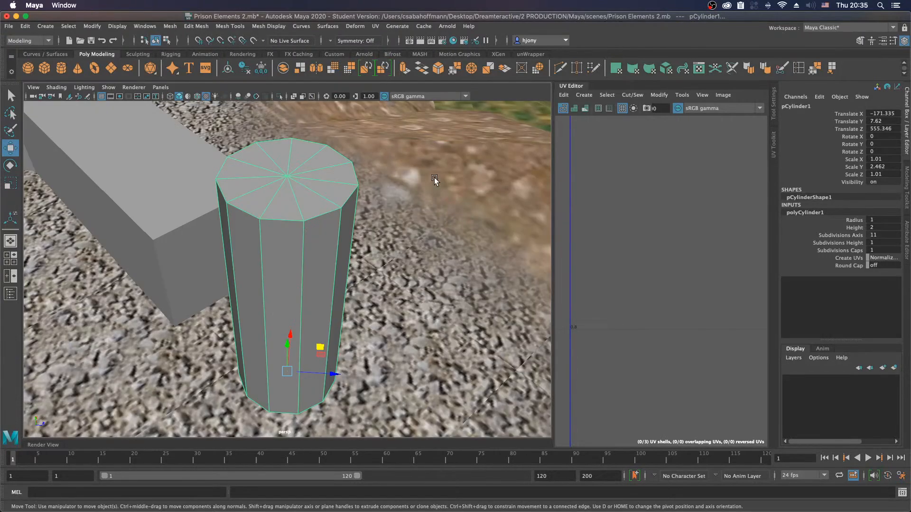
pyautogui.moveTo(324, 183); pyautogui.dragTo(325, 205, button='right')
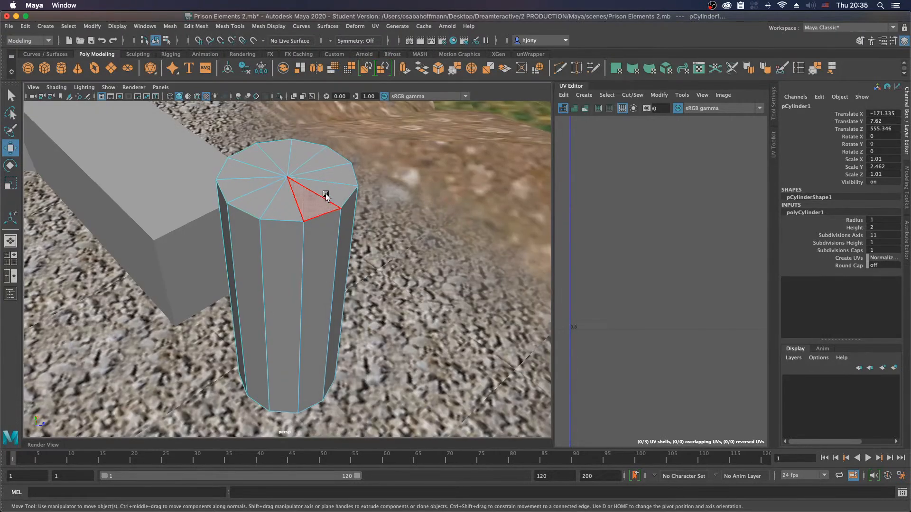
pyautogui.click(331, 194)
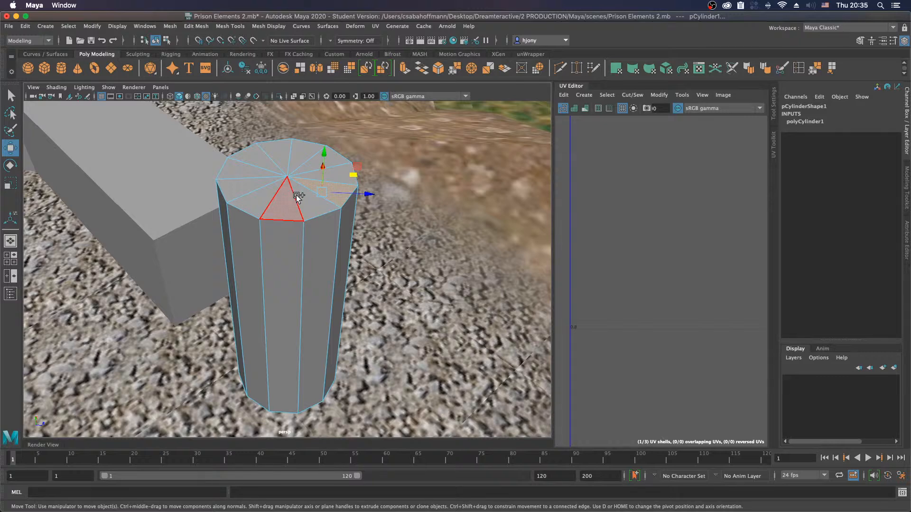
pyautogui.keyDown('shift'); pyautogui.click(313, 207); pyautogui.keyUp('shift')
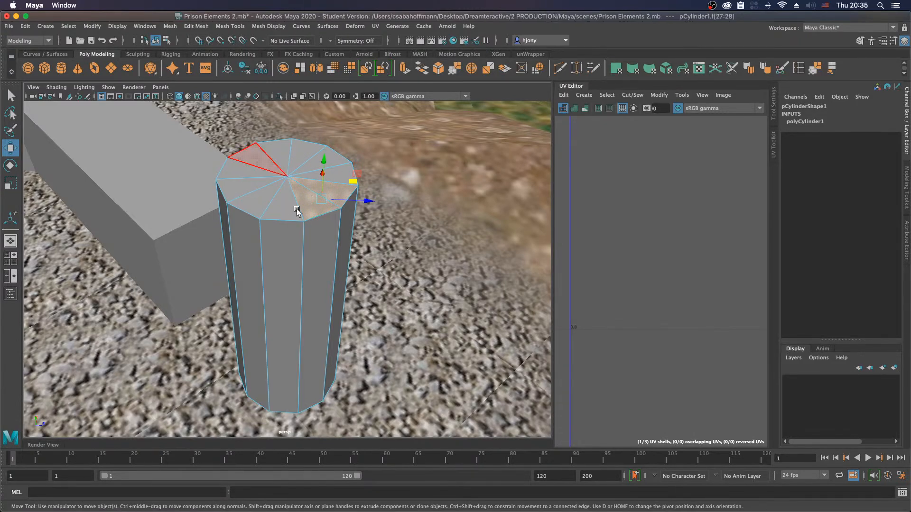
pyautogui.keyDown('shift'); pyautogui.click(280, 201); pyautogui.keyUp('shift')
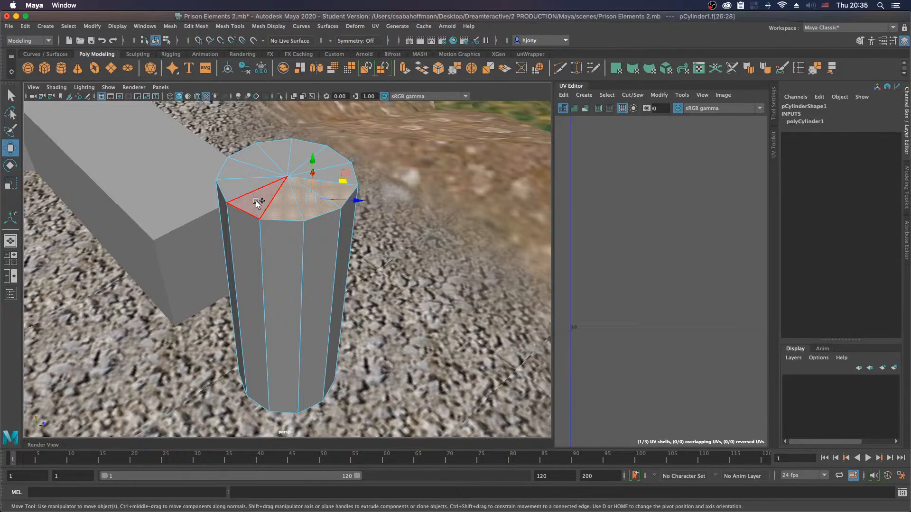
pyautogui.keyDown('shift'); pyautogui.click(251, 167); pyautogui.keyUp('shift')
pyautogui.keyDown('shift'); pyautogui.click(263, 155); pyautogui.keyUp('shift')
pyautogui.keyDown('shift'); pyautogui.click(273, 152); pyautogui.keyUp('shift')
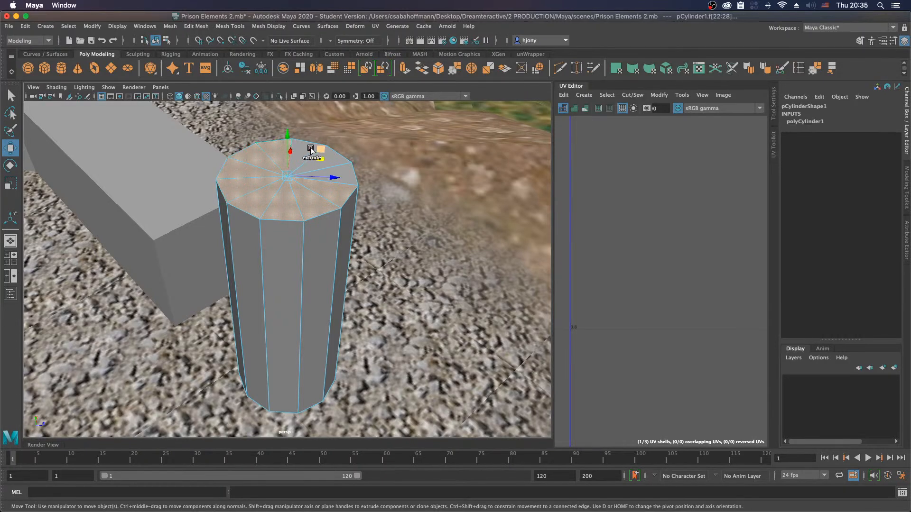
pyautogui.keyDown('shift'); pyautogui.click(306, 148); pyautogui.keyUp('shift')
pyautogui.keyDown('shift'); pyautogui.click(339, 156); pyautogui.keyUp('shift')
pyautogui.keyDown('shift'); pyautogui.click(349, 171); pyautogui.keyUp('shift')
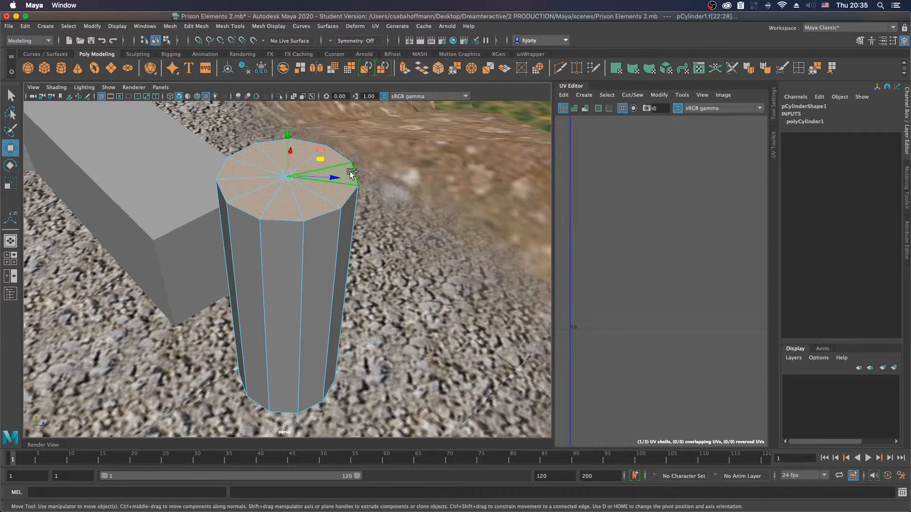
# Step: Try tapering the tower by scaling its top faces to about 0.51 and raising them about 0.86, and undo both changes
pyautogui.press('r')
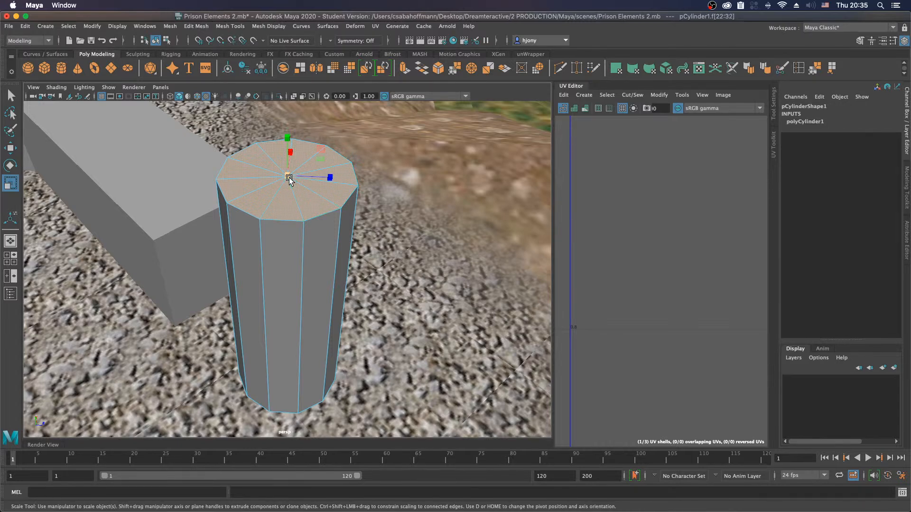
pyautogui.moveTo(287, 176); pyautogui.dragTo(252, 187)
pyautogui.keyDown('alt'); pyautogui.moveTo(369, 234); pyautogui.dragTo(298, 240); pyautogui.keyUp('alt')
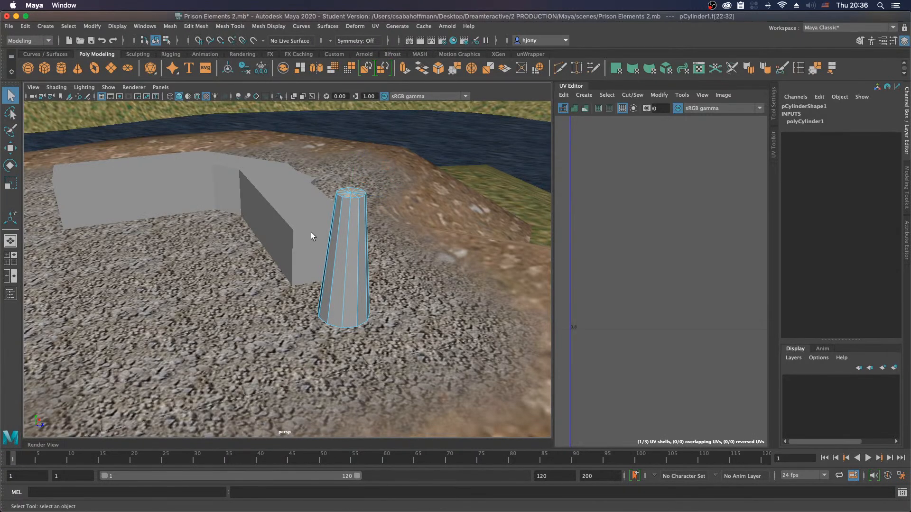
pyautogui.press('w')
pyautogui.moveTo(352, 144)
pyautogui.mouseDown()
pyautogui.moveTo(356, 169)
pyautogui.moveTo(355, 144)
pyautogui.mouseUp()
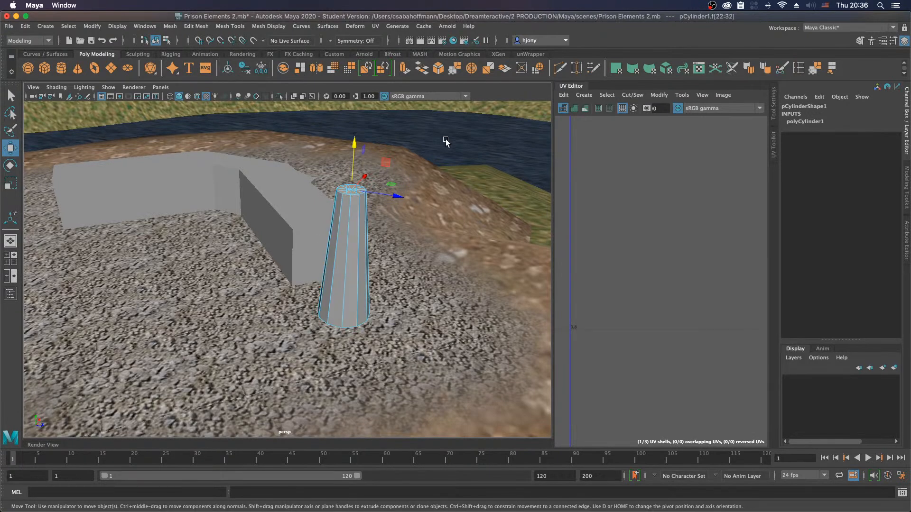
pyautogui.hotkey('ctrl', 'z')
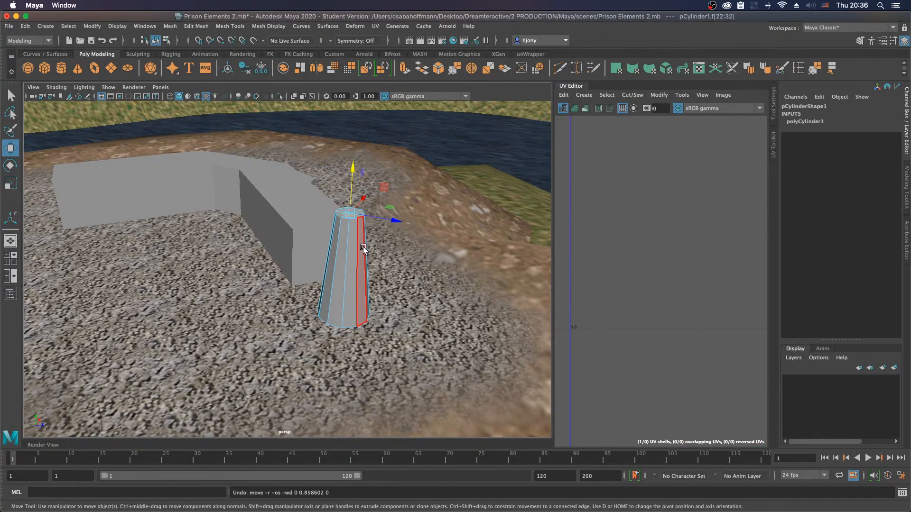
pyautogui.hotkey('ctrl', 'z')
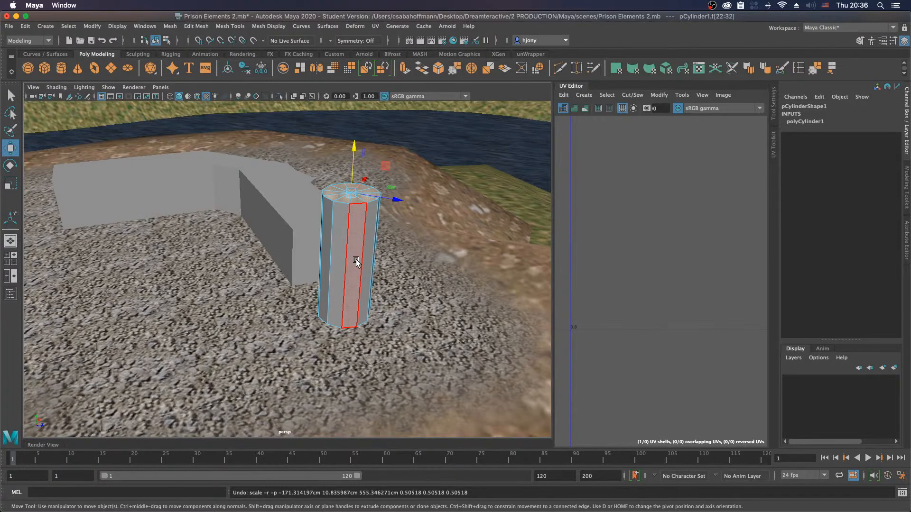
# Step: Duplicate the tower, flatten the copy to about 0.2 in Y, and raise it above the tower to about Y 13.9
pyautogui.moveTo(353, 269); pyautogui.dragTo(397, 228, button='right')
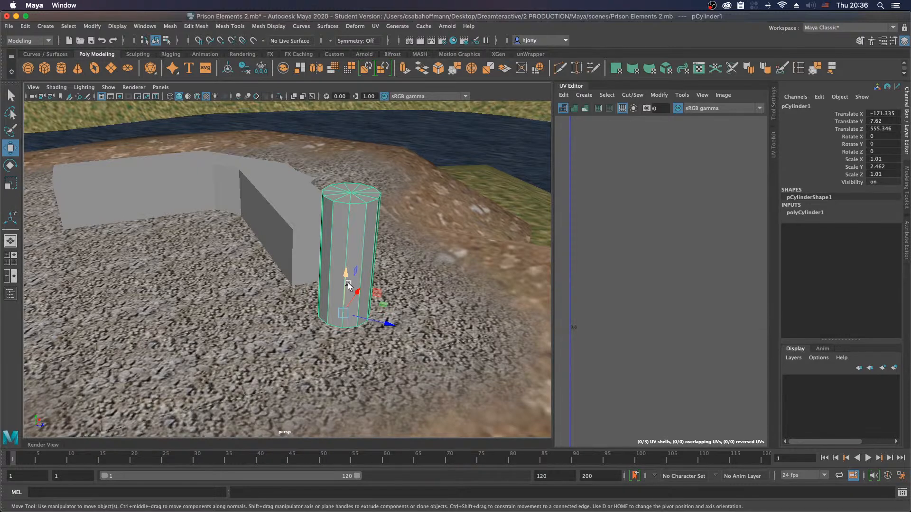
pyautogui.hotkey('ctrl', 'd')
pyautogui.moveTo(346, 274); pyautogui.dragTo(349, 227)
pyautogui.press('r')
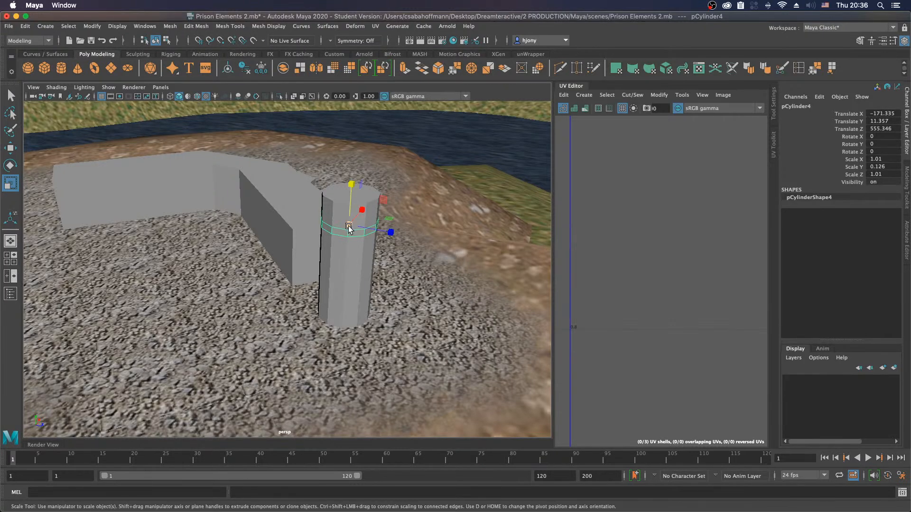
pyautogui.moveTo(352, 183); pyautogui.dragTo(356, 158)
pyautogui.press('w')
pyautogui.moveTo(351, 189); pyautogui.dragTo(358, 111)
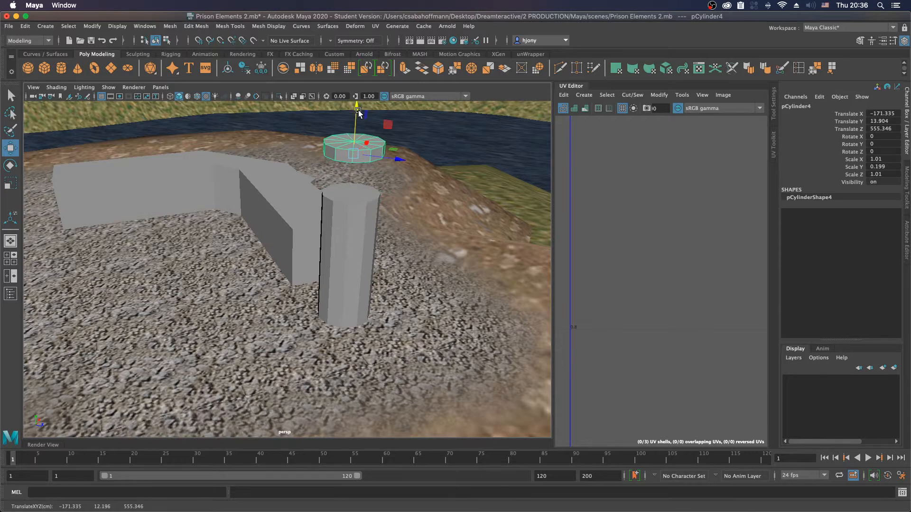
# Step: Taper the tower by scaling its top cap faces to about 0.49 in X and Z
pyautogui.click(362, 195)
pyautogui.moveTo(360, 190); pyautogui.dragTo(358, 206, button='right')
pyautogui.click(356, 200)
pyautogui.press('r')
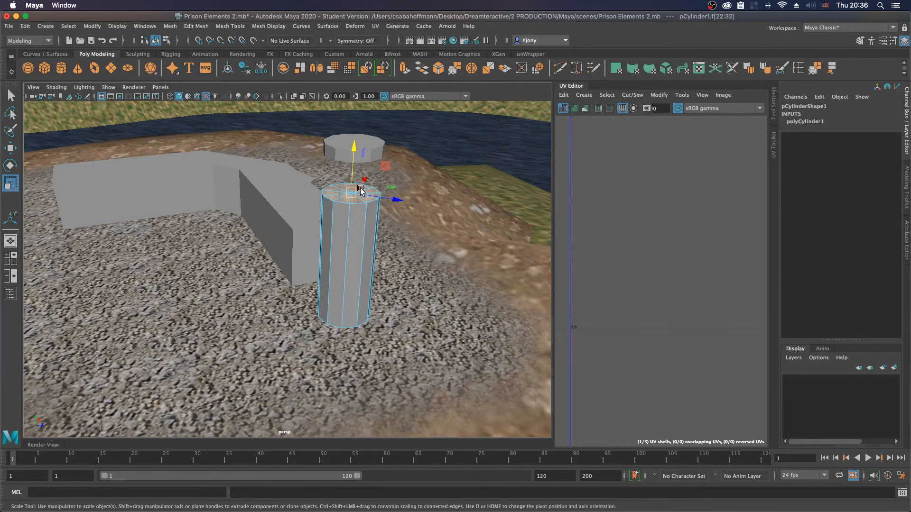
pyautogui.moveTo(351, 193); pyautogui.dragTo(331, 196)
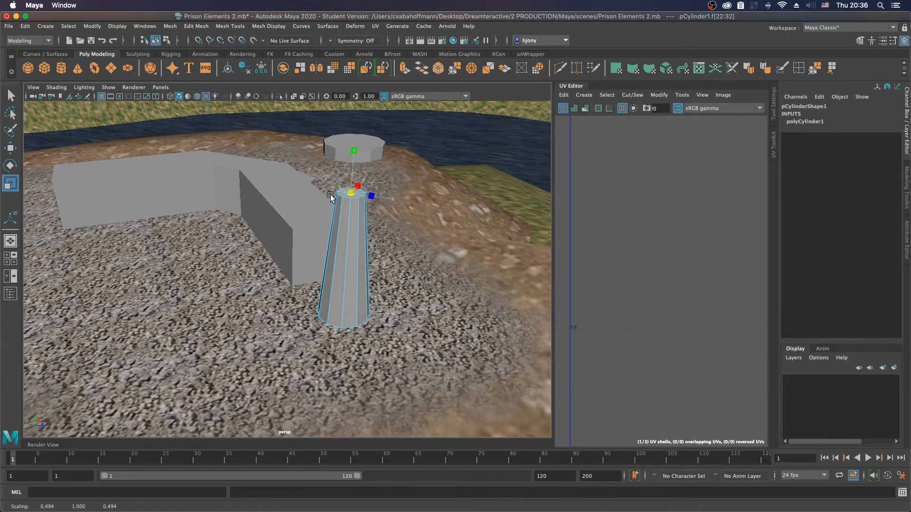
# Step: Lower the flat disk onto the tapered tower at about Y 12.4 and thin it to about 0.09 in Y
pyautogui.press('w')
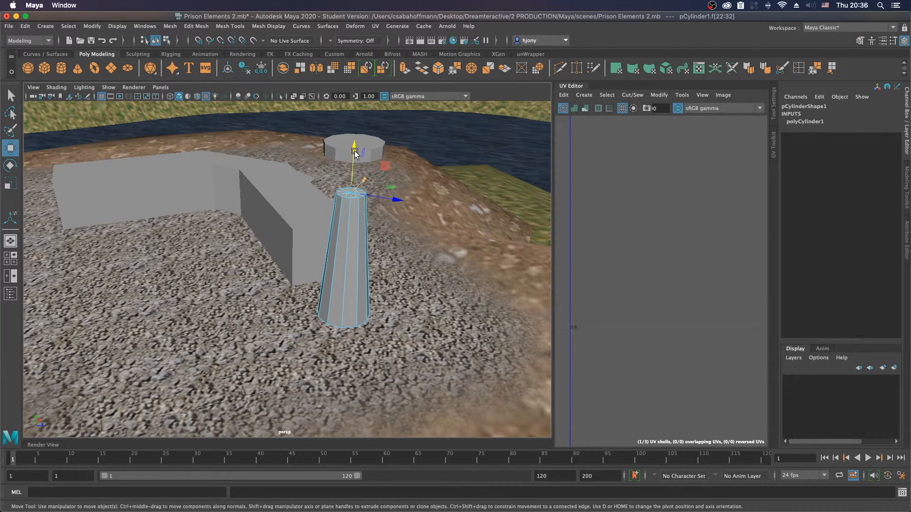
pyautogui.click(375, 144)
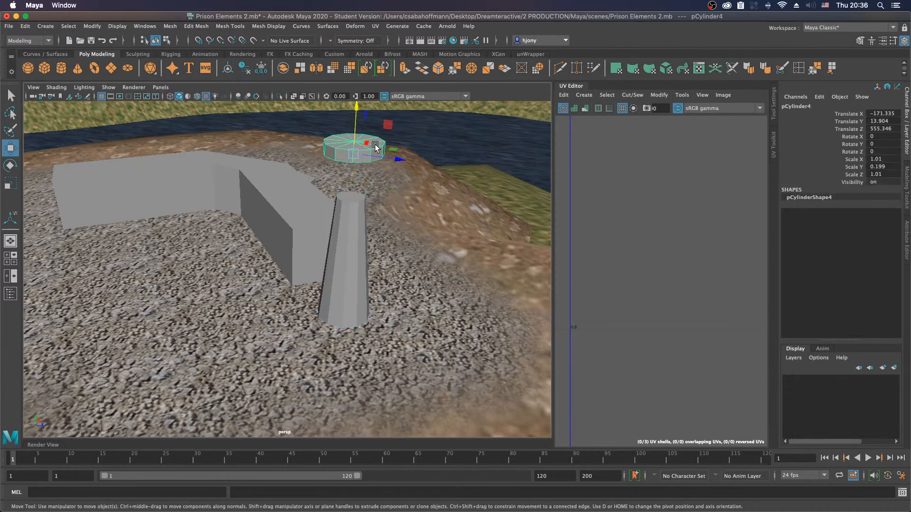
pyautogui.moveTo(357, 122); pyautogui.dragTo(360, 164)
pyautogui.press('f')
pyautogui.keyDown('alt'); pyautogui.moveTo(321, 275); pyautogui.dragTo(297, 216); pyautogui.keyUp('alt')
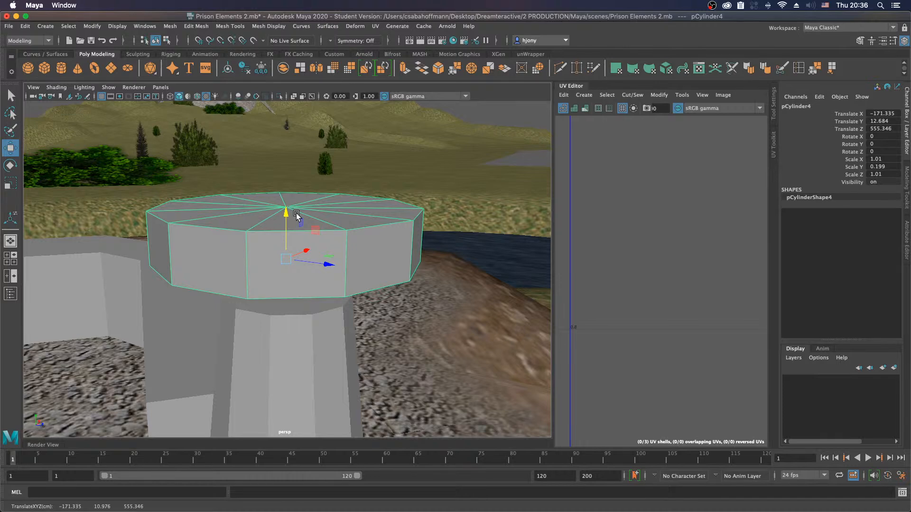
pyautogui.moveTo(287, 216); pyautogui.dragTo(284, 277)
pyautogui.press('r')
pyautogui.keyDown('alt'); pyautogui.moveTo(362, 292); pyautogui.dragTo(221, 290, button='right'); pyautogui.keyUp('alt')
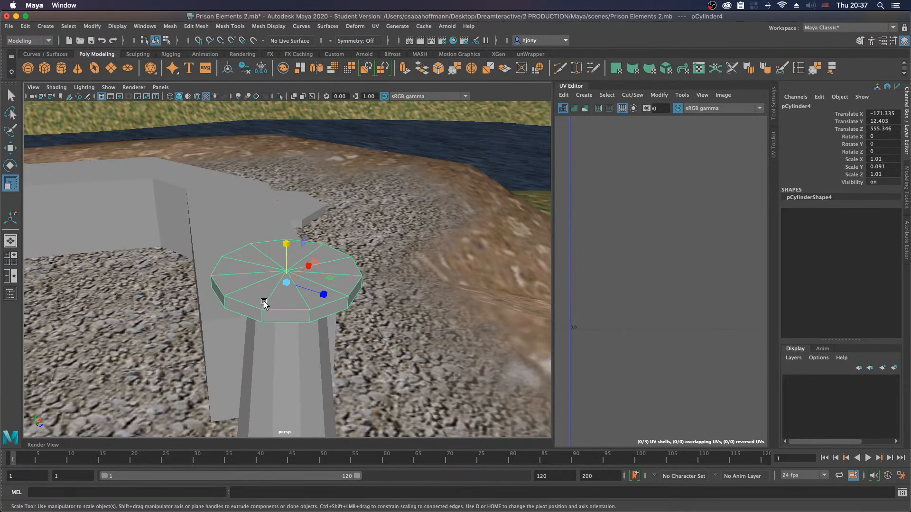
pyautogui.keyDown('alt'); pyautogui.moveTo(307, 305); pyautogui.dragTo(279, 314, button='right'); pyautogui.keyUp('alt')
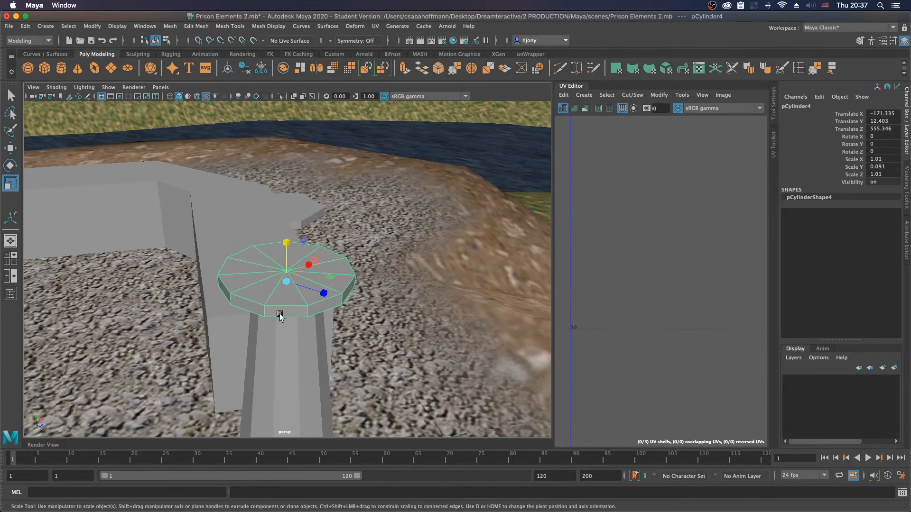
# Step: Duplicate the disk and shape the copy into a drum, about 0.5 in X and Z and 0.37 in Y, at about Y 12.56
pyautogui.hotkey('ctrl', 'd')
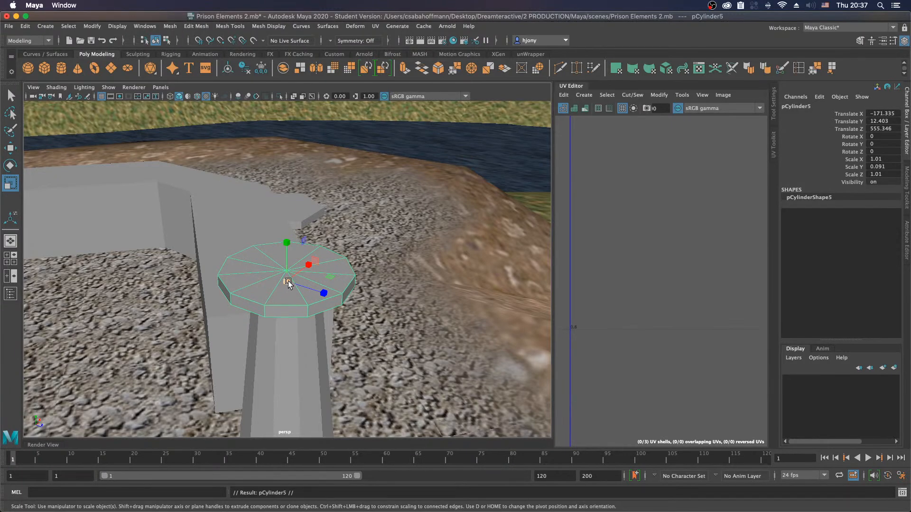
pyautogui.moveTo(286, 242); pyautogui.dragTo(293, 157)
pyautogui.moveTo(286, 280); pyautogui.dragTo(245, 290)
pyautogui.moveTo(287, 242); pyautogui.dragTo(291, 195)
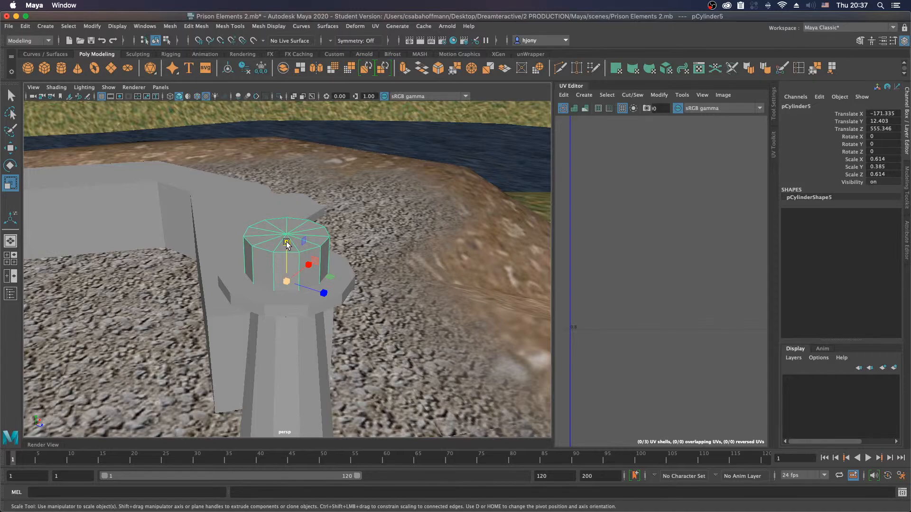
pyautogui.moveTo(287, 240); pyautogui.dragTo(285, 232)
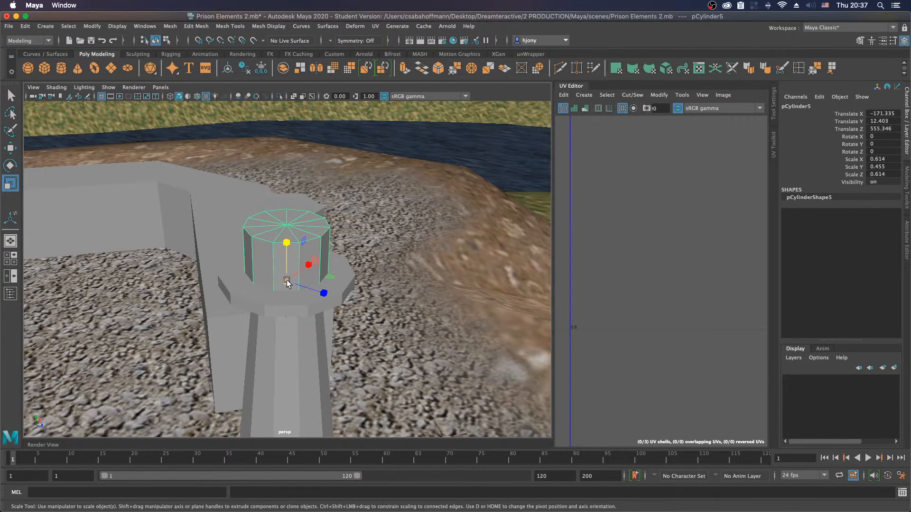
pyautogui.moveTo(287, 281); pyautogui.dragTo(271, 281)
pyautogui.press('w')
pyautogui.moveTo(287, 248)
pyautogui.mouseDown()
pyautogui.moveTo(291, 224)
pyautogui.moveTo(292, 233)
pyautogui.mouseUp()
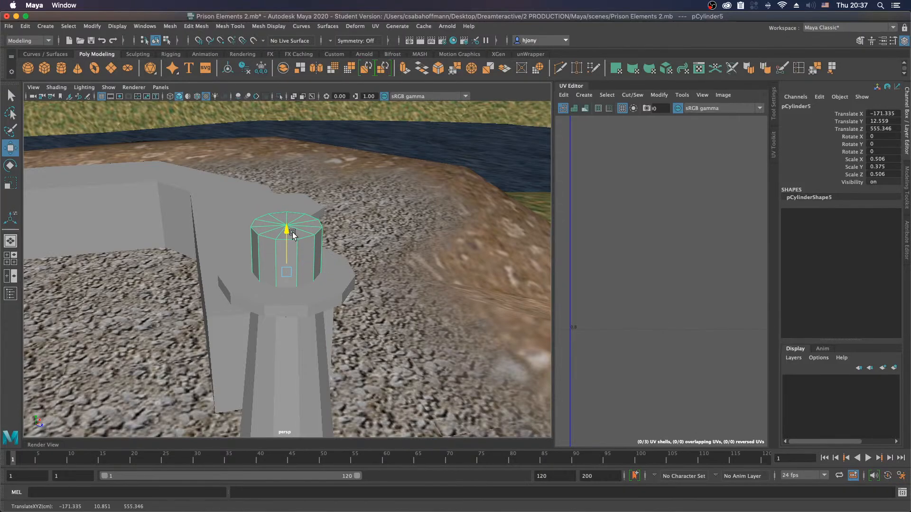
pyautogui.press('r')
pyautogui.moveTo(286, 274); pyautogui.dragTo(279, 302)
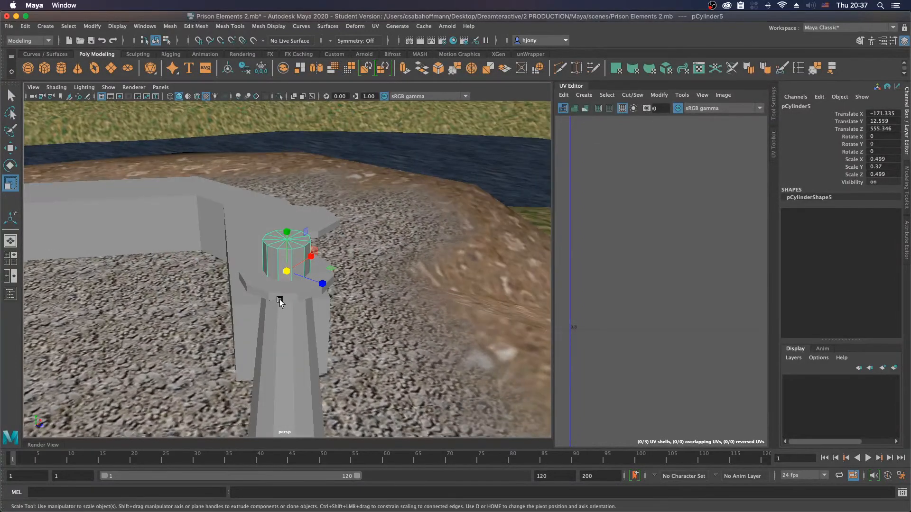
# Step: Duplicate the drum and raise the copy above it to about Y 13.75
pyautogui.hotkey('ctrl', 'd')
pyautogui.press('w')
pyautogui.moveTo(288, 231); pyautogui.dragTo(292, 176)
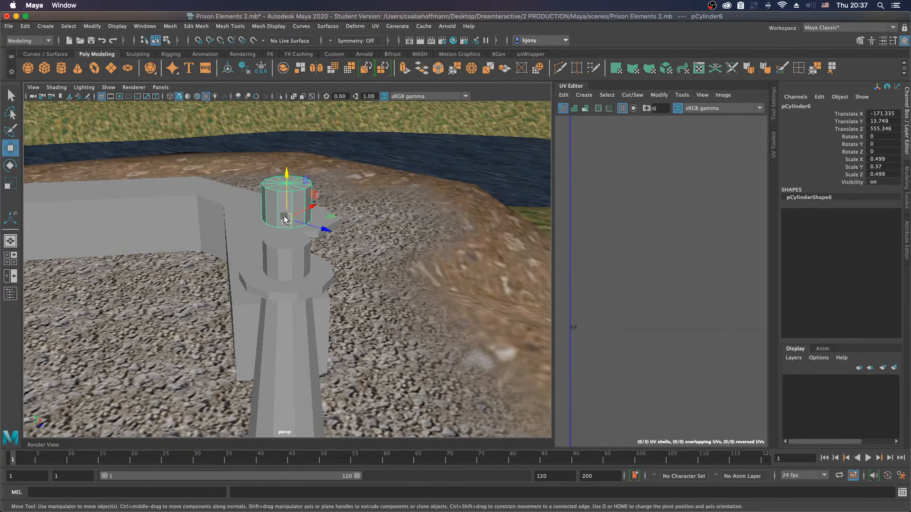
# Step: Try deleting the top rim edge loop of the raised drum to form a cone, and undo the deletion
pyautogui.moveTo(272, 192); pyautogui.dragTo(273, 170, button='right')
pyautogui.doubleClick(273, 191)
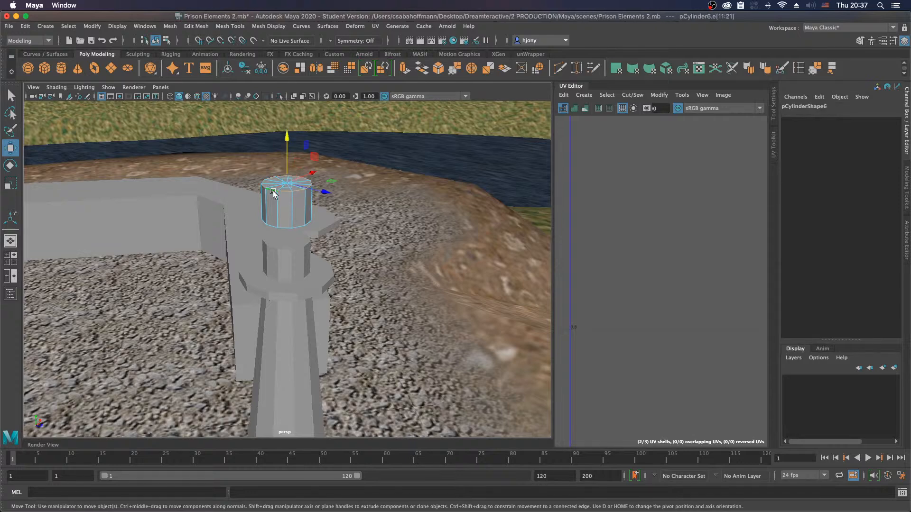
pyautogui.keyDown('shift'); pyautogui.rightClick(274, 192); pyautogui.keyUp('shift')
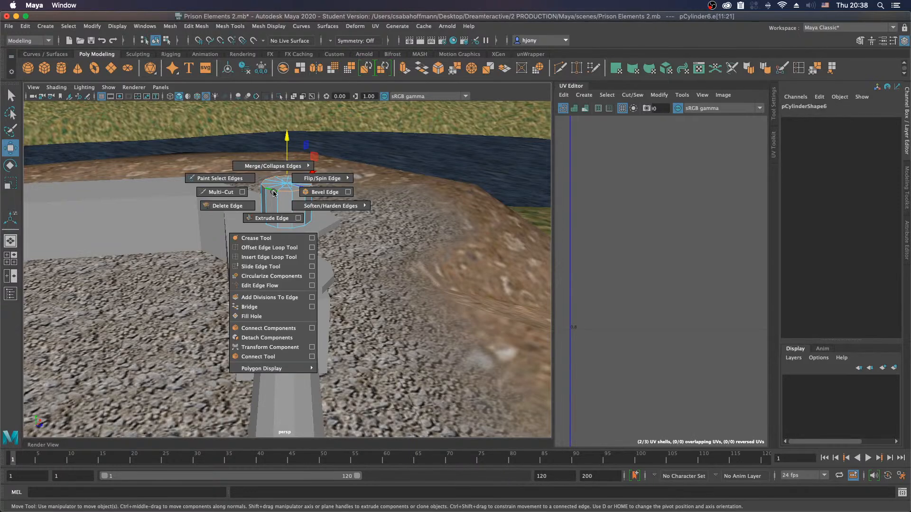
pyautogui.click(229, 207)
pyautogui.moveTo(293, 211); pyautogui.dragTo(314, 201, button='right')
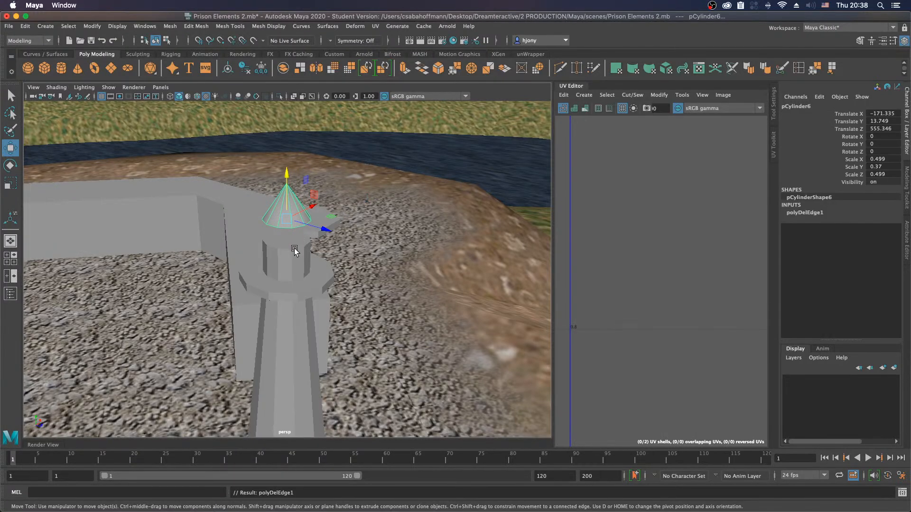
pyautogui.press('super+z')
pyautogui.press('super+z')
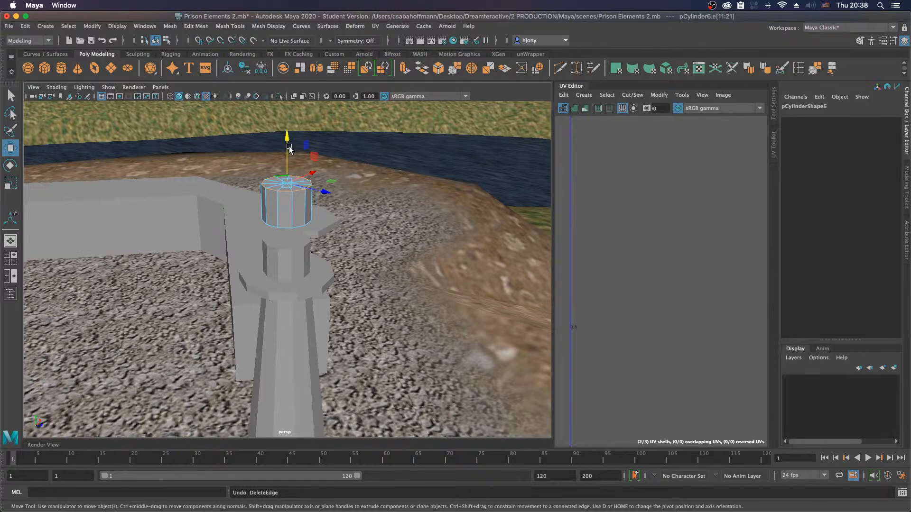
# Step: Lower the top rim edges of the raised drum to form a pointed cone, and return to object selection
pyautogui.moveTo(287, 139); pyautogui.dragTo(286, 170)
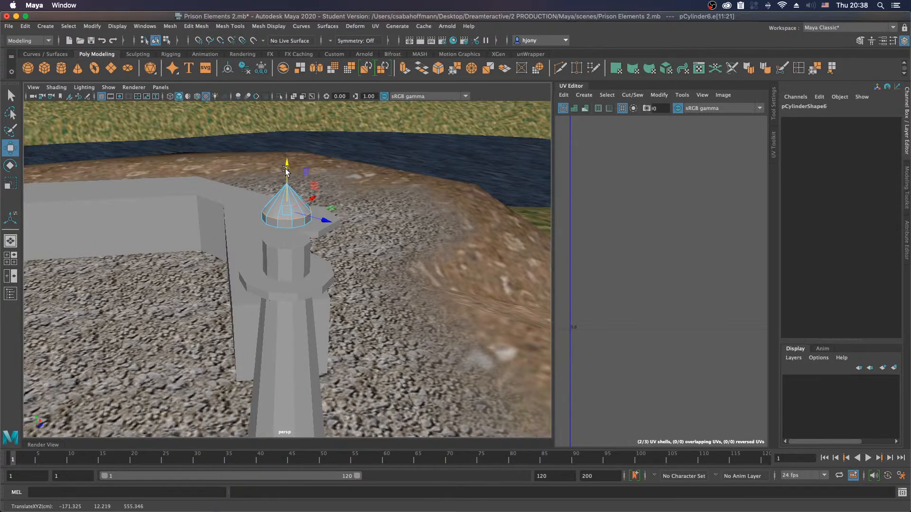
pyautogui.rightClick(286, 224)
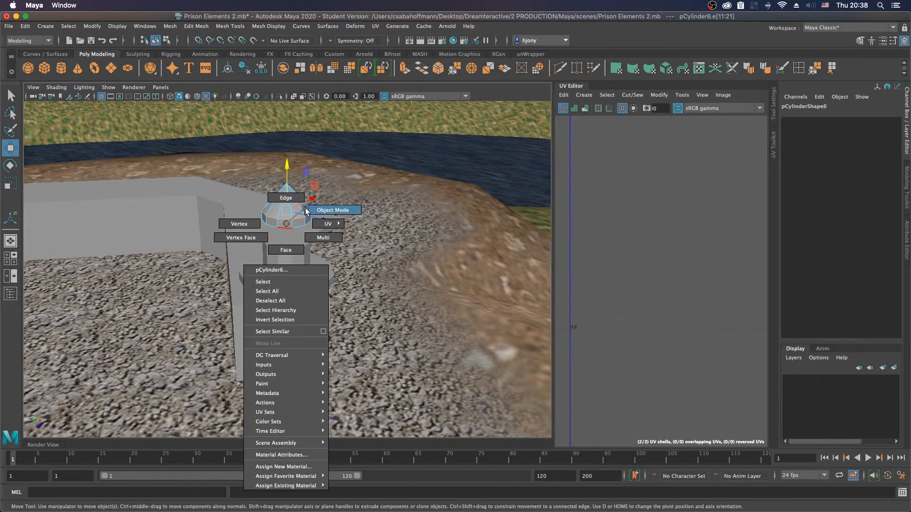
pyautogui.click(306, 210)
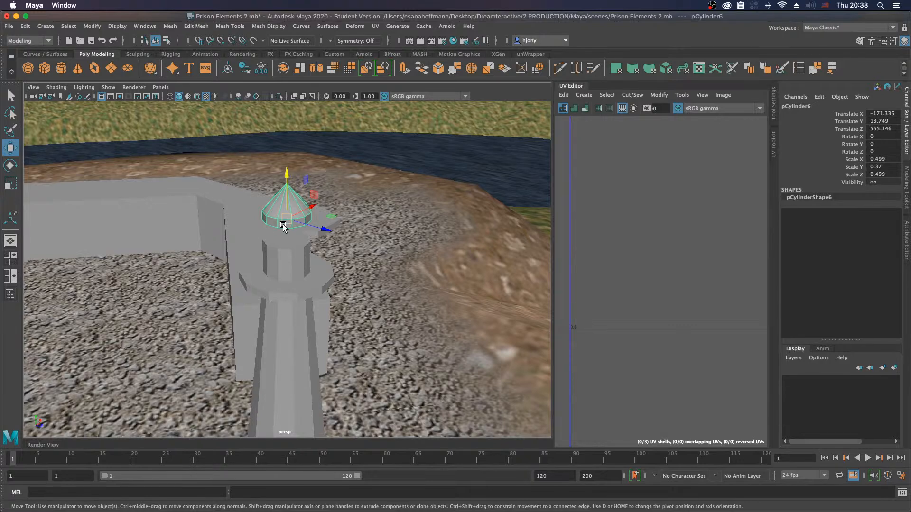
# Step: Scale the cone to about 0.58 in X and Z and 0.43 in Y, and lower it onto the drum
pyautogui.press('r')
pyautogui.moveTo(287, 221); pyautogui.dragTo(292, 220)
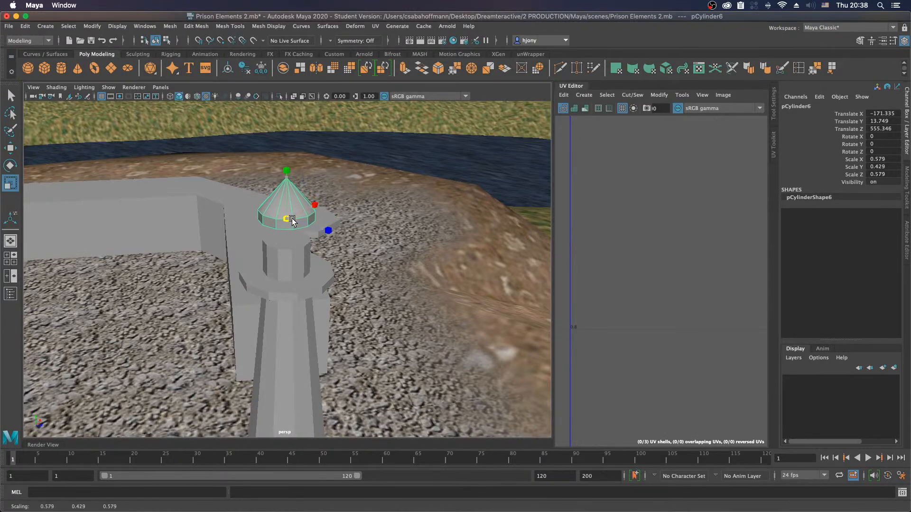
pyautogui.press('w')
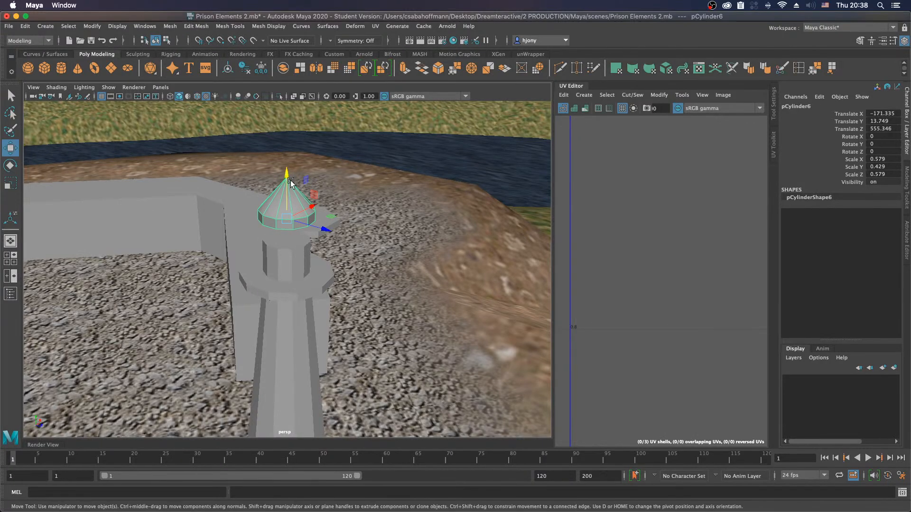
pyautogui.moveTo(288, 182); pyautogui.dragTo(290, 197)
# Step: Select the outer side faces of the flat disk under the drum and duplicate them as a separate ring
pyautogui.keyDown('alt'); pyautogui.moveTo(292, 257); pyautogui.dragTo(301, 294); pyautogui.keyUp('alt')
pyautogui.click(301, 294)
pyautogui.moveTo(299, 287)
pyautogui.mouseDown(button='right')
pyautogui.moveTo(305, 268)
pyautogui.moveTo(296, 302)
pyautogui.mouseUp(button='right')
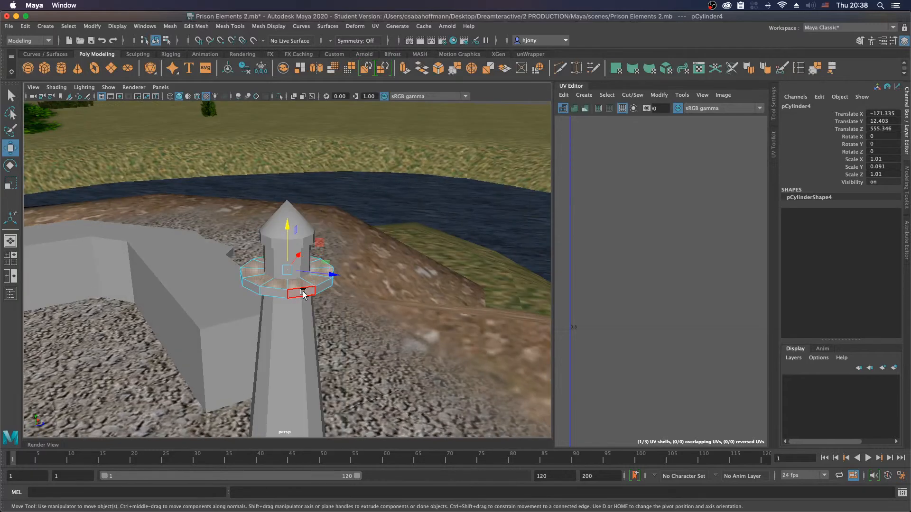
pyautogui.doubleClick(302, 293)
pyautogui.click(302, 294)
pyautogui.doubleClick(272, 293)
pyautogui.keyDown('shift'); pyautogui.rightClick(273, 294); pyautogui.keyUp('shift')
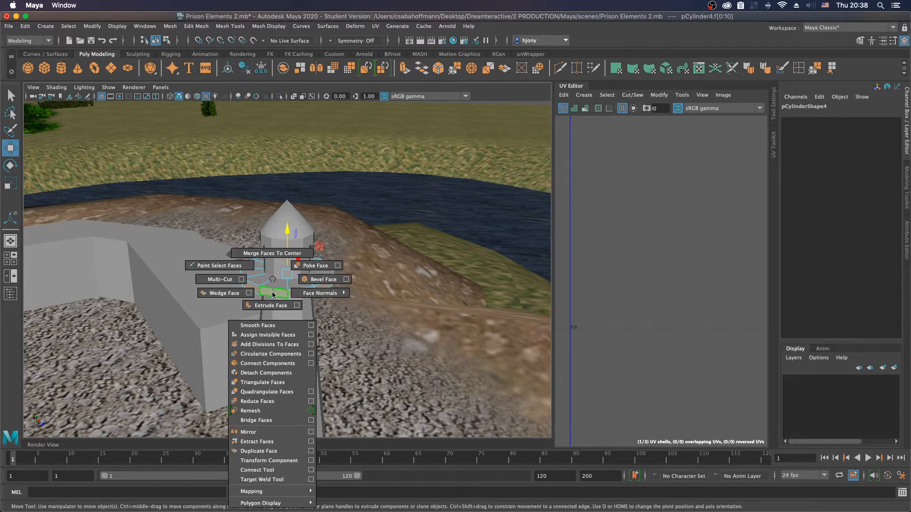
pyautogui.keyDown('shift'); pyautogui.moveTo(273, 294); pyautogui.dragTo(268, 450, button='right'); pyautogui.keyUp('shift')
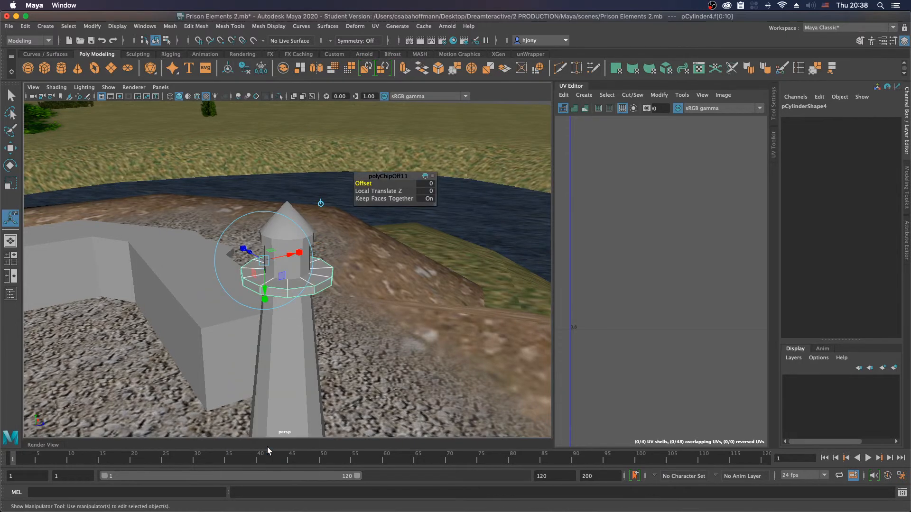
pyautogui.press('w')
pyautogui.moveTo(289, 233); pyautogui.dragTo(288, 216)
pyautogui.press('super+z')
# Step: Raise the duplicated ring to about 2.6 in Y and scale it uniformly to about 0.87
pyautogui.click(281, 289)
pyautogui.moveTo(281, 294)
pyautogui.mouseDown(button='right')
pyautogui.moveTo(287, 284)
pyautogui.moveTo(281, 294)
pyautogui.mouseUp(button='right')
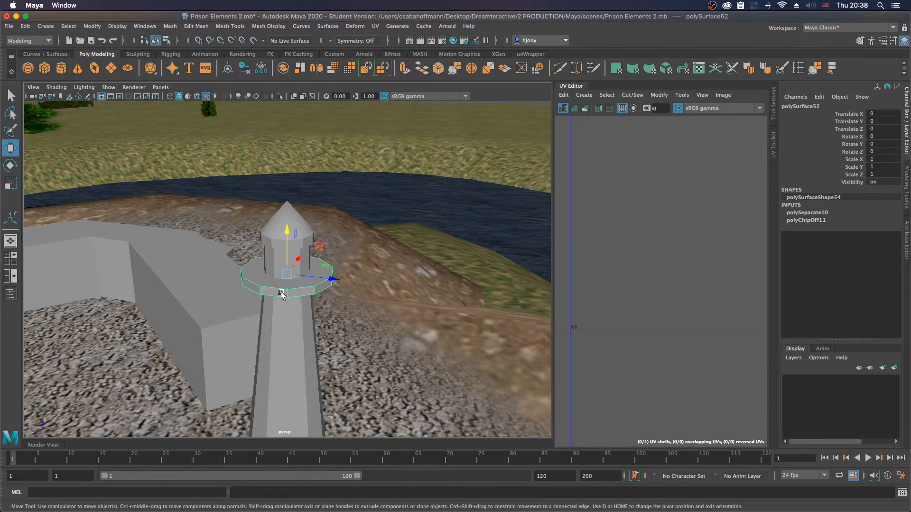
pyautogui.moveTo(288, 232); pyautogui.dragTo(289, 221)
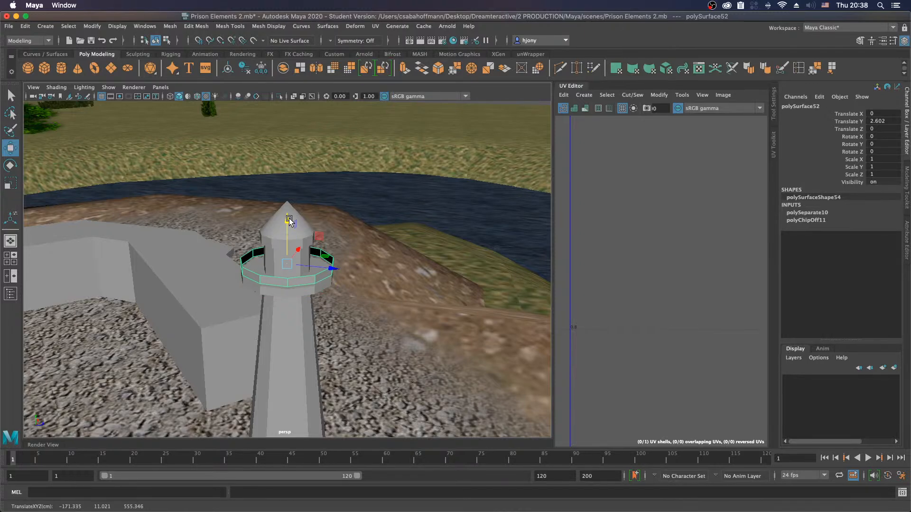
pyautogui.press('r')
pyautogui.moveTo(287, 265); pyautogui.dragTo(277, 265)
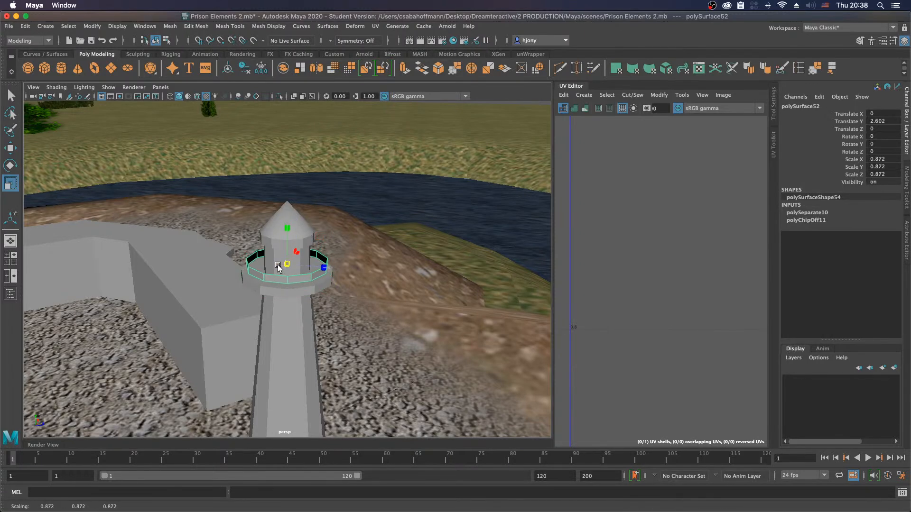
# Step: Stretch the ring into a railing with a Y scale of about 1.44, at about 2.27 in Y
pyautogui.moveTo(286, 226); pyautogui.dragTo(314, 306)
pyautogui.press('w')
pyautogui.press('r')
pyautogui.press('w')
pyautogui.keyDown('alt'); pyautogui.moveTo(314, 306); pyautogui.dragTo(282, 307, button='right'); pyautogui.keyUp('alt')
pyautogui.keyDown('alt'); pyautogui.moveTo(283, 307); pyautogui.dragTo(234, 312); pyautogui.keyUp('alt')
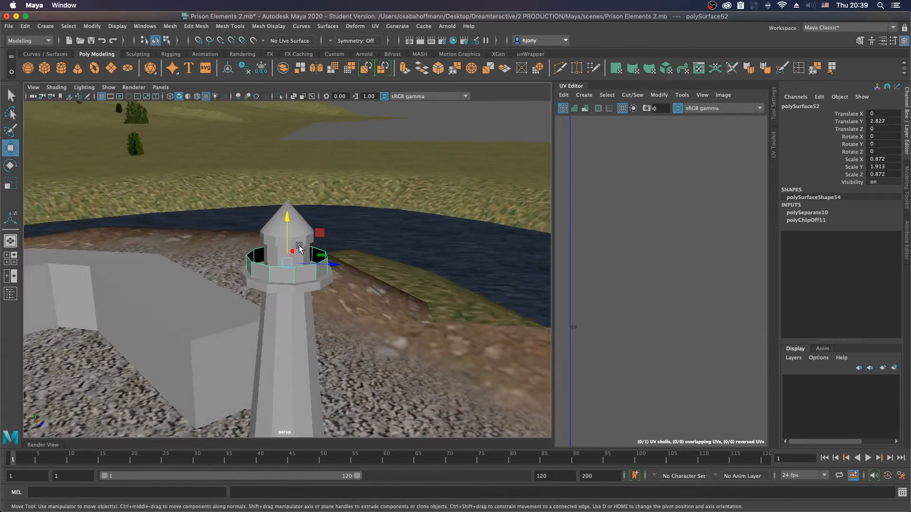
pyautogui.press('r')
pyautogui.moveTo(288, 220)
pyautogui.mouseDown()
pyautogui.moveTo(290, 231)
pyautogui.moveTo(288, 224)
pyautogui.mouseUp()
pyautogui.press('w')
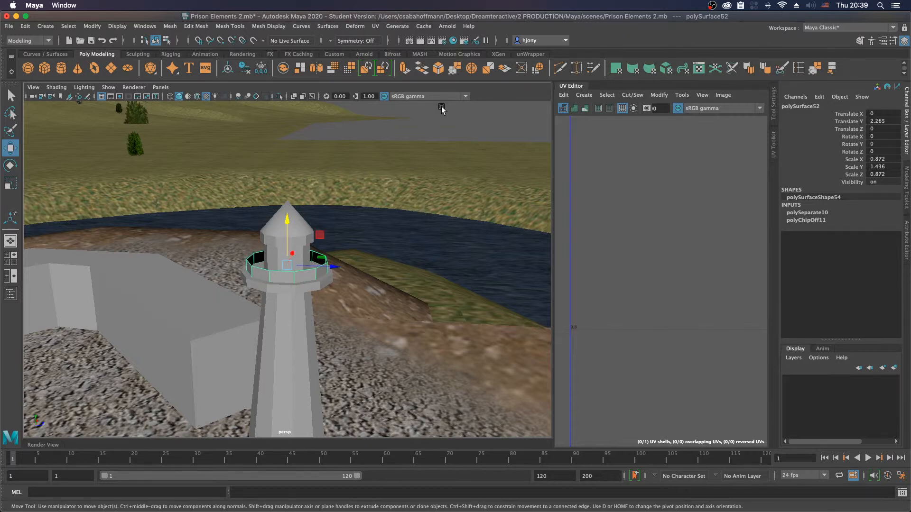
# Step: Thin the flat disk beneath the railing ring to a Y scale of about 0.66
pyautogui.click(441, 133)
pyautogui.keyDown('alt'); pyautogui.moveTo(342, 295); pyautogui.dragTo(296, 320); pyautogui.keyUp('alt')
pyautogui.keyDown('alt'); pyautogui.moveTo(293, 324); pyautogui.dragTo(332, 303, button='right'); pyautogui.keyUp('alt')
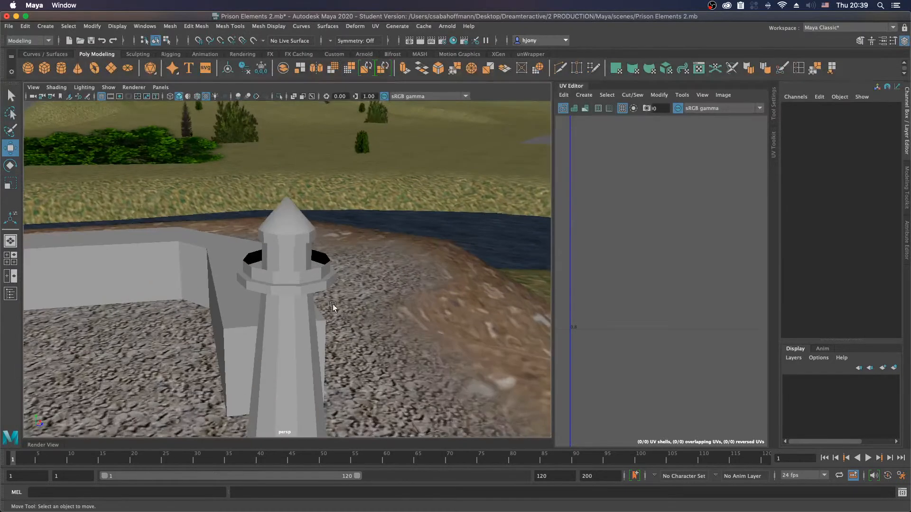
pyautogui.click(300, 286)
pyautogui.press('r')
pyautogui.moveTo(286, 231); pyautogui.dragTo(286, 245)
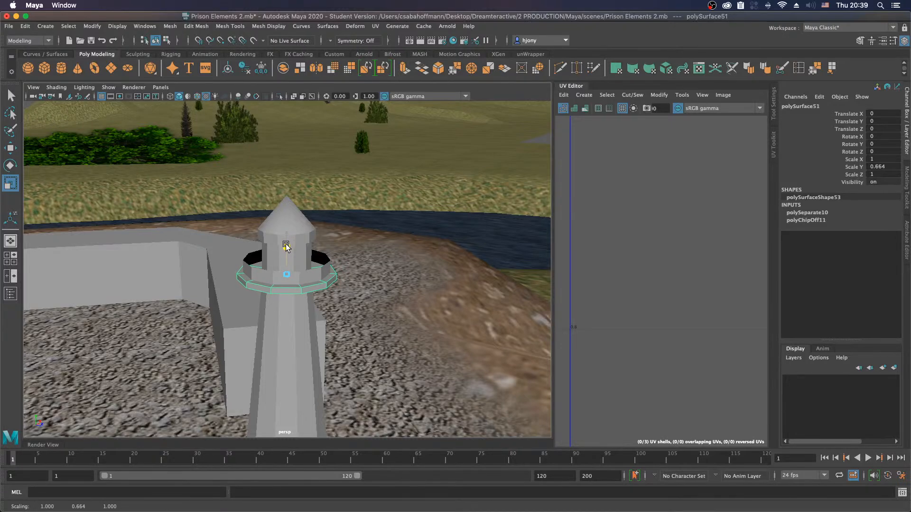
# Step: Lower the railing ring, drum and cone together until the cone is at about Y 13.23
pyautogui.click(266, 269)
pyautogui.press('w')
pyautogui.keyDown('shift'); pyautogui.click(272, 258); pyautogui.keyUp('shift')
pyautogui.keyDown('shift'); pyautogui.click(269, 233); pyautogui.keyUp('shift')
pyautogui.moveTo(290, 193); pyautogui.dragTo(290, 196)
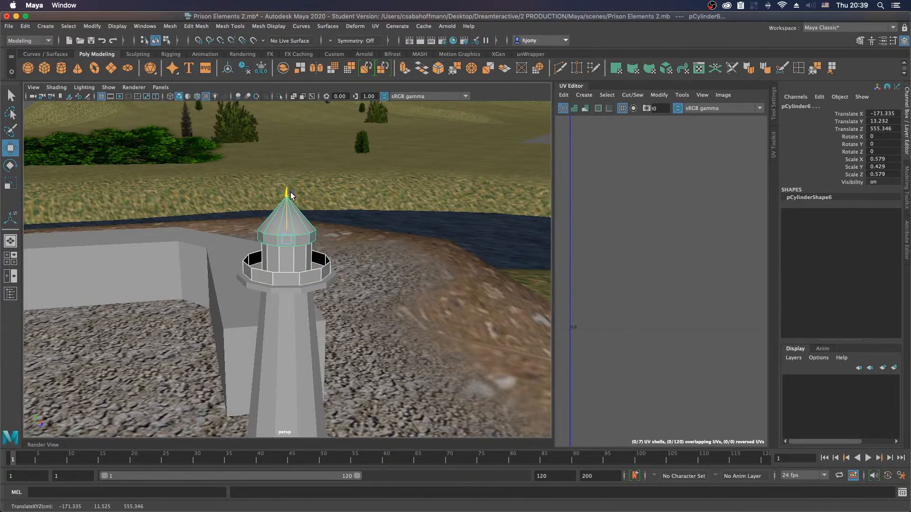
pyautogui.keyDown('alt'); pyautogui.moveTo(314, 260); pyautogui.dragTo(345, 263); pyautogui.keyUp('alt')
pyautogui.click(442, 122)
pyautogui.click(285, 278)
# Step: Create a polygon cube and snap it onto the gravel mound at about X -176.24, Y 5.71, Z 551.65
pyautogui.keyDown('alt'); pyautogui.moveTo(284, 277); pyautogui.dragTo(240, 298); pyautogui.keyUp('alt')
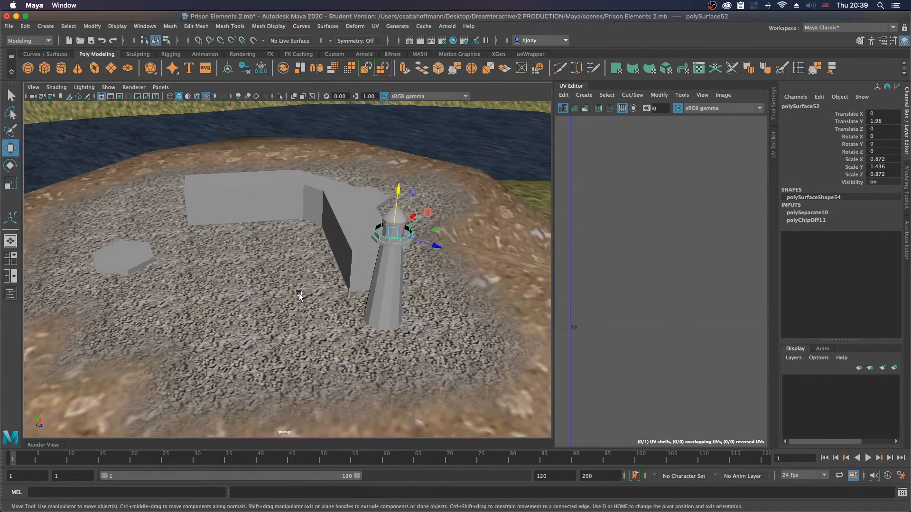
pyautogui.keyDown('alt'); pyautogui.moveTo(264, 290); pyautogui.dragTo(291, 283); pyautogui.keyUp('alt')
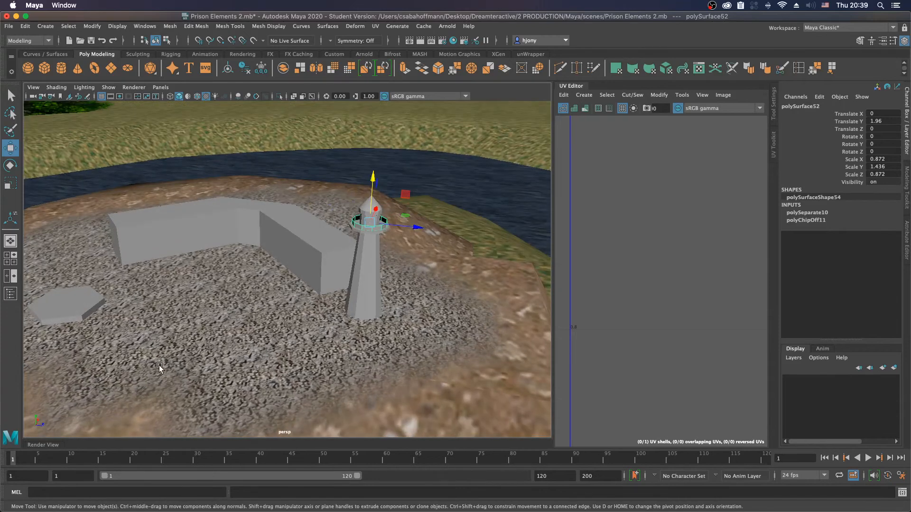
pyautogui.click(45, 69)
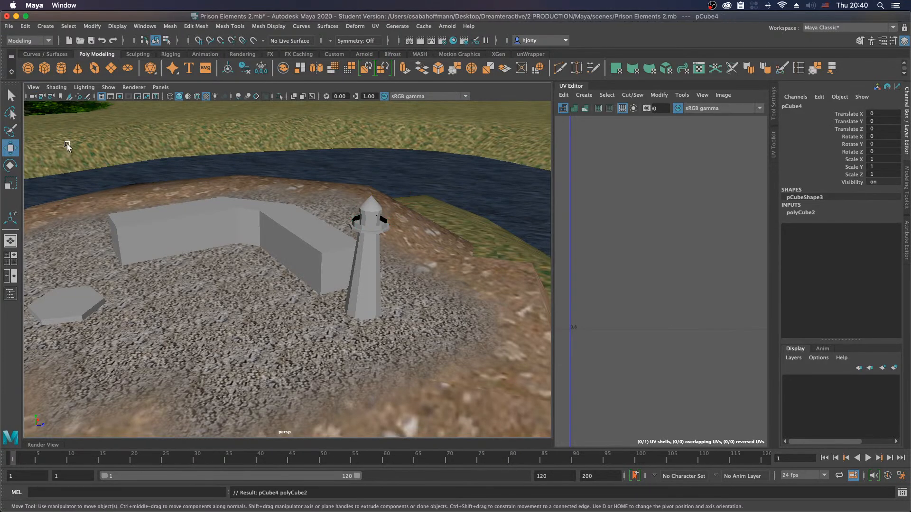
pyautogui.press('v')
pyautogui.moveTo(236, 345); pyautogui.dragTo(237, 344, button='middle')
pyautogui.keyDown('alt'); pyautogui.moveTo(236, 338); pyautogui.dragTo(183, 327); pyautogui.keyUp('alt')
pyautogui.moveTo(251, 332); pyautogui.dragTo(261, 330, button='middle')
pyautogui.keyDown('alt'); pyautogui.moveTo(233, 345); pyautogui.dragTo(267, 352); pyautogui.keyUp('alt')
pyautogui.press('v')
pyautogui.moveTo(256, 348); pyautogui.dragTo(257, 328, button='middle')
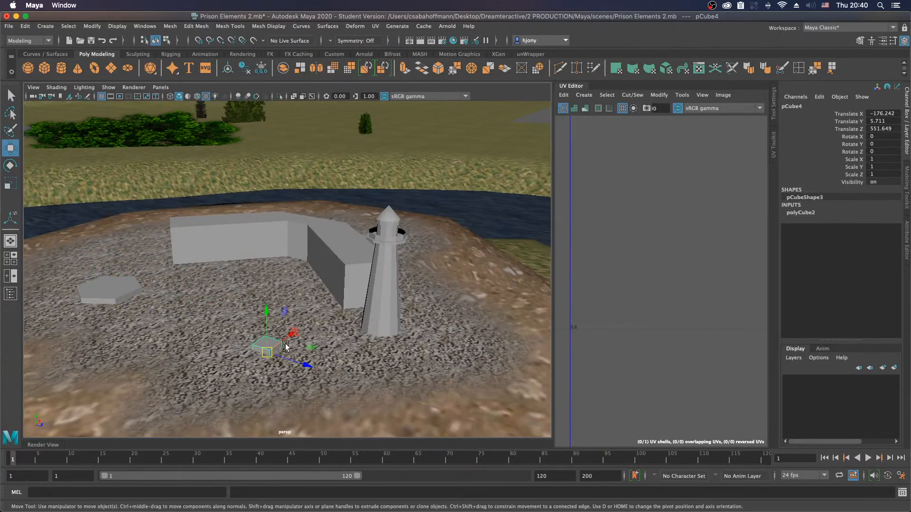
# Step: Scale the cube uniformly to about 1.6 and raise it to about Y 7.11
pyautogui.press('r')
pyautogui.click(272, 352)
pyautogui.moveTo(281, 352); pyautogui.dragTo(280, 351)
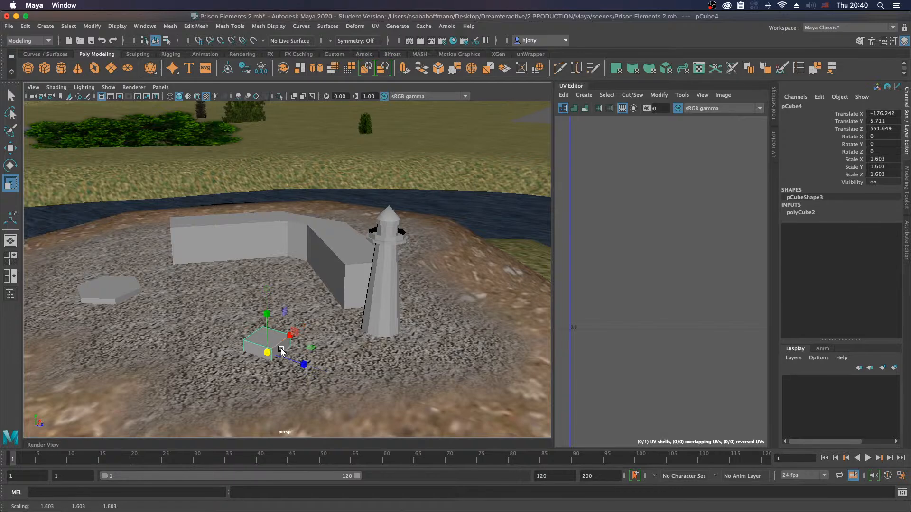
pyautogui.press('w')
pyautogui.moveTo(267, 316); pyautogui.dragTo(269, 341)
# Step: Edit the cube's pivot with vertex snapping, placing it at the base of the cube
pyautogui.press('d')
pyautogui.press('v')
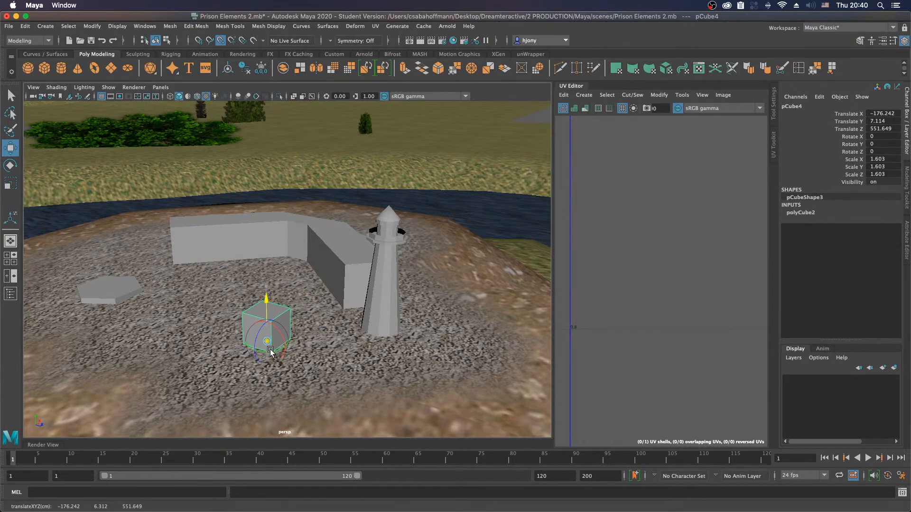
pyautogui.press('d')
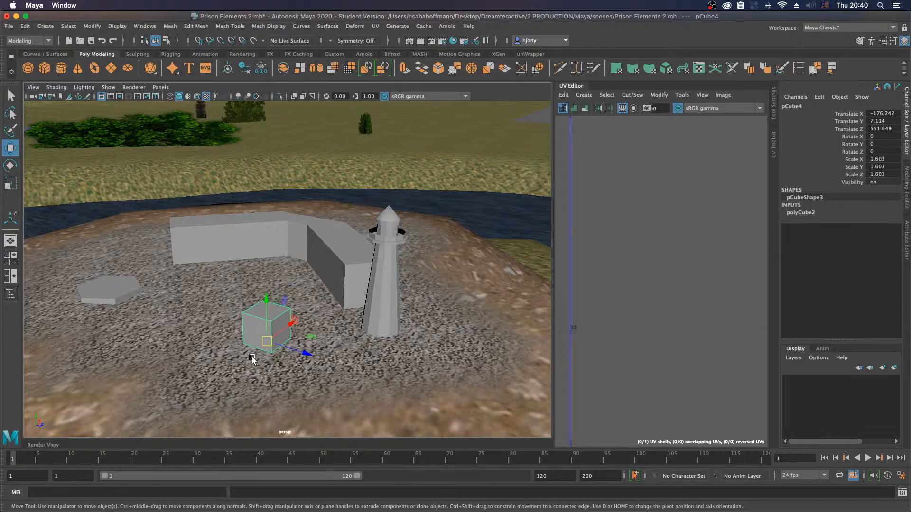
# Step: Move the cube across the gravel to about X -174.84, Z 547.99, and sink it to about Y 6.7
pyautogui.keyDown('alt'); pyautogui.moveTo(278, 346); pyautogui.dragTo(314, 375); pyautogui.keyUp('alt')
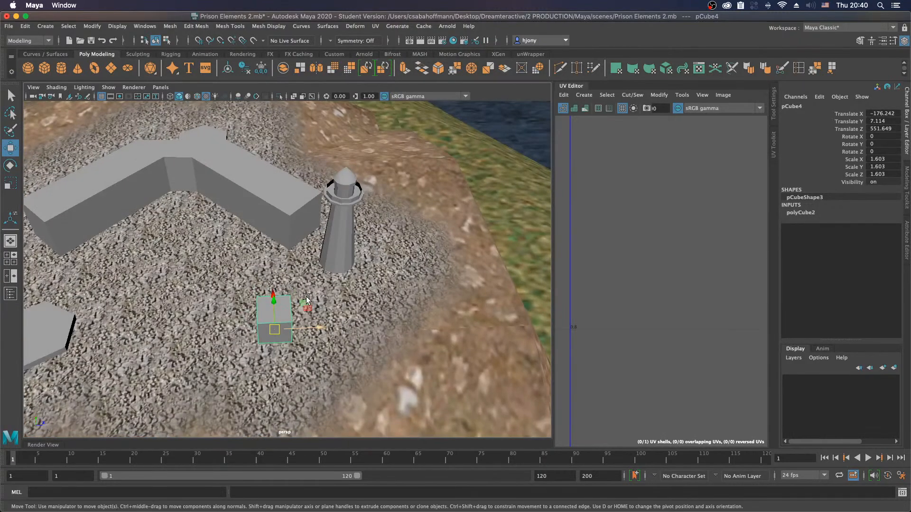
pyautogui.moveTo(307, 299); pyautogui.dragTo(236, 300)
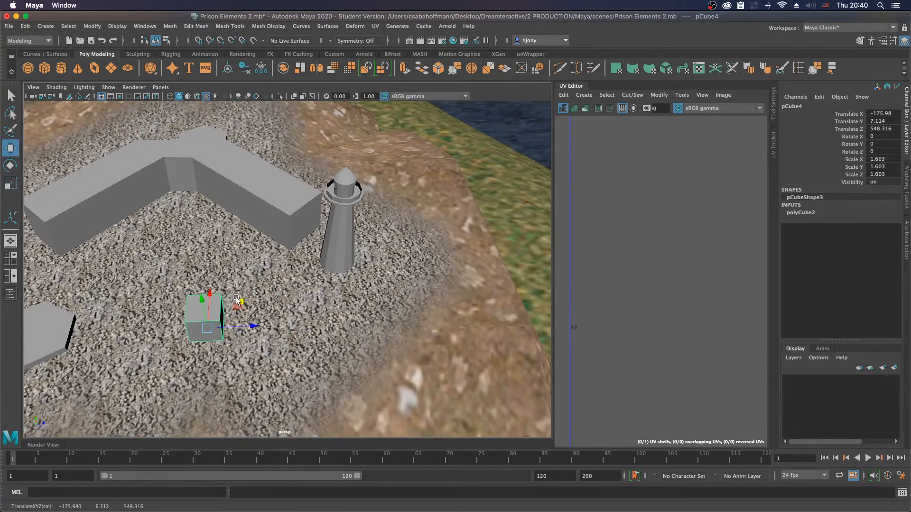
pyautogui.press('f')
pyautogui.keyDown('alt'); pyautogui.moveTo(263, 326); pyautogui.dragTo(259, 309); pyautogui.keyUp('alt')
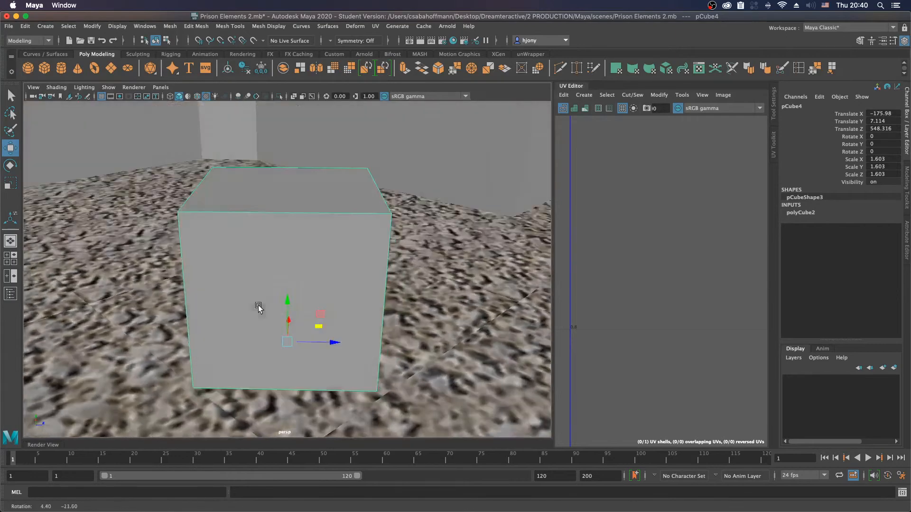
pyautogui.keyDown('alt'); pyautogui.moveTo(259, 310); pyautogui.dragTo(194, 287, button='right'); pyautogui.keyUp('alt')
pyautogui.keyDown('alt'); pyautogui.moveTo(193, 287); pyautogui.dragTo(250, 291); pyautogui.keyUp('alt')
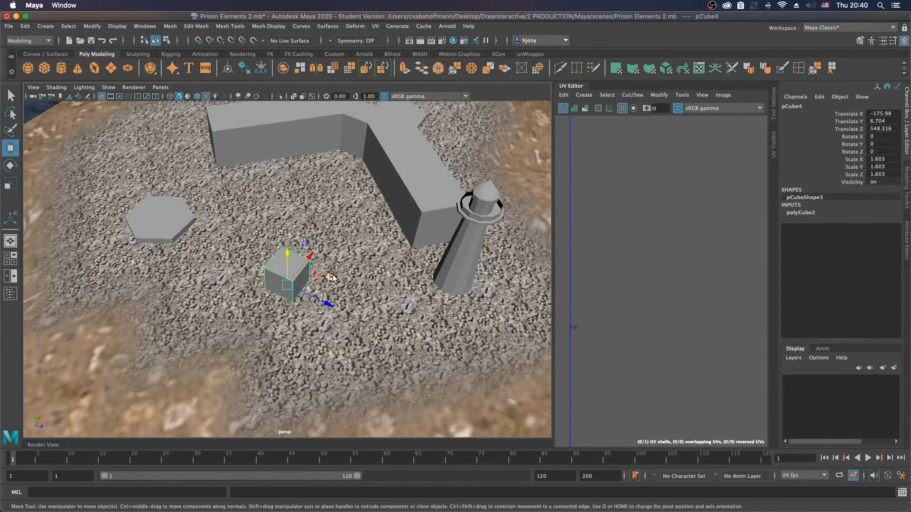
pyautogui.moveTo(332, 277); pyautogui.dragTo(337, 261)
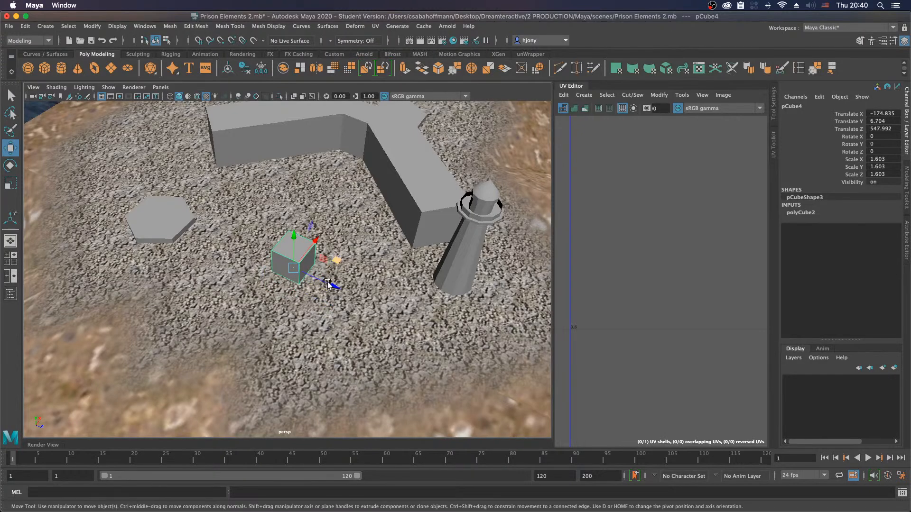
# Step: Rotate the cube 45 degrees in Y and stretch it to about 4.47 in Z, at about X -174.96, Z 550.04
pyautogui.press('e')
pyautogui.moveTo(311, 299)
pyautogui.mouseDown()
pyautogui.moveTo(349, 295)
pyautogui.moveTo(297, 295)
pyautogui.moveTo(327, 252)
pyautogui.moveTo(377, 287)
pyautogui.moveTo(445, 286)
pyautogui.mouseUp()
pyautogui.press('w')
pyautogui.press('r')
pyautogui.keyDown('alt'); pyautogui.moveTo(285, 287); pyautogui.dragTo(348, 282); pyautogui.keyUp('alt')
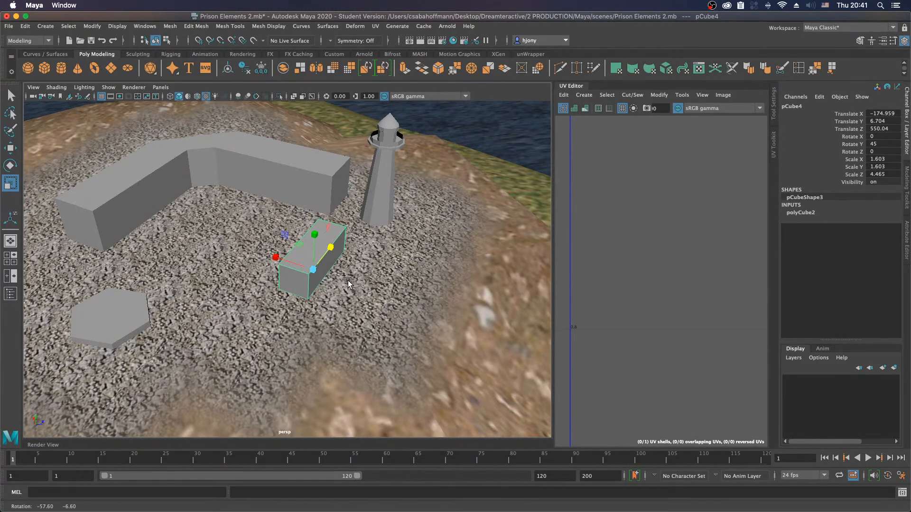
# Step: Widen the block to about 3.68 in X and shift it to about X -174.76, Z 549.71
pyautogui.keyDown('alt'); pyautogui.moveTo(349, 280); pyautogui.dragTo(372, 292); pyautogui.keyUp('alt')
pyautogui.press('w')
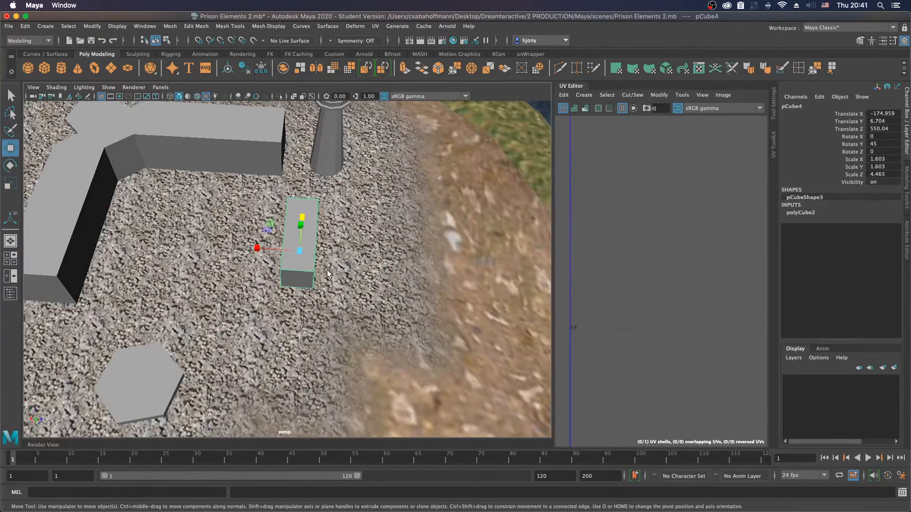
pyautogui.moveTo(271, 221); pyautogui.dragTo(245, 251)
pyautogui.press('r')
pyautogui.press('w')
pyautogui.keyDown('alt'); pyautogui.moveTo(365, 302); pyautogui.dragTo(269, 294); pyautogui.keyUp('alt')
pyautogui.keyDown('alt'); pyautogui.moveTo(270, 293); pyautogui.dragTo(391, 309, button='right'); pyautogui.keyUp('alt')
pyautogui.keyDown('alt'); pyautogui.moveTo(391, 309); pyautogui.dragTo(368, 319); pyautogui.keyUp('alt')
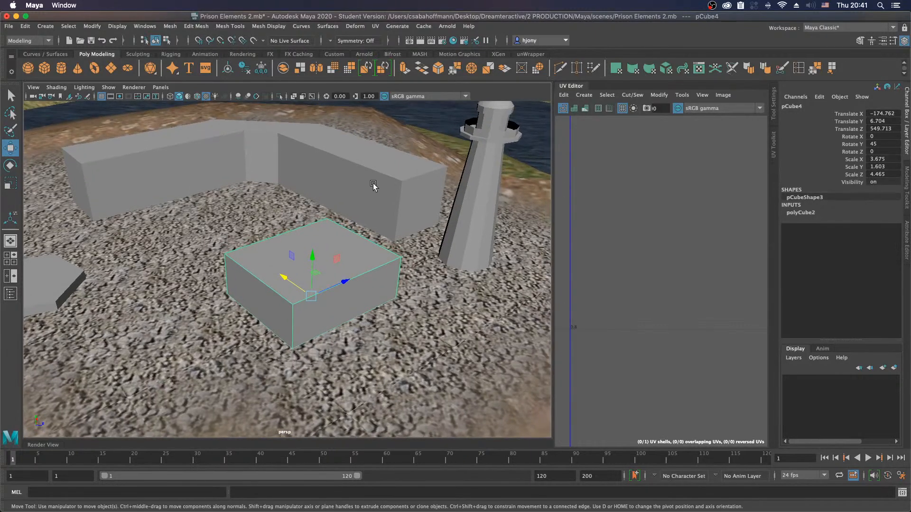
pyautogui.click(391, 166)
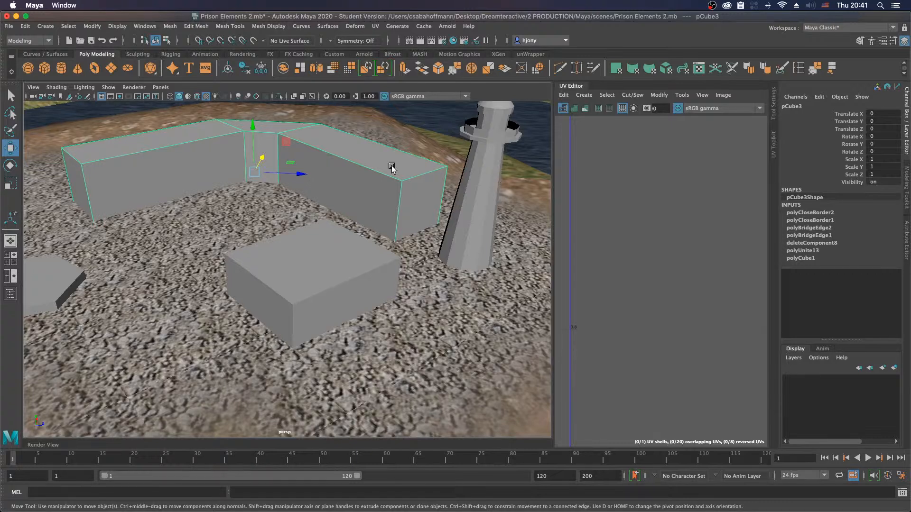
pyautogui.rightClick(400, 165)
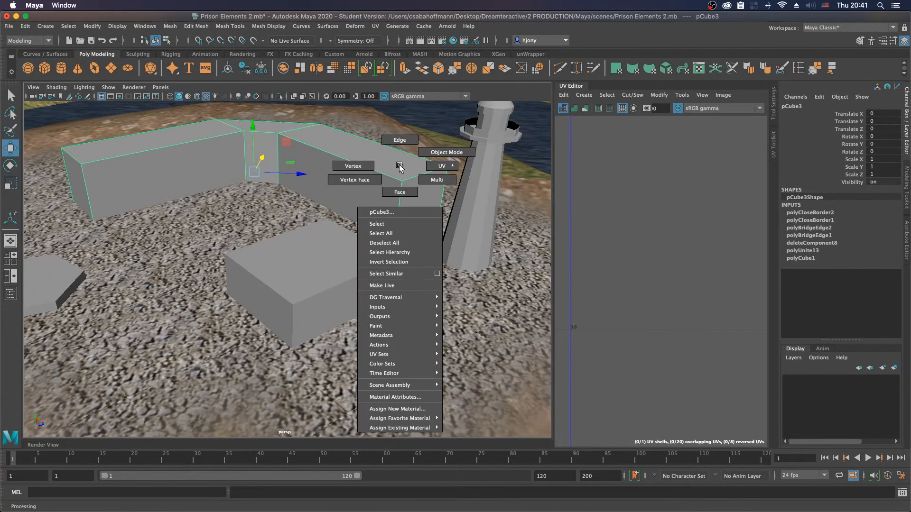
pyautogui.moveTo(399, 165); pyautogui.dragTo(388, 164, button='right')
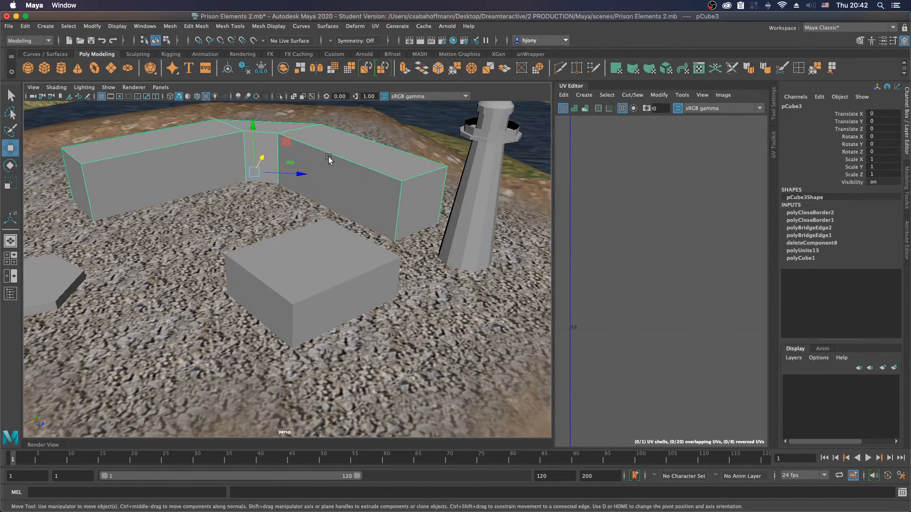
pyautogui.click(330, 273)
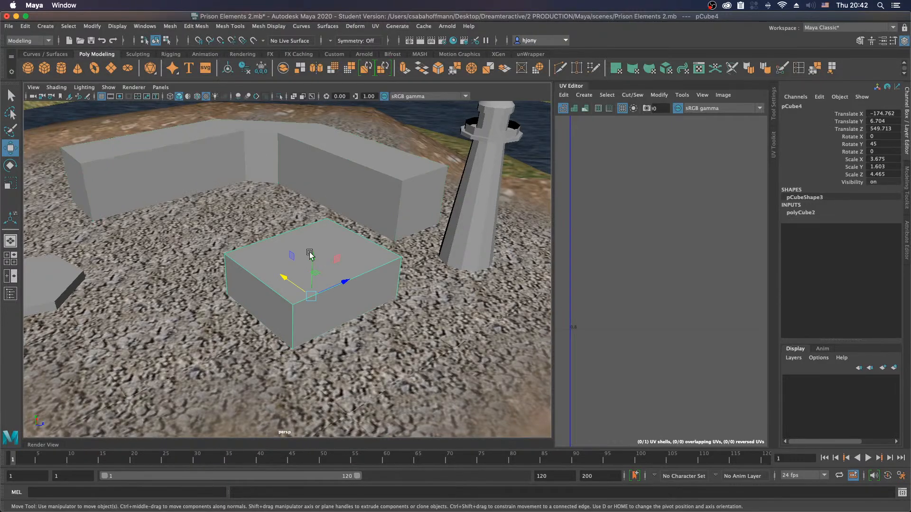
# Step: Extrude the new block's top face and scale it inward to about 0.867 to form a rim
pyautogui.rightClick(336, 234)
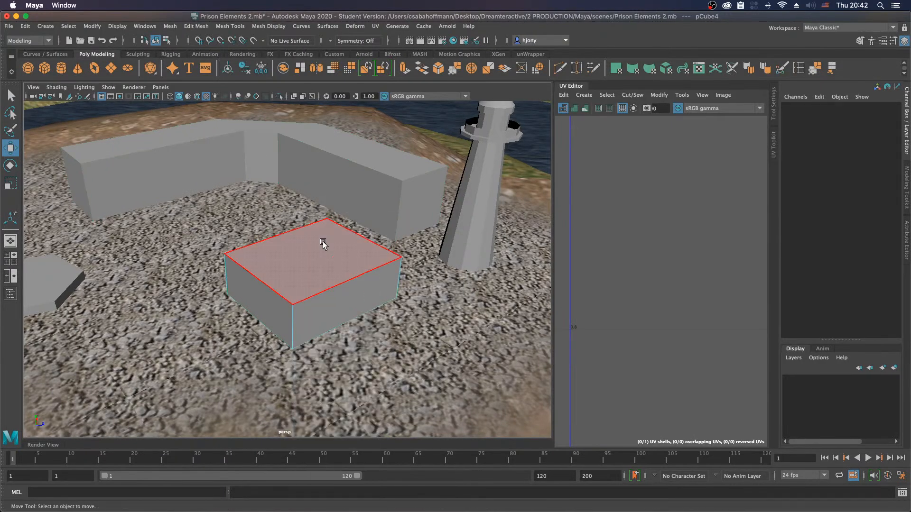
pyautogui.click(337, 235)
pyautogui.keyDown('shift'); pyautogui.moveTo(335, 233); pyautogui.dragTo(317, 255, button='right'); pyautogui.keyUp('shift')
pyautogui.click(271, 252)
pyautogui.moveTo(312, 257); pyautogui.dragTo(309, 257)
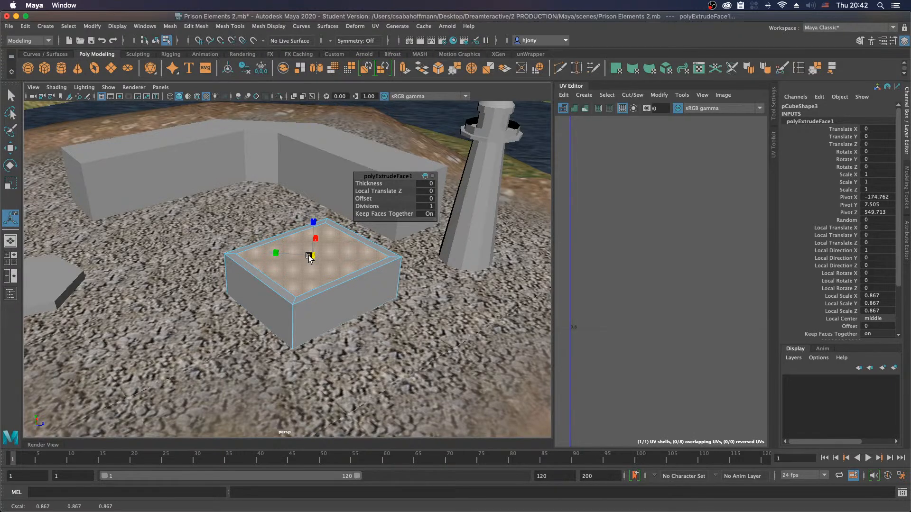
# Step: Extrude the four rim faces on top of the block and raise them into a low parapet
pyautogui.click(264, 276)
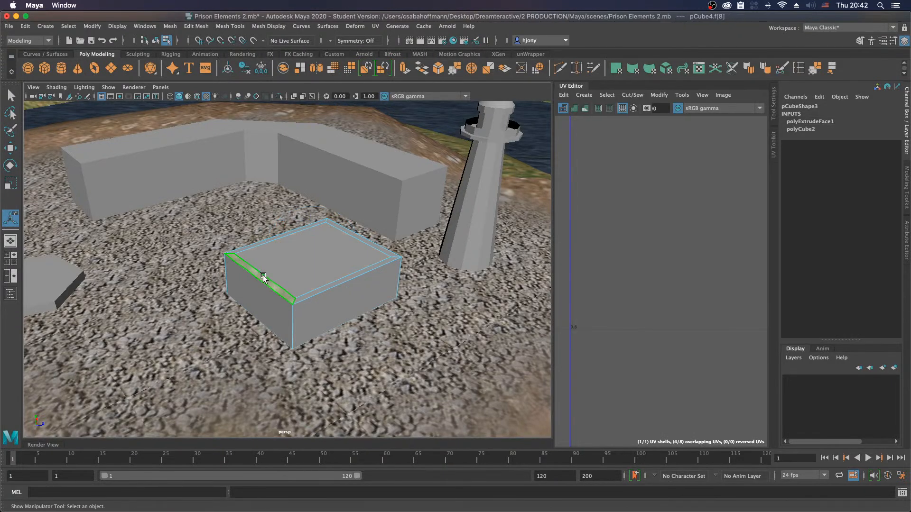
pyautogui.keyDown('shift'); pyautogui.click(349, 278); pyautogui.keyUp('shift')
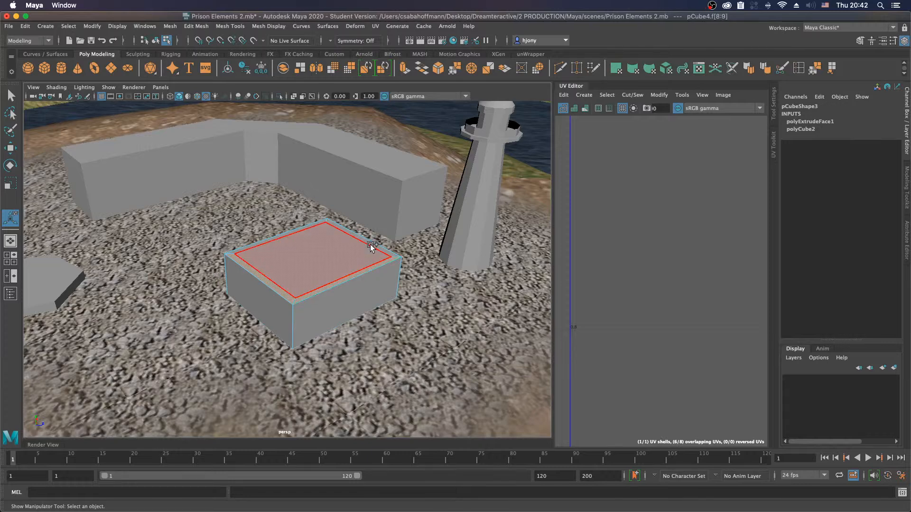
pyautogui.keyDown('shift'); pyautogui.click(283, 235); pyautogui.keyUp('shift')
pyautogui.press('w')
pyautogui.keyDown('shift'); pyautogui.moveTo(350, 260); pyautogui.dragTo(348, 275, button='right'); pyautogui.keyUp('shift')
pyautogui.press('w')
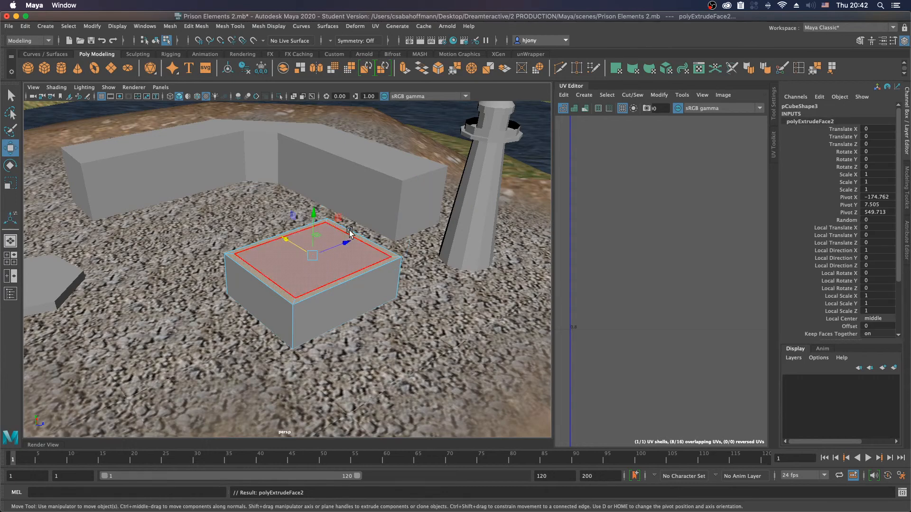
pyautogui.moveTo(315, 218); pyautogui.dragTo(368, 206)
# Step: Select the top faces of the angled building, covering both wings and the corner section
pyautogui.click(368, 209)
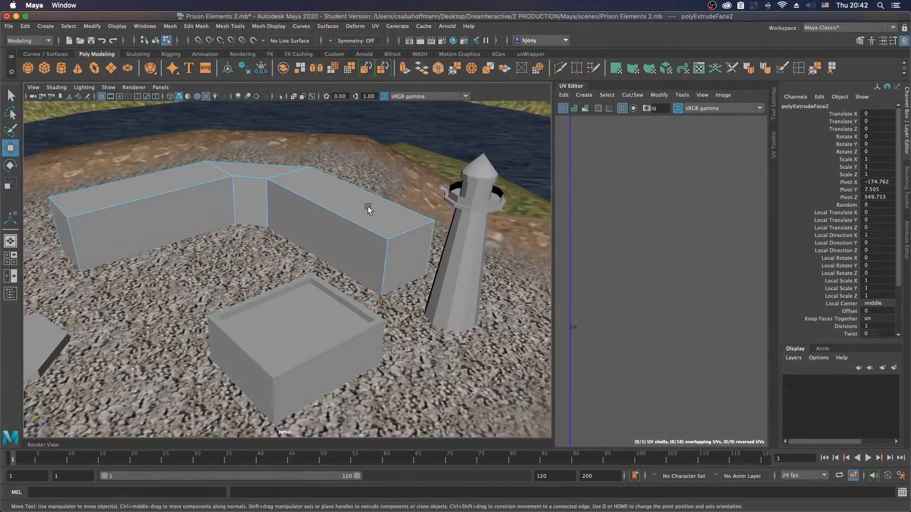
pyautogui.click(370, 217)
pyautogui.keyDown('shift'); pyautogui.click(248, 170); pyautogui.keyUp('shift')
pyautogui.keyDown('shift'); pyautogui.moveTo(189, 177); pyautogui.dragTo(183, 204, button='right'); pyautogui.keyUp('shift')
pyautogui.click(298, 195)
pyautogui.moveTo(344, 198); pyautogui.dragTo(340, 201)
pyautogui.keyDown('alt'); pyautogui.moveTo(297, 227); pyautogui.dragTo(275, 256); pyautogui.keyUp('alt')
# Step: Try extruding the angled building's top faces as one group, scaling them inward and narrowing them in X
pyautogui.keyDown('alt'); pyautogui.moveTo(268, 205); pyautogui.dragTo(125, 274, button='middle'); pyautogui.keyUp('alt')
pyautogui.keyDown('alt'); pyautogui.moveTo(179, 199); pyautogui.dragTo(176, 221); pyautogui.keyUp('alt')
pyautogui.keyDown('alt'); pyautogui.moveTo(173, 156); pyautogui.dragTo(190, 264, button='middle'); pyautogui.keyUp('alt')
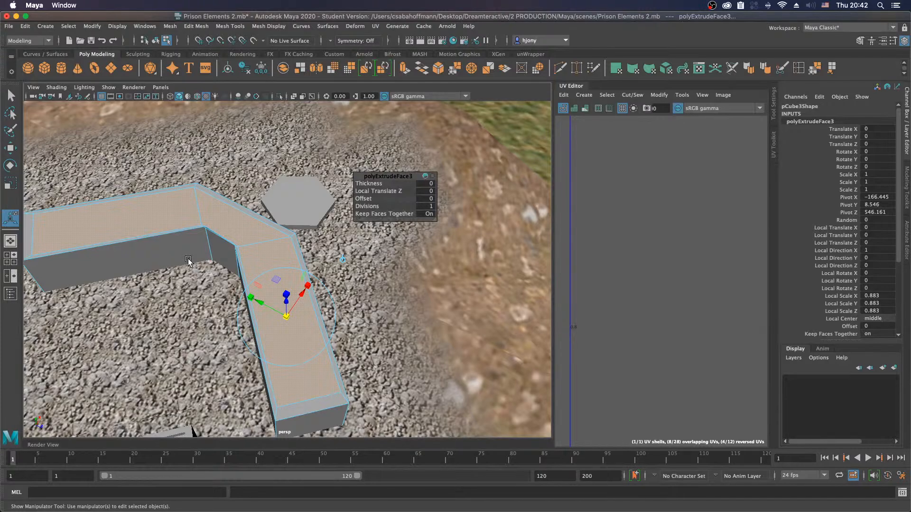
pyautogui.click(286, 317)
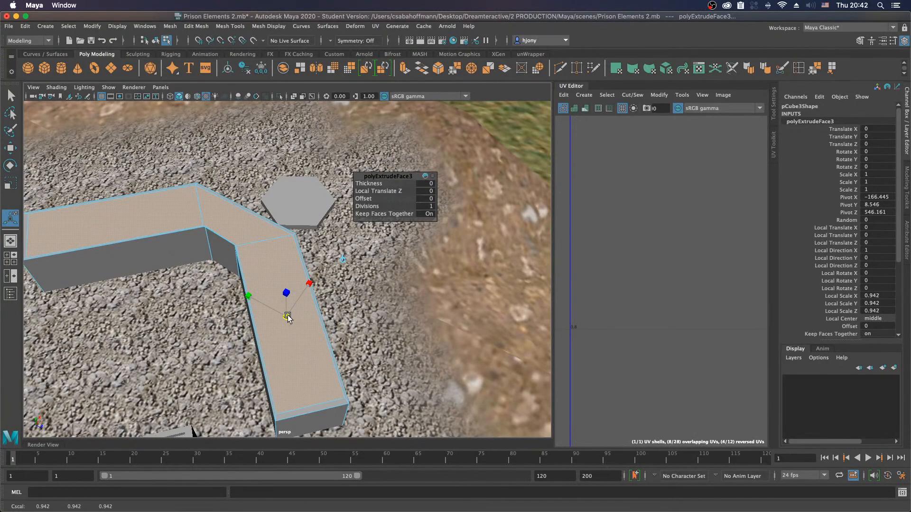
pyautogui.moveTo(308, 284); pyautogui.dragTo(298, 287)
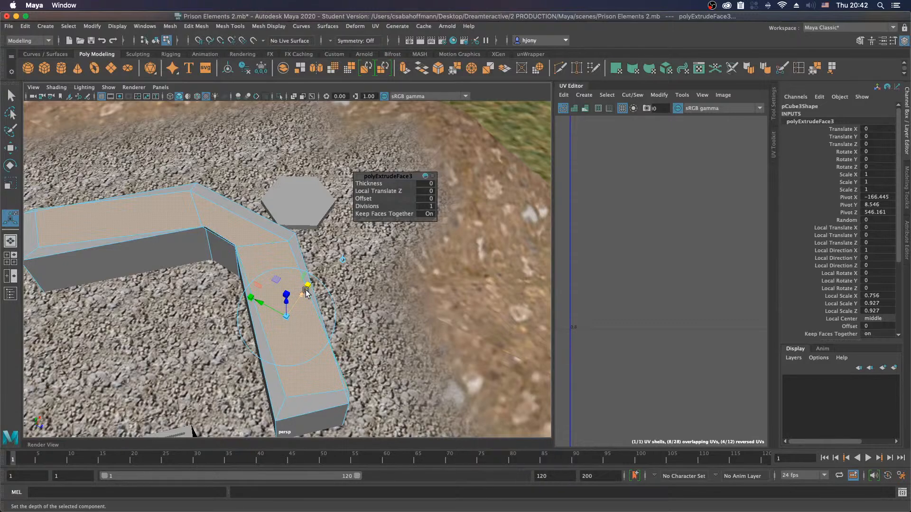
pyautogui.hotkey('ctrl', 'z')
# Step: Turn off Keep Faces Together, scale the extruded roof faces to about 0.804 and raise them above the walls
pyautogui.click(378, 214)
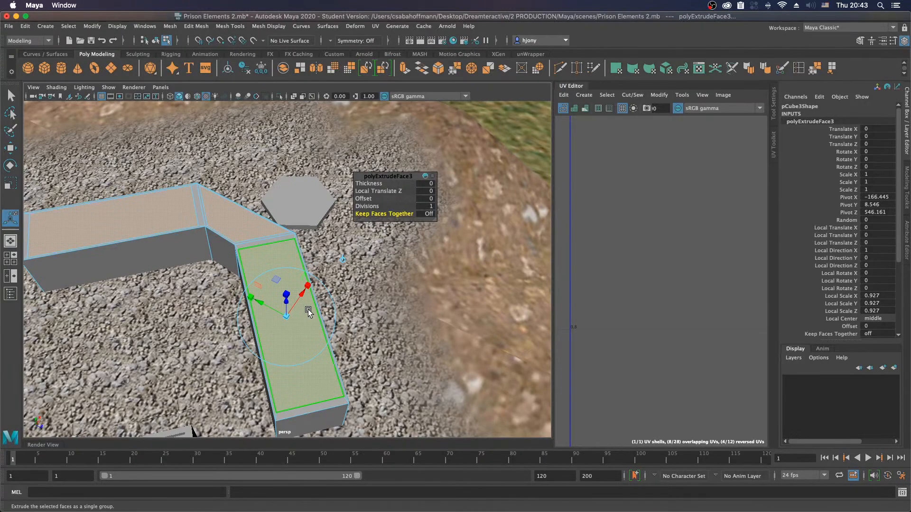
pyautogui.moveTo(287, 315); pyautogui.dragTo(287, 320)
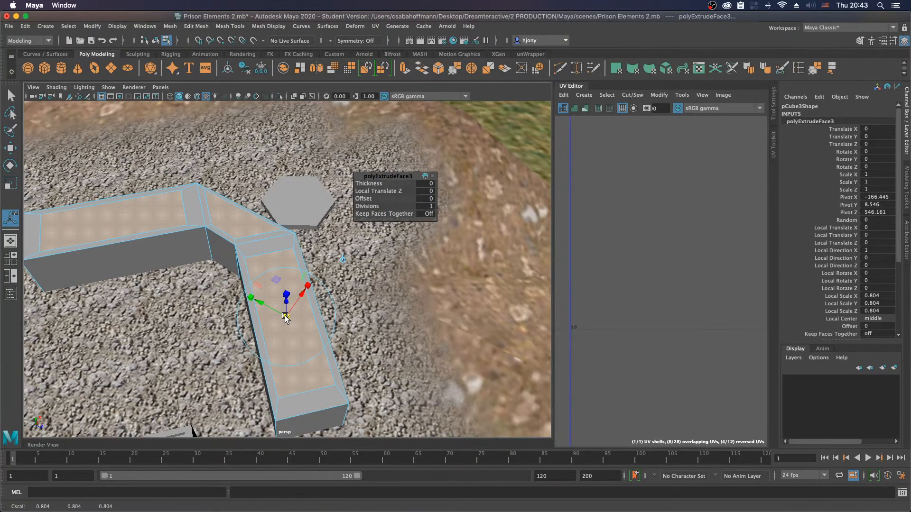
pyautogui.press('w')
pyautogui.keyDown('alt'); pyautogui.moveTo(232, 312); pyautogui.dragTo(252, 301); pyautogui.keyUp('alt')
pyautogui.moveTo(161, 301); pyautogui.dragTo(162, 292)
pyautogui.keyDown('alt'); pyautogui.moveTo(163, 336); pyautogui.dragTo(170, 332); pyautogui.keyUp('alt')
pyautogui.keyDown('alt'); pyautogui.moveTo(204, 317); pyautogui.dragTo(284, 207, button='middle'); pyautogui.keyUp('alt')
pyautogui.keyDown('alt'); pyautogui.moveTo(237, 240); pyautogui.dragTo(234, 322, button='right'); pyautogui.keyUp('alt')
pyautogui.keyDown('alt'); pyautogui.moveTo(234, 323); pyautogui.dragTo(247, 280, button='middle'); pyautogui.keyUp('alt')
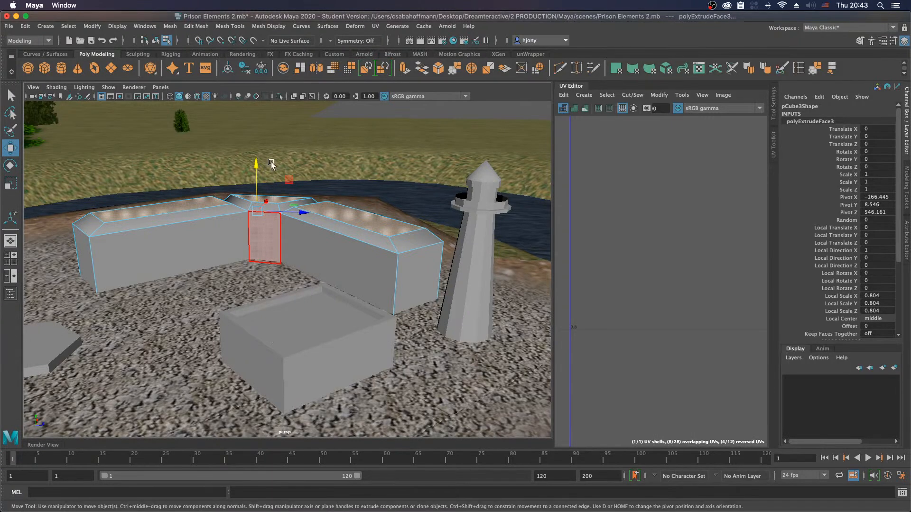
pyautogui.moveTo(256, 164); pyautogui.dragTo(256, 158)
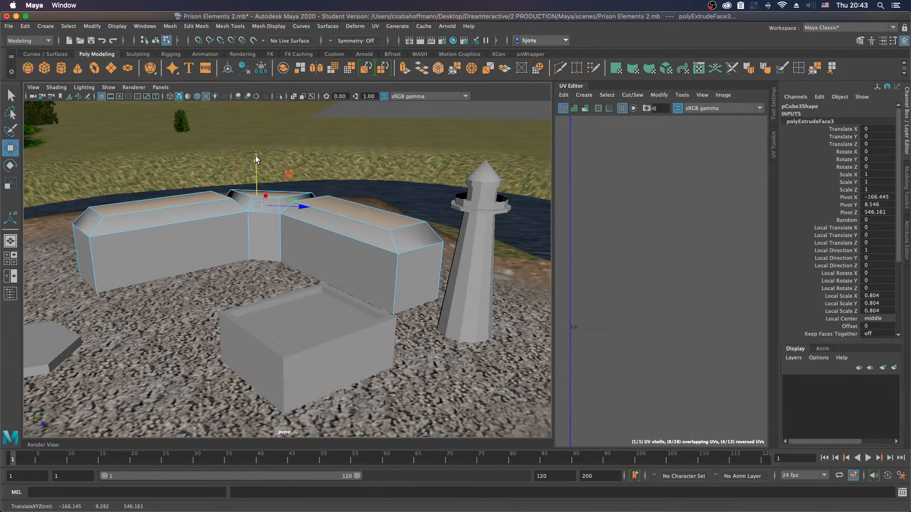
# Step: Undo the roof extrusion on the angled building, including its scaling and raising
pyautogui.press('super+z')
pyautogui.press('super+z')
pyautogui.press('super+z')
pyautogui.press('super+z')
pyautogui.press('super+z')
pyautogui.press('super+z')
pyautogui.press('super+z')
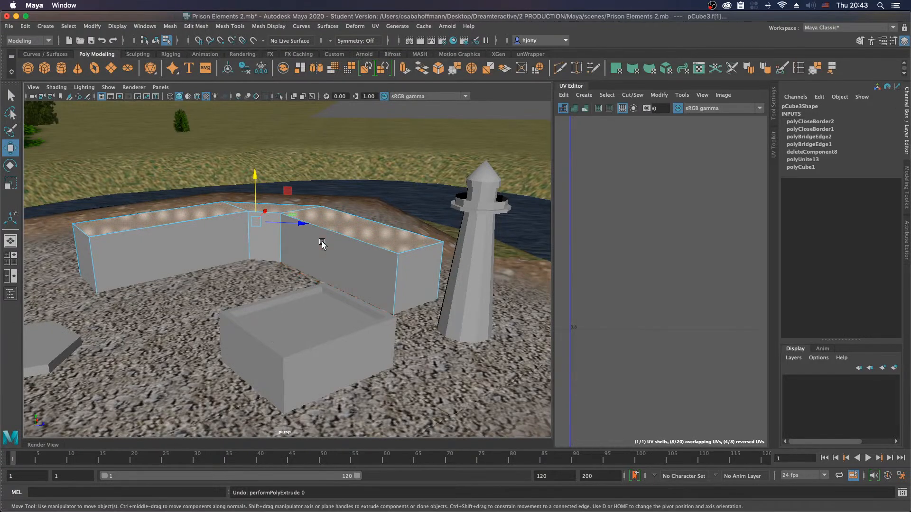
pyautogui.press('super+z')
# Step: Extrude the building's top faces with Keep Faces Together off, raising them about 0.746 and scaling to about 0.452 for sloped roofs
pyautogui.keyDown('shift'); pyautogui.click(210, 212); pyautogui.keyUp('shift')
pyautogui.keyDown('shift'); pyautogui.moveTo(357, 227); pyautogui.dragTo(353, 247, button='right'); pyautogui.keyUp('shift')
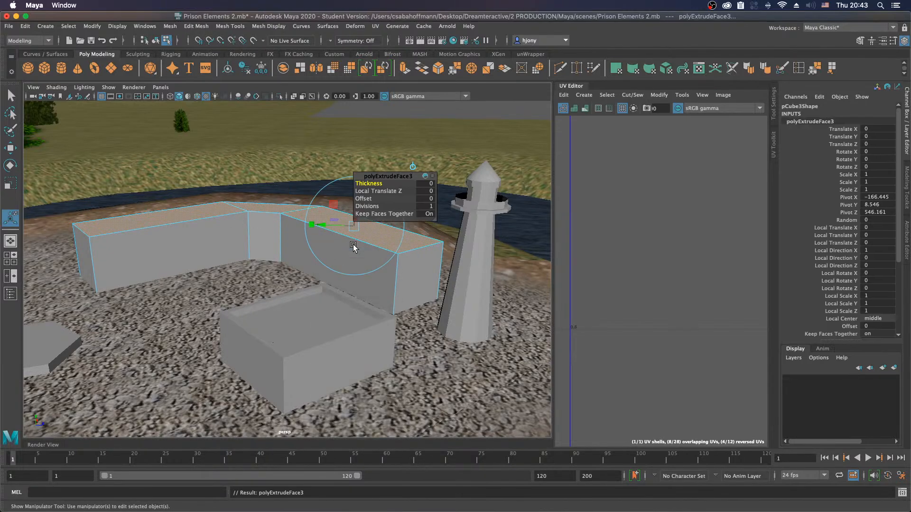
pyautogui.moveTo(359, 230); pyautogui.dragTo(345, 211)
pyautogui.click(389, 214)
pyautogui.keyDown('alt'); pyautogui.moveTo(232, 275); pyautogui.dragTo(244, 260); pyautogui.keyUp('alt')
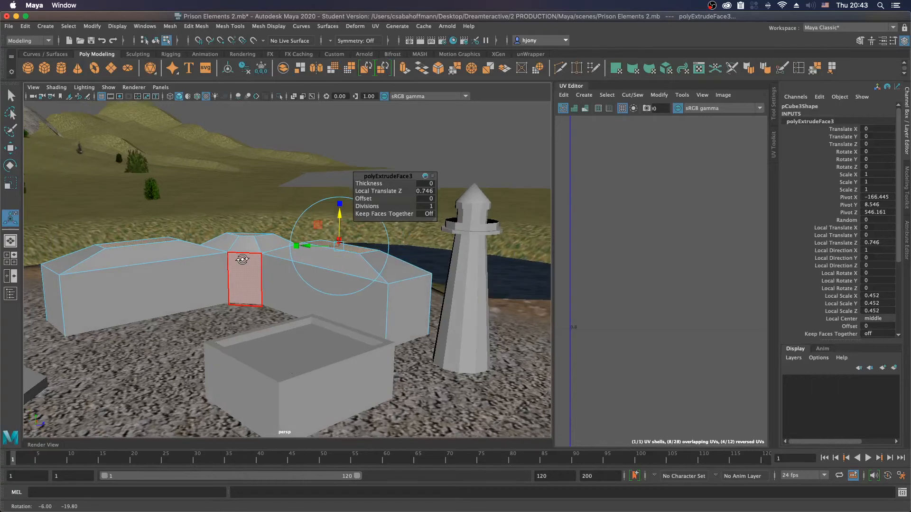
pyautogui.moveTo(209, 241); pyautogui.dragTo(252, 231, button='right')
pyautogui.click(397, 158)
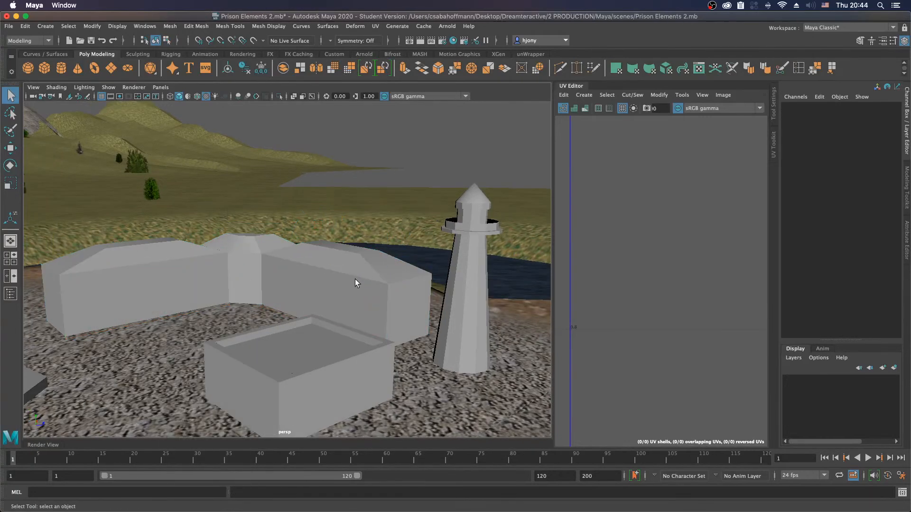
# Step: Switch to the four-view layout and show the top view textured, framed on the gravel mound
pyautogui.keyDown('alt'); pyautogui.moveTo(355, 279); pyautogui.dragTo(330, 295); pyautogui.keyUp('alt')
pyautogui.keyDown('alt'); pyautogui.moveTo(308, 290); pyautogui.dragTo(341, 241, button='middle'); pyautogui.keyUp('alt')
pyautogui.keyDown('alt'); pyautogui.moveTo(364, 279); pyautogui.dragTo(286, 288, button='right'); pyautogui.keyUp('alt')
pyautogui.keyDown('alt'); pyautogui.moveTo(285, 289); pyautogui.dragTo(315, 264, button='middle'); pyautogui.keyUp('alt')
pyautogui.keyDown('alt'); pyautogui.moveTo(342, 258); pyautogui.dragTo(318, 268); pyautogui.keyUp('alt')
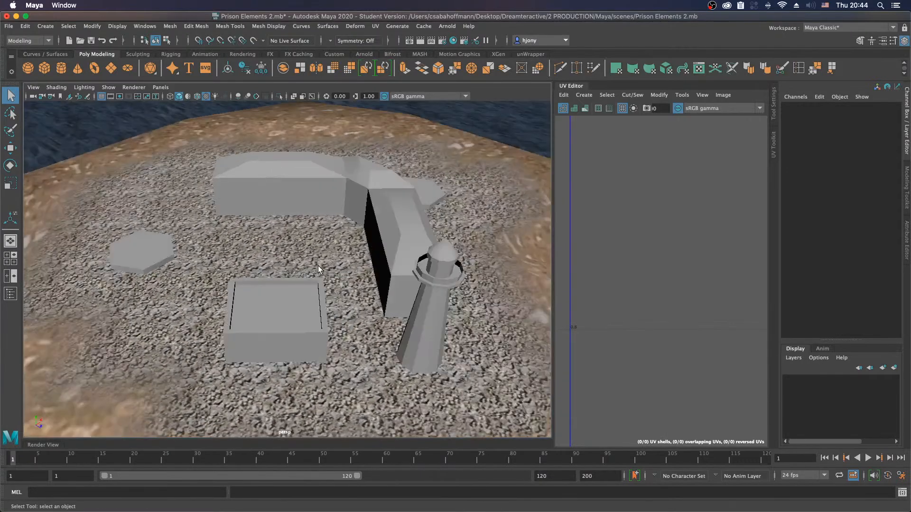
pyautogui.keyDown('alt'); pyautogui.moveTo(330, 298); pyautogui.dragTo(290, 282, button='middle'); pyautogui.keyUp('alt')
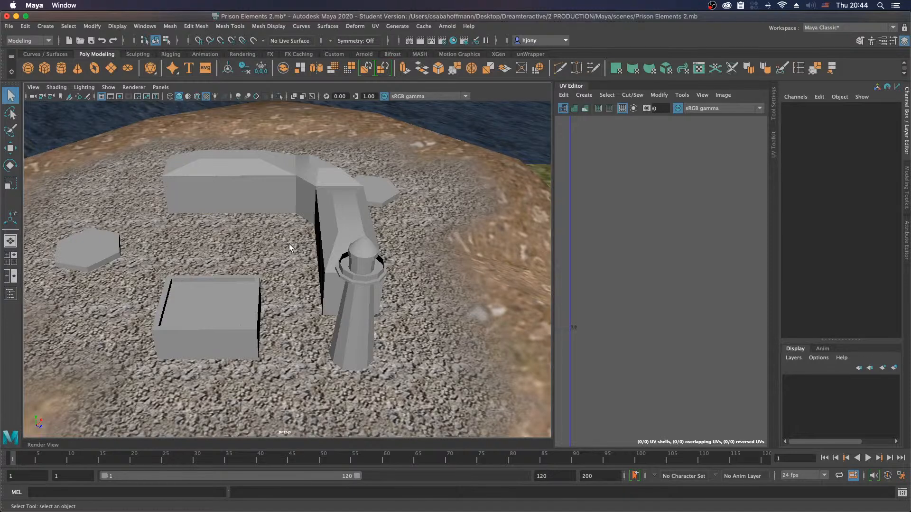
pyautogui.press('space')
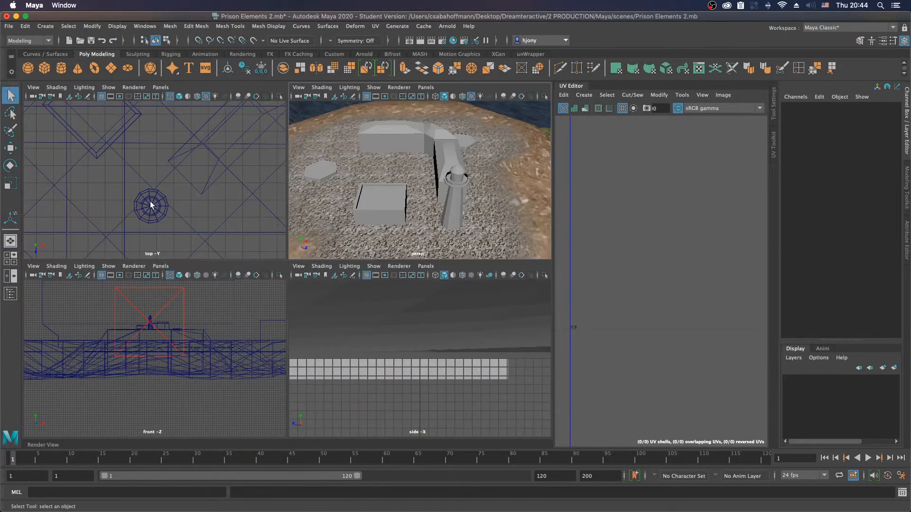
pyautogui.scroll(-8, 154, 198)
pyautogui.moveTo(143, 168)
pyautogui.keyDown('alt'); pyautogui.mouseDown(button='middle')
pyautogui.moveTo(151, 236)
pyautogui.moveTo(153, 218)
pyautogui.mouseUp(button='middle'); pyautogui.keyUp('alt')
pyautogui.press('6')
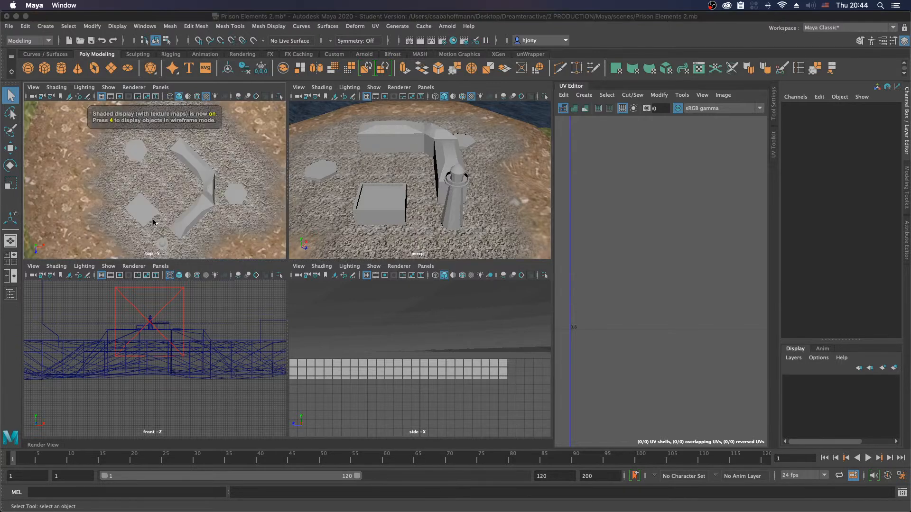
pyautogui.moveTo(193, 184)
pyautogui.keyDown('alt'); pyautogui.mouseDown(button='middle')
pyautogui.moveTo(184, 190)
pyautogui.moveTo(187, 176)
pyautogui.moveTo(199, 177)
pyautogui.mouseUp(button='middle'); pyautogui.keyUp('alt')
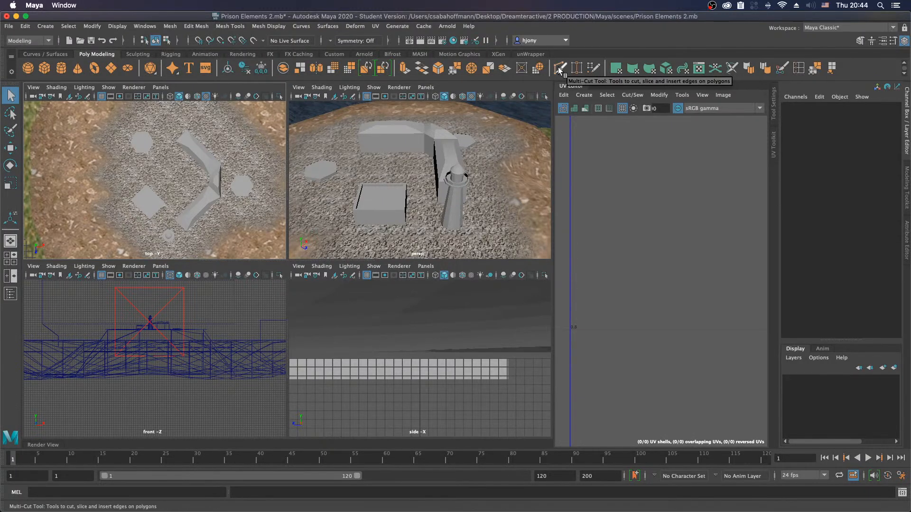
# Step: Look through the mesh commands and try to start Quad Draw with nothing selected
pyautogui.click(196, 27)
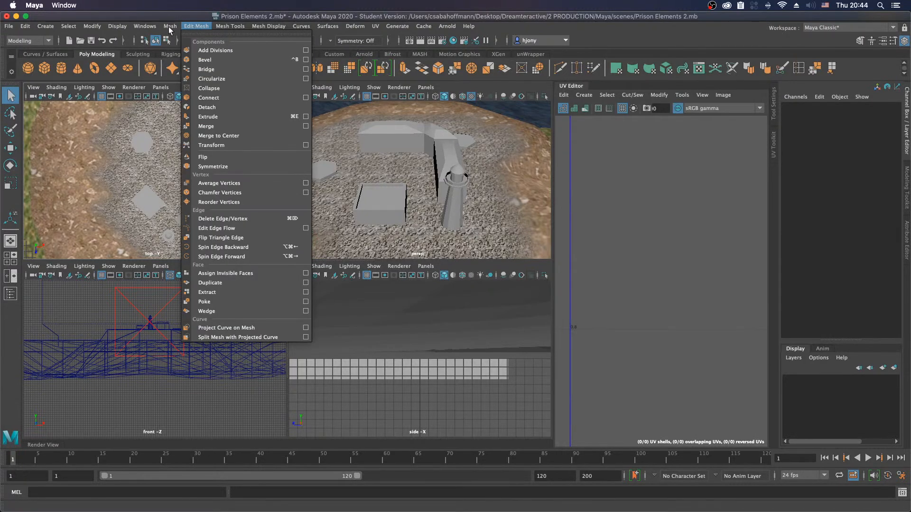
pyautogui.moveTo(169, 30)
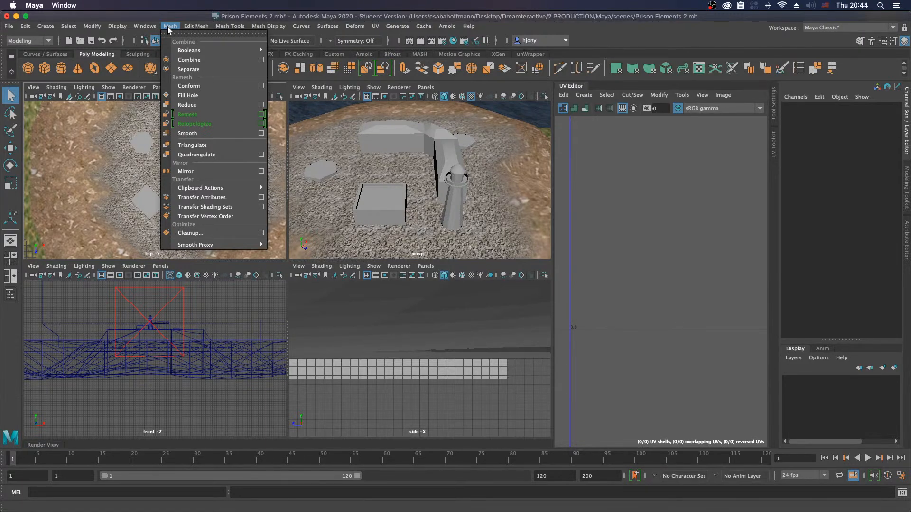
pyautogui.moveTo(238, 30)
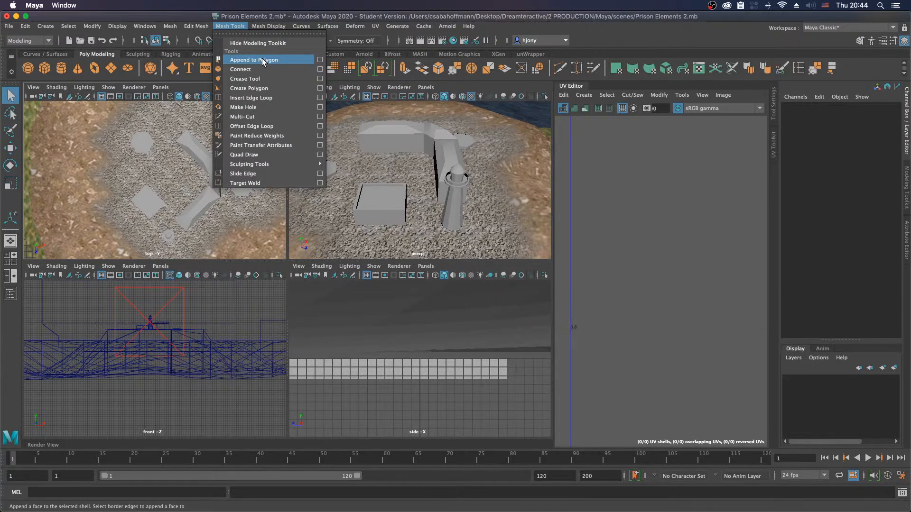
pyautogui.click(242, 155)
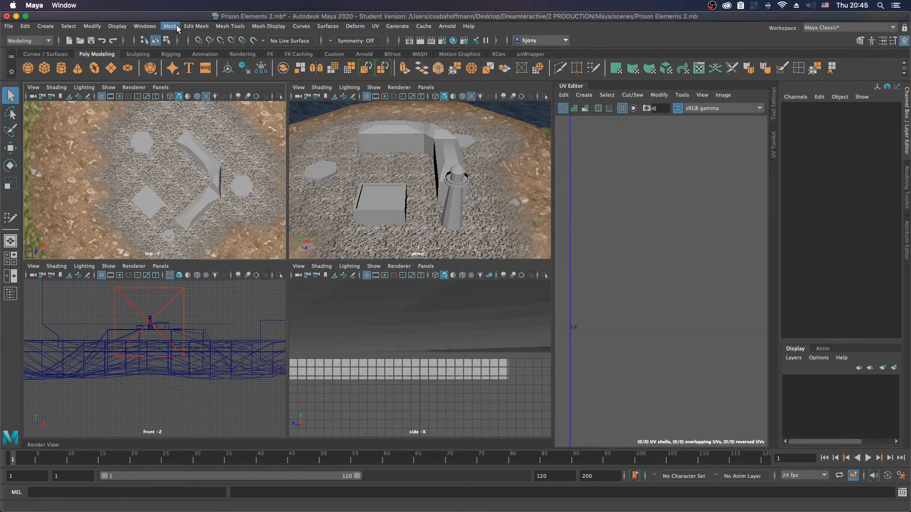
# Step: Show the Modeling Toolkit and try starting Quad Draw from there
pyautogui.click(178, 28)
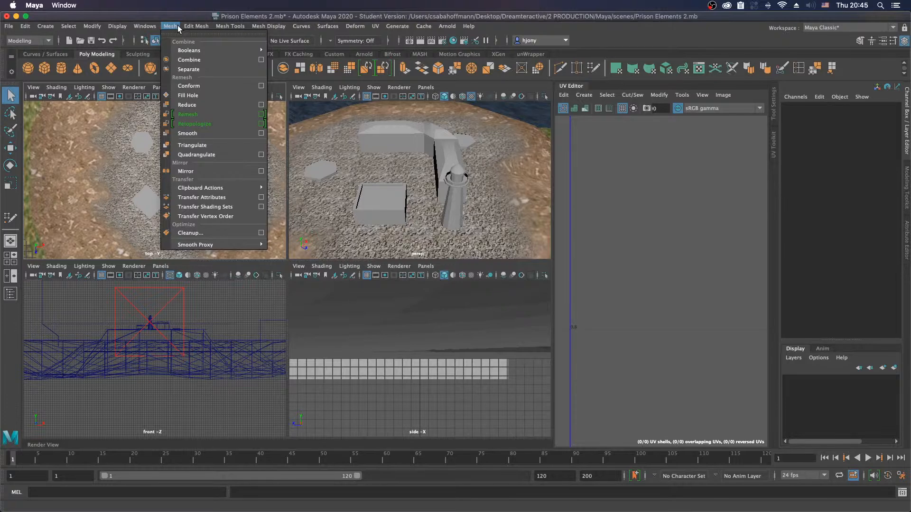
pyautogui.moveTo(195, 29)
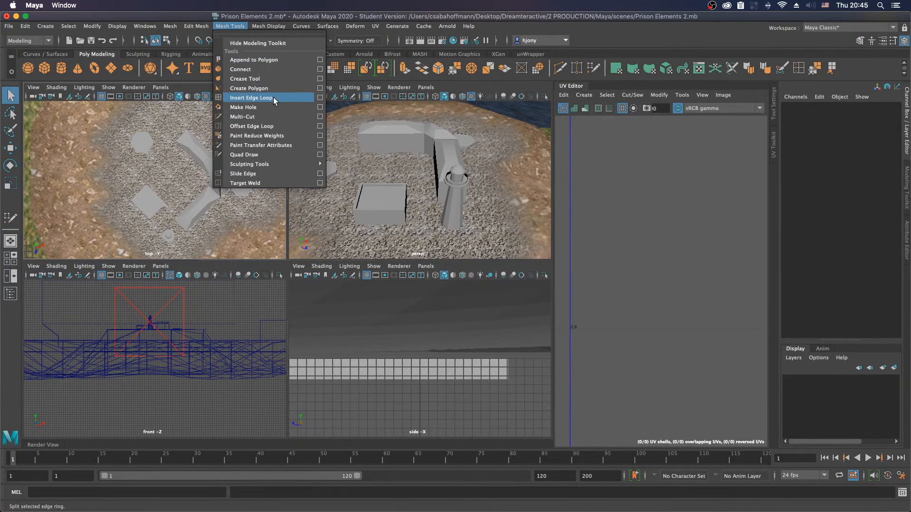
pyautogui.click(655, 30)
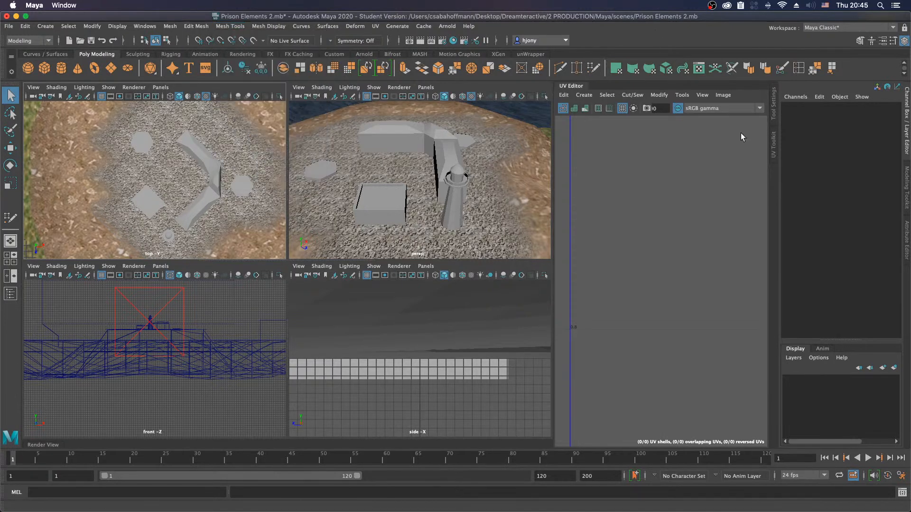
pyautogui.click(907, 183)
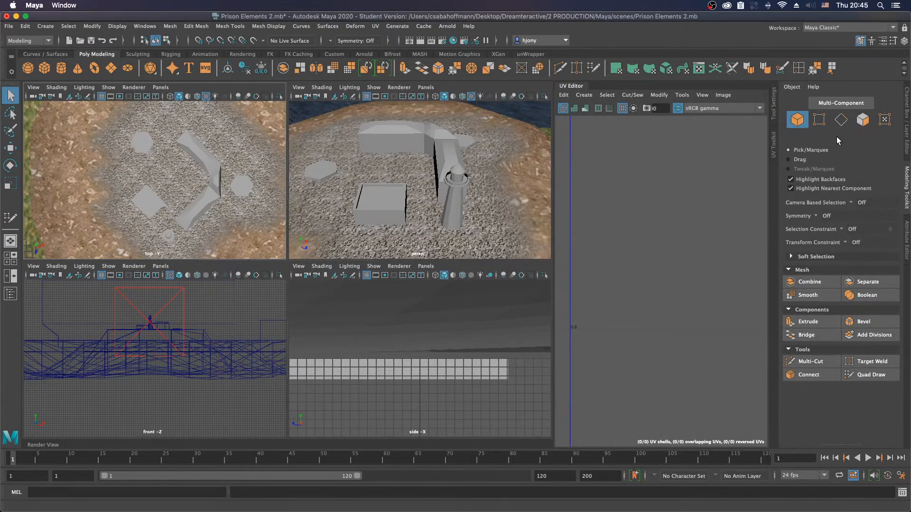
pyautogui.click(863, 377)
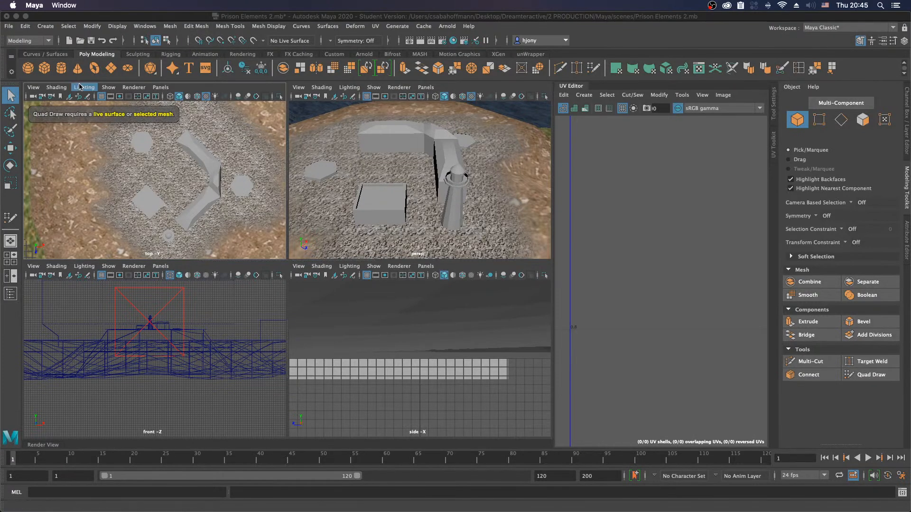
pyautogui.click(241, 152)
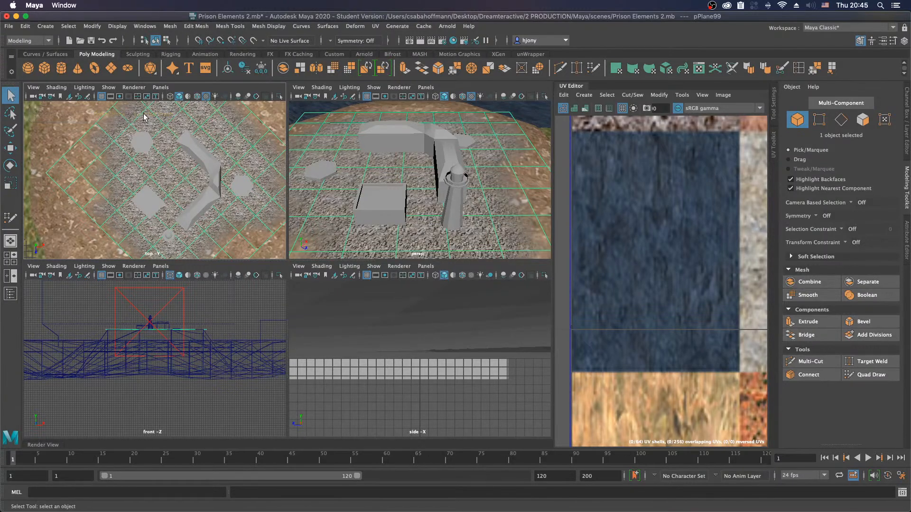
pyautogui.moveTo(141, 113); pyautogui.dragTo(111, 147)
pyautogui.click(137, 147)
pyautogui.click(428, 406)
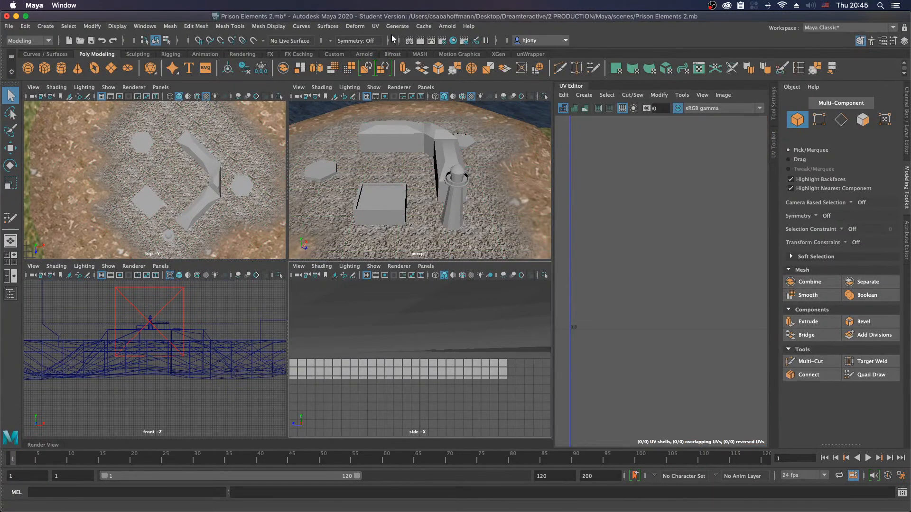
pyautogui.click(230, 25)
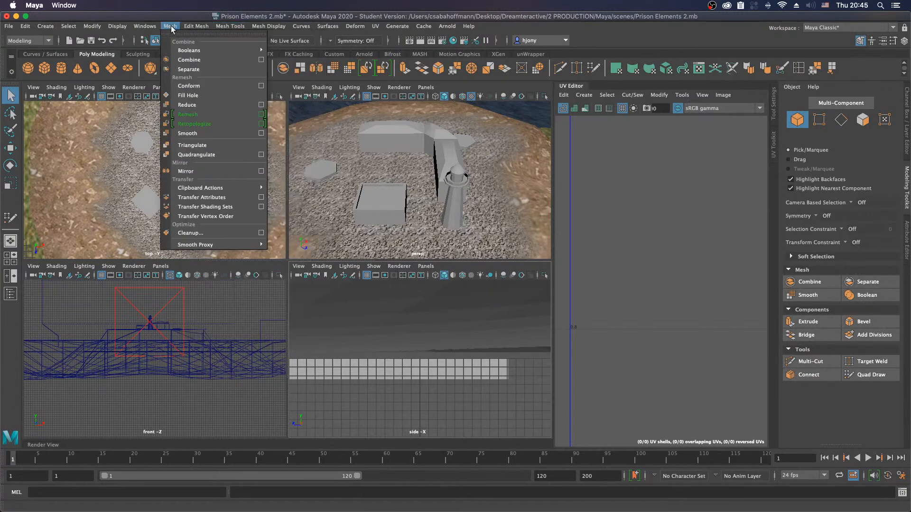
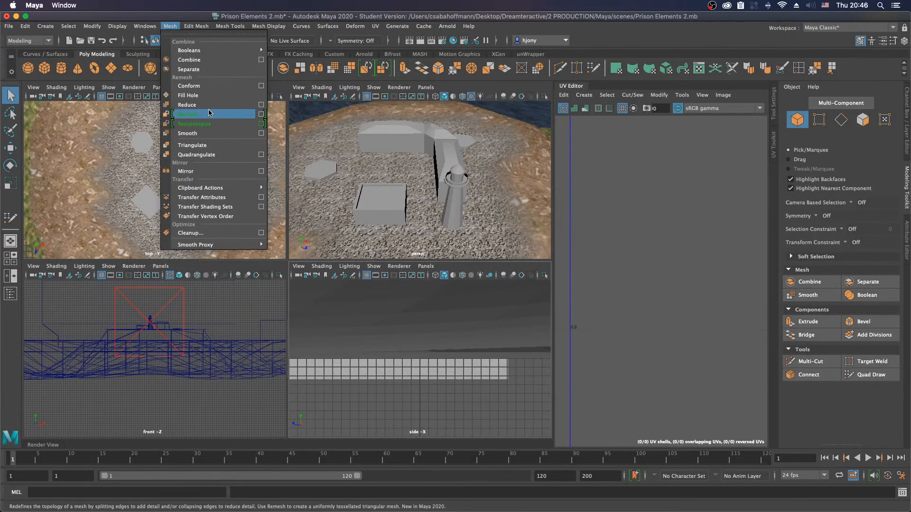
pyautogui.click(261, 114)
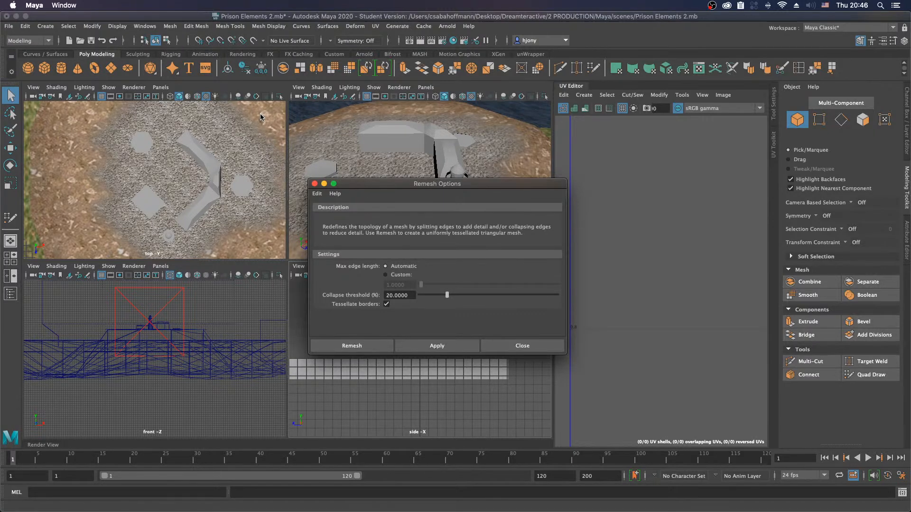
pyautogui.click(314, 185)
pyautogui.click(170, 26)
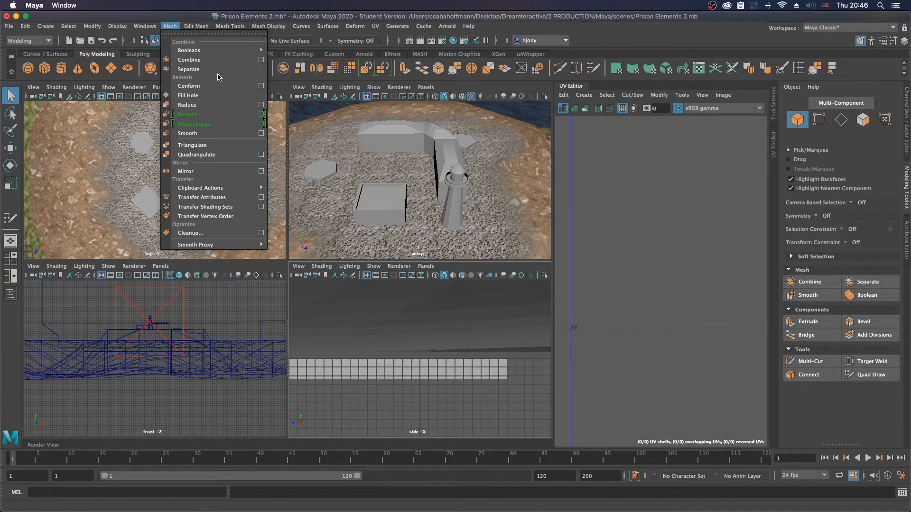
pyautogui.moveTo(199, 27)
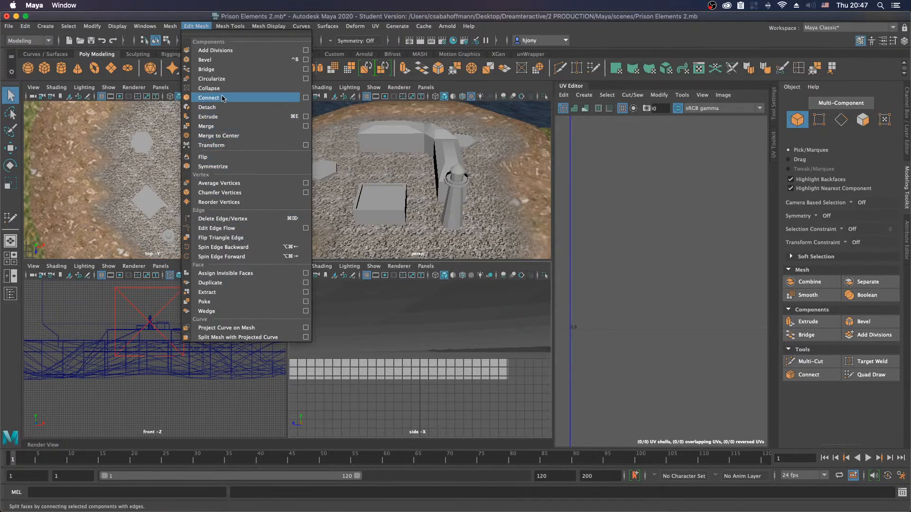
# Step: Add the Create Polygon tool to the Poly Modeling shelf and start it from there
pyautogui.moveTo(230, 26)
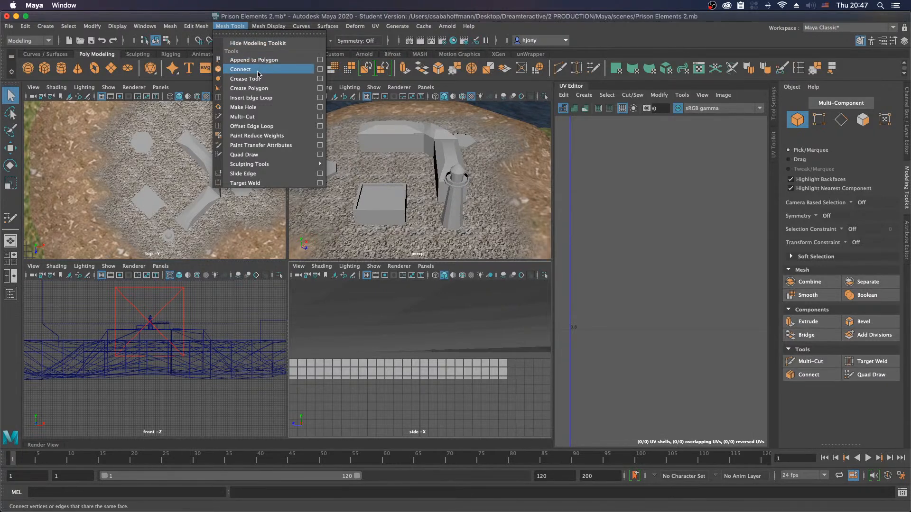
pyautogui.click(248, 88)
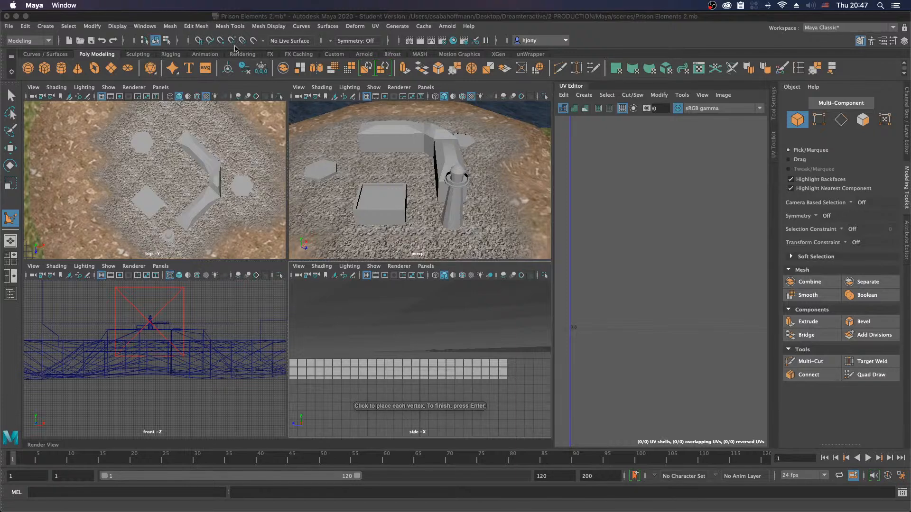
pyautogui.click(232, 26)
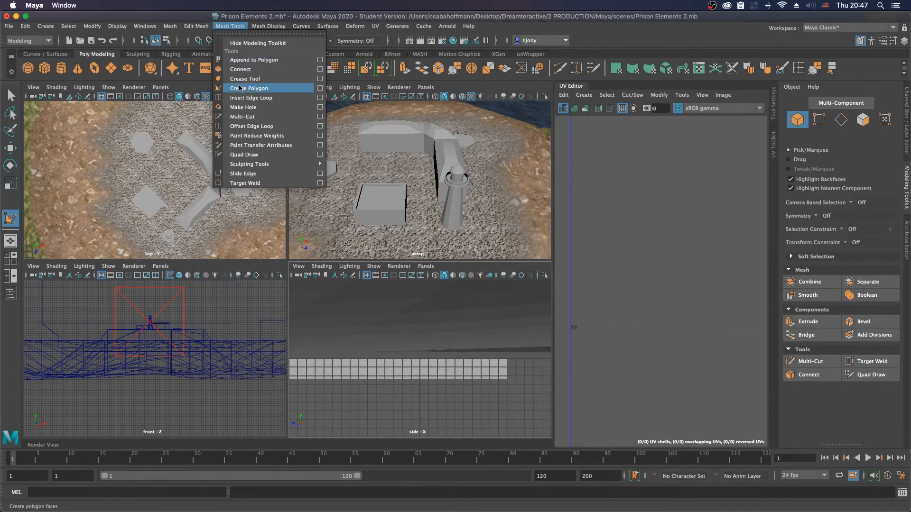
pyautogui.click(846, 66)
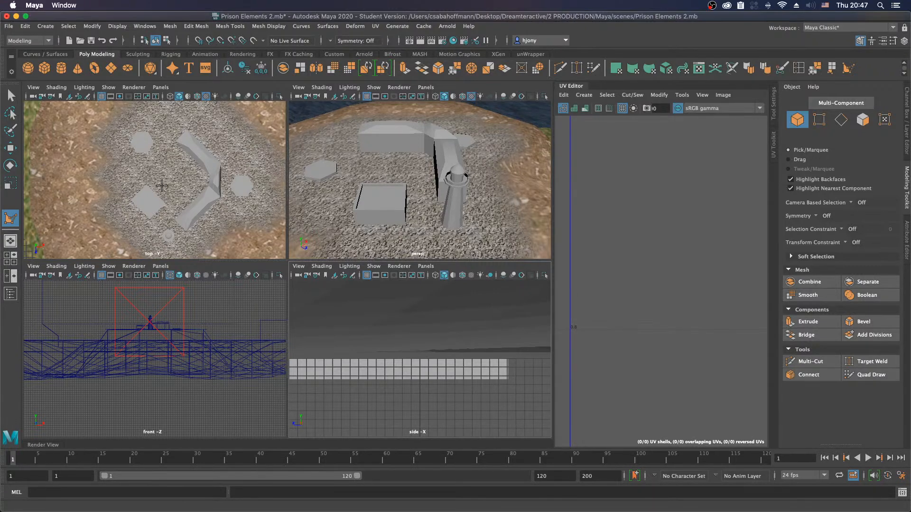
# Step: Turn on X-Ray shading in the top view so geometry beneath the ground shows through
pyautogui.press('space')
pyautogui.keyDown('alt'); pyautogui.moveTo(204, 159); pyautogui.dragTo(188, 180, button='middle'); pyautogui.keyUp('alt')
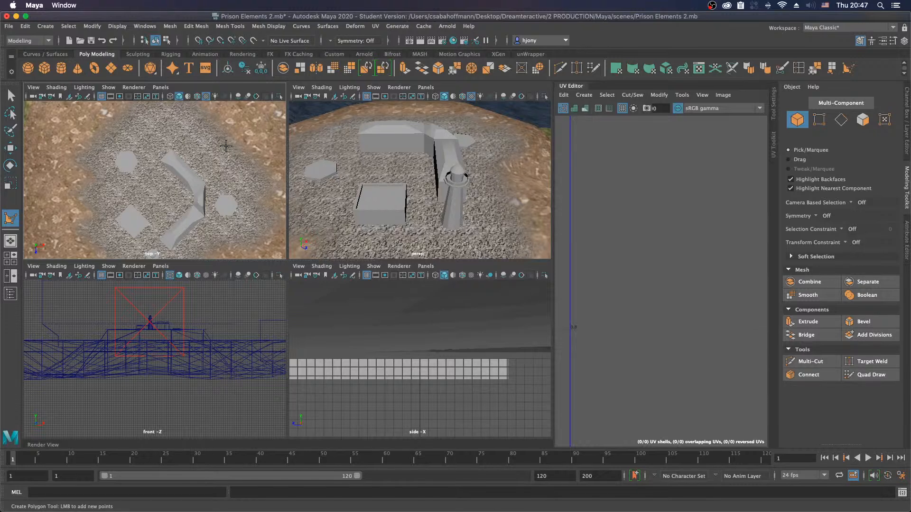
pyautogui.click(97, 159)
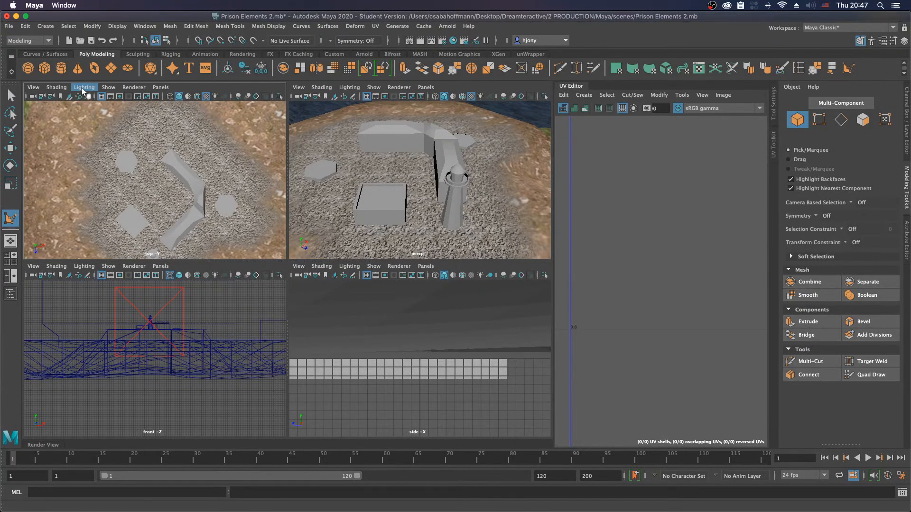
pyautogui.click(56, 88)
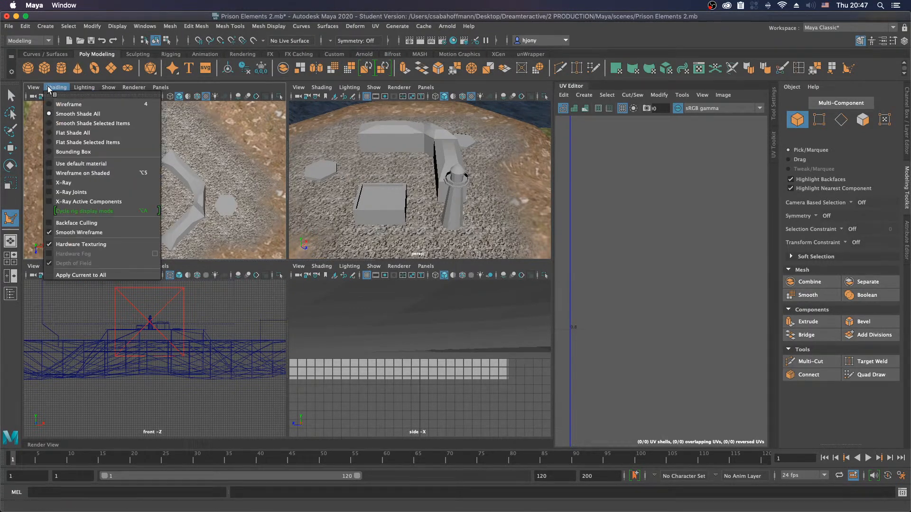
pyautogui.click(61, 183)
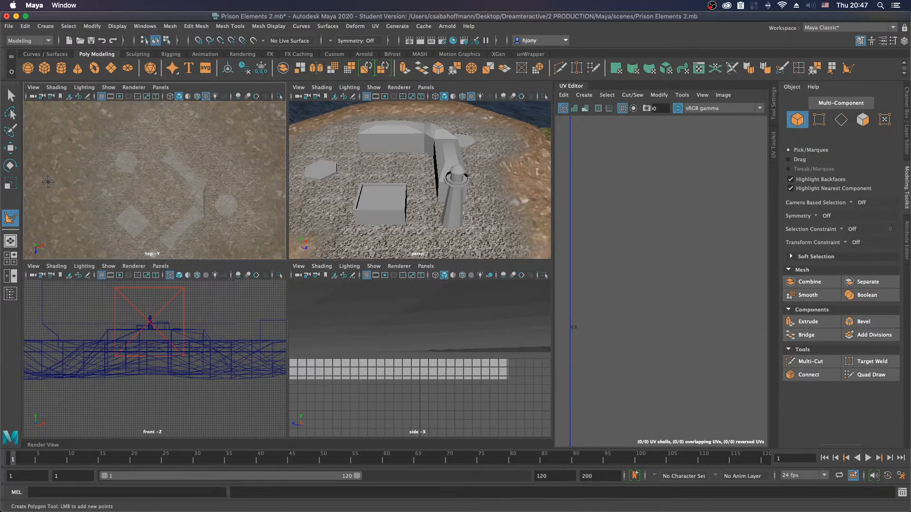
# Step: Draw the first part of a polygon outline in the top view, around the left and lower sides of the prison buildings
pyautogui.click(97, 157)
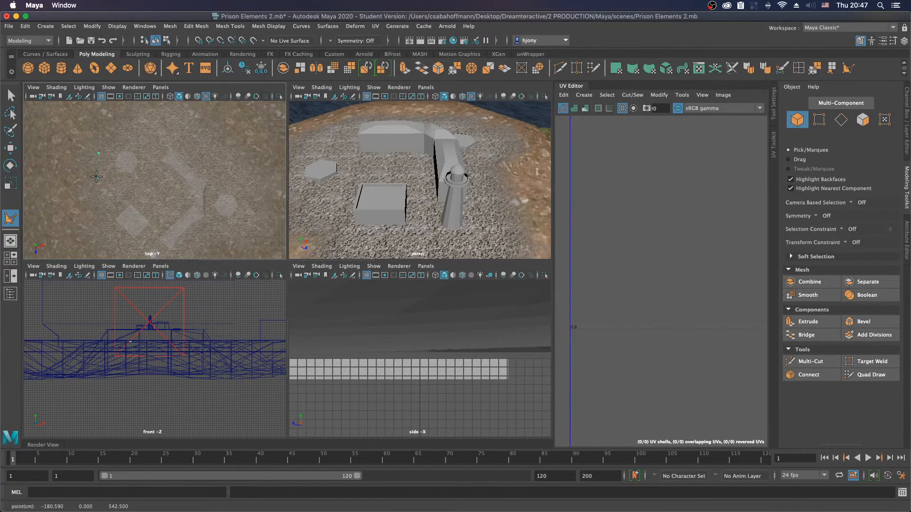
pyautogui.click(96, 205)
pyautogui.keyDown('alt'); pyautogui.moveTo(133, 221); pyautogui.dragTo(128, 179, button='middle'); pyautogui.keyUp('alt')
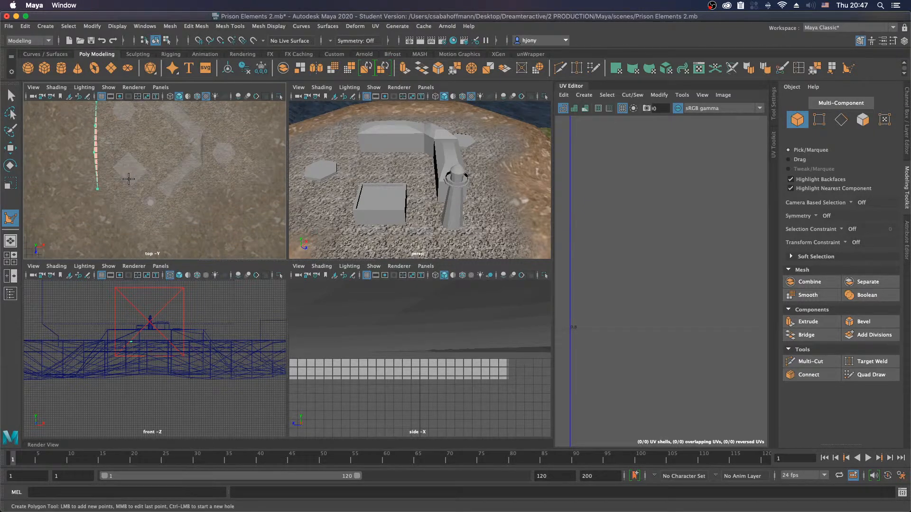
pyautogui.click(115, 203)
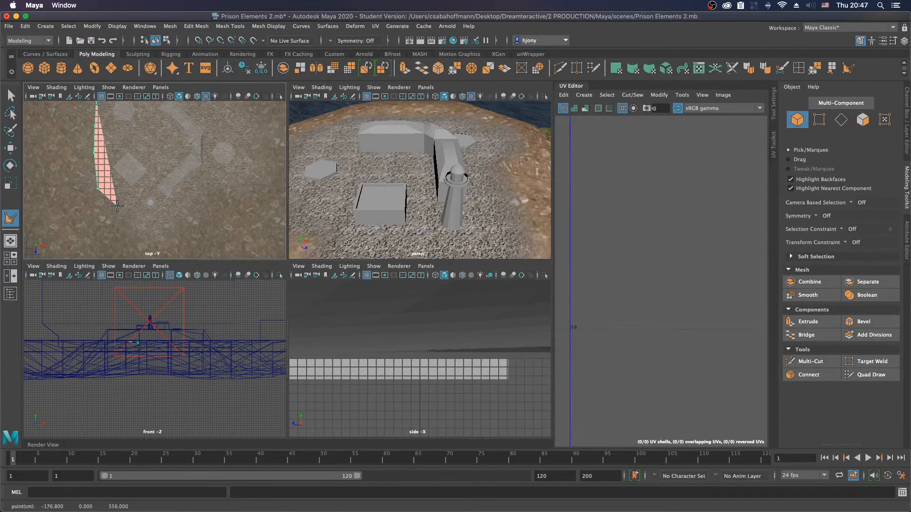
pyautogui.moveTo(134, 220); pyautogui.dragTo(259, 135)
pyautogui.click(168, 219)
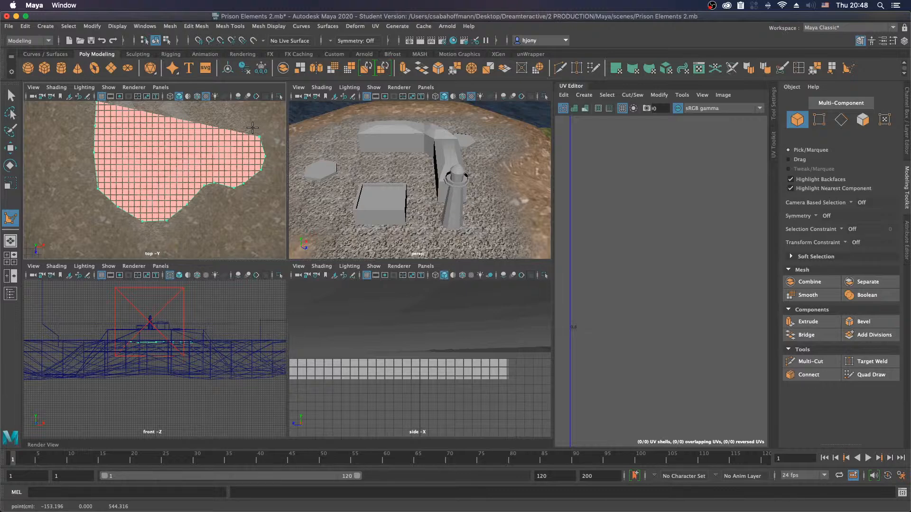
# Step: Continue the polygon outline around the right and upper sides of the buildings and finish it as one closed face
pyautogui.keyDown('alt'); pyautogui.moveTo(252, 127); pyautogui.dragTo(242, 169, button='middle'); pyautogui.keyUp('alt')
pyautogui.moveTo(236, 160); pyautogui.dragTo(213, 138)
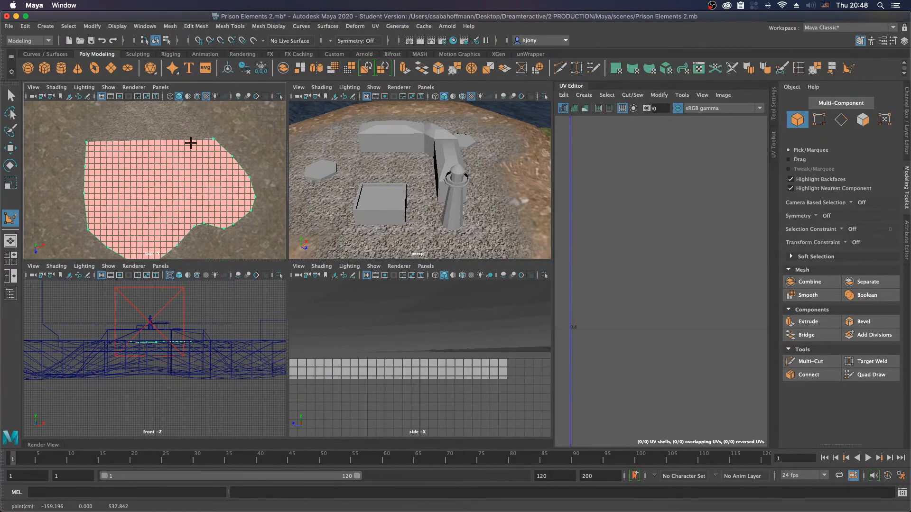
pyautogui.keyDown('alt'); pyautogui.moveTo(191, 142); pyautogui.dragTo(205, 169, button='middle'); pyautogui.keyUp('alt')
pyautogui.moveTo(212, 150); pyautogui.dragTo(198, 138)
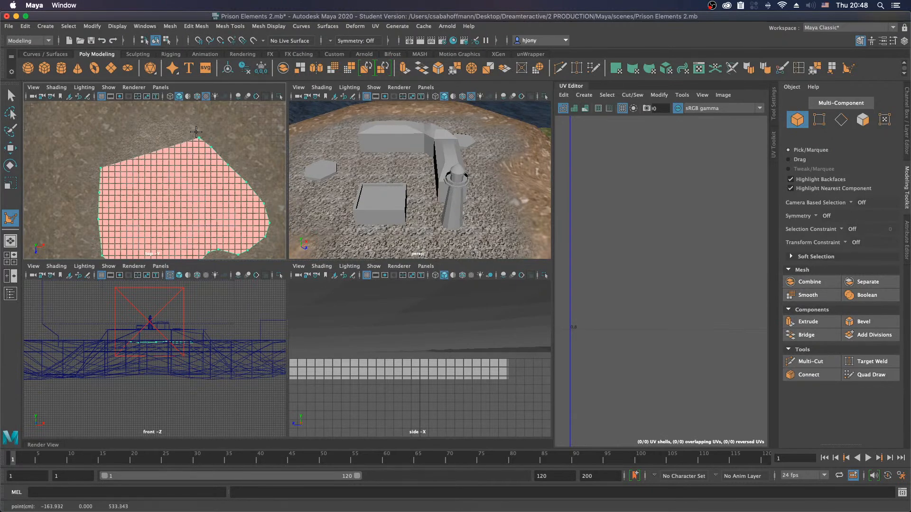
pyautogui.click(188, 127)
pyautogui.click(175, 123)
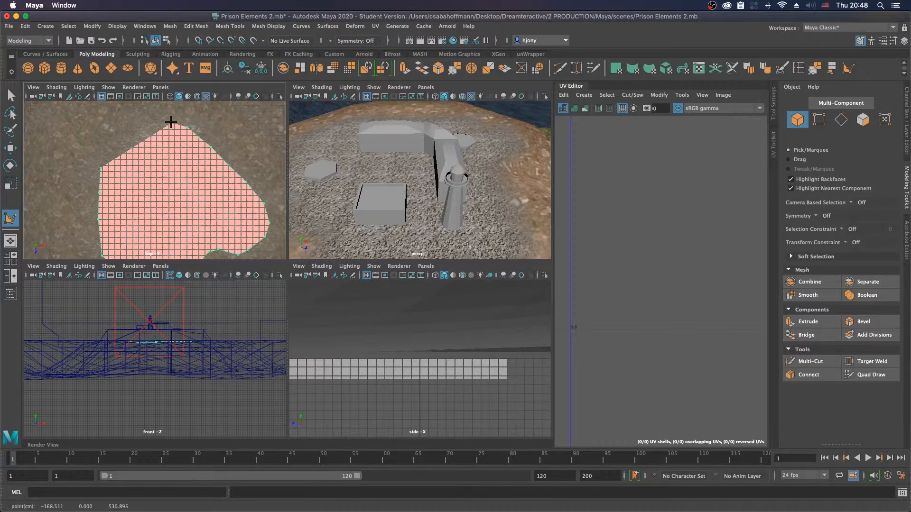
pyautogui.click(161, 122)
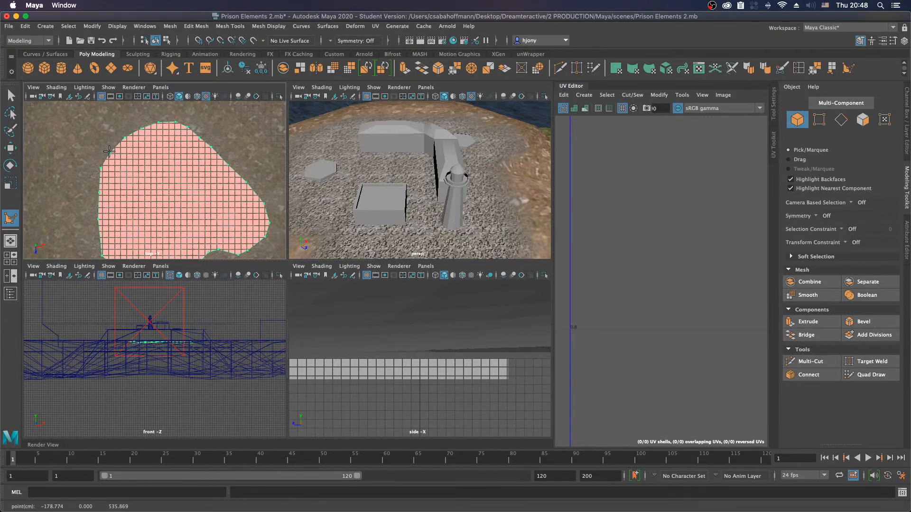
pyautogui.press('Return')
pyautogui.press('q')
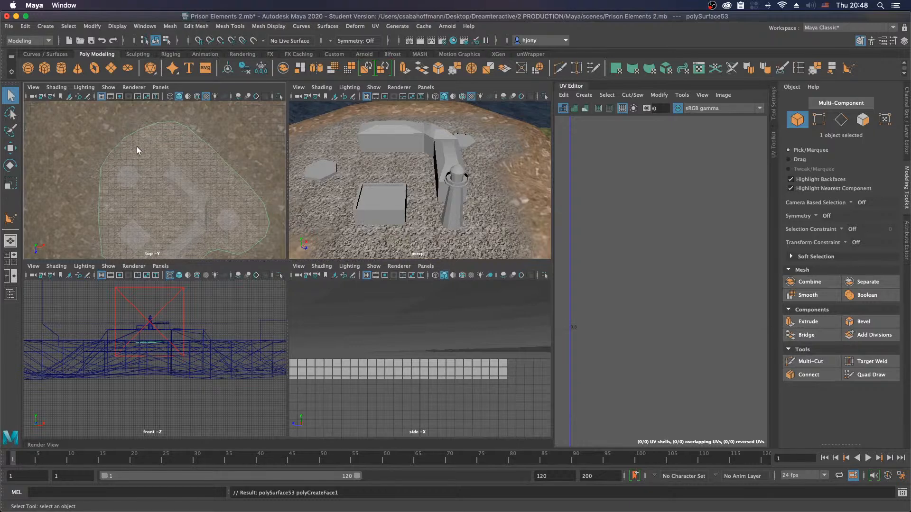
# Step: Select the drawn polygon by its outline in wireframe and raise it above the mound to about 8.64 in Y
pyautogui.keyDown('alt'); pyautogui.moveTo(138, 153); pyautogui.dragTo(170, 124, button='middle'); pyautogui.keyUp('alt')
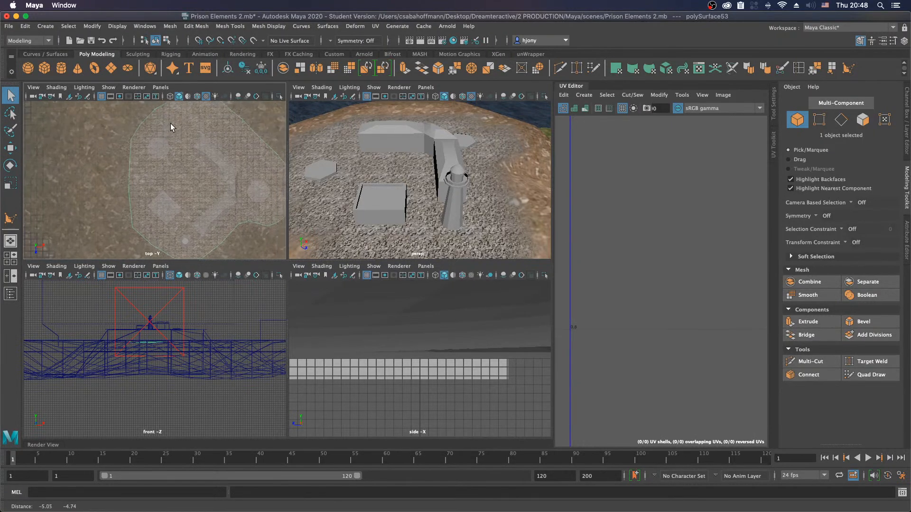
pyautogui.click(130, 147)
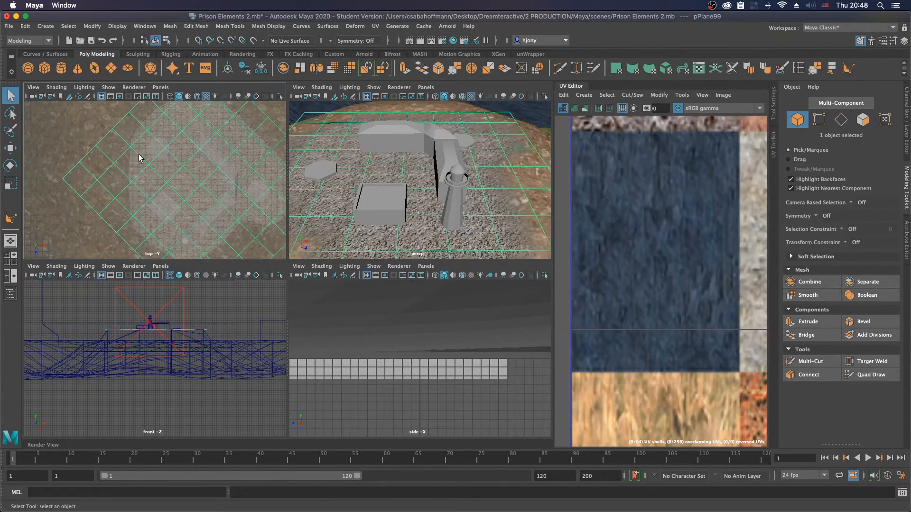
pyautogui.moveTo(125, 160); pyautogui.dragTo(131, 167)
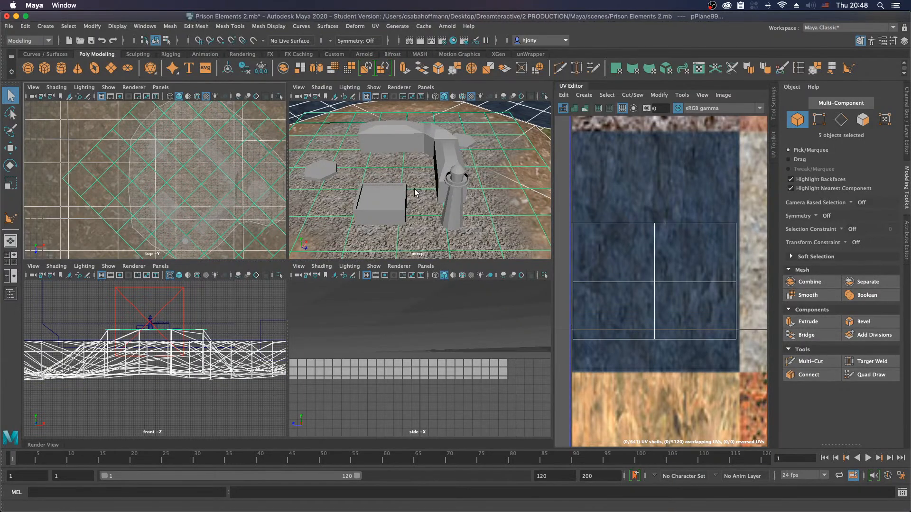
pyautogui.keyDown('alt'); pyautogui.moveTo(407, 193); pyautogui.dragTo(422, 157); pyautogui.keyUp('alt')
pyautogui.press('f')
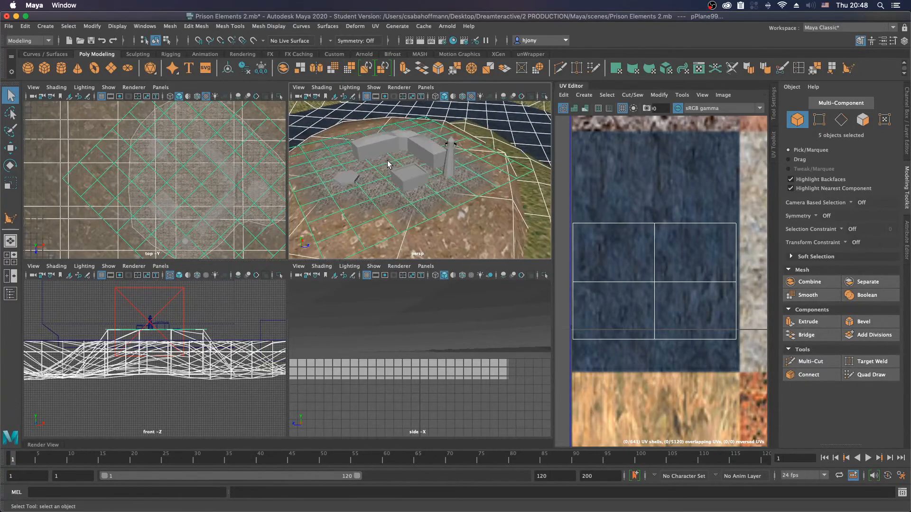
pyautogui.press('4')
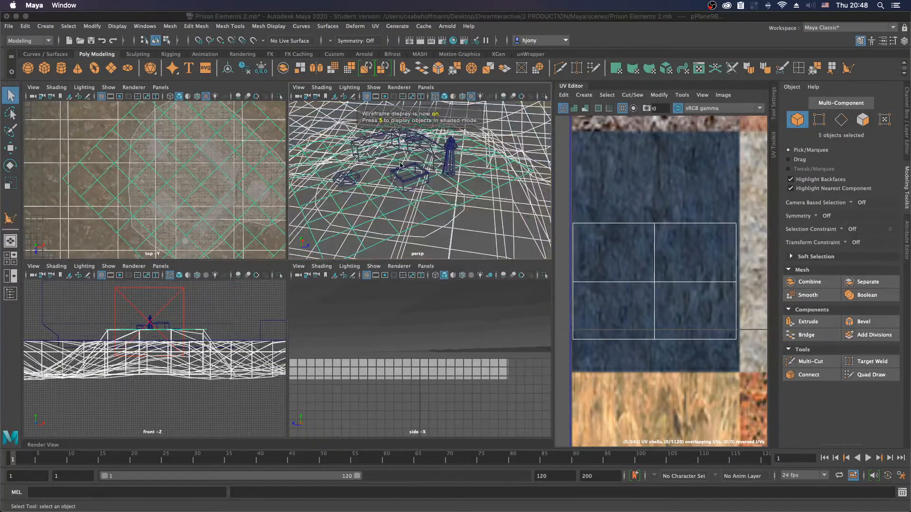
pyautogui.click(424, 238)
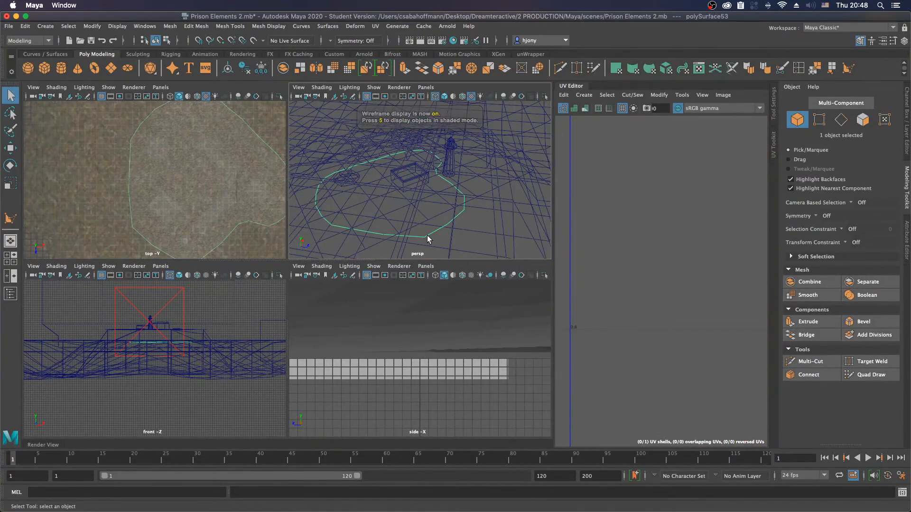
pyautogui.press('6')
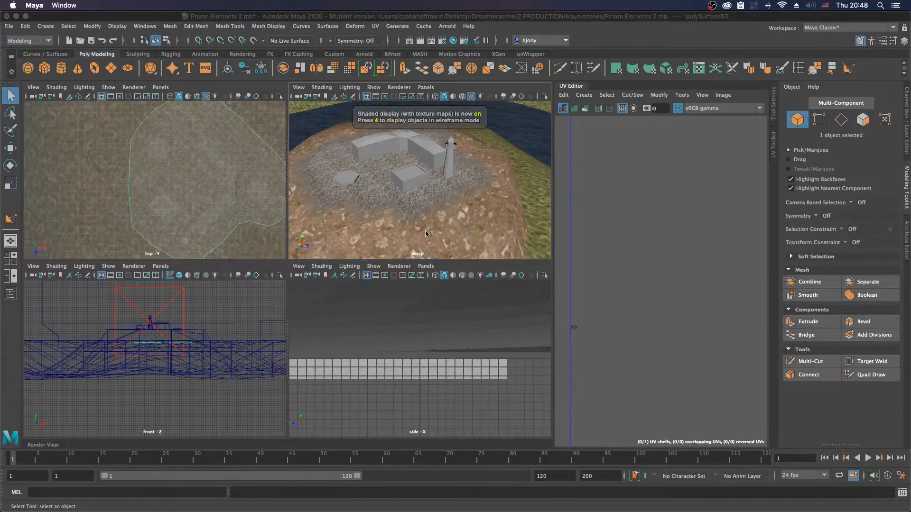
pyautogui.press('w')
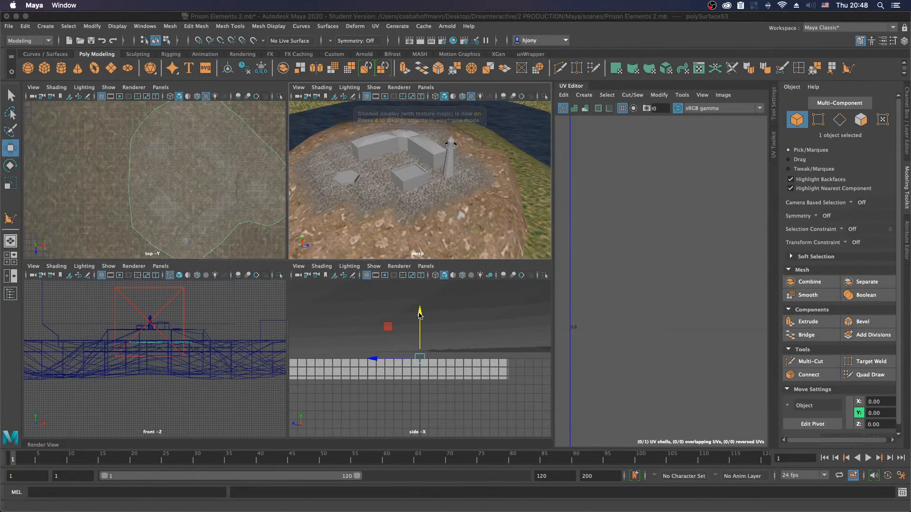
pyautogui.click(419, 299)
pyautogui.moveTo(420, 298); pyautogui.dragTo(360, 156)
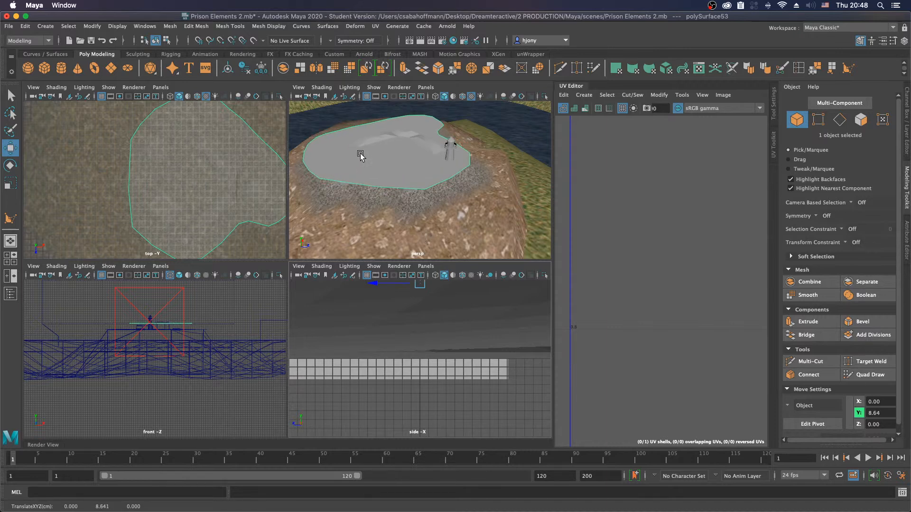
# Step: Select all border edges of the outline polygon and extrude them outward into a narrow rim around it
pyautogui.moveTo(372, 186); pyautogui.dragTo(365, 159, button='right')
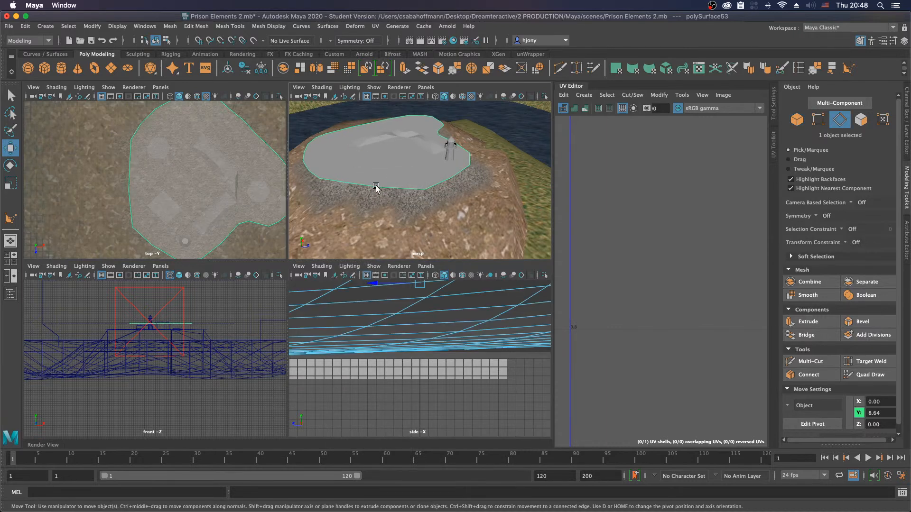
pyautogui.hotkey('ctrl', 'z')
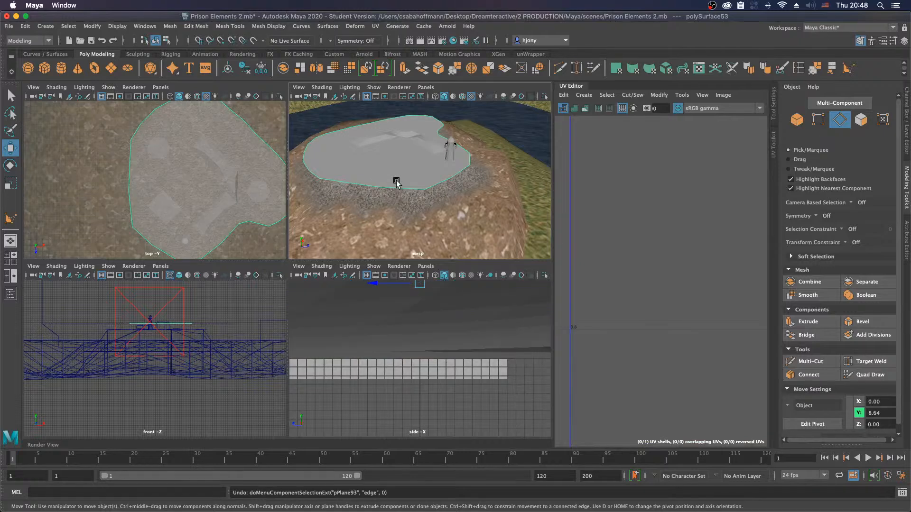
pyautogui.moveTo(401, 172); pyautogui.dragTo(398, 182, button='right')
pyautogui.click(378, 188)
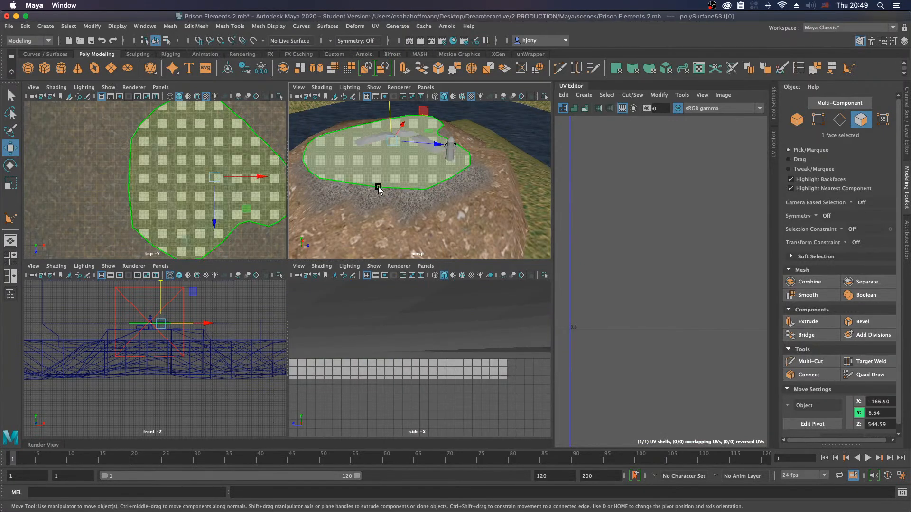
pyautogui.rightClick(384, 166)
pyautogui.moveTo(384, 175)
pyautogui.mouseDown(button='right')
pyautogui.moveTo(383, 150)
pyautogui.moveTo(382, 189)
pyautogui.mouseUp(button='right')
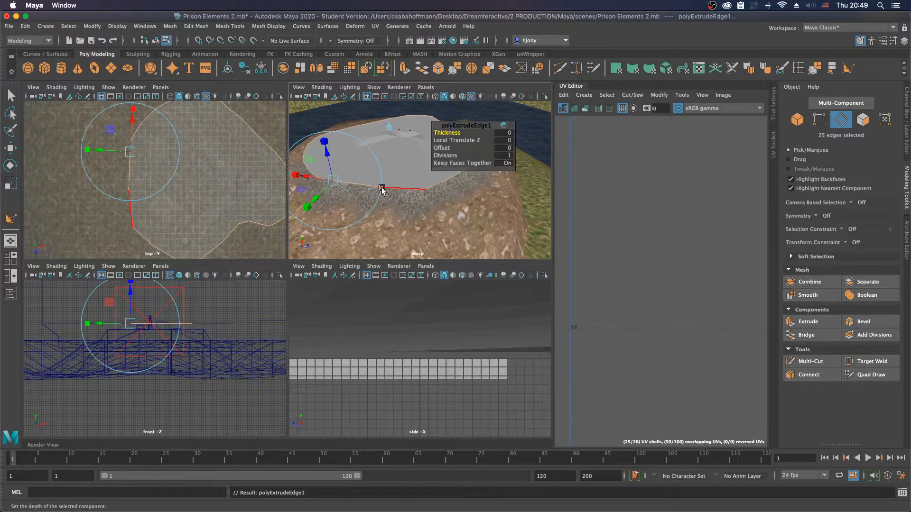
pyautogui.moveTo(316, 198); pyautogui.dragTo(314, 202)
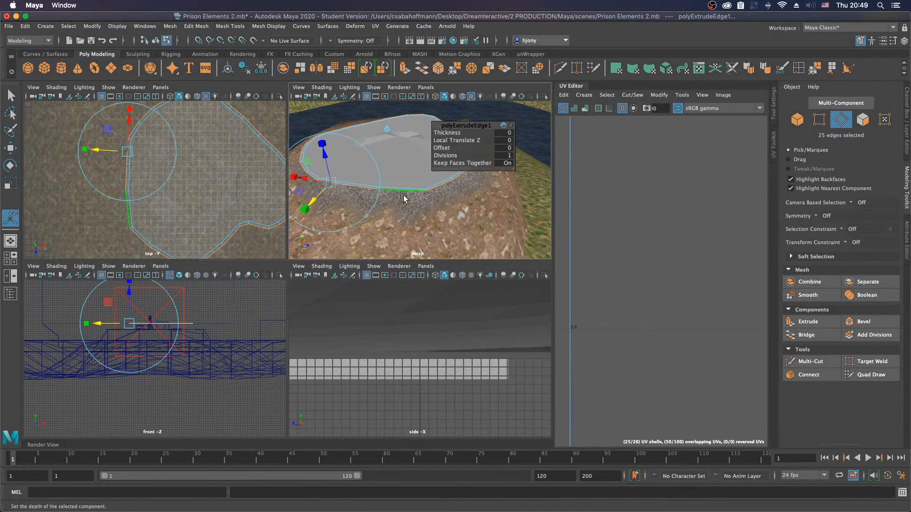
pyautogui.scroll(5, 385, 201)
pyautogui.keyDown('alt'); pyautogui.moveTo(385, 198); pyautogui.dragTo(444, 209); pyautogui.keyUp('alt')
pyautogui.scroll(4, 468, 214)
pyautogui.keyDown('alt'); pyautogui.moveTo(435, 209); pyautogui.dragTo(404, 216, button='middle'); pyautogui.keyUp('alt')
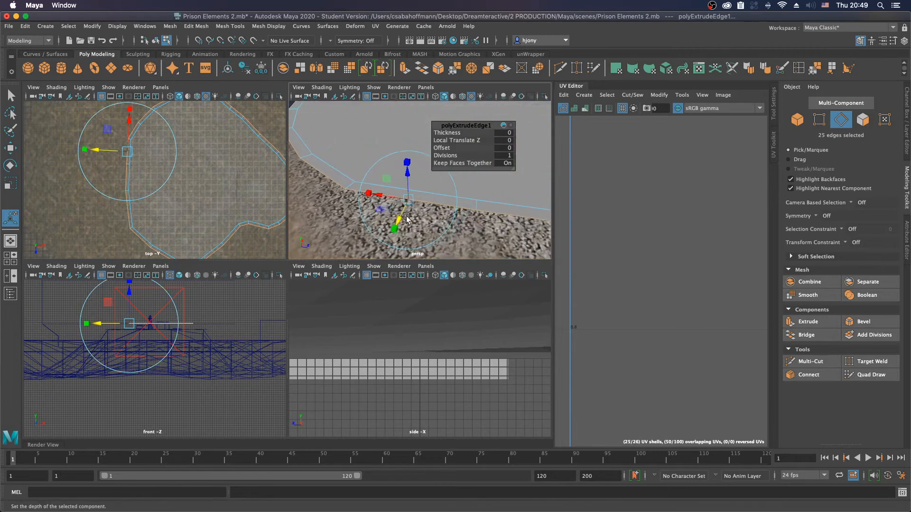
pyautogui.moveTo(401, 216); pyautogui.dragTo(403, 213)
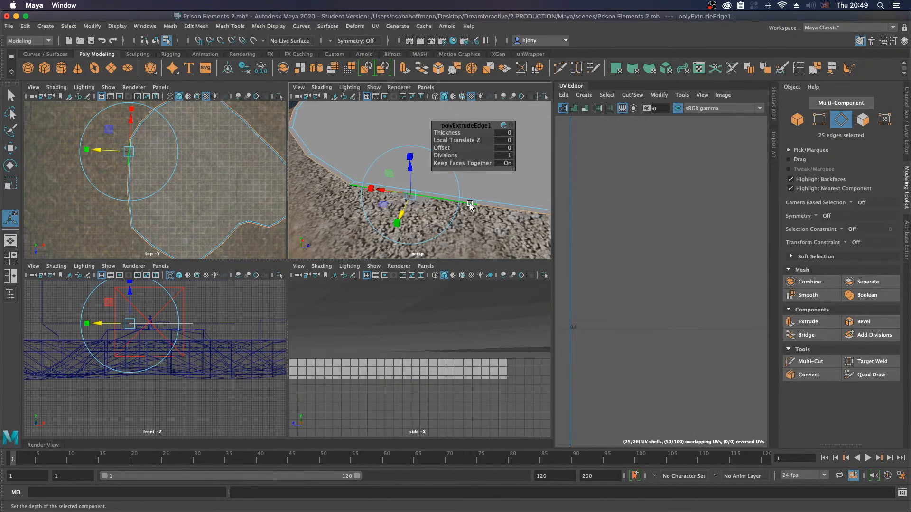
# Step: Select the whole loop of rim faces and extrude it upward with a Local Translate Z of 1.719 to form the perimeter wall
pyautogui.keyDown('alt'); pyautogui.moveTo(468, 203); pyautogui.dragTo(431, 207, button='middle'); pyautogui.keyUp('alt')
pyautogui.keyDown('alt'); pyautogui.moveTo(483, 209); pyautogui.dragTo(422, 207, button='right'); pyautogui.keyUp('alt')
pyautogui.press('q')
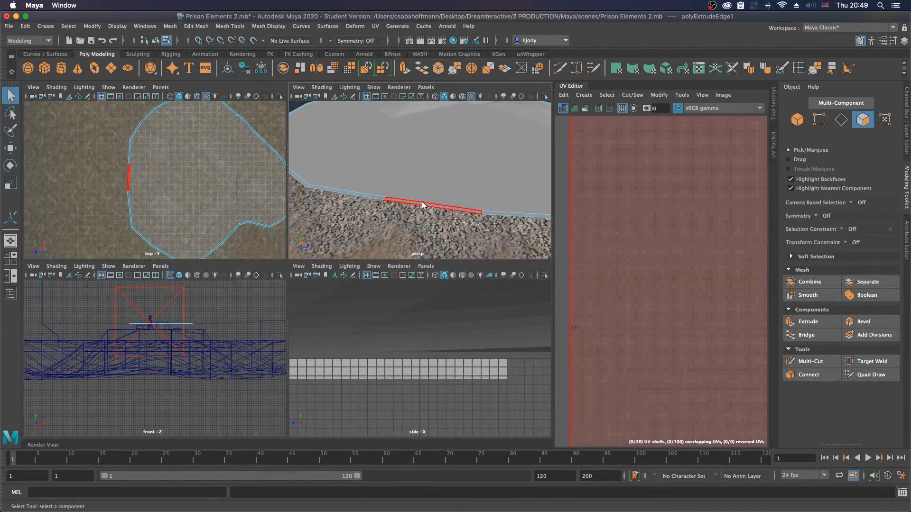
pyautogui.click(363, 195)
pyautogui.keyDown('shift'); pyautogui.doubleClick(360, 195); pyautogui.keyUp('shift')
pyautogui.keyDown('alt'); pyautogui.moveTo(464, 188); pyautogui.dragTo(379, 212, button='right'); pyautogui.keyUp('alt')
pyautogui.moveTo(337, 187); pyautogui.dragTo(337, 158)
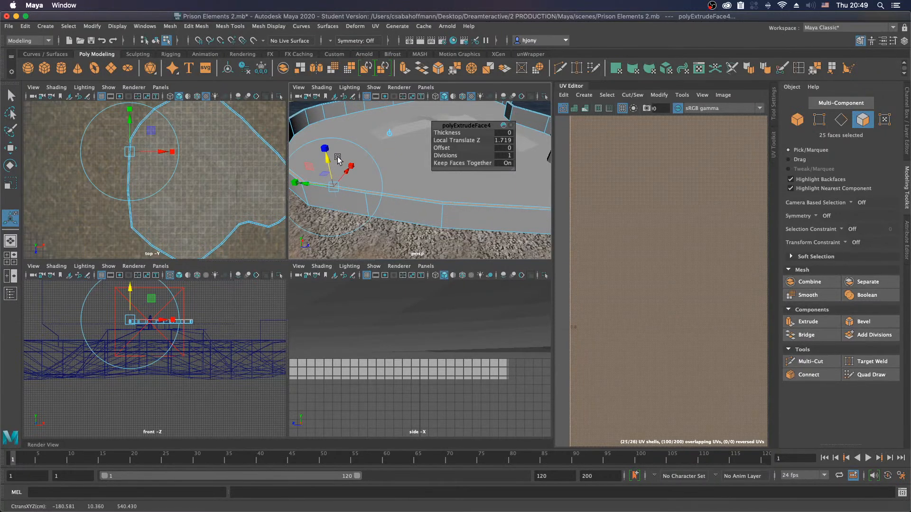
# Step: Delete the large floor face enclosed by the perimeter wall, leaving only the wall ring
pyautogui.moveTo(426, 216); pyautogui.dragTo(440, 216, button='right')
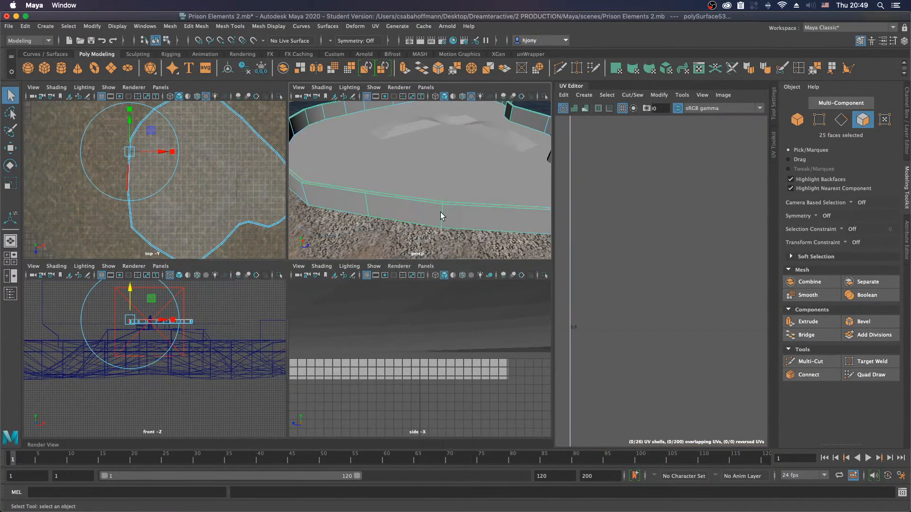
pyautogui.moveTo(335, 161); pyautogui.dragTo(337, 187, button='right')
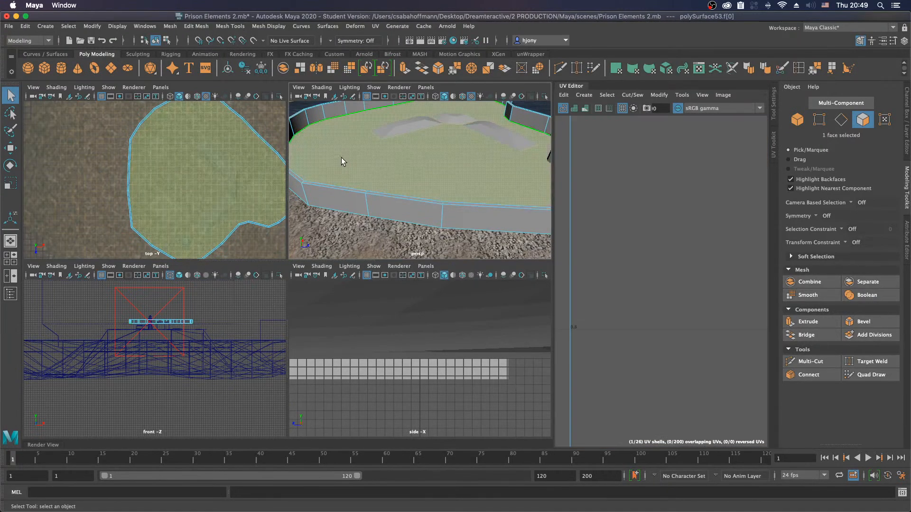
pyautogui.press('Delete')
pyautogui.keyDown('alt'); pyautogui.moveTo(423, 210); pyautogui.dragTo(411, 181); pyautogui.keyUp('alt')
pyautogui.scroll(-5, 412, 182)
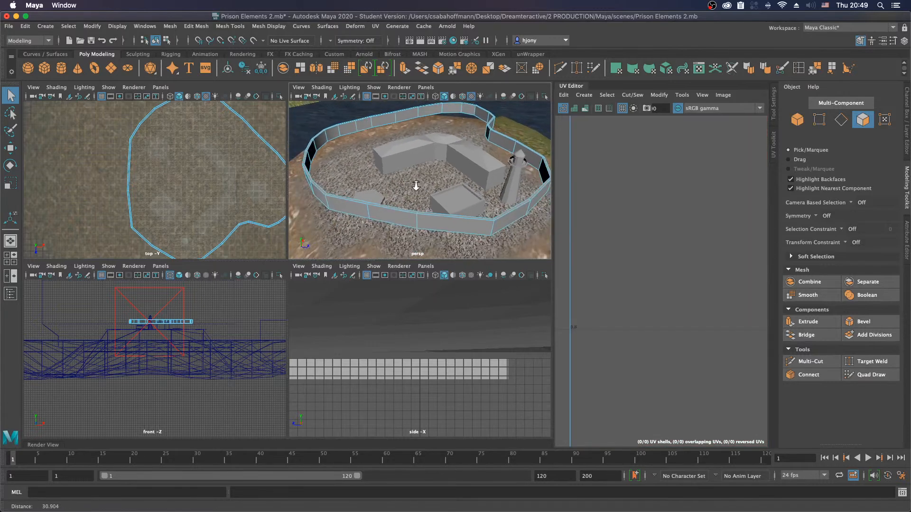
pyautogui.keyDown('alt'); pyautogui.moveTo(406, 215); pyautogui.dragTo(425, 213); pyautogui.keyUp('alt')
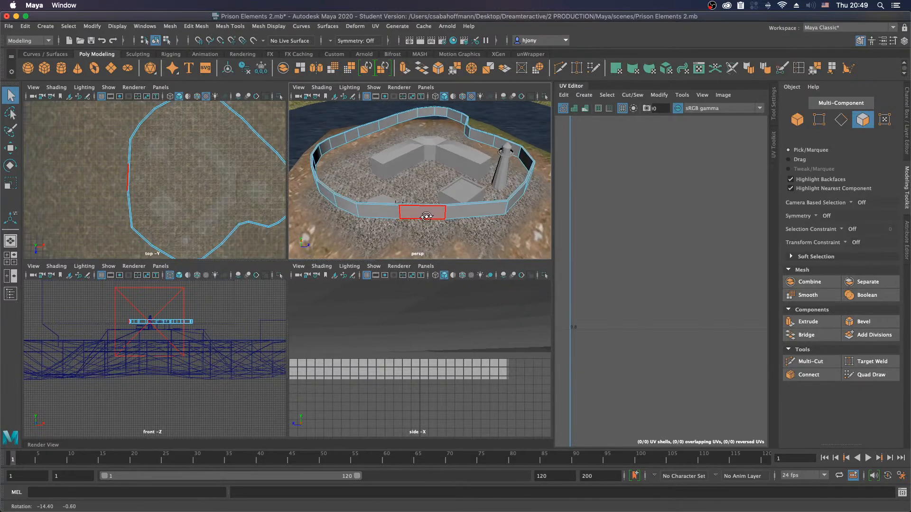
# Step: Select the perimeter wall as an object, center its pivot and lower it onto the mound to about 6.73 in Y
pyautogui.moveTo(425, 212); pyautogui.dragTo(467, 200, button='right')
pyautogui.click(417, 217)
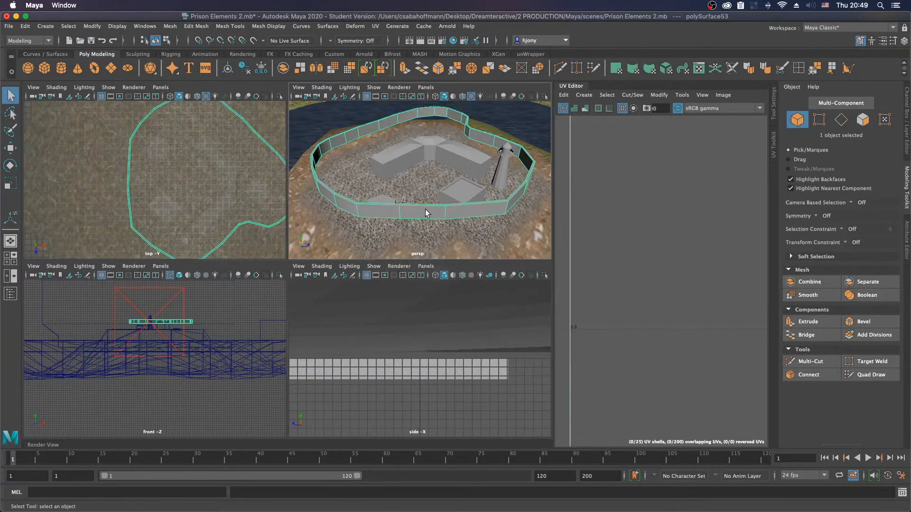
pyautogui.press('w')
pyautogui.keyDown('alt'); pyautogui.moveTo(431, 209); pyautogui.dragTo(725, 170); pyautogui.keyUp('alt')
pyautogui.scroll(-10, 430, 178)
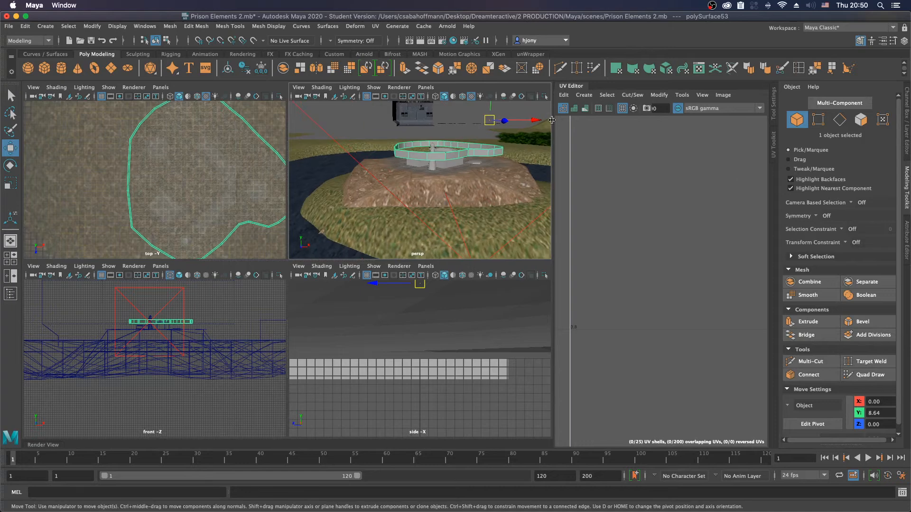
pyautogui.click(229, 70)
pyautogui.keyDown('alt'); pyautogui.moveTo(409, 165); pyautogui.dragTo(403, 213); pyautogui.keyUp('alt')
pyautogui.press('d')
pyautogui.keyDown('alt'); pyautogui.moveTo(462, 216); pyautogui.dragTo(463, 185); pyautogui.keyUp('alt')
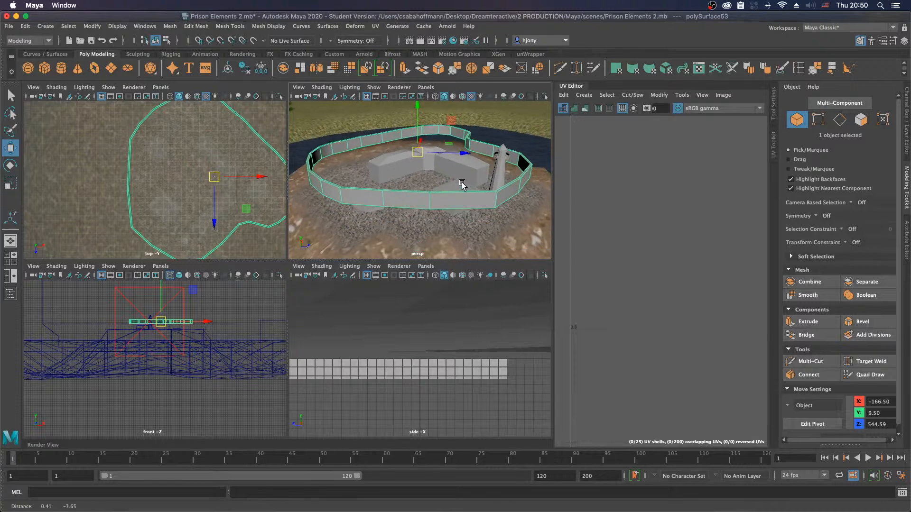
pyautogui.scroll(3, 451, 187)
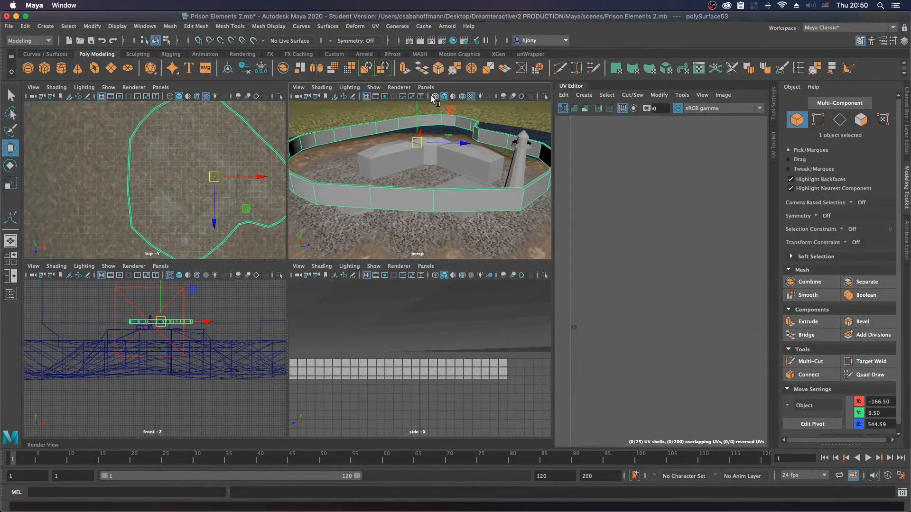
pyautogui.moveTo(417, 112); pyautogui.dragTo(416, 138)
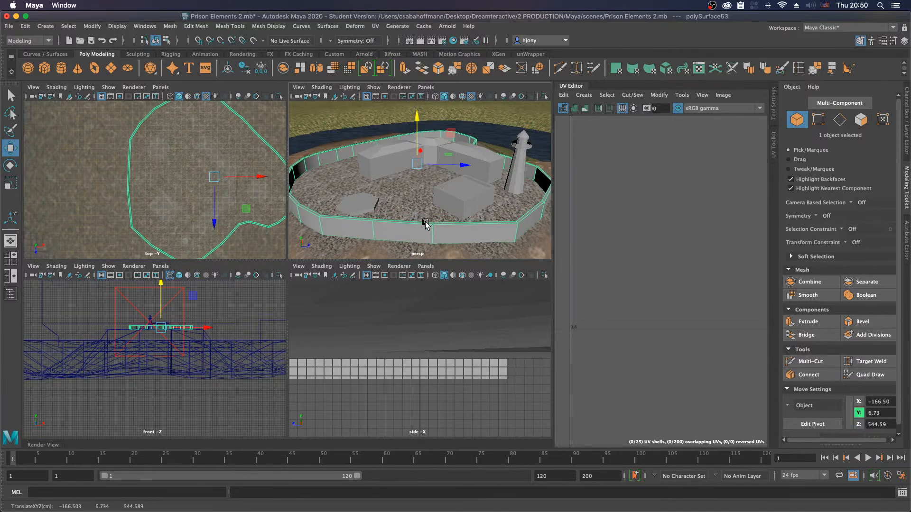
# Step: Select the three faces of the front wall segment and extract them from the perimeter wall as a separate object
pyautogui.keyDown('alt'); pyautogui.moveTo(426, 221); pyautogui.dragTo(396, 175, button='middle'); pyautogui.keyUp('alt')
pyautogui.keyDown('alt'); pyautogui.moveTo(397, 175); pyautogui.dragTo(456, 179, button='right'); pyautogui.keyUp('alt')
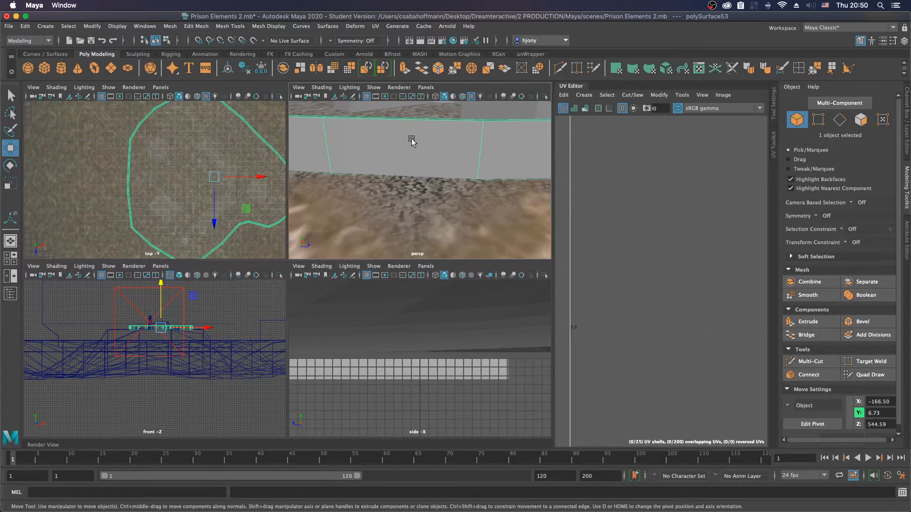
pyautogui.keyDown('alt'); pyautogui.moveTo(410, 138); pyautogui.dragTo(410, 154, button='middle'); pyautogui.keyUp('alt')
pyautogui.moveTo(420, 159); pyautogui.dragTo(419, 185, button='right')
pyautogui.moveTo(368, 127); pyautogui.dragTo(430, 226)
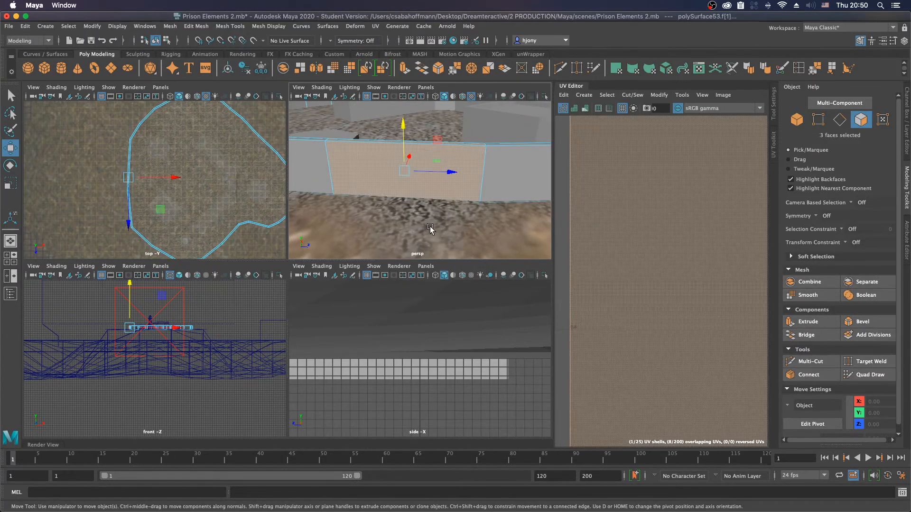
pyautogui.keyDown('shift'); pyautogui.moveTo(469, 160); pyautogui.dragTo(467, 321, button='right'); pyautogui.keyUp('shift')
pyautogui.press('w')
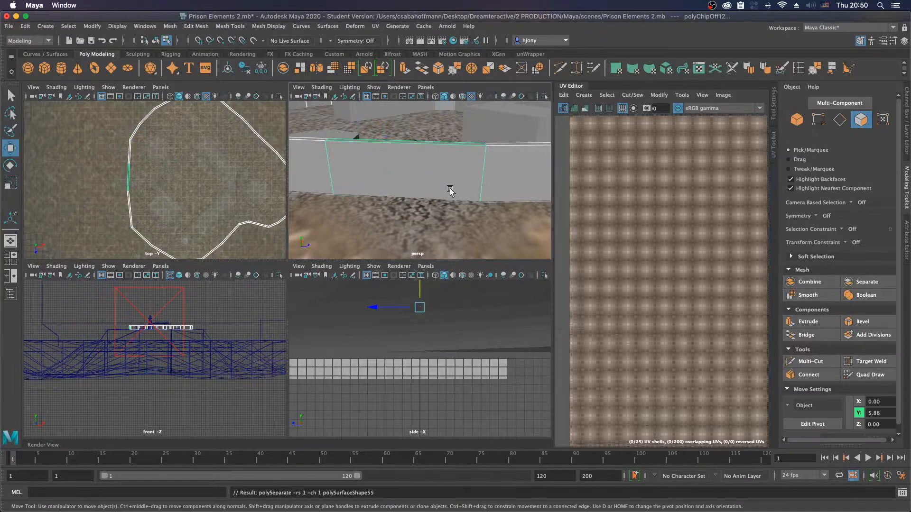
# Step: Insert a vertical edge loop across the middle of the extracted wall segment and extract one half as a separate object
pyautogui.moveTo(417, 177); pyautogui.dragTo(373, 154, button='right')
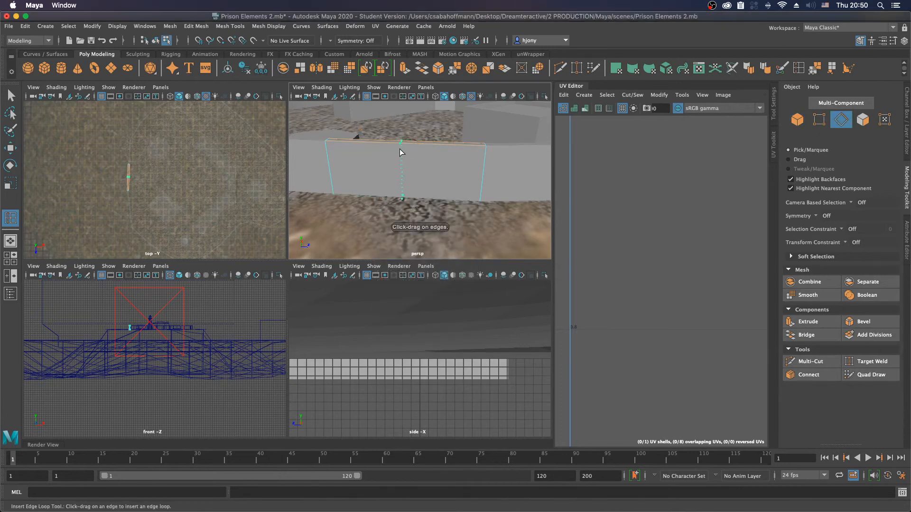
pyautogui.click(401, 153)
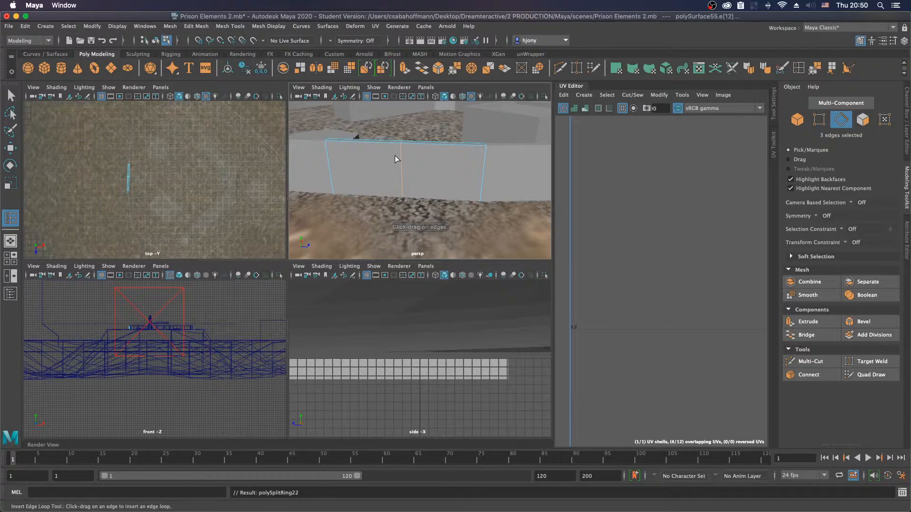
pyautogui.keyDown('alt'); pyautogui.moveTo(386, 187); pyautogui.dragTo(395, 189); pyautogui.keyUp('alt')
pyautogui.press('w')
pyautogui.moveTo(405, 172); pyautogui.dragTo(405, 172, button='right')
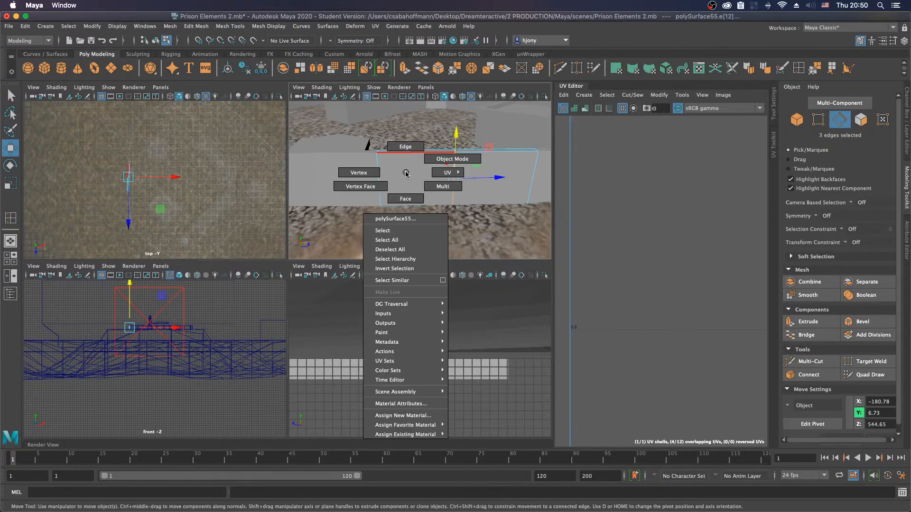
pyautogui.click(405, 198)
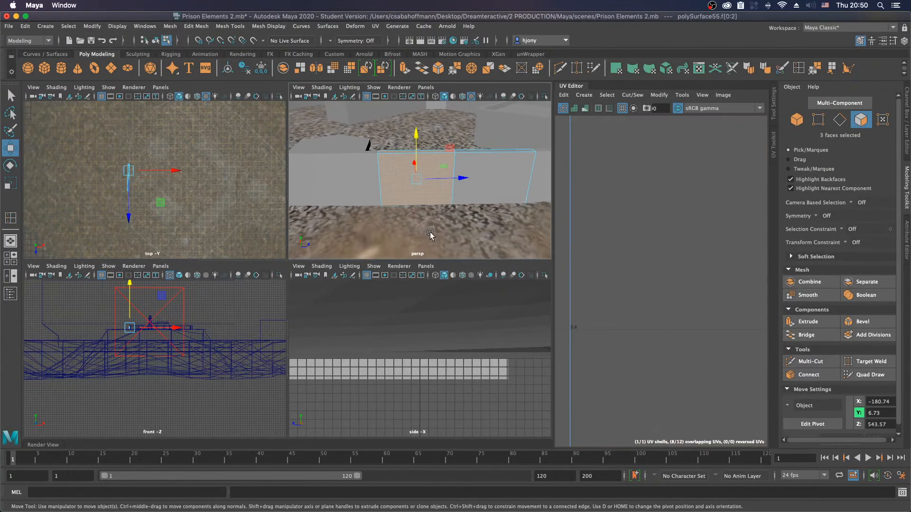
pyautogui.keyDown('shift'); pyautogui.moveTo(397, 186); pyautogui.dragTo(388, 357, button='right'); pyautogui.keyUp('shift')
pyautogui.moveTo(499, 184); pyautogui.dragTo(496, 172, button='right')
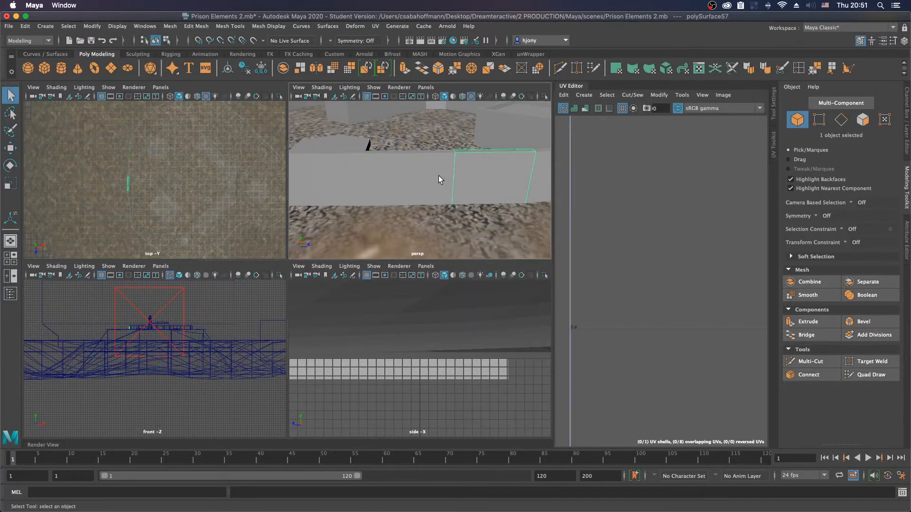
# Step: Try to bevel the border edges at the open ends of one wall segment half
pyautogui.keyDown('alt'); pyautogui.moveTo(446, 173); pyautogui.dragTo(414, 175); pyautogui.keyUp('alt')
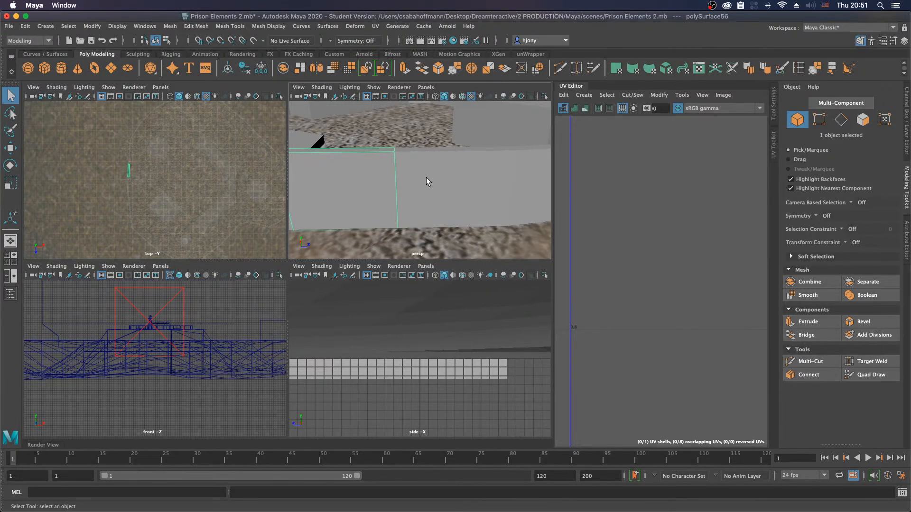
pyautogui.moveTo(393, 180); pyautogui.dragTo(395, 170, button='right')
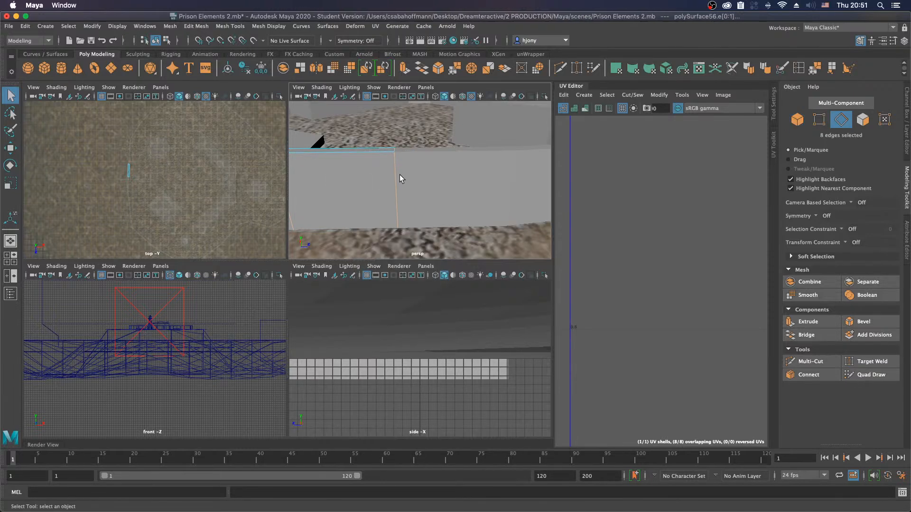
pyautogui.keyDown('shift'); pyautogui.rightClick(409, 163); pyautogui.keyUp('shift')
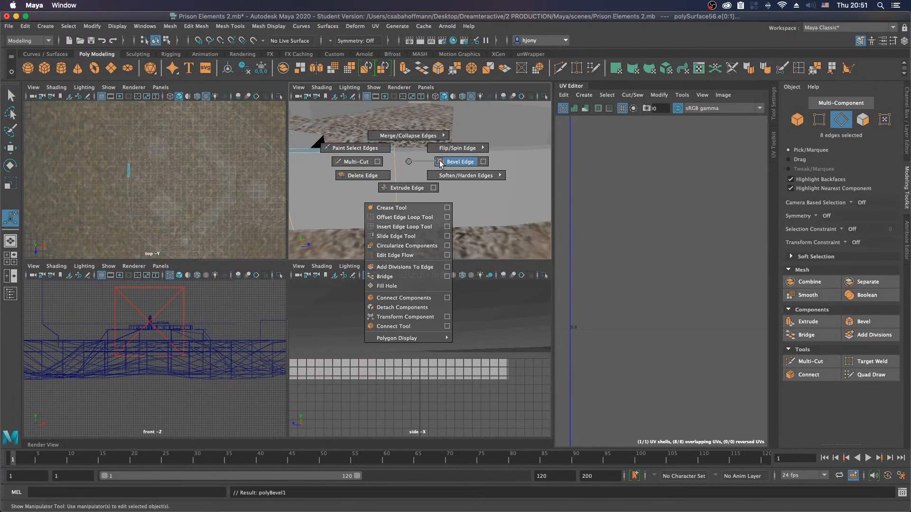
pyautogui.click(459, 162)
pyautogui.moveTo(443, 135); pyautogui.dragTo(455, 135)
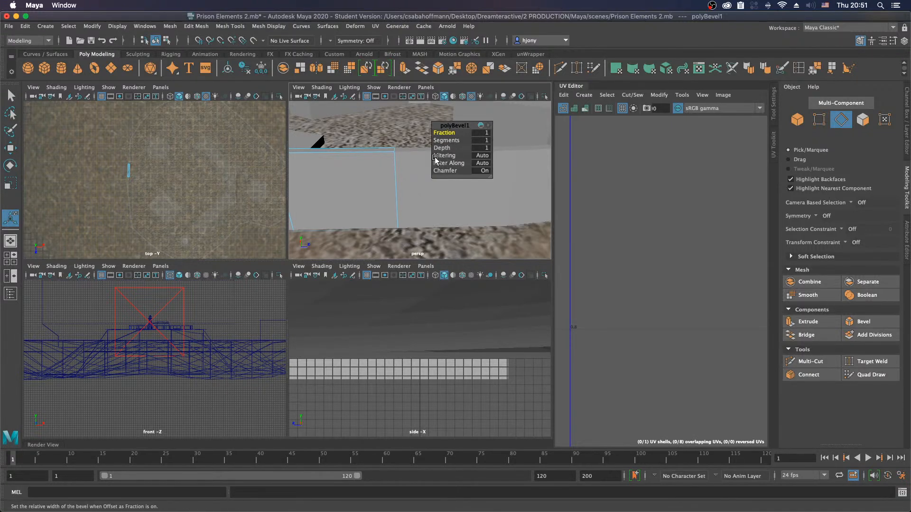
pyautogui.press('w')
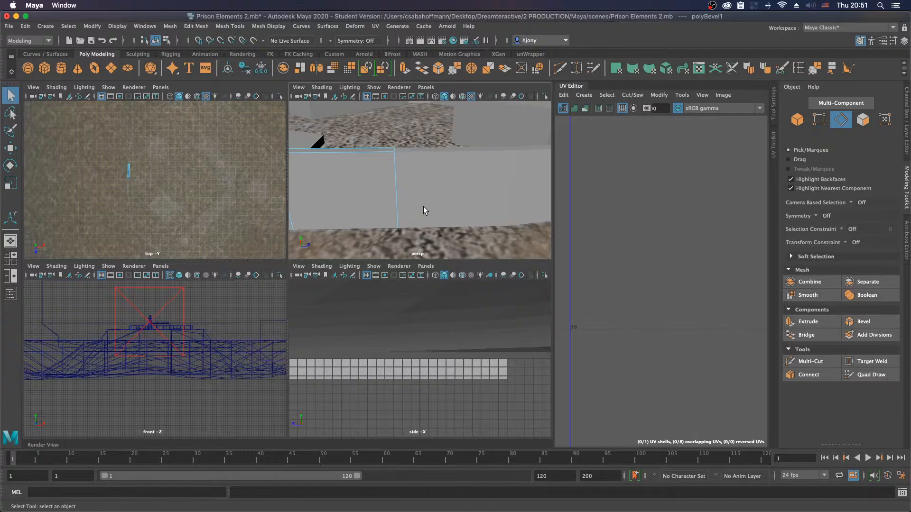
pyautogui.rightClick(370, 178)
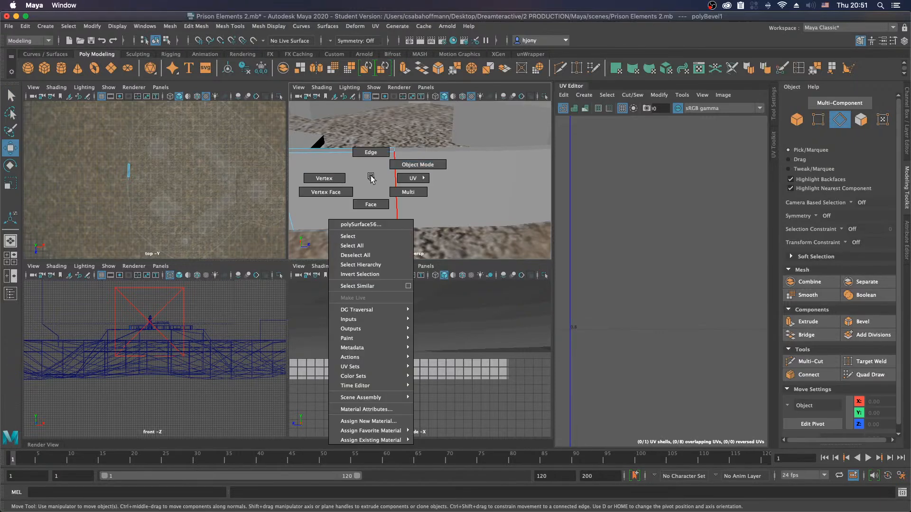
pyautogui.moveTo(371, 178); pyautogui.dragTo(370, 152, button='right')
pyautogui.doubleClick(396, 170)
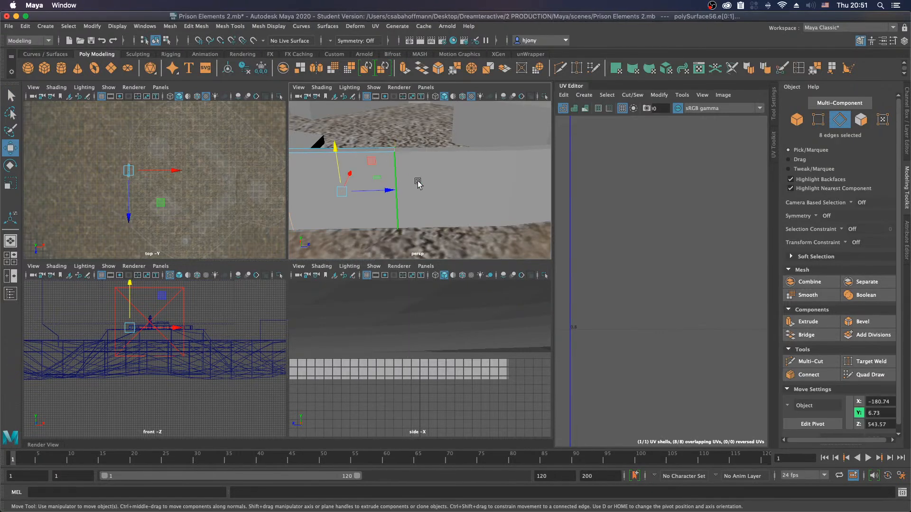
pyautogui.keyDown('alt'); pyautogui.moveTo(417, 190); pyautogui.dragTo(438, 174); pyautogui.keyUp('alt')
pyautogui.press('d')
pyautogui.press('d')
pyautogui.press('f')
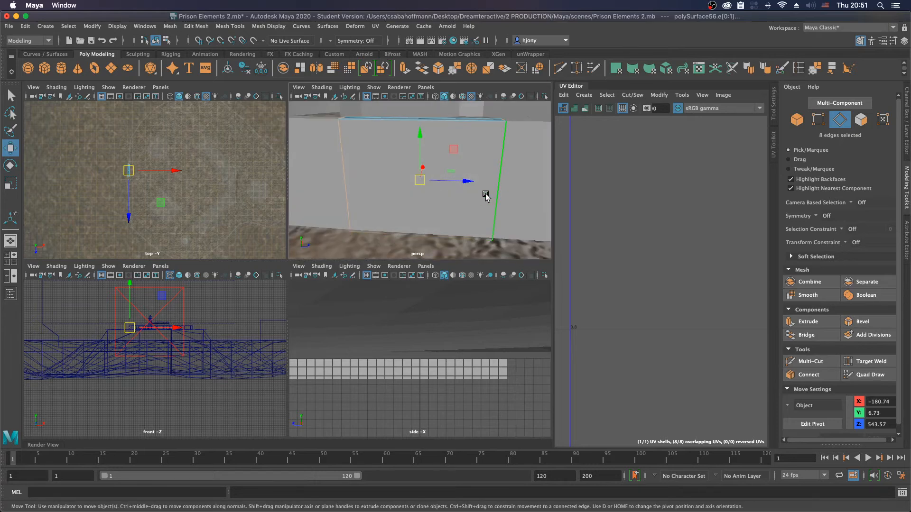
pyautogui.keyDown('alt'); pyautogui.moveTo(486, 195); pyautogui.dragTo(397, 201, button='right'); pyautogui.keyUp('alt')
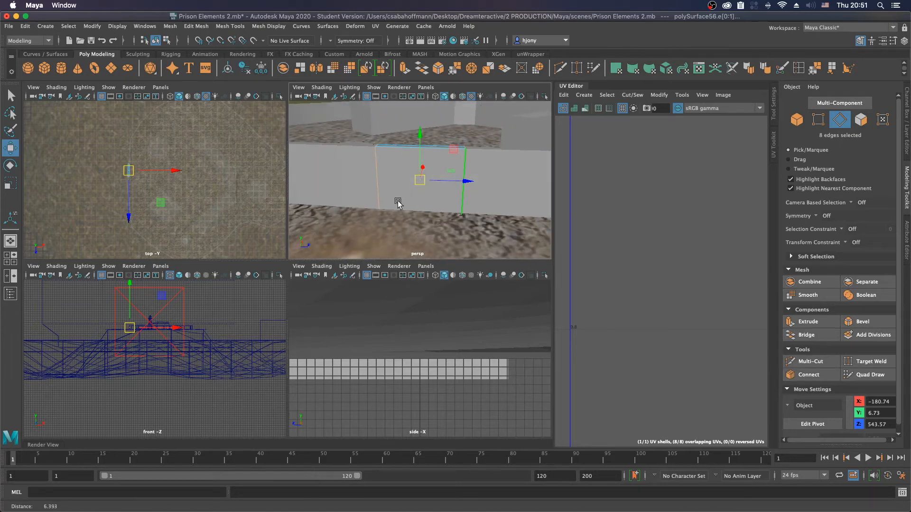
# Step: Show the Channel Box for the selected wall panel and select its shape node there
pyautogui.click(905, 126)
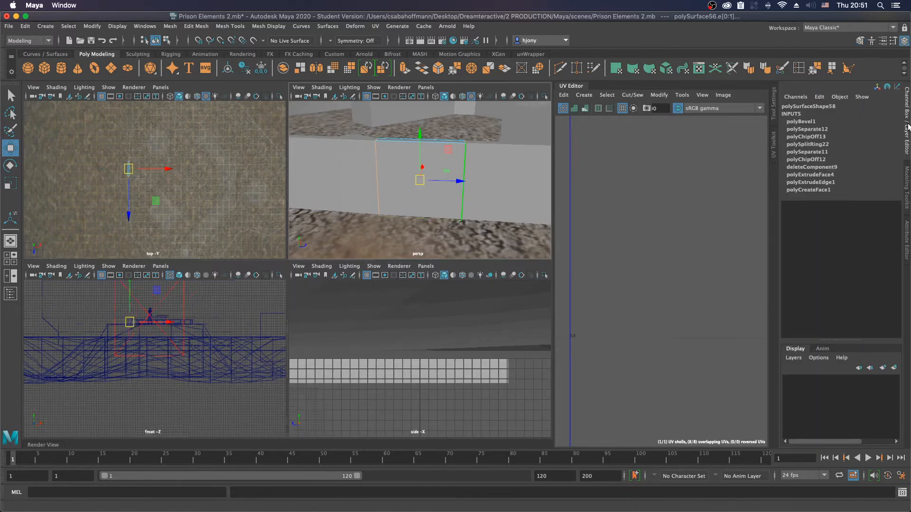
pyautogui.click(907, 124)
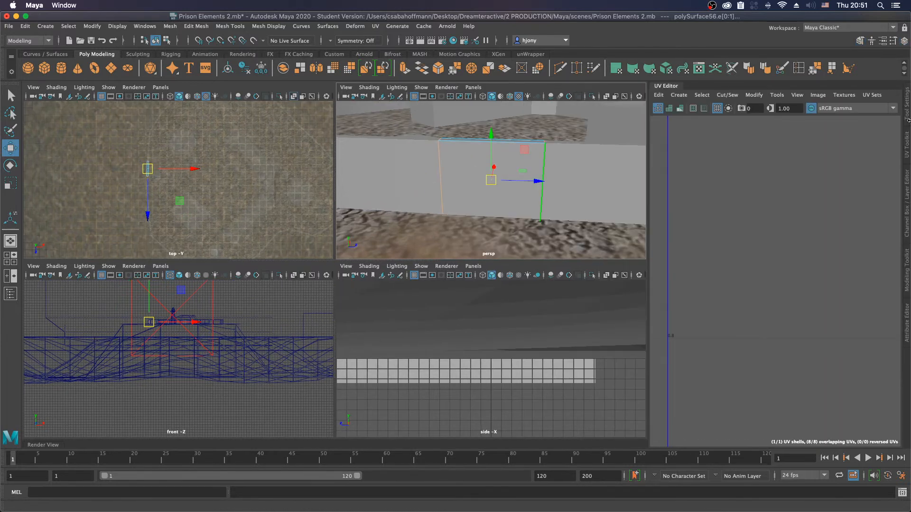
pyautogui.click(907, 211)
pyautogui.doubleClick(807, 106)
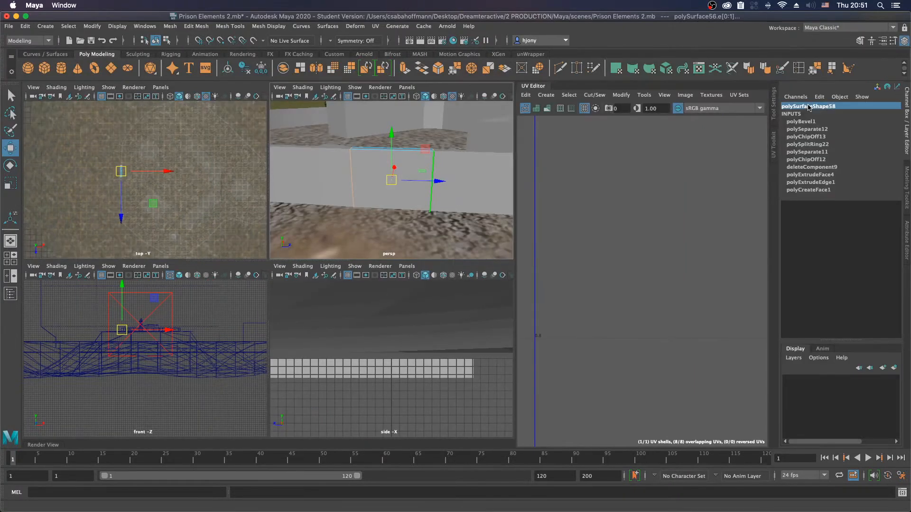
pyautogui.click(808, 113)
# Step: Select both halves of the front wall segment as objects and center their pivots
pyautogui.moveTo(404, 198); pyautogui.dragTo(455, 185, button='right')
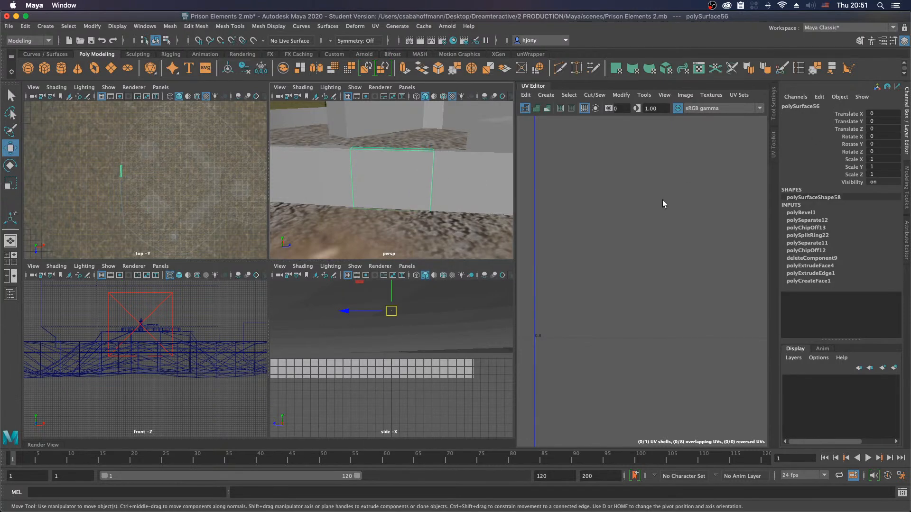
pyautogui.click(464, 178)
pyautogui.keyDown('shift'); pyautogui.click(412, 182); pyautogui.keyUp('shift')
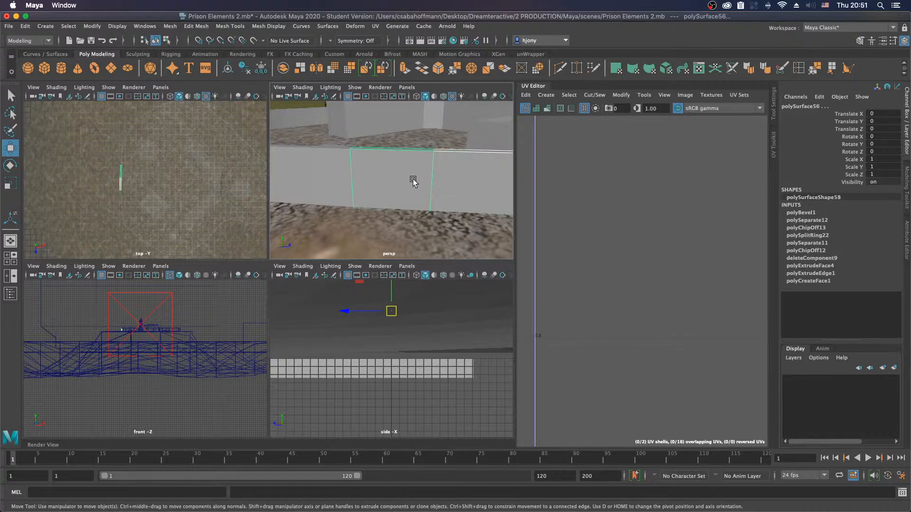
pyautogui.scroll(-5, 427, 197)
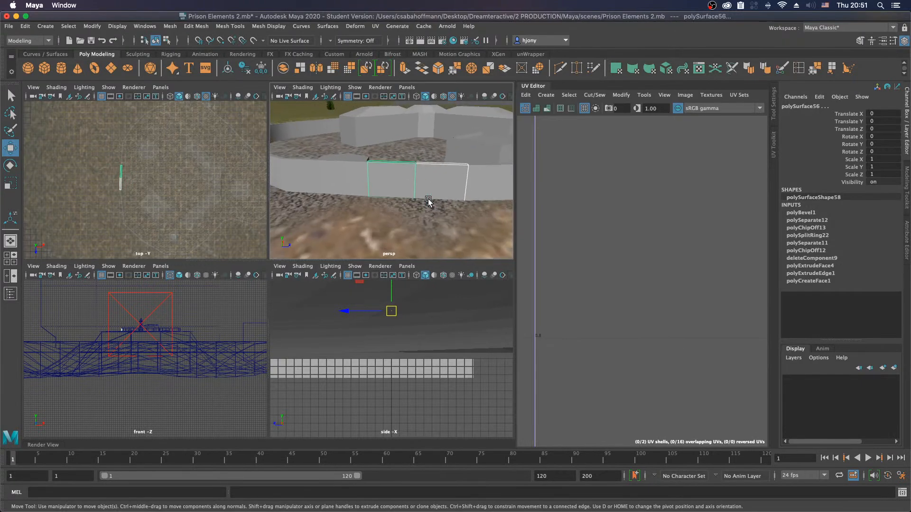
pyautogui.click(228, 69)
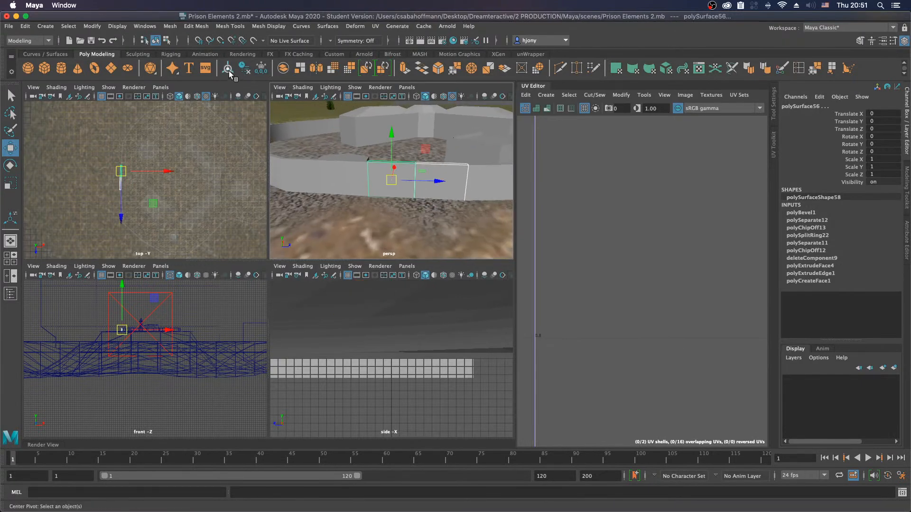
# Step: Move the pivot of the first wall half to its outer vertical end
pyautogui.click(463, 189)
pyautogui.click(408, 187)
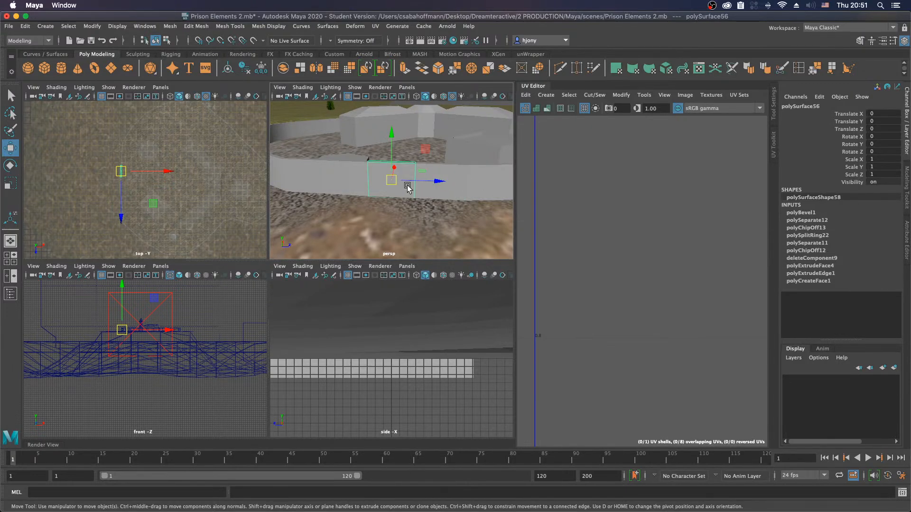
pyautogui.press('d')
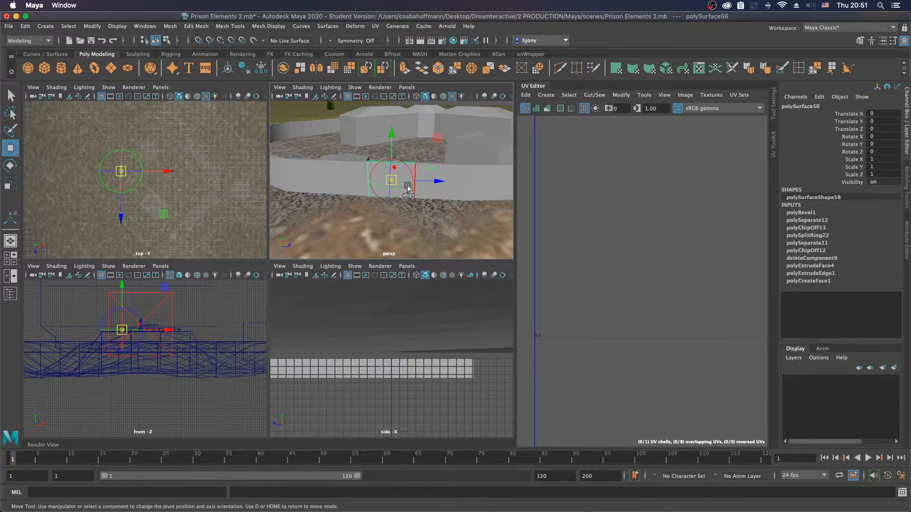
pyautogui.moveTo(437, 185); pyautogui.dragTo(380, 175)
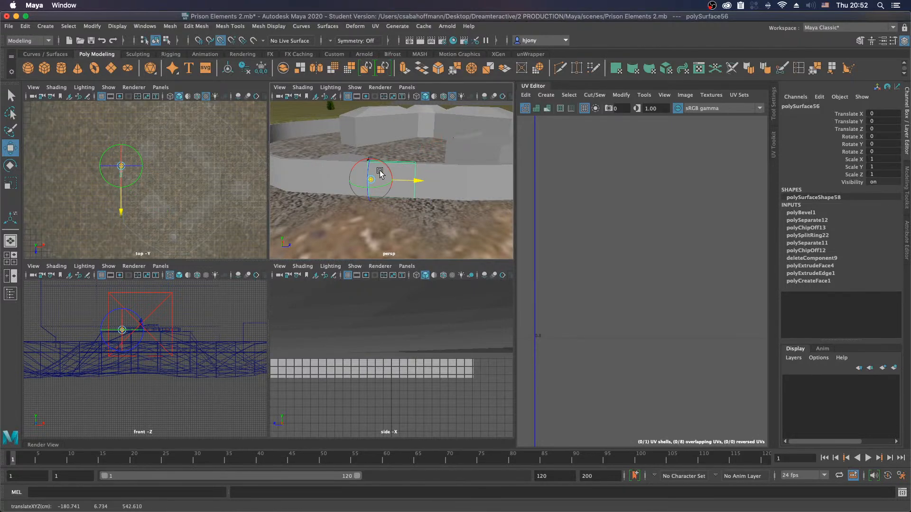
# Step: Move the pivot of the second wall half to its opposite outer vertical end
pyautogui.click(439, 183)
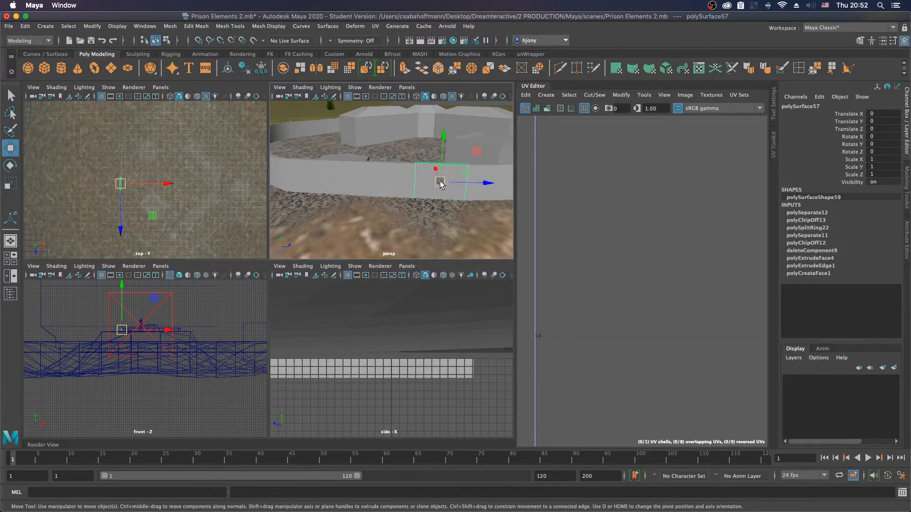
pyautogui.press('d')
pyautogui.press('v')
pyautogui.moveTo(485, 183); pyautogui.dragTo(427, 185)
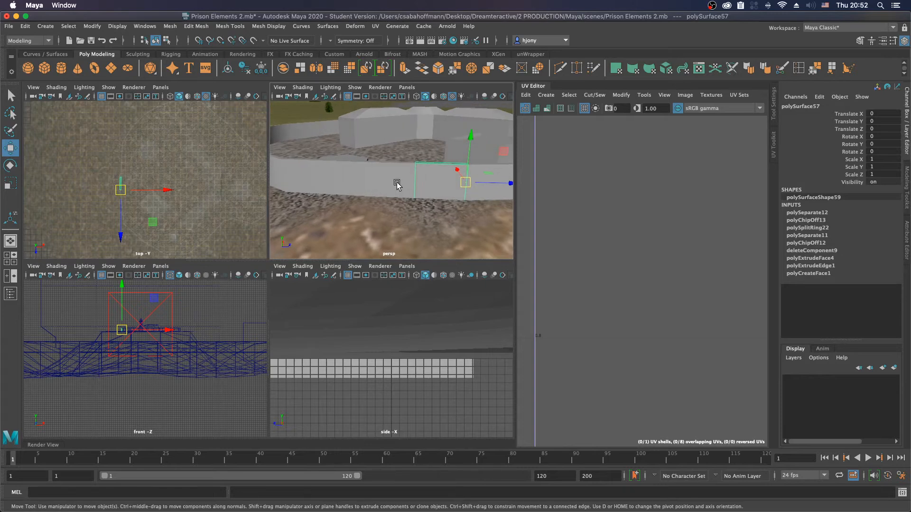
# Step: Raise both wall halves to about 2.62 in Translate Y, and lift the first half further to about 4.72
pyautogui.keyDown('shift'); pyautogui.click(391, 164); pyautogui.keyUp('shift')
pyautogui.moveTo(368, 142); pyautogui.dragTo(378, 79)
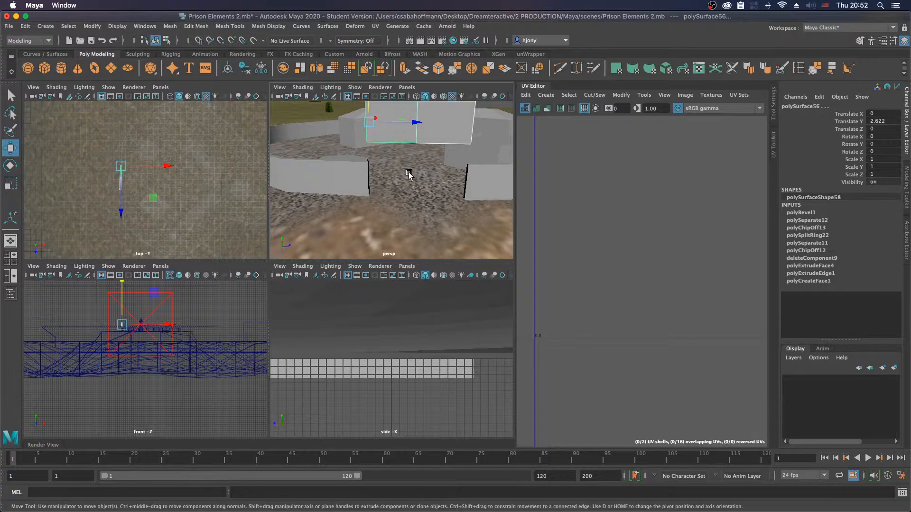
pyautogui.press('f')
pyautogui.click(366, 154)
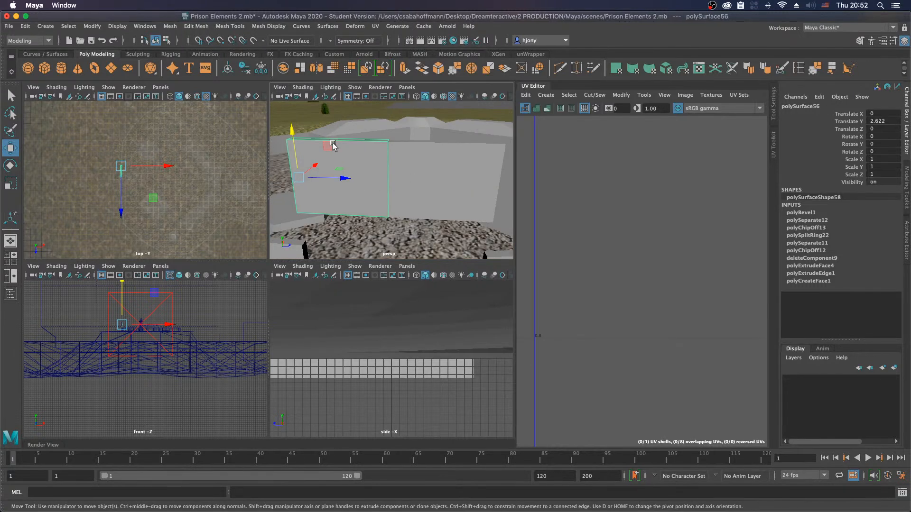
pyautogui.moveTo(295, 135); pyautogui.dragTo(299, 22)
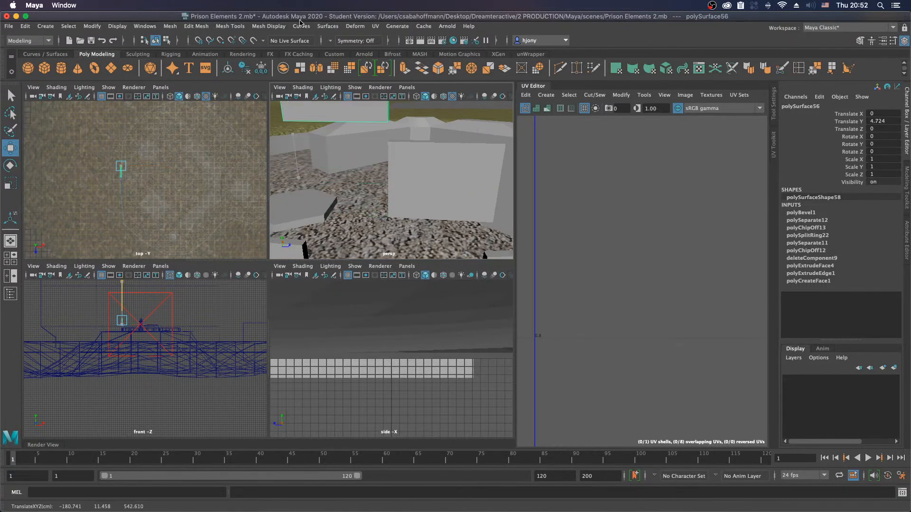
# Step: Close the open underside of the higher wall half by bridging its two long bottom edges
pyautogui.keyDown('alt'); pyautogui.moveTo(443, 150); pyautogui.dragTo(354, 142); pyautogui.keyUp('alt')
pyautogui.rightClick(337, 138)
pyautogui.moveTo(340, 125); pyautogui.dragTo(338, 119, button='right')
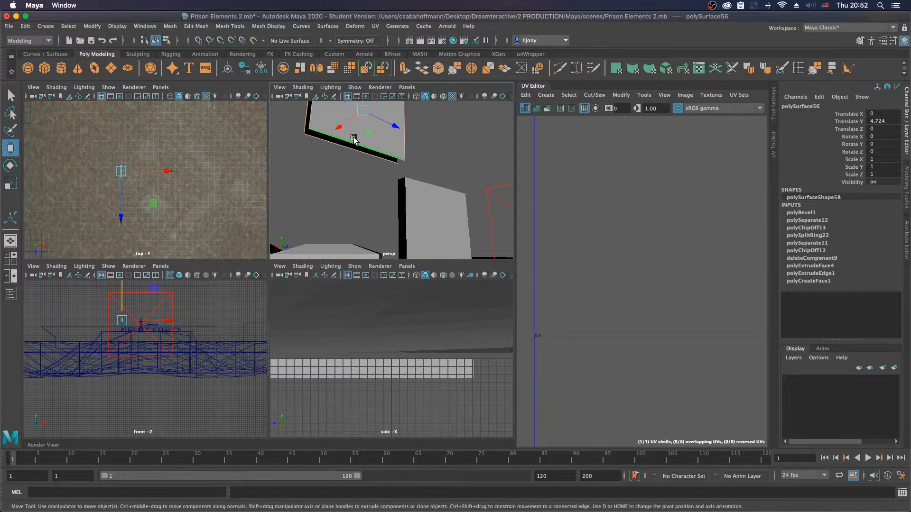
pyautogui.moveTo(354, 134); pyautogui.dragTo(343, 158)
pyautogui.keyDown('shift'); pyautogui.rightClick(322, 143); pyautogui.keyUp('shift')
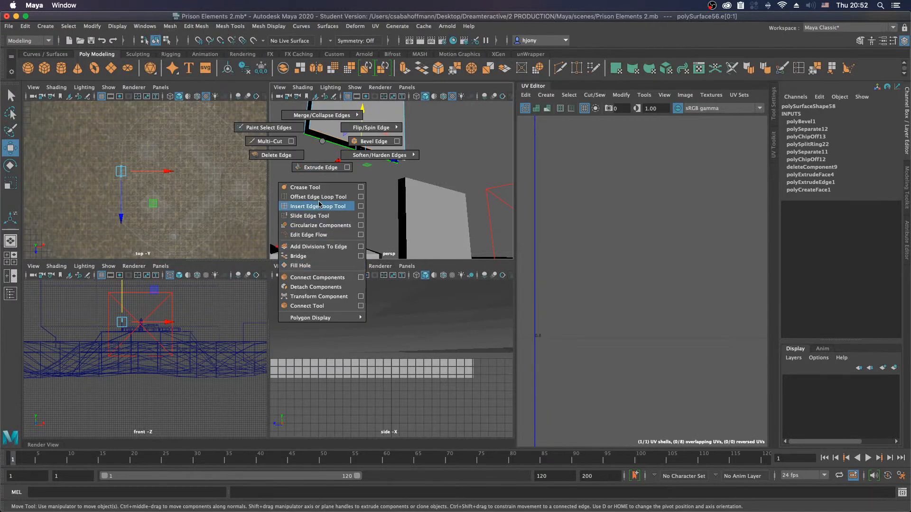
pyautogui.click(298, 256)
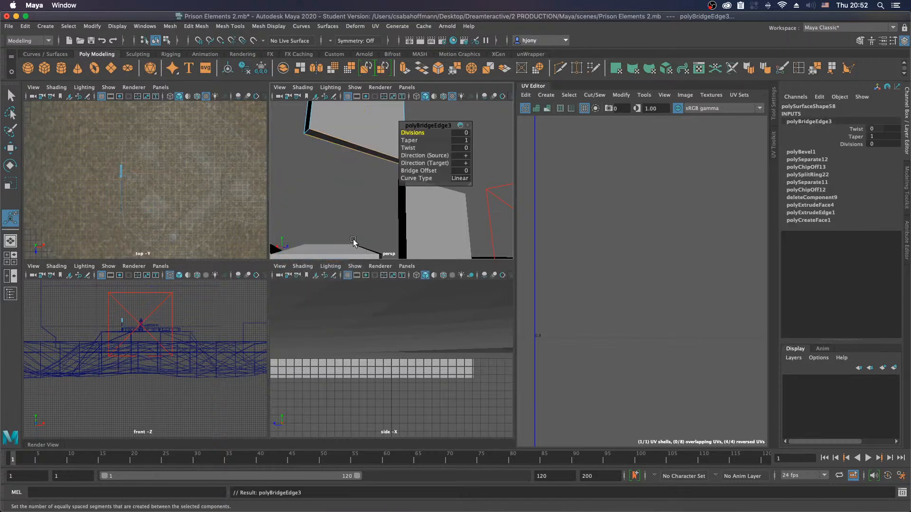
# Step: Bridge the vertical edges at both open ends of the higher wall half
pyautogui.keyDown('alt'); pyautogui.moveTo(388, 205); pyautogui.dragTo(369, 205); pyautogui.keyUp('alt')
pyautogui.moveTo(377, 151); pyautogui.dragTo(349, 162)
pyautogui.keyDown('shift'); pyautogui.moveTo(360, 158); pyautogui.dragTo(351, 274, button='right'); pyautogui.keyUp('shift')
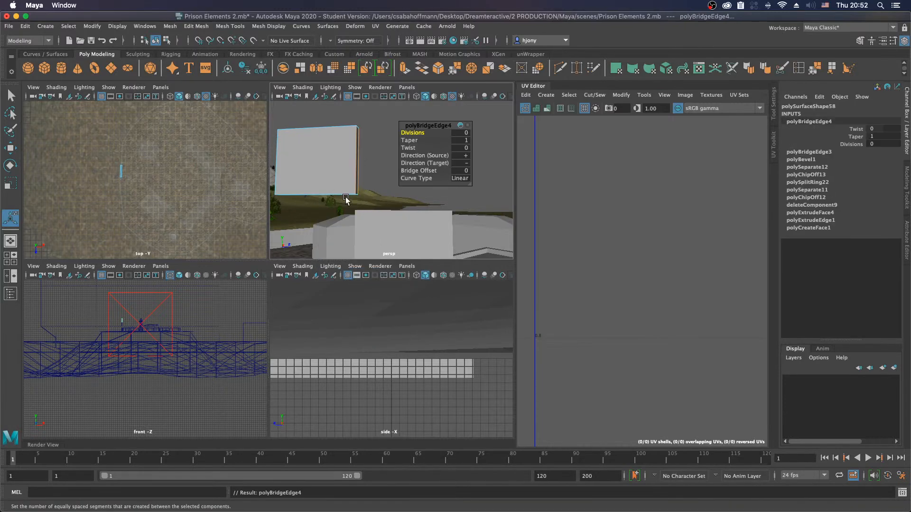
pyautogui.keyDown('alt'); pyautogui.moveTo(326, 192); pyautogui.dragTo(432, 213, button='middle'); pyautogui.keyUp('alt')
pyautogui.keyDown('alt'); pyautogui.moveTo(432, 212); pyautogui.dragTo(465, 207); pyautogui.keyUp('alt')
pyautogui.moveTo(322, 160); pyautogui.dragTo(378, 179)
pyautogui.keyDown('shift'); pyautogui.moveTo(366, 175); pyautogui.dragTo(360, 291, button='right'); pyautogui.keyUp('shift')
pyautogui.keyDown('alt'); pyautogui.moveTo(398, 213); pyautogui.dragTo(306, 125, button='middle'); pyautogui.keyUp('alt')
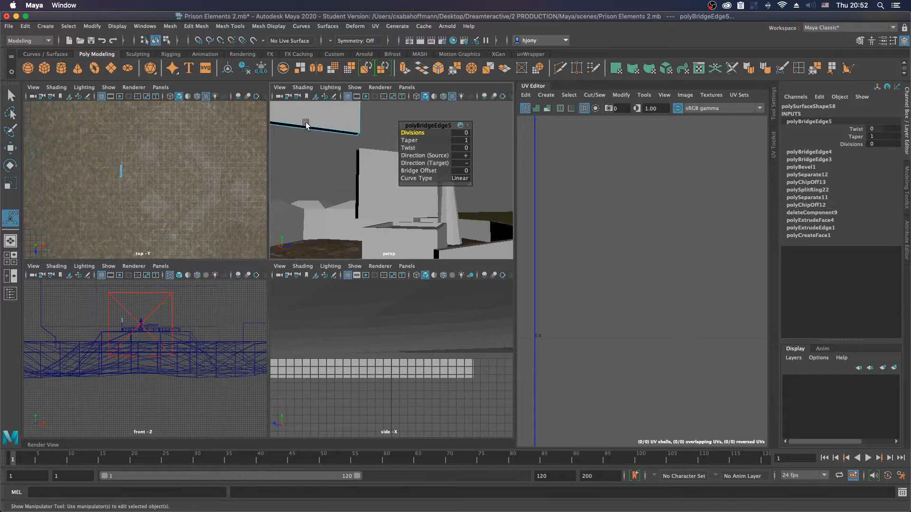
# Step: Bridge the two vertical edges at the open inner end of the lower wall half
pyautogui.keyDown('alt'); pyautogui.moveTo(305, 176); pyautogui.dragTo(379, 195, button='right'); pyautogui.keyUp('alt')
pyautogui.click(341, 189)
pyautogui.rightClick(337, 190)
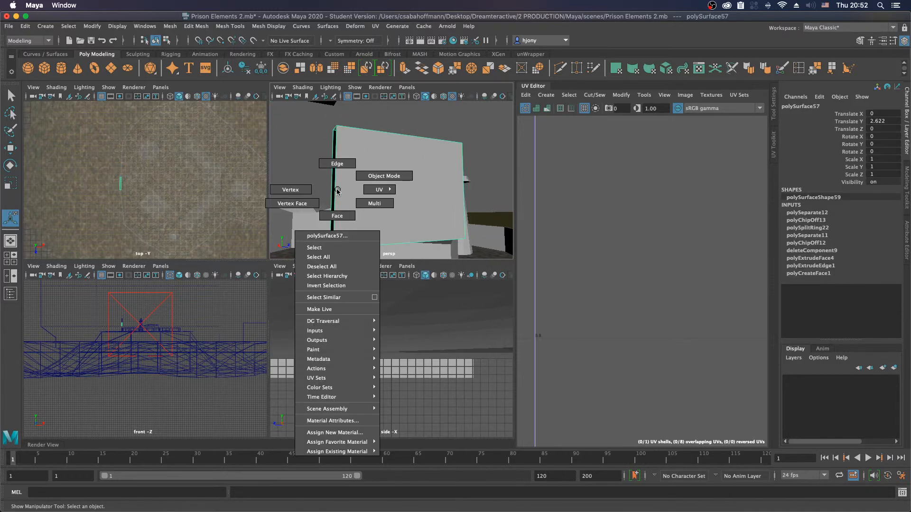
pyautogui.click(337, 164)
pyautogui.click(359, 176)
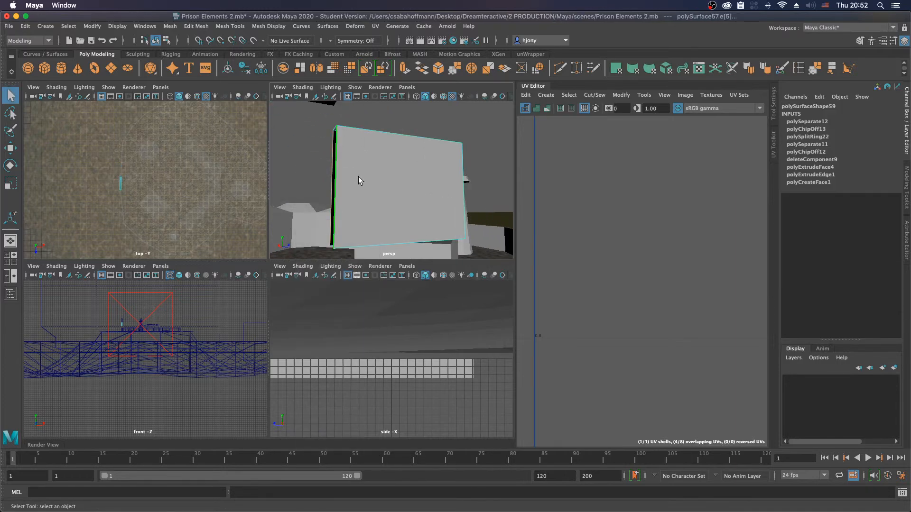
pyautogui.press('g')
# Step: Bridge the bottom edges and the remaining open vertical end of the lower wall half
pyautogui.keyDown('alt'); pyautogui.moveTo(379, 209); pyautogui.dragTo(354, 179); pyautogui.keyUp('alt')
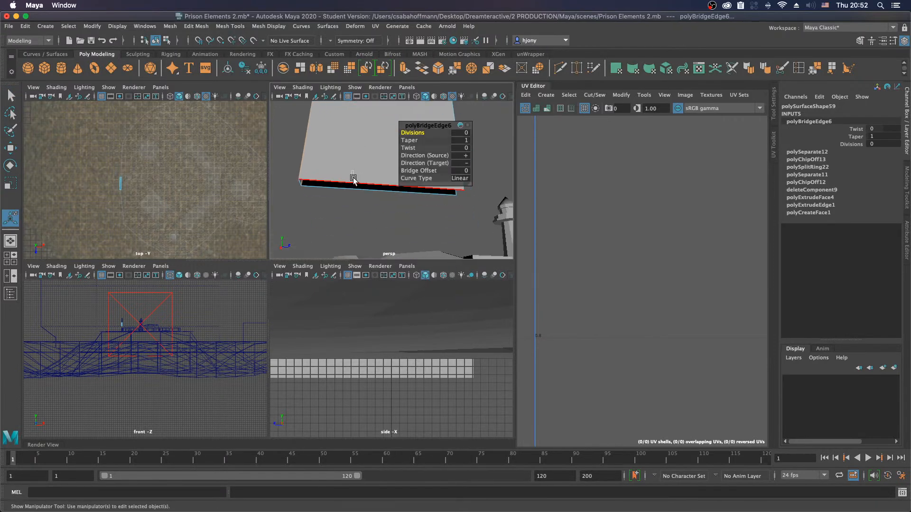
pyautogui.click(354, 183)
pyautogui.press('g')
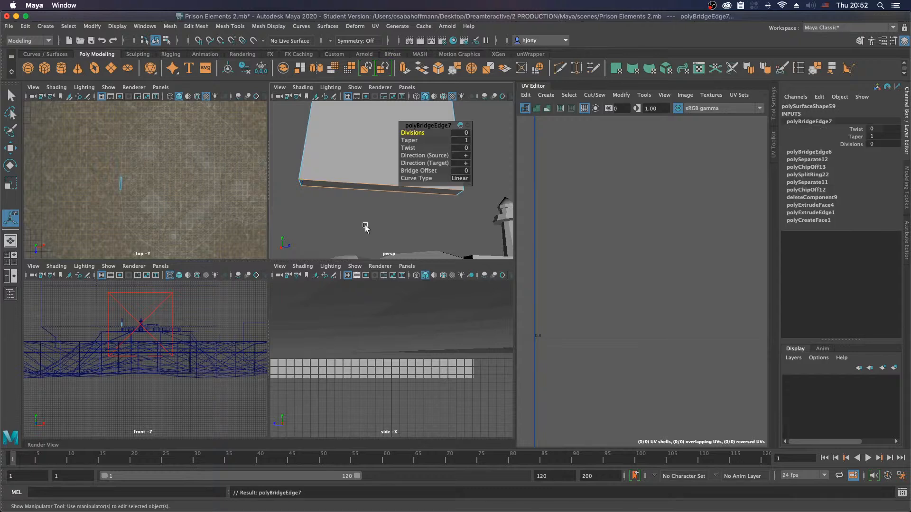
pyautogui.keyDown('alt'); pyautogui.moveTo(466, 203); pyautogui.dragTo(367, 161); pyautogui.keyUp('alt')
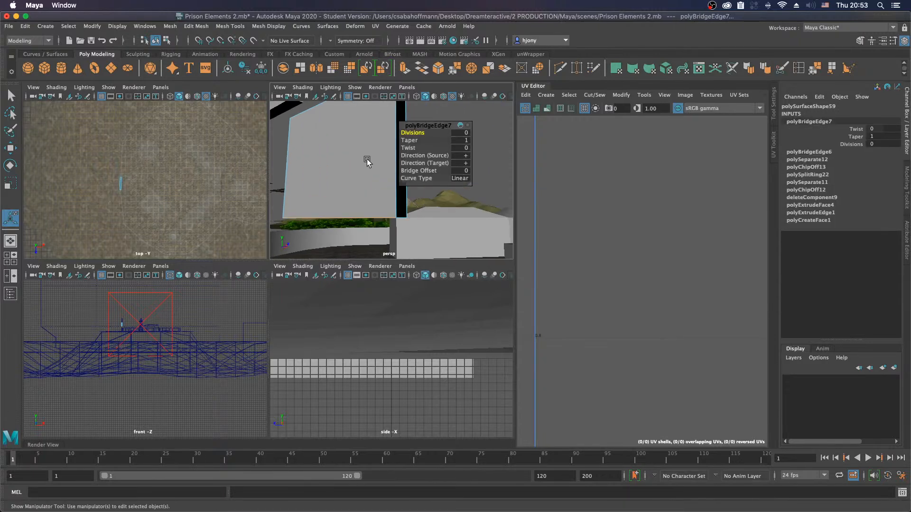
pyautogui.moveTo(402, 125); pyautogui.dragTo(428, 127)
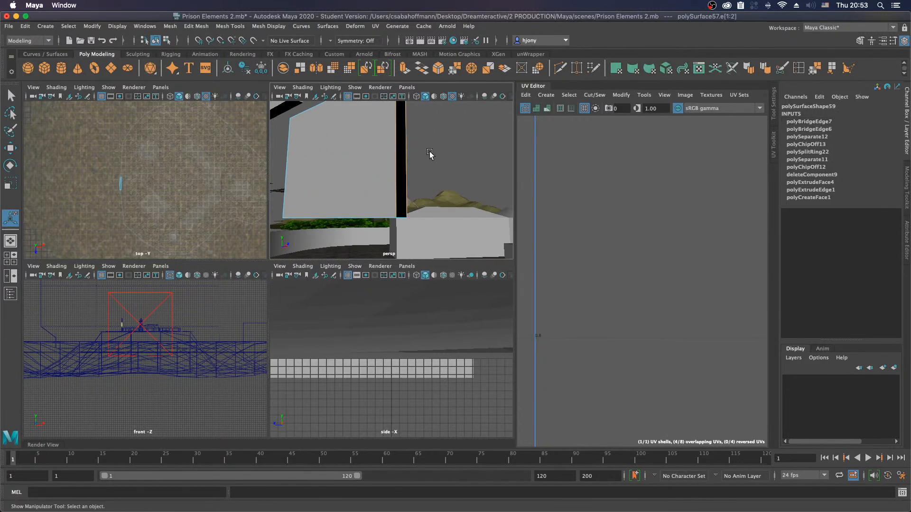
pyautogui.press('g')
# Step: Bridge the two vertical edges at the last open end of the lower wall half
pyautogui.keyDown('alt'); pyautogui.moveTo(380, 173); pyautogui.dragTo(376, 197); pyautogui.keyUp('alt')
pyautogui.keyDown('alt'); pyautogui.moveTo(376, 197); pyautogui.dragTo(354, 195, button='middle'); pyautogui.keyUp('alt')
pyautogui.moveTo(364, 195); pyautogui.dragTo(364, 172, button='right')
# Step: Select all edges of the lower wall half and bevel them
pyautogui.click(362, 197)
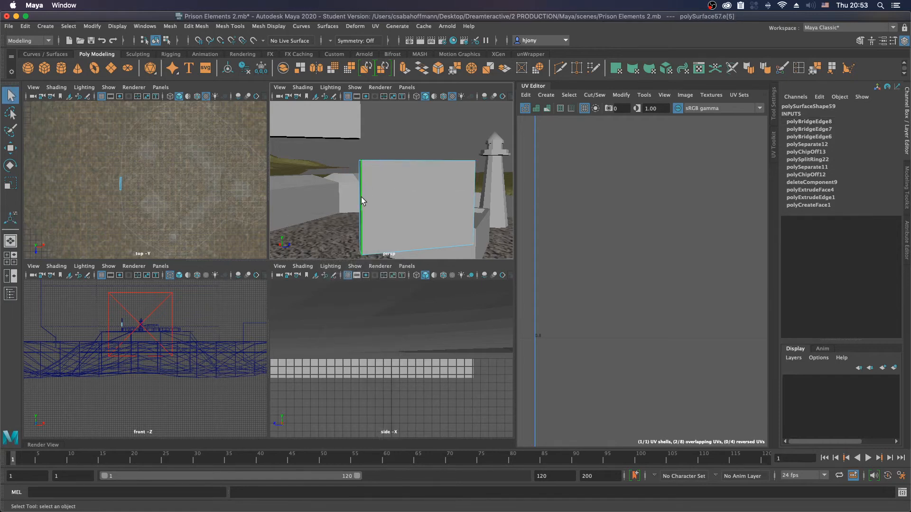
pyautogui.keyDown('alt'); pyautogui.moveTo(367, 187); pyautogui.dragTo(417, 227); pyautogui.keyUp('alt')
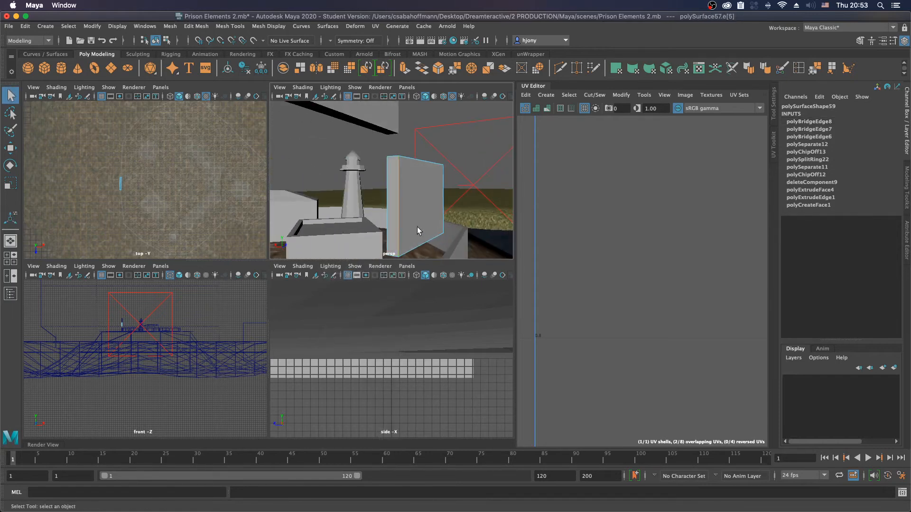
pyautogui.doubleClick(386, 218)
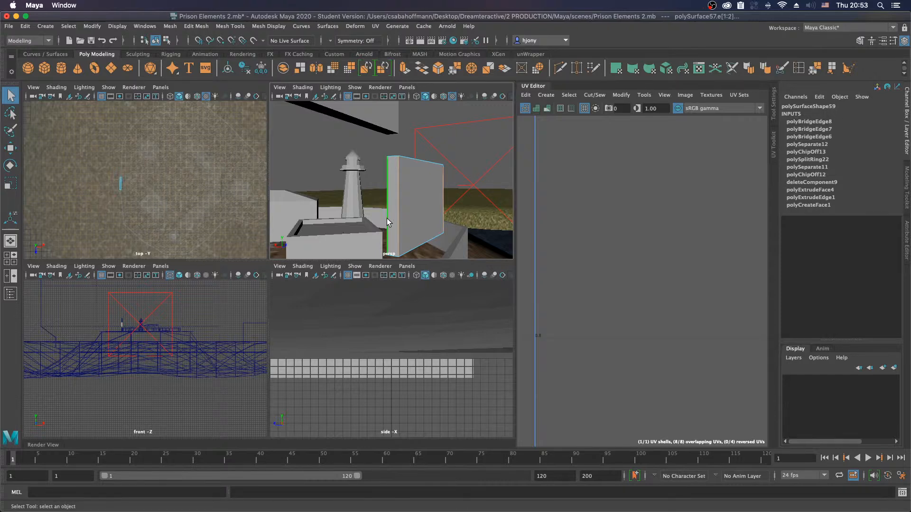
pyautogui.keyDown('alt'); pyautogui.moveTo(387, 218); pyautogui.dragTo(337, 193); pyautogui.keyUp('alt')
pyautogui.click(373, 184)
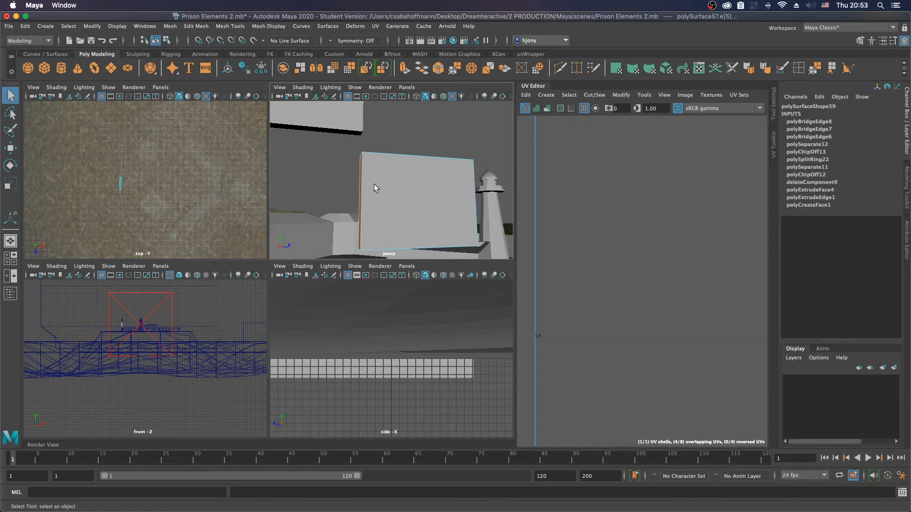
pyautogui.click(360, 153)
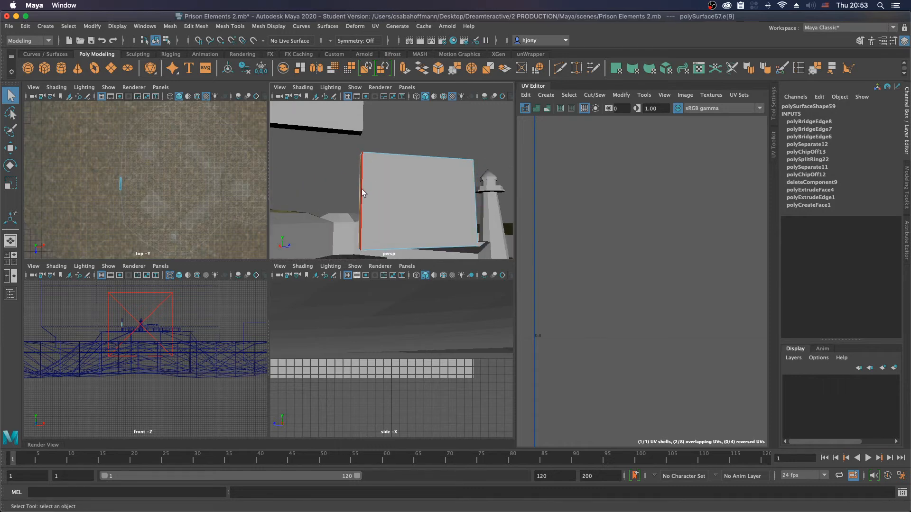
pyautogui.moveTo(348, 145); pyautogui.dragTo(372, 267)
pyautogui.moveTo(339, 143); pyautogui.dragTo(356, 156)
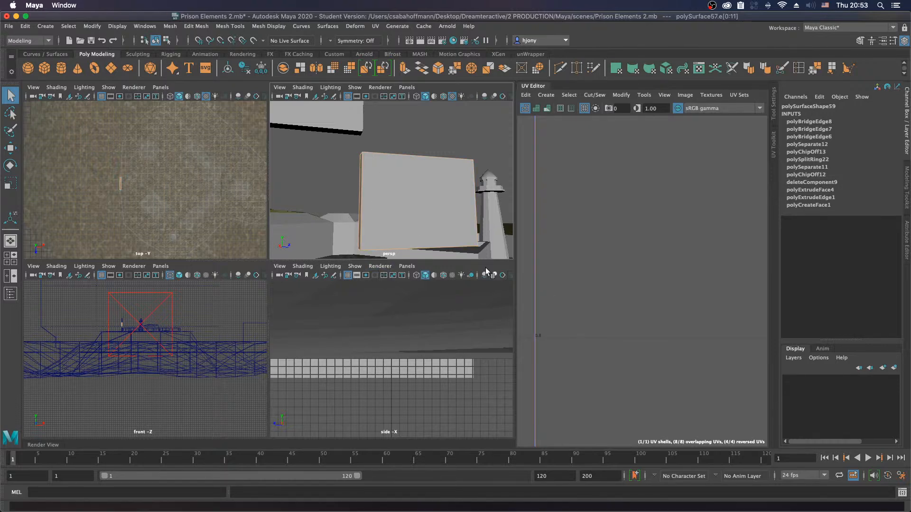
pyautogui.moveTo(425, 279); pyautogui.dragTo(416, 279)
# Step: Bevel the edges around both ends of the higher wall half and return to object selection
pyautogui.moveTo(411, 233)
pyautogui.keyDown('alt'); pyautogui.mouseDown()
pyautogui.moveTo(374, 191)
pyautogui.moveTo(433, 236)
pyautogui.moveTo(411, 235)
pyautogui.mouseUp(); pyautogui.keyUp('alt')
pyautogui.keyDown('shift'); pyautogui.moveTo(413, 132); pyautogui.dragTo(440, 136, button='right'); pyautogui.keyUp('shift')
pyautogui.keyDown('alt'); pyautogui.moveTo(428, 177); pyautogui.dragTo(345, 201); pyautogui.keyUp('alt')
pyautogui.keyDown('alt'); pyautogui.moveTo(321, 199); pyautogui.dragTo(454, 187); pyautogui.keyUp('alt')
pyautogui.moveTo(414, 134)
pyautogui.mouseDown()
pyautogui.moveTo(424, 135)
pyautogui.moveTo(411, 138)
pyautogui.mouseUp()
pyautogui.keyDown('alt'); pyautogui.moveTo(343, 198); pyautogui.dragTo(377, 188); pyautogui.keyUp('alt')
pyautogui.keyDown('alt'); pyautogui.moveTo(345, 134); pyautogui.dragTo(343, 172, button='middle'); pyautogui.keyUp('alt')
pyautogui.moveTo(335, 173); pyautogui.dragTo(311, 141, button='right')
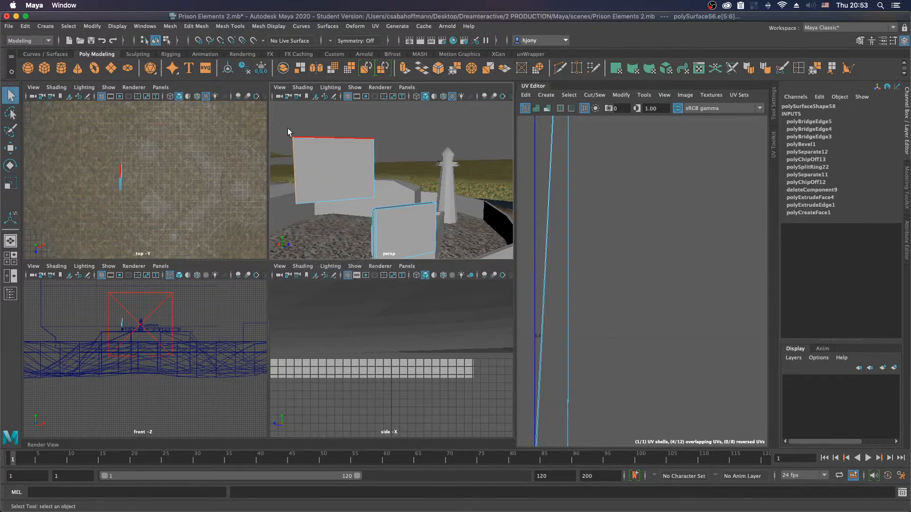
pyautogui.moveTo(278, 118); pyautogui.dragTo(386, 201)
pyautogui.keyDown('alt'); pyautogui.moveTo(318, 204); pyautogui.dragTo(410, 190); pyautogui.keyUp('alt')
pyautogui.keyDown('ctrl'); pyautogui.moveTo(345, 114); pyautogui.dragTo(361, 208); pyautogui.keyUp('ctrl')
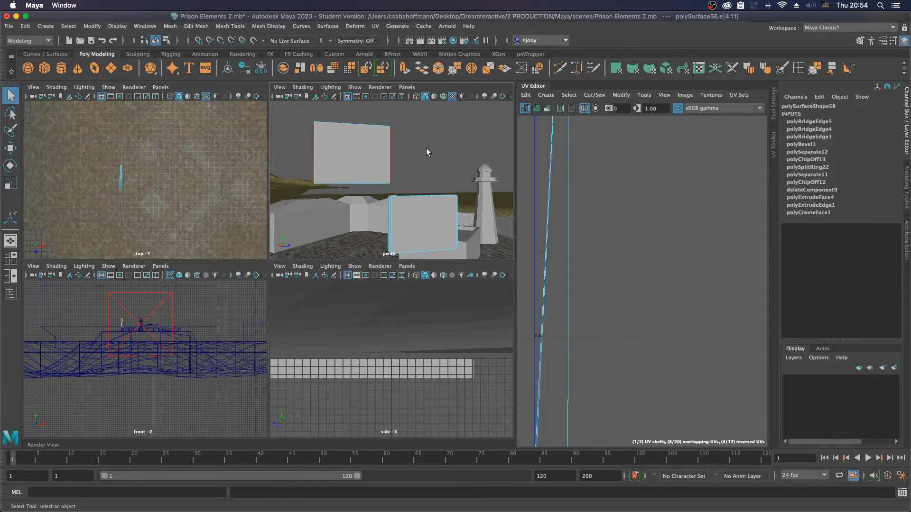
pyautogui.keyDown('alt'); pyautogui.moveTo(409, 159); pyautogui.dragTo(433, 170); pyautogui.keyUp('alt')
pyautogui.keyDown('shift'); pyautogui.click(364, 129); pyautogui.keyUp('shift')
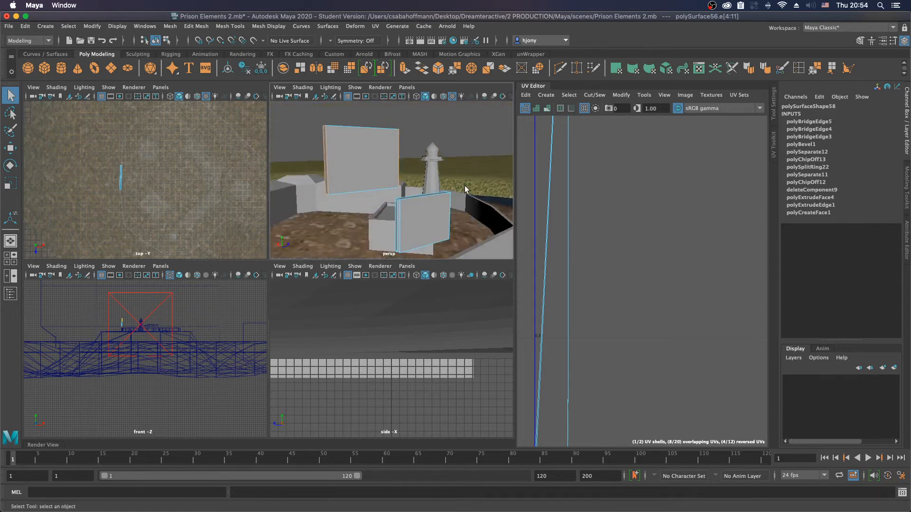
pyautogui.keyDown('shift'); pyautogui.rightClick(401, 147); pyautogui.keyUp('shift')
pyautogui.keyDown('shift'); pyautogui.moveTo(401, 147); pyautogui.dragTo(430, 148, button='right'); pyautogui.keyUp('shift')
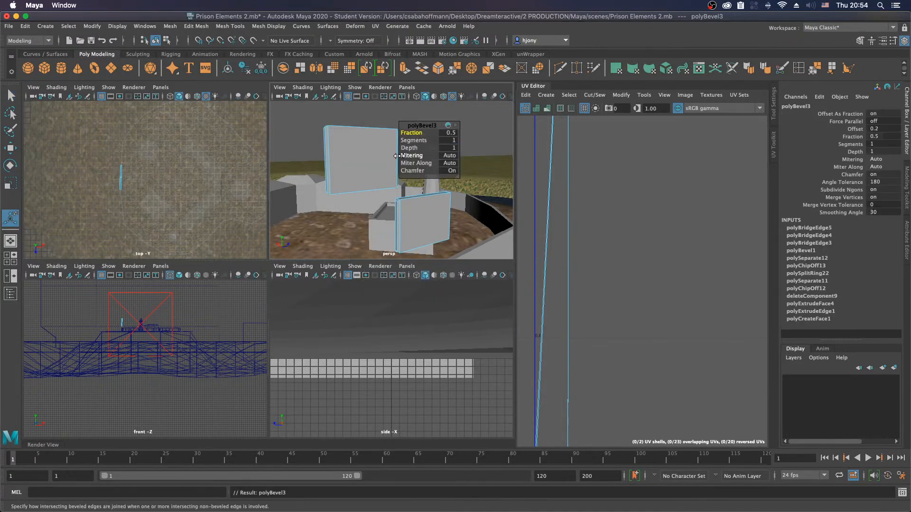
pyautogui.click(375, 159)
pyautogui.moveTo(364, 160); pyautogui.dragTo(386, 146, button='right')
pyautogui.press('q')
pyautogui.click(418, 119)
# Step: Set Translate Y to 0 on both gate panels so they sit back in the wall opening
pyautogui.keyDown('alt'); pyautogui.moveTo(417, 170); pyautogui.dragTo(363, 169); pyautogui.keyUp('alt')
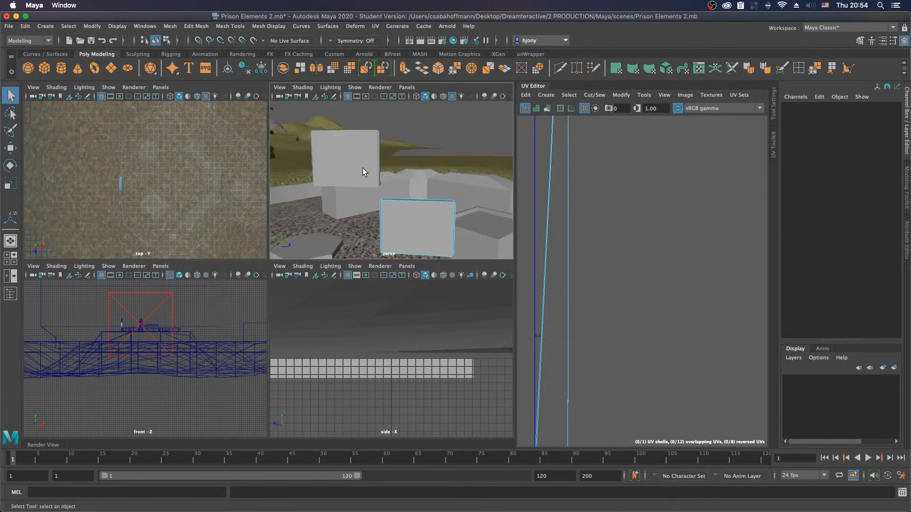
pyautogui.click(362, 167)
pyautogui.doubleClick(886, 121)
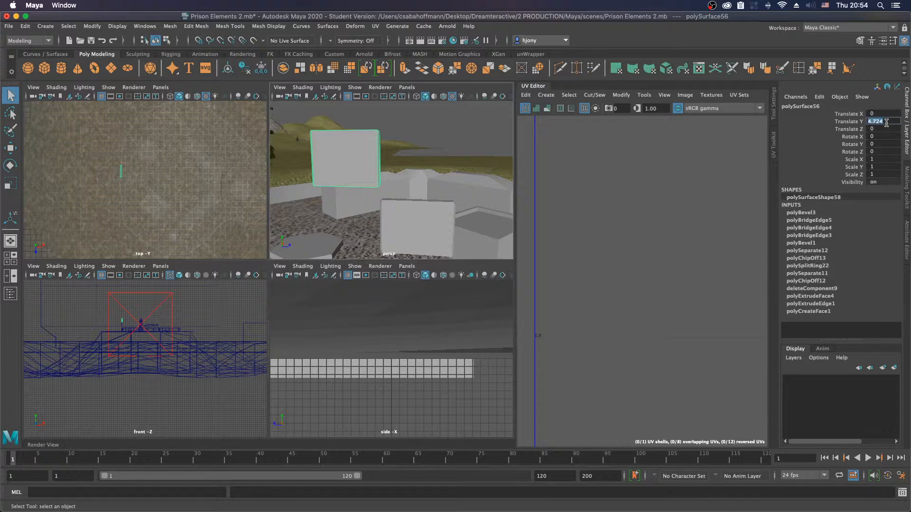
pyautogui.write('0')
pyautogui.press('Return')
pyautogui.click(419, 225)
pyautogui.write('0')
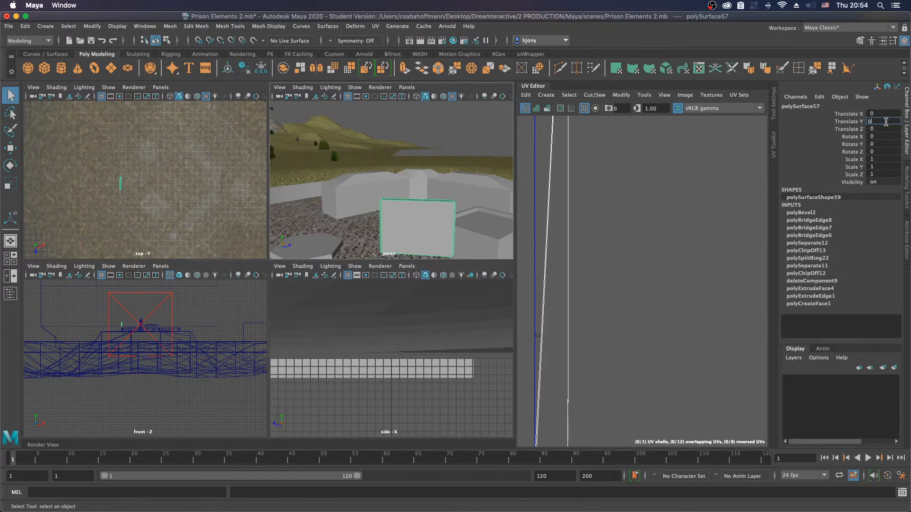
pyautogui.press('Return')
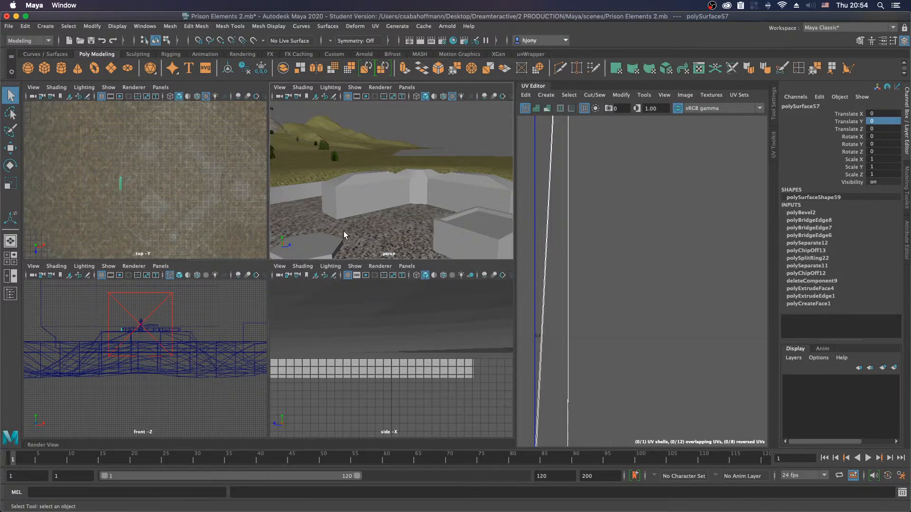
# Step: Scale both gate panels to 0.563 in X and 0.838 in Y, and lower them to Translate Y -0.109
pyautogui.keyDown('alt'); pyautogui.moveTo(392, 220); pyautogui.dragTo(361, 183, button='middle'); pyautogui.keyUp('alt')
pyautogui.keyDown('shift'); pyautogui.click(361, 183); pyautogui.keyUp('shift')
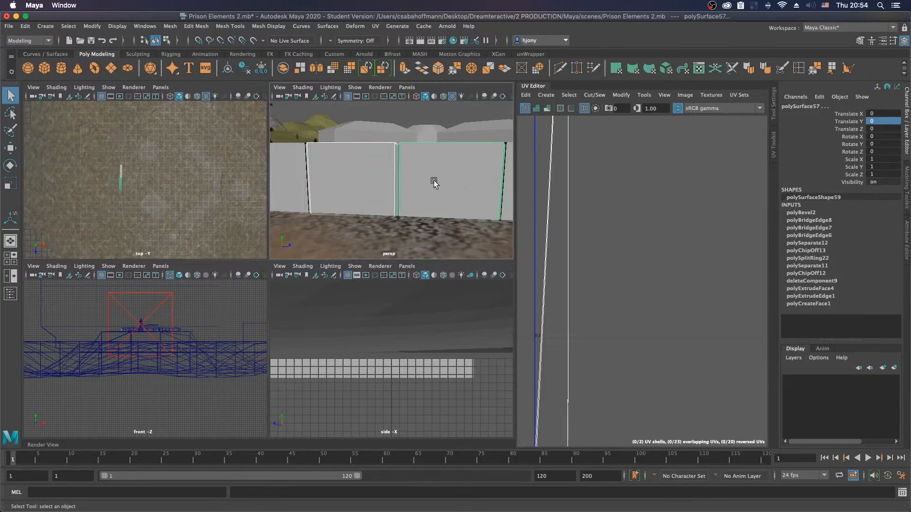
pyautogui.press('r')
pyautogui.moveTo(506, 142); pyautogui.dragTo(506, 148)
pyautogui.keyDown('alt'); pyautogui.moveTo(443, 170); pyautogui.dragTo(424, 218); pyautogui.keyUp('alt')
pyautogui.moveTo(495, 154); pyautogui.dragTo(493, 174)
pyautogui.keyDown('alt'); pyautogui.moveTo(493, 174); pyautogui.dragTo(496, 138); pyautogui.keyUp('alt')
pyautogui.press('w')
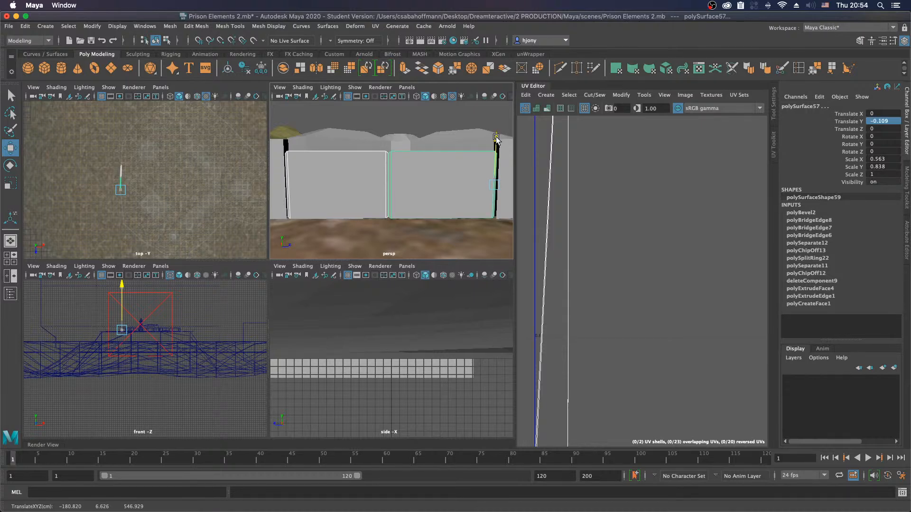
pyautogui.click(449, 123)
# Step: Select the perimeter wall and examine it around the gate from several angles
pyautogui.keyDown('alt'); pyautogui.moveTo(444, 171); pyautogui.dragTo(403, 193); pyautogui.keyUp('alt')
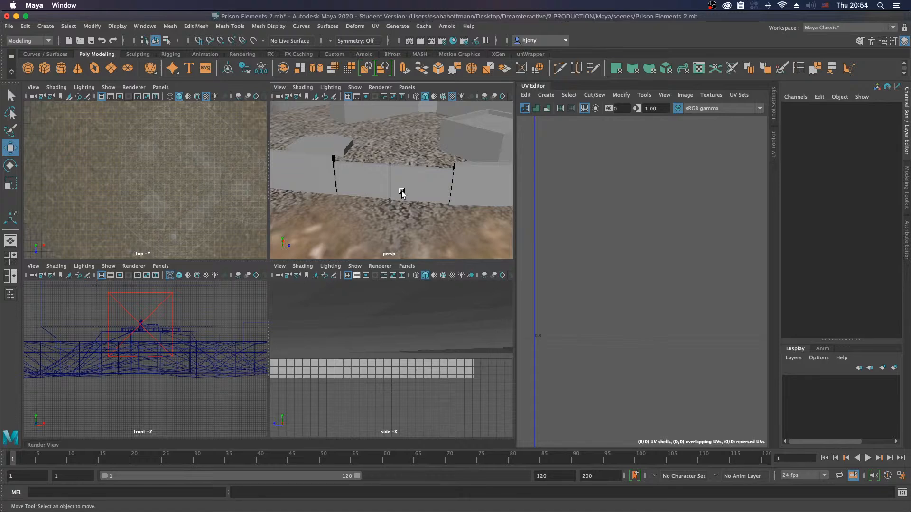
pyautogui.keyDown('alt'); pyautogui.moveTo(401, 194); pyautogui.dragTo(447, 171); pyautogui.keyUp('alt')
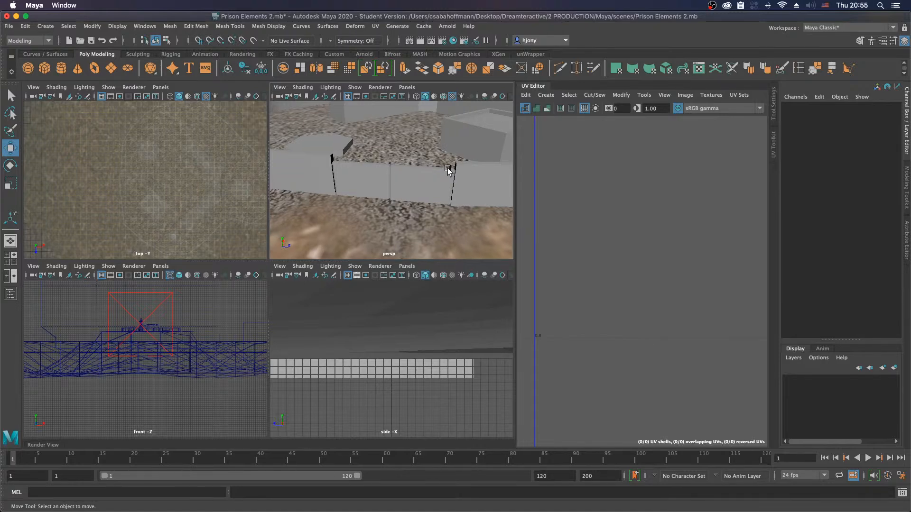
pyautogui.click(474, 181)
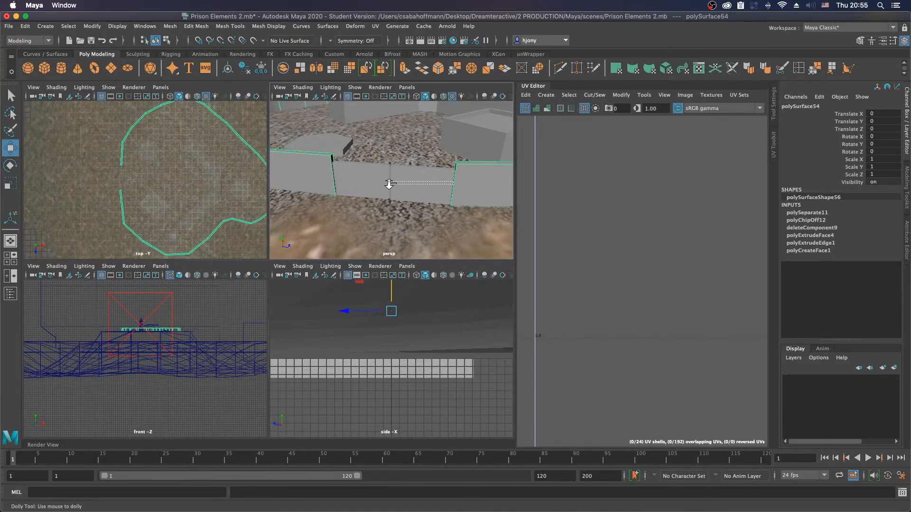
pyautogui.press('f')
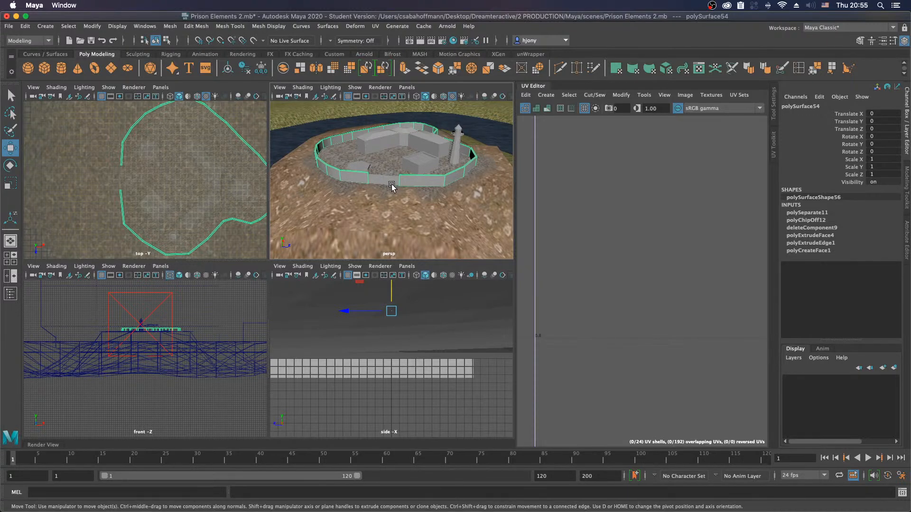
pyautogui.keyDown('alt'); pyautogui.moveTo(396, 184); pyautogui.dragTo(360, 194); pyautogui.keyUp('alt')
pyautogui.keyDown('alt'); pyautogui.moveTo(360, 192); pyautogui.dragTo(572, 222, button='right'); pyautogui.keyUp('alt')
pyautogui.keyDown('alt'); pyautogui.moveTo(430, 184); pyautogui.dragTo(348, 186, button='right'); pyautogui.keyUp('alt')
pyautogui.keyDown('alt'); pyautogui.moveTo(348, 186); pyautogui.dragTo(408, 172, button='middle'); pyautogui.keyUp('alt')
pyautogui.keyDown('alt'); pyautogui.moveTo(408, 172); pyautogui.dragTo(352, 169, button='right'); pyautogui.keyUp('alt')
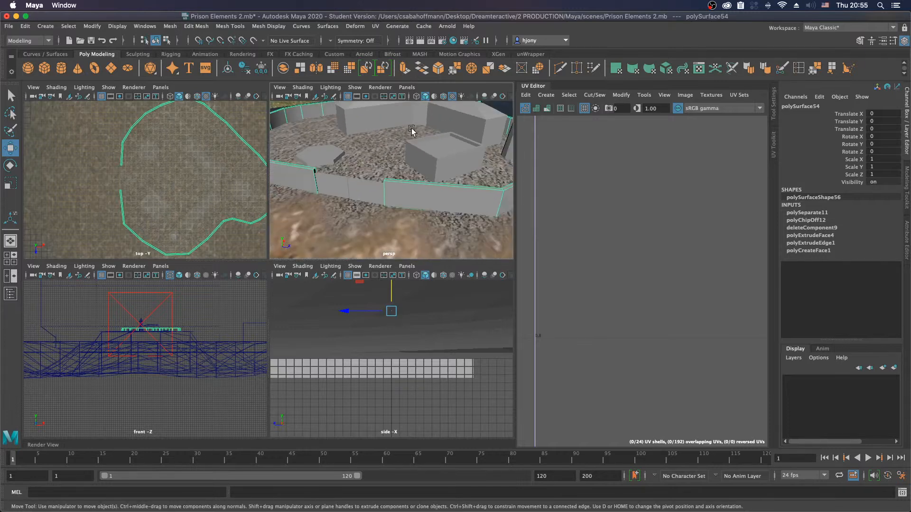
# Step: Duplicate the ring of outer faces of the perimeter wall as a separate object
pyautogui.keyDown('alt'); pyautogui.moveTo(375, 177); pyautogui.dragTo(369, 171, button='middle'); pyautogui.keyUp('alt')
pyautogui.keyDown('alt'); pyautogui.moveTo(370, 170); pyautogui.dragTo(411, 181, button='right'); pyautogui.keyUp('alt')
pyautogui.keyDown('alt'); pyautogui.moveTo(405, 182); pyautogui.dragTo(382, 169, button='middle'); pyautogui.keyUp('alt')
pyautogui.moveTo(388, 170); pyautogui.dragTo(398, 150, button='right')
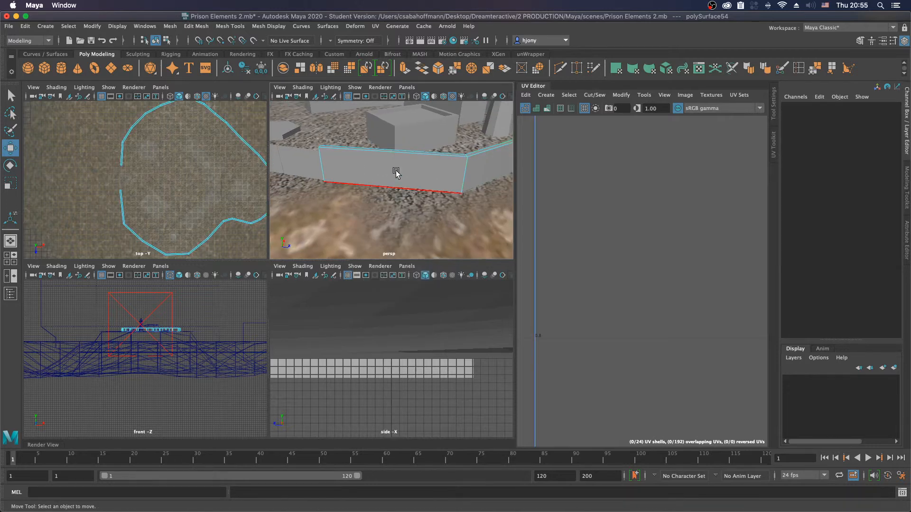
pyautogui.click(393, 173)
pyautogui.moveTo(356, 172); pyautogui.dragTo(355, 195, button='right')
pyautogui.click(358, 185)
pyautogui.keyDown('alt'); pyautogui.moveTo(358, 185); pyautogui.dragTo(323, 159); pyautogui.keyUp('alt')
pyautogui.keyDown('shift'); pyautogui.click(323, 158); pyautogui.keyUp('shift')
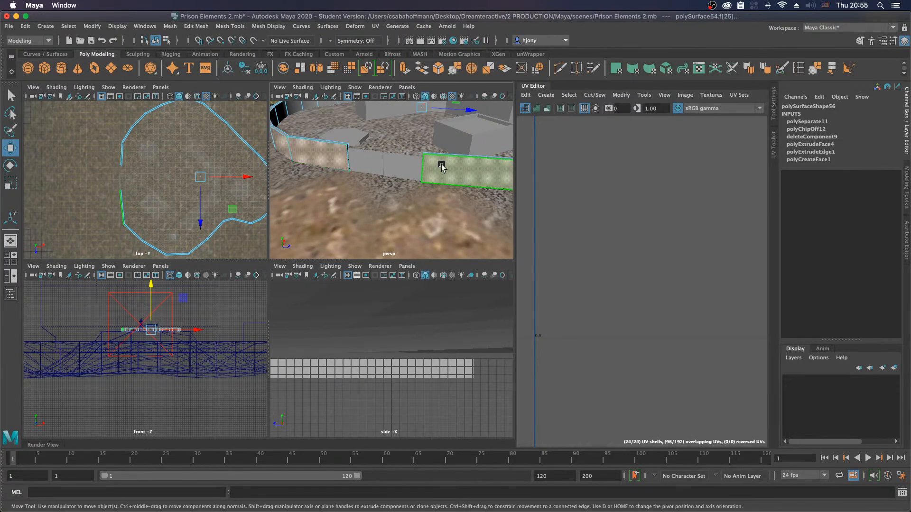
pyautogui.keyDown('shift'); pyautogui.moveTo(454, 170); pyautogui.dragTo(436, 340, button='right'); pyautogui.keyUp('shift')
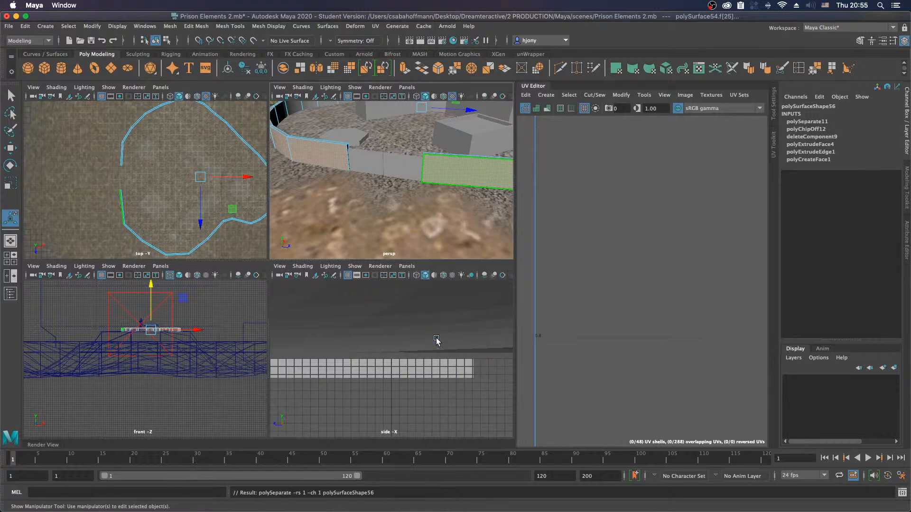
pyautogui.press('w')
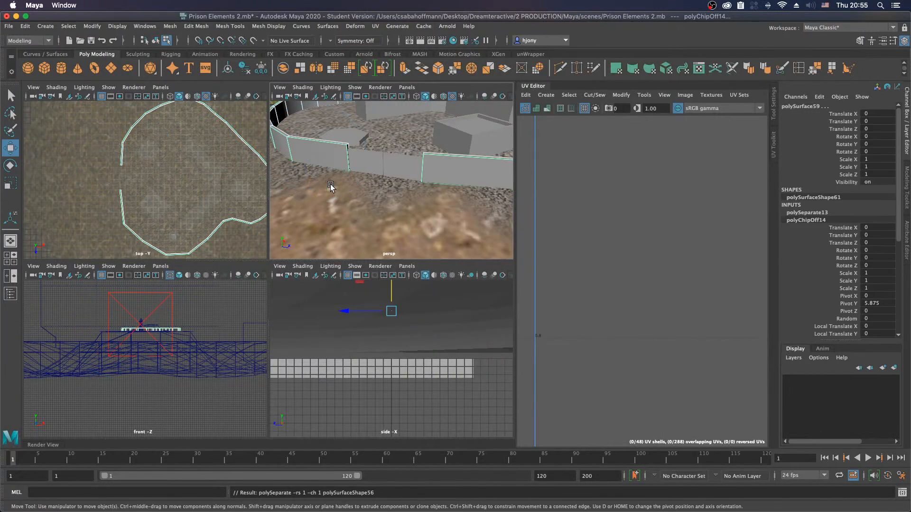
# Step: Select only the duplicated outer shell of the perimeter wall in object mode
pyautogui.moveTo(391, 290); pyautogui.dragTo(391, 275)
pyautogui.hotkey('ctrl', 'z')
pyautogui.click(454, 153)
pyautogui.click(445, 174)
pyautogui.rightClick(445, 175)
pyautogui.moveTo(445, 175); pyautogui.dragTo(454, 169, button='right')
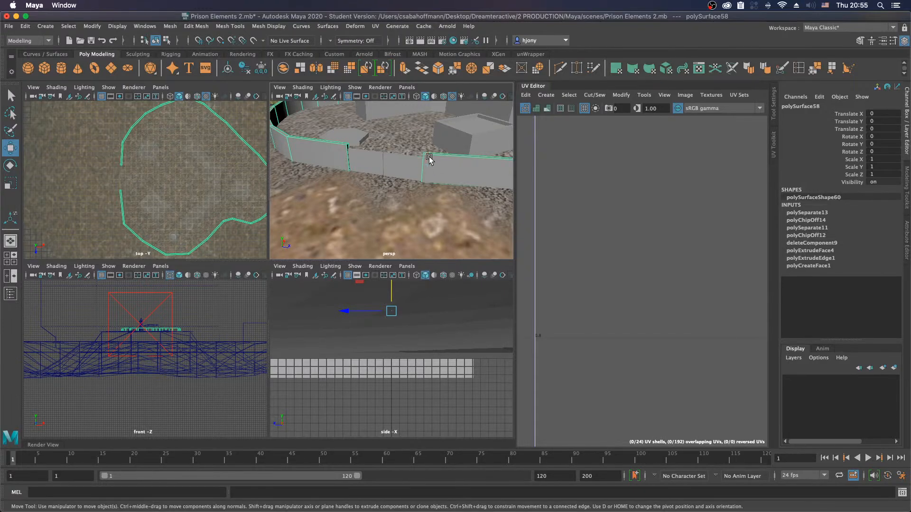
pyautogui.click(429, 159)
pyautogui.click(339, 157)
pyautogui.keyDown('shift'); pyautogui.click(306, 139); pyautogui.keyUp('shift')
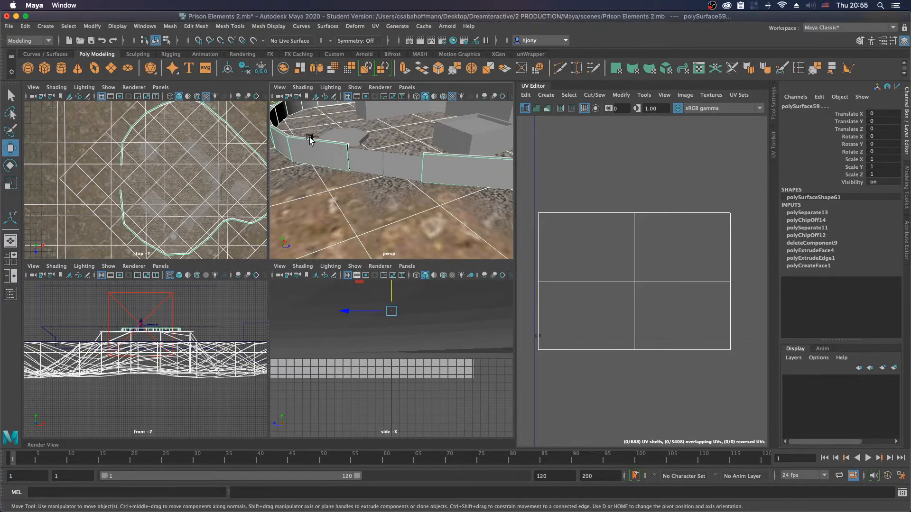
pyautogui.keyDown('shift'); pyautogui.click(306, 132); pyautogui.keyUp('shift')
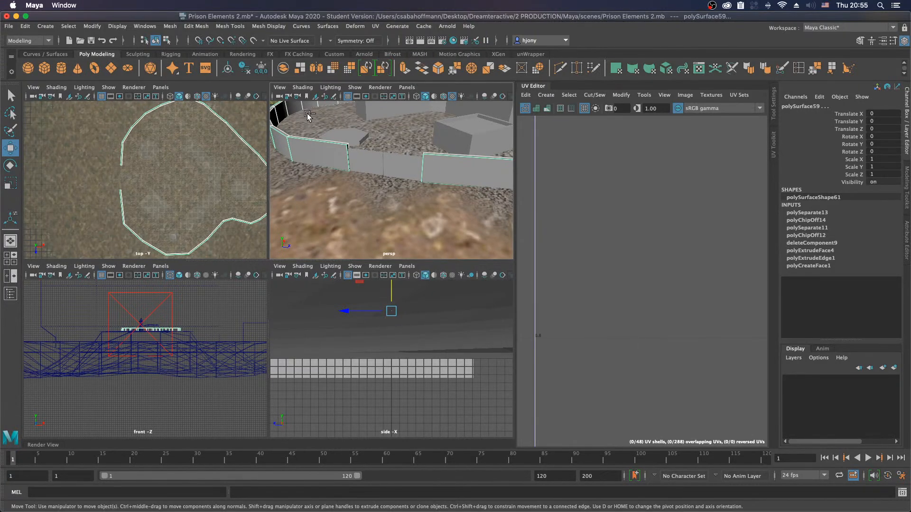
pyautogui.keyDown('ctrl'); pyautogui.click(297, 110); pyautogui.keyUp('ctrl')
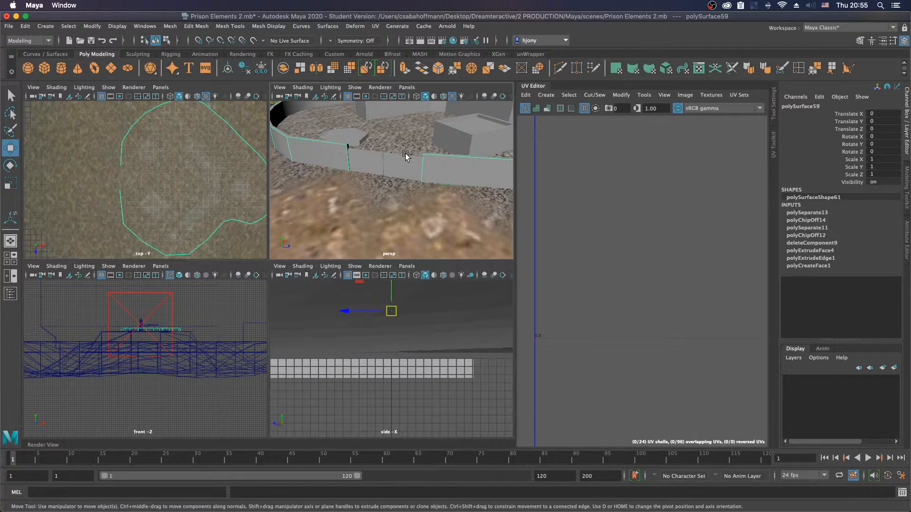
# Step: Center the pivot of the duplicated wall shell
pyautogui.scroll(-10, 404, 169)
pyautogui.scroll(4, 404, 169)
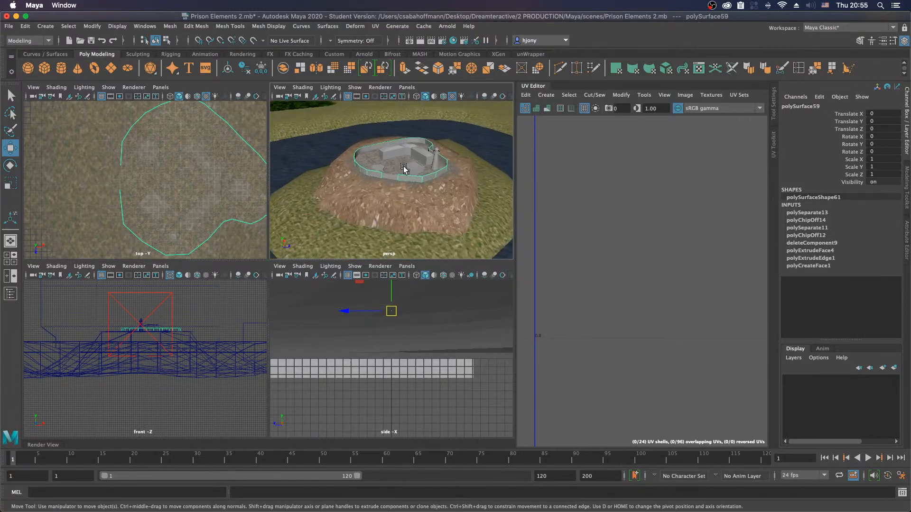
pyautogui.click(230, 69)
pyautogui.scroll(3, 395, 172)
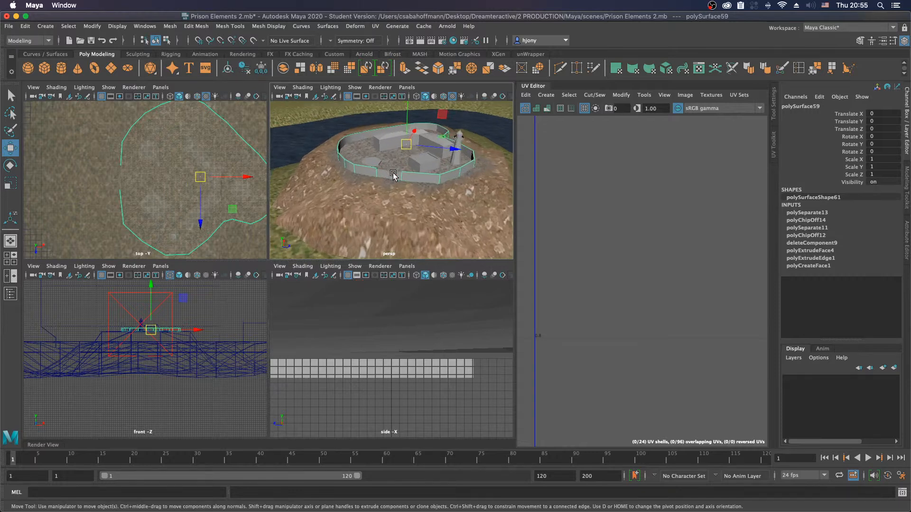
pyautogui.press('f')
# Step: Raise the duplicated wall shell to Translate Y 1.284
pyautogui.moveTo(392, 142); pyautogui.dragTo(390, 137)
pyautogui.scroll(3, 378, 218)
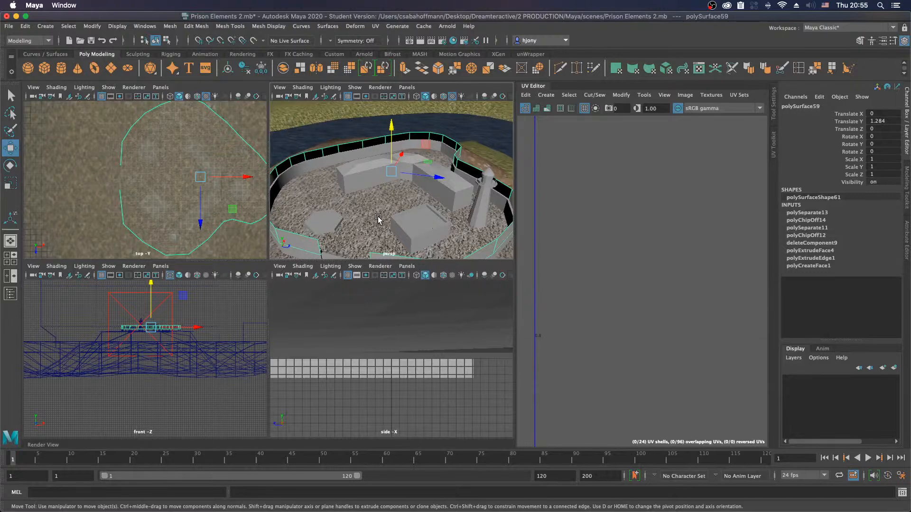
pyautogui.scroll(6, 378, 217)
pyautogui.keyDown('alt'); pyautogui.moveTo(398, 208); pyautogui.dragTo(396, 184); pyautogui.keyUp('alt')
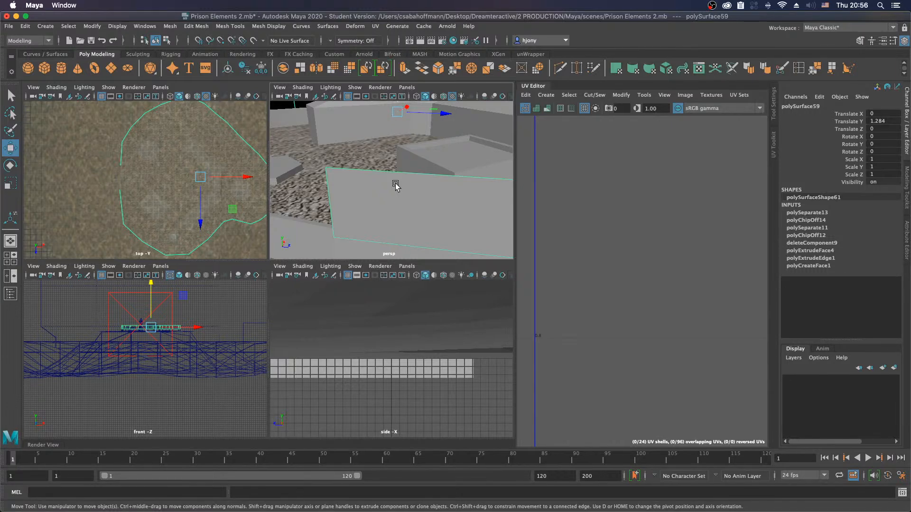
# Step: Scale the duplicated wall shell to 0.995 in X and Z and 0.398 in Y, and lower it to Translate Y 1.107
pyautogui.press('r')
pyautogui.moveTo(396, 112); pyautogui.dragTo(397, 113)
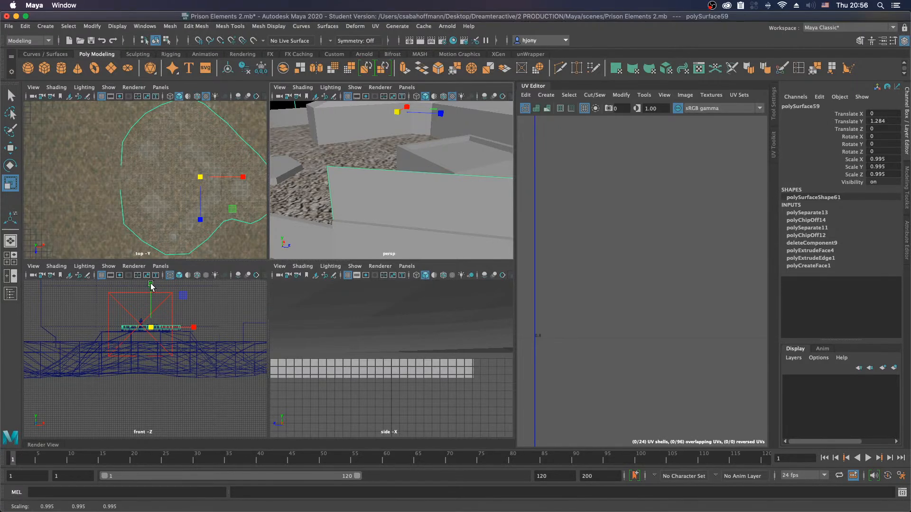
pyautogui.press('f')
pyautogui.moveTo(144, 315)
pyautogui.mouseDown()
pyautogui.moveTo(148, 342)
pyautogui.moveTo(146, 315)
pyautogui.mouseUp()
pyautogui.press('w')
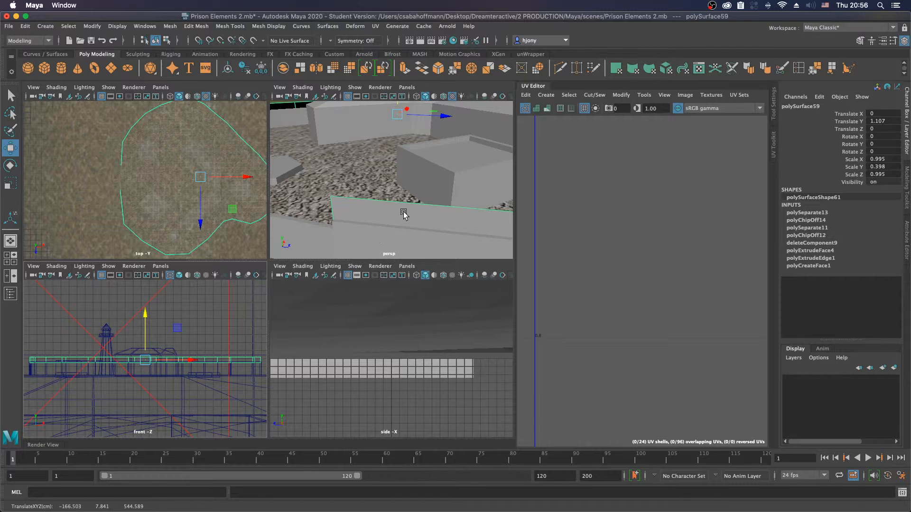
# Step: Flatten the duplicated wall shell to Scale Y 0.287 and lower it to Translate Y 1.045
pyautogui.keyDown('alt'); pyautogui.moveTo(430, 203); pyautogui.dragTo(361, 204, button='right'); pyautogui.keyUp('alt')
pyautogui.moveTo(362, 204)
pyautogui.keyDown('alt'); pyautogui.mouseDown()
pyautogui.moveTo(423, 188)
pyautogui.moveTo(376, 194)
pyautogui.mouseUp(); pyautogui.keyUp('alt')
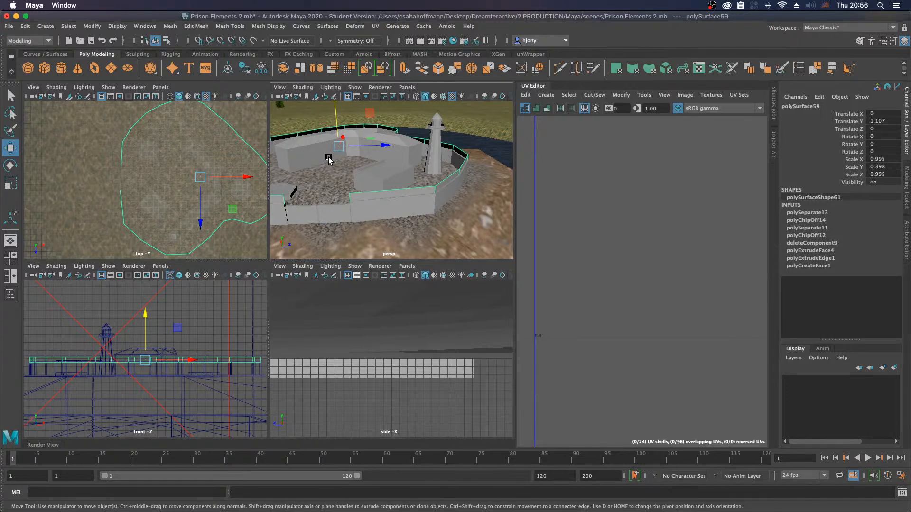
pyautogui.press('r')
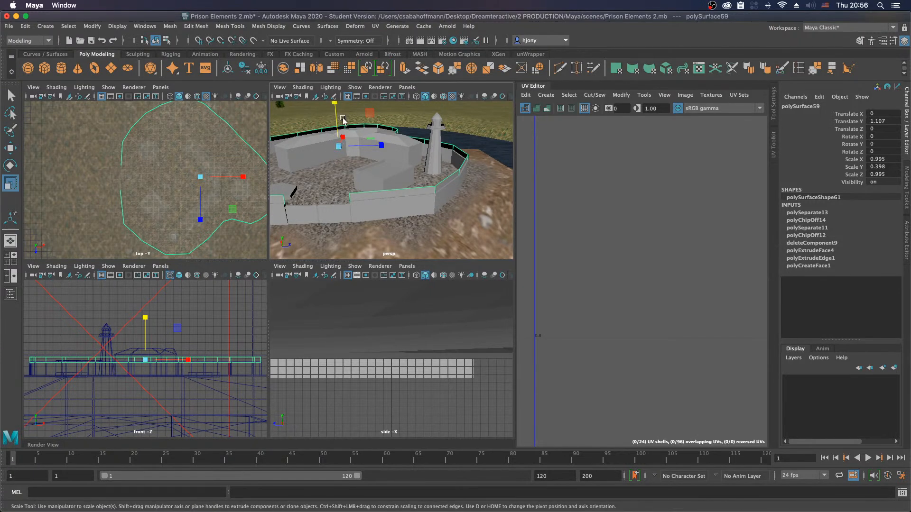
pyautogui.moveTo(335, 105); pyautogui.dragTo(338, 120)
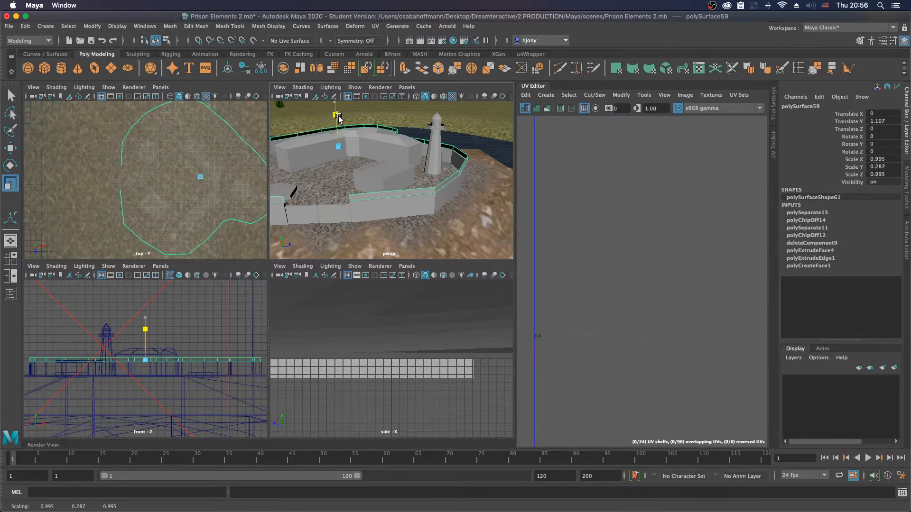
pyautogui.press('w')
pyautogui.moveTo(337, 112); pyautogui.dragTo(340, 112)
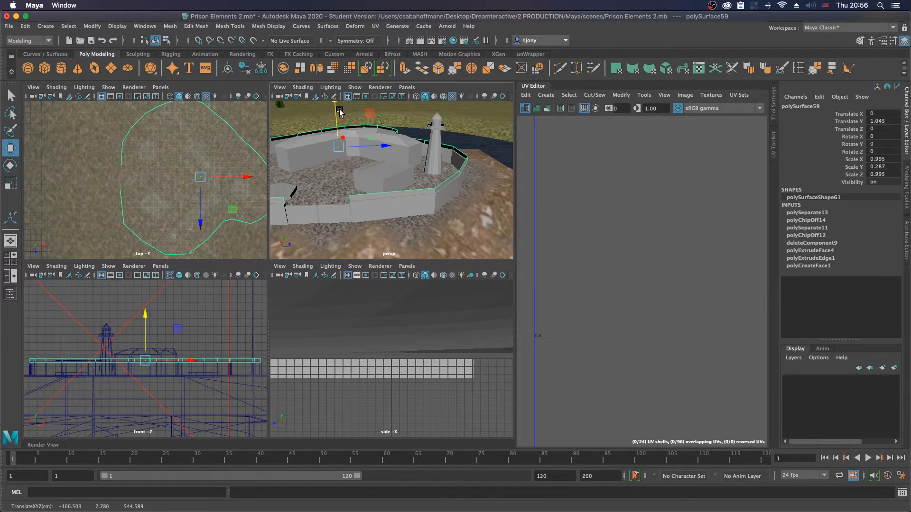
# Step: Save the prison scene under its existing file name, accepting the student version notice
pyautogui.hotkey('ctrl', 's')
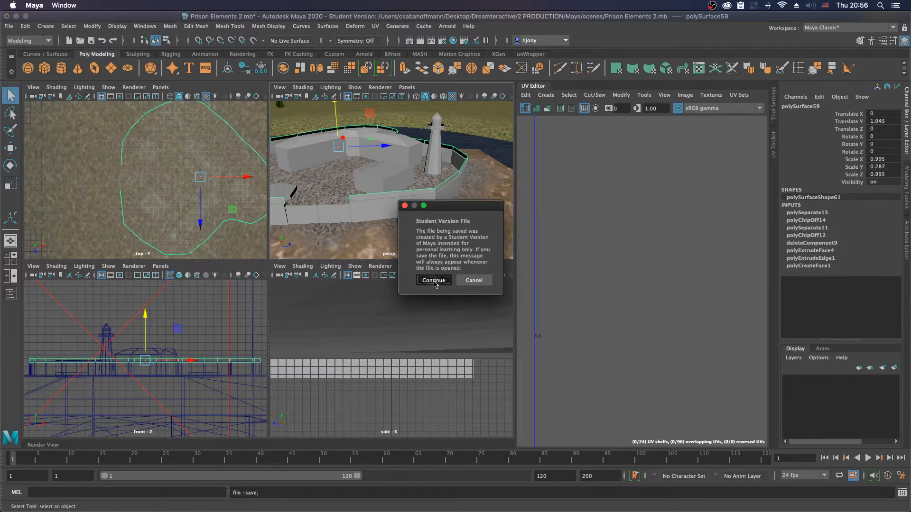
pyautogui.press('Return')
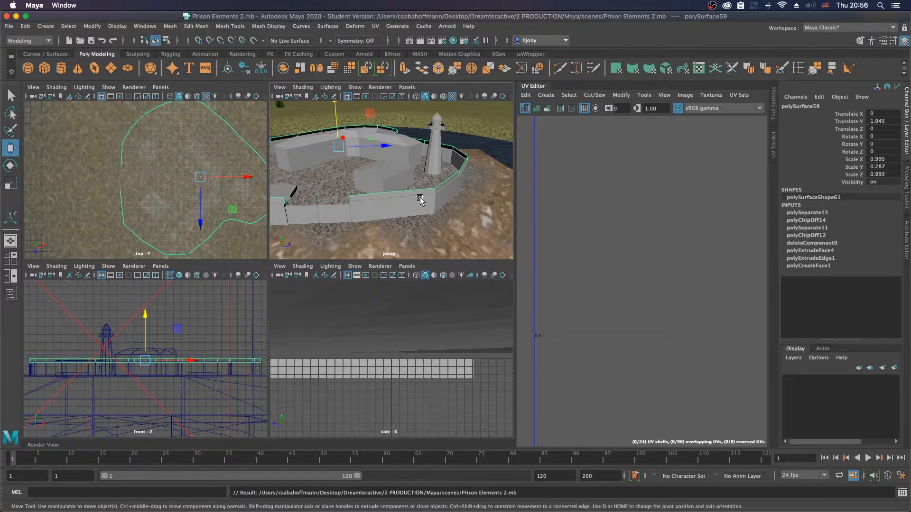
# Step: Switch to the YouTube Studio live dashboard in Chrome and request the end of the GameDev stream
pyautogui.moveTo(468, 511)
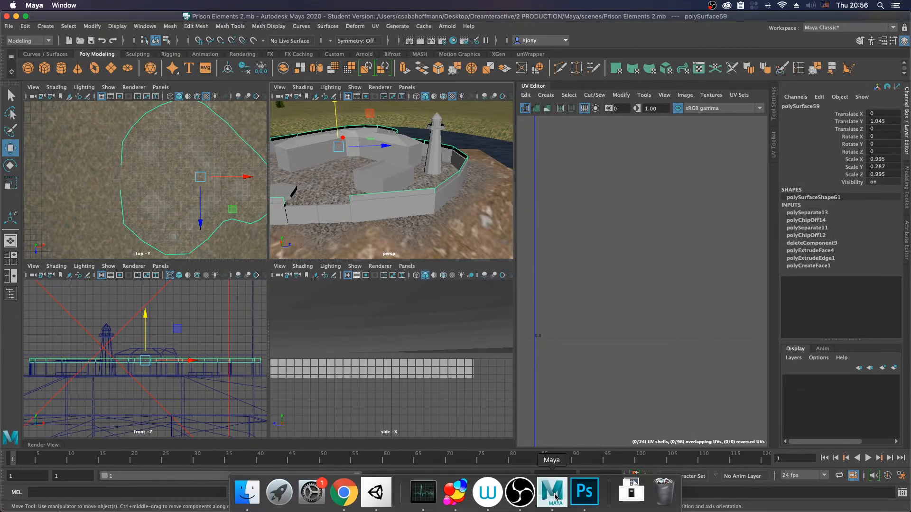
pyautogui.click(520, 493)
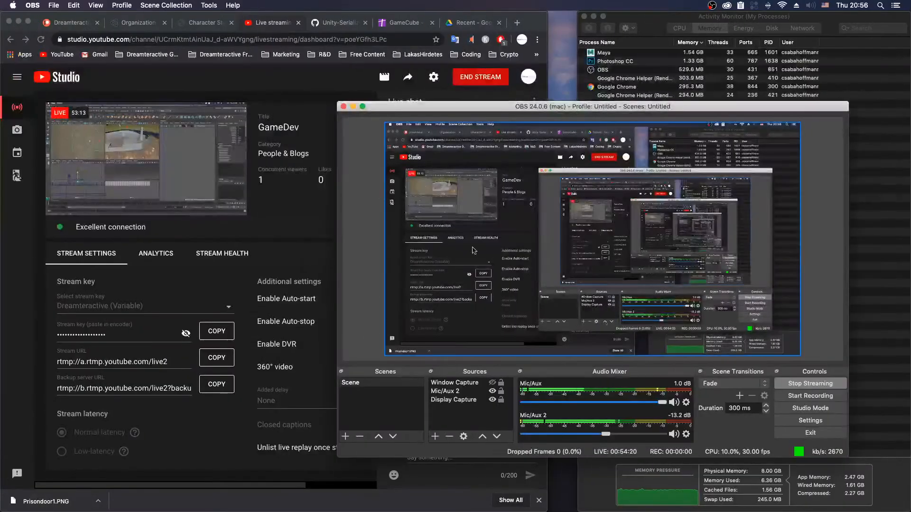
pyautogui.click(479, 84)
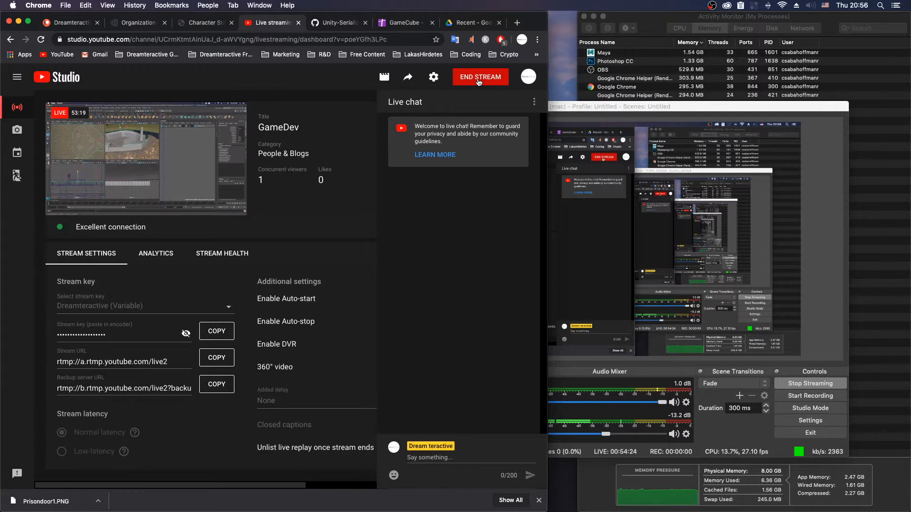
pyautogui.click(479, 81)
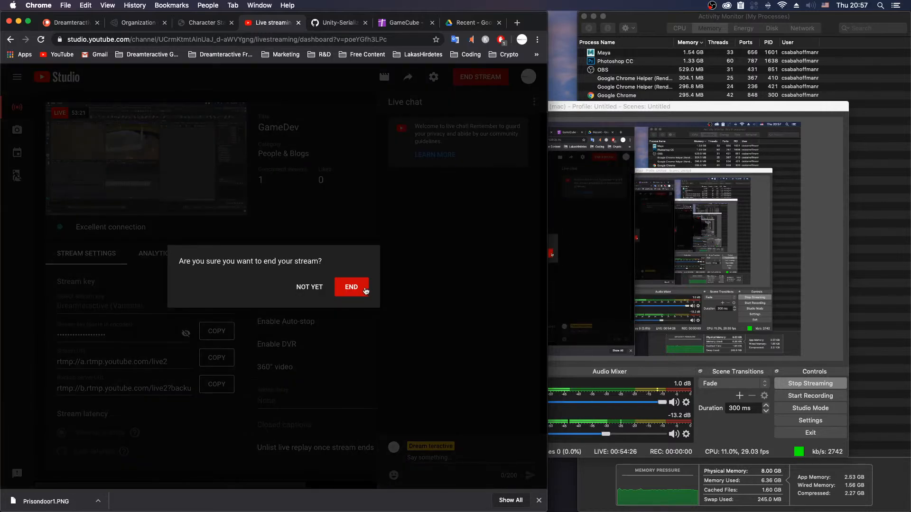